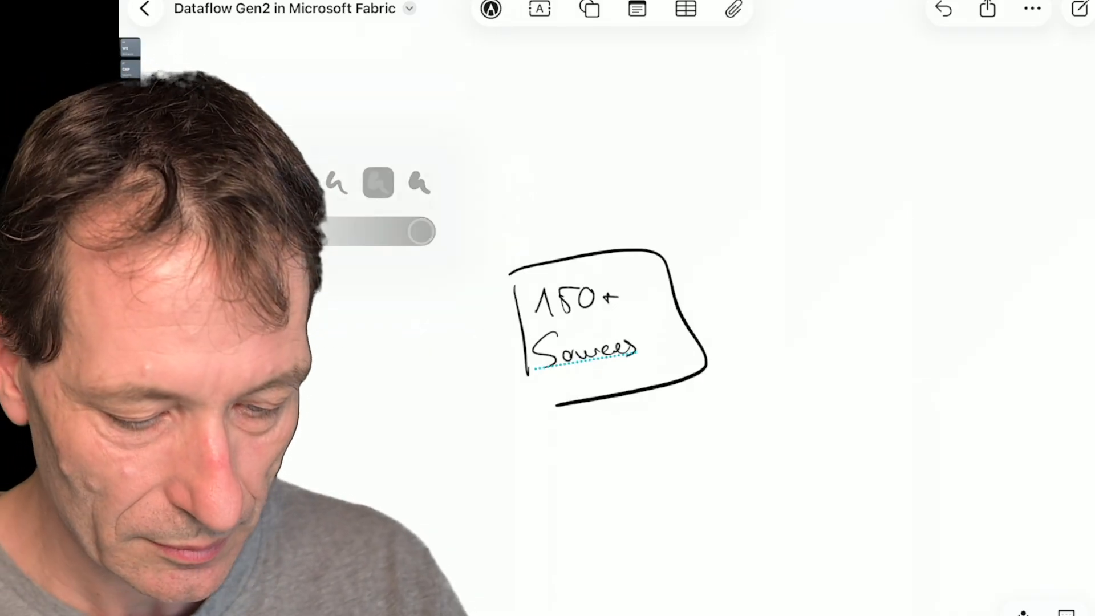
scroll(707, 379, "up", 5)
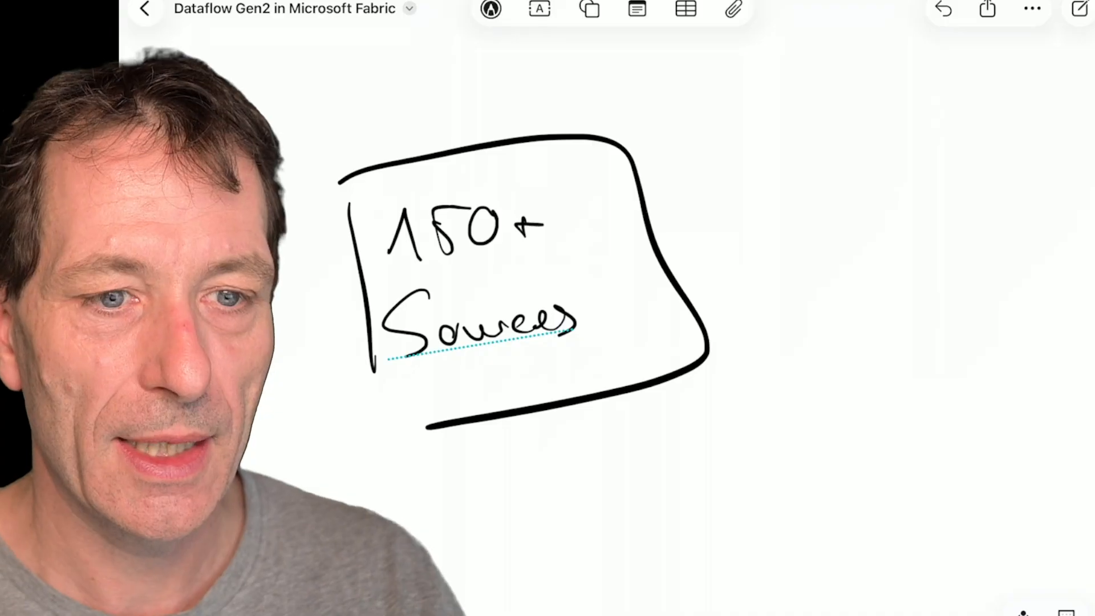
left_click_drag(687, 435, 678, 406)
left_click(943, 8)
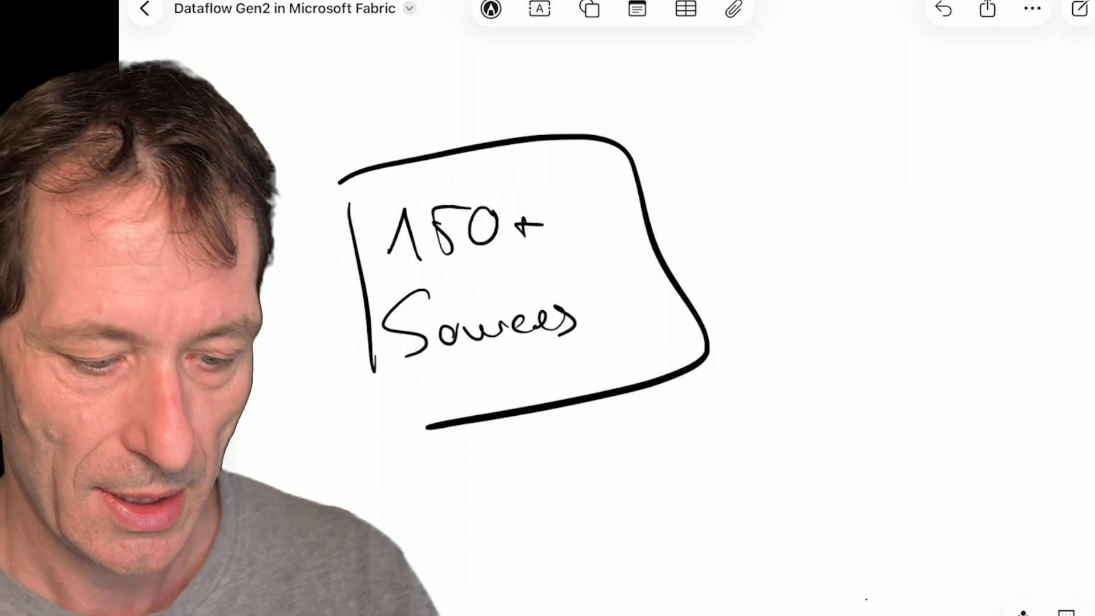
Draw a box with an open right side to the right of the 150+ Sources box.
scroll(513, 285, "right", 5)
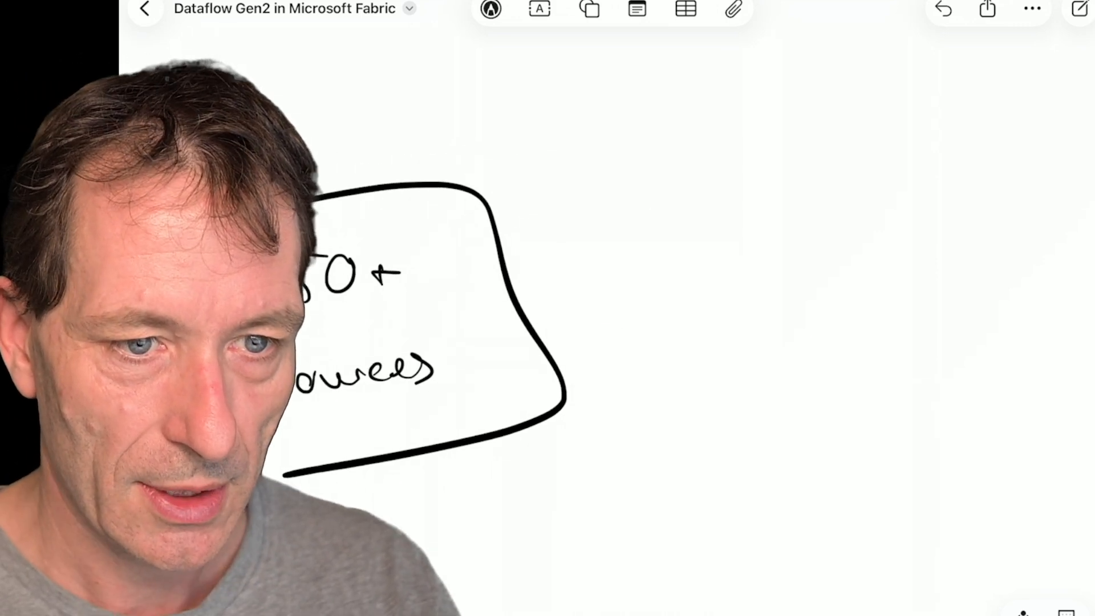
mouse_move(623, 204)
left_mouse_down()
mouse_move(656, 432)
mouse_move(813, 188)
left_mouse_up()
left_click_drag(650, 438, 799, 410)
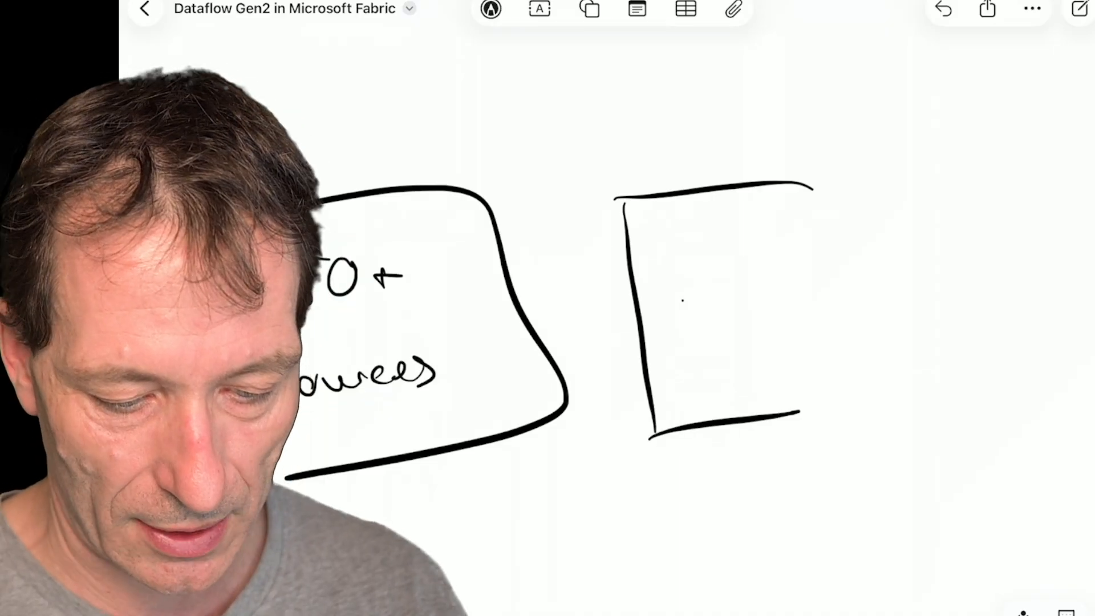
Handwrite "Extract" with "(Connectors)" beneath it inside the open box.
mouse_move(698, 259)
left_mouse_down()
mouse_move(681, 277)
mouse_move(700, 290)
left_mouse_up()
mouse_move(708, 271)
left_mouse_down()
mouse_move(708, 285)
mouse_move(764, 282)
left_mouse_up()
left_click(757, 275)
left_click_drag(779, 274, 787, 281)
left_click_drag(777, 269, 800, 265)
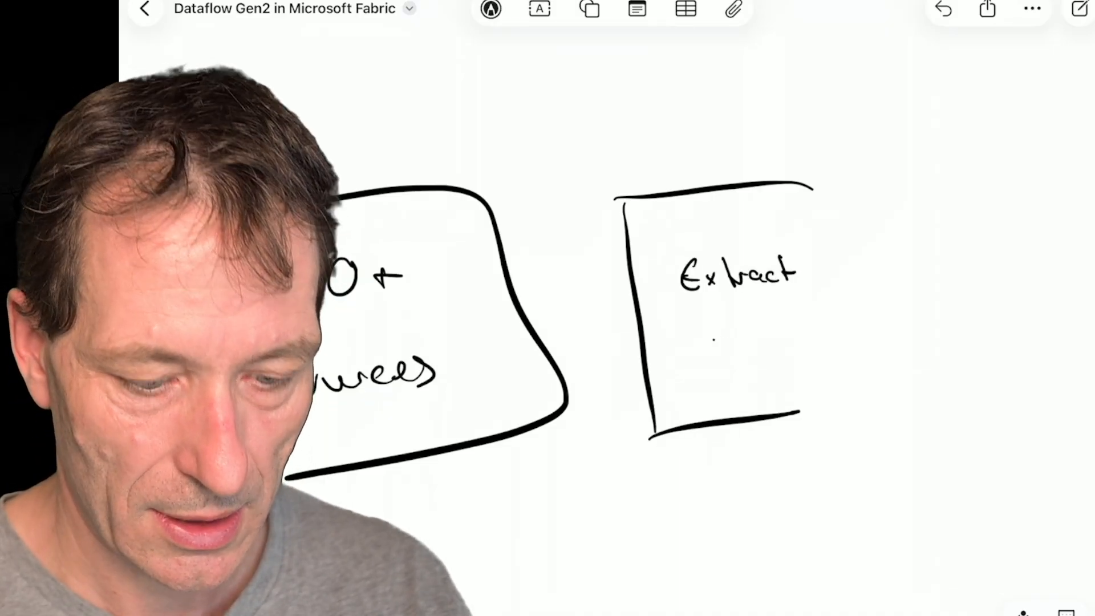
mouse_move(700, 315)
left_mouse_down()
mouse_move(703, 346)
mouse_move(760, 325)
mouse_move(789, 337)
left_mouse_up()
left_click_drag(794, 305, 796, 336)
mouse_move(787, 319)
left_mouse_down()
mouse_move(806, 317)
mouse_move(820, 336)
left_mouse_up()
left_click_drag(681, 315, 677, 354)
left_click_drag(841, 306, 844, 345)
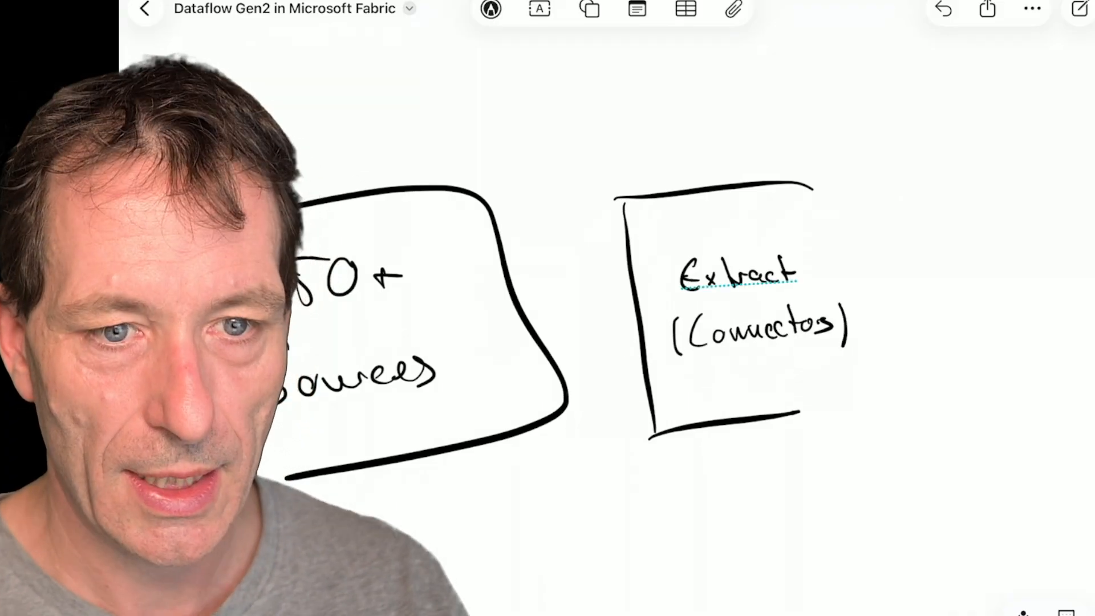
Draw an arrow from Extract to a handwritten "Transform (Power Query)" and extend the box's upper and lower edges around it.
left_click_drag(873, 289, 935, 275)
left_click_drag(924, 270, 927, 284)
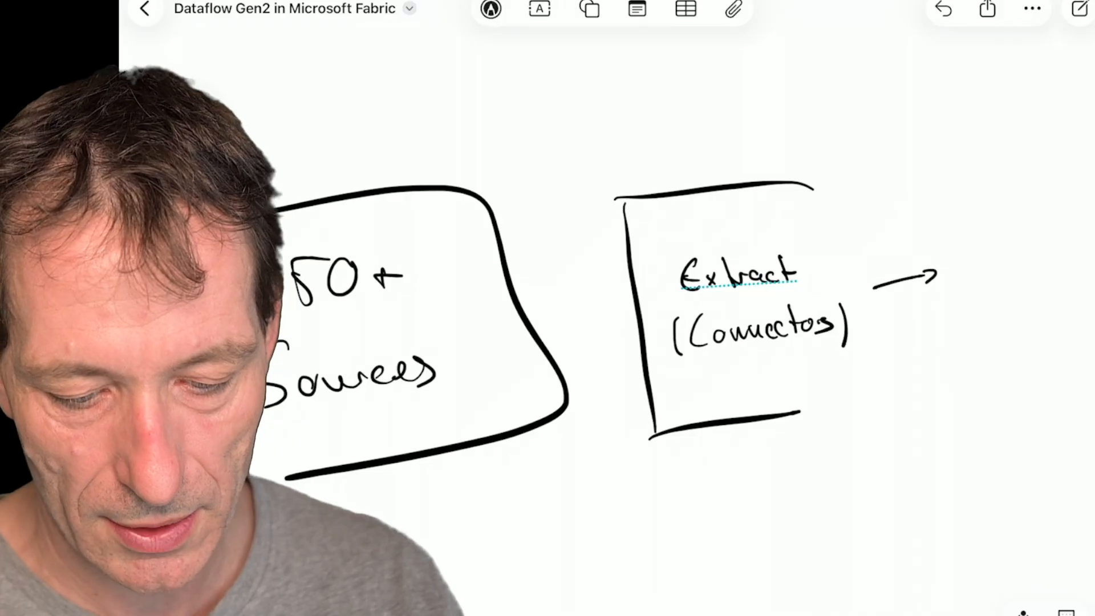
scroll(628, 319, "right", 5)
left_click_drag(659, 272, 662, 295)
mouse_move(646, 270)
left_mouse_down()
mouse_move(668, 266)
mouse_move(668, 285)
mouse_move(713, 279)
mouse_move(732, 297)
mouse_move(793, 275)
left_mouse_up()
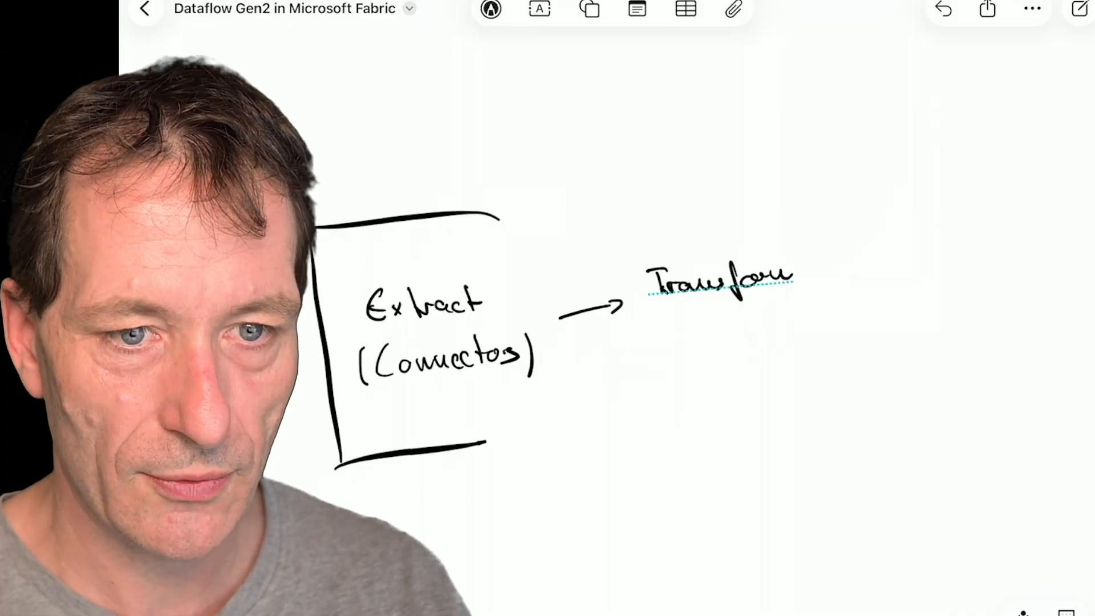
mouse_move(670, 324)
left_mouse_down()
mouse_move(662, 351)
mouse_move(749, 325)
left_mouse_up()
mouse_move(771, 308)
left_mouse_down()
mouse_move(764, 335)
mouse_move(819, 315)
mouse_move(832, 345)
left_mouse_up()
left_click_drag(830, 296, 838, 333)
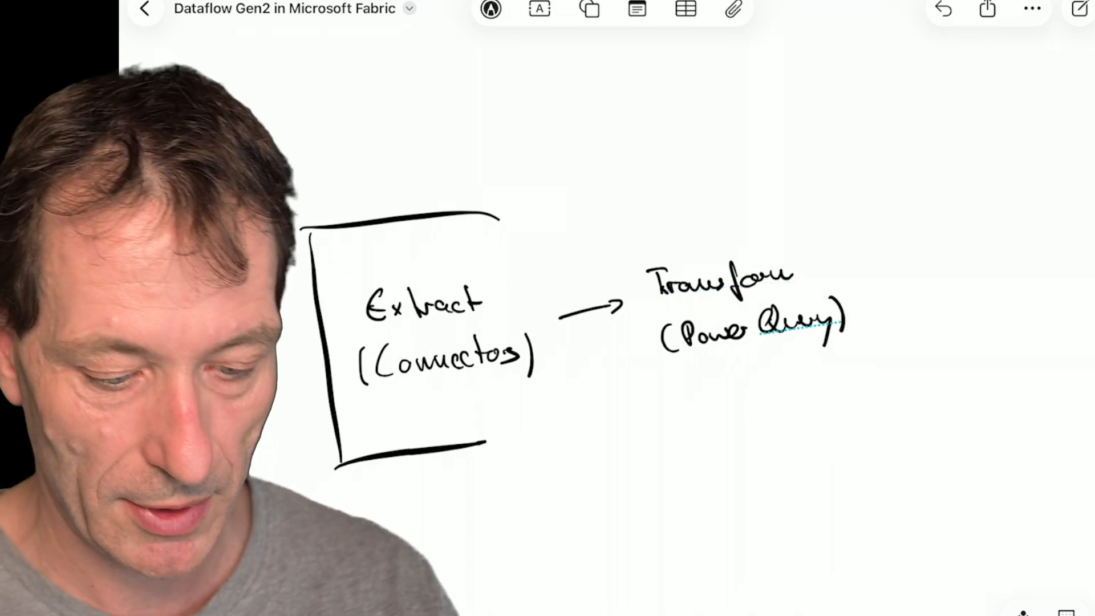
left_click_drag(473, 206, 794, 197)
left_click_drag(494, 447, 909, 402)
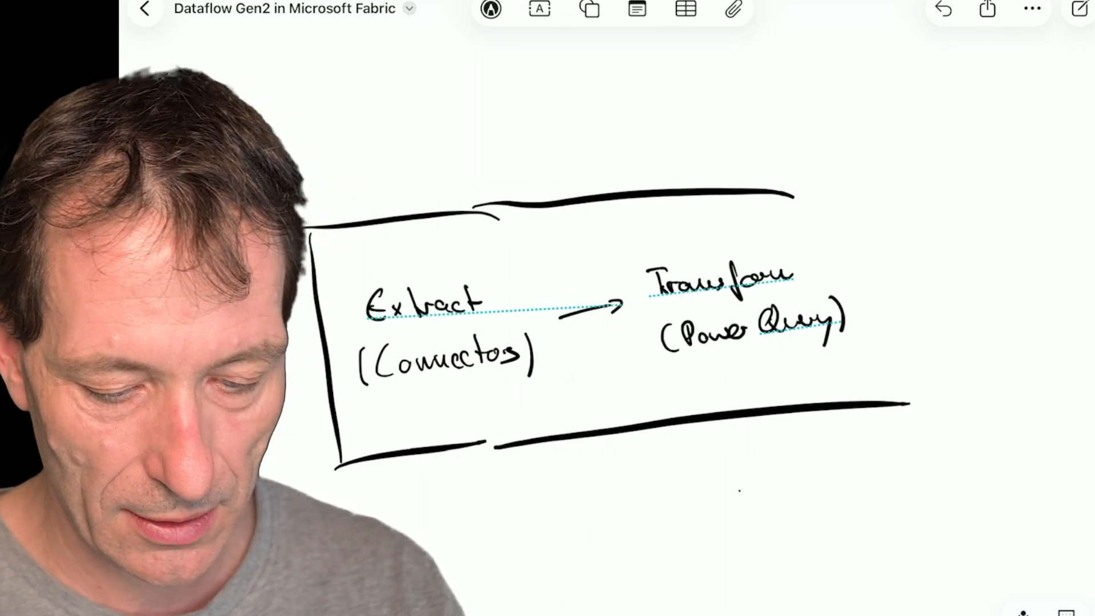
Handwrite "Stage (Lakehouse)" to the right of Transform and extend the box's upper and lower edges past it.
scroll(627, 343, "right", 4)
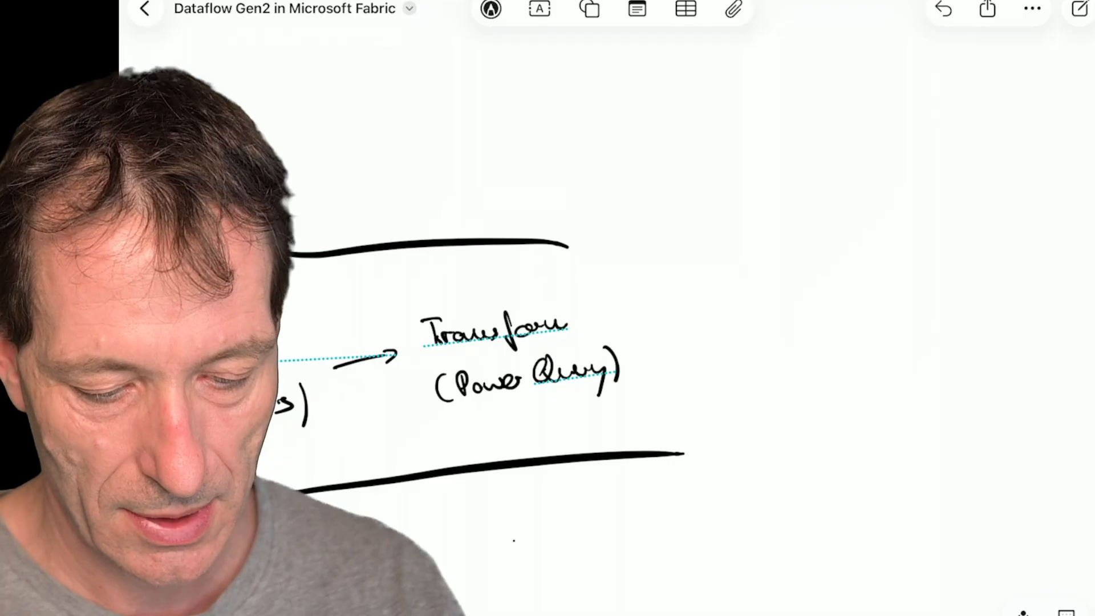
mouse_move(744, 297)
left_mouse_down()
mouse_move(730, 321)
mouse_move(808, 310)
left_mouse_up()
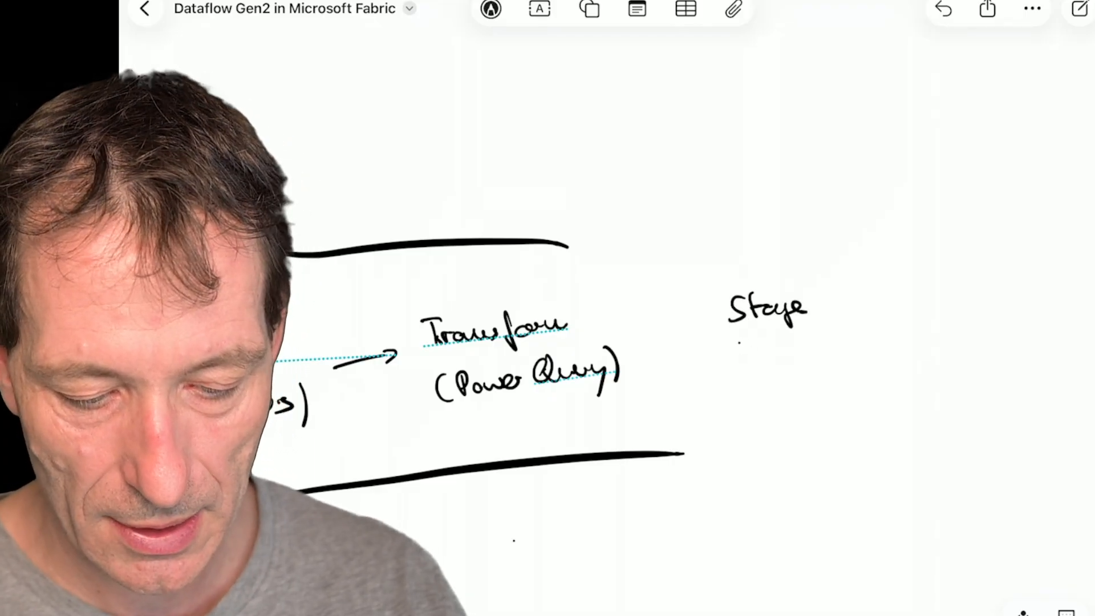
left_click_drag(740, 341, 733, 375)
mouse_move(757, 346)
left_mouse_down()
mouse_move(750, 379)
mouse_move(780, 362)
mouse_move(803, 372)
mouse_move(864, 343)
mouse_move(866, 364)
left_mouse_up()
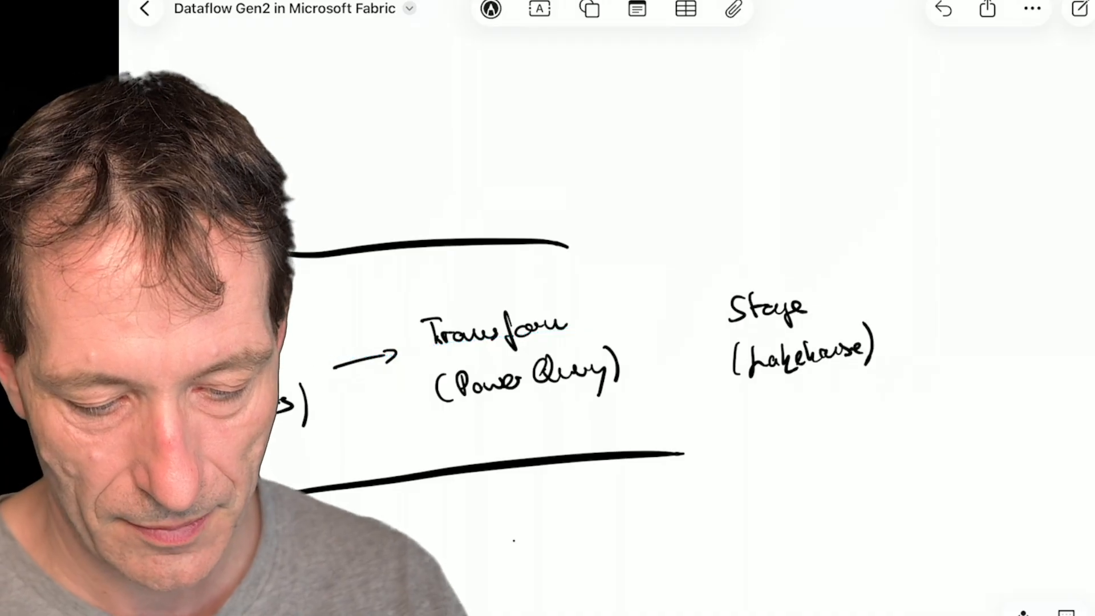
left_click_drag(536, 244, 861, 247)
left_click_drag(669, 453, 889, 423)
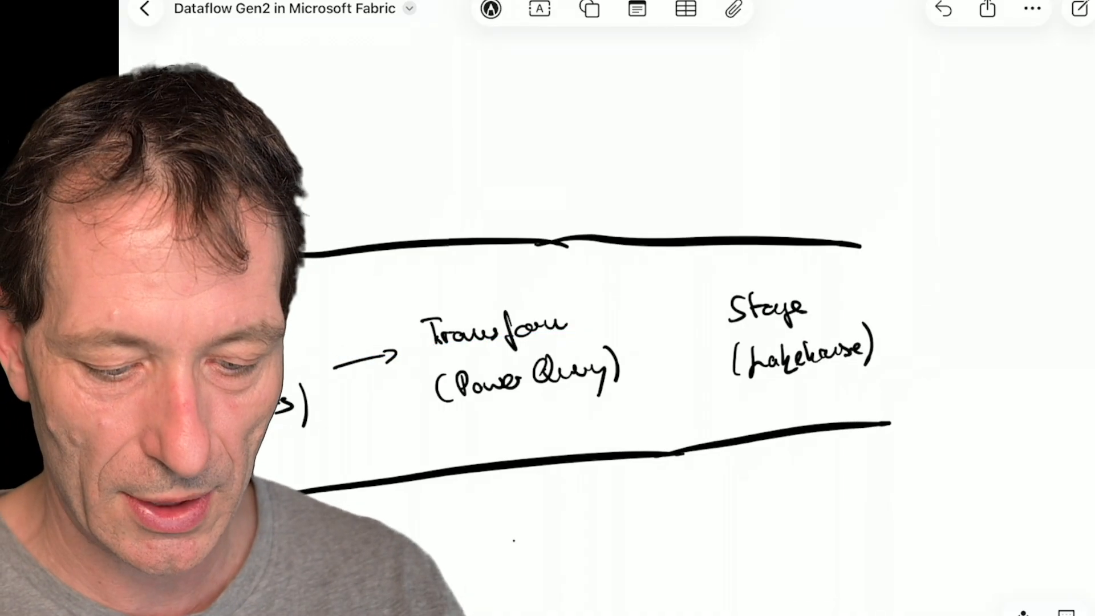
Handwrite "Copy" to the right of Stage and close the long box around it.
scroll(570, 342, "right", 5)
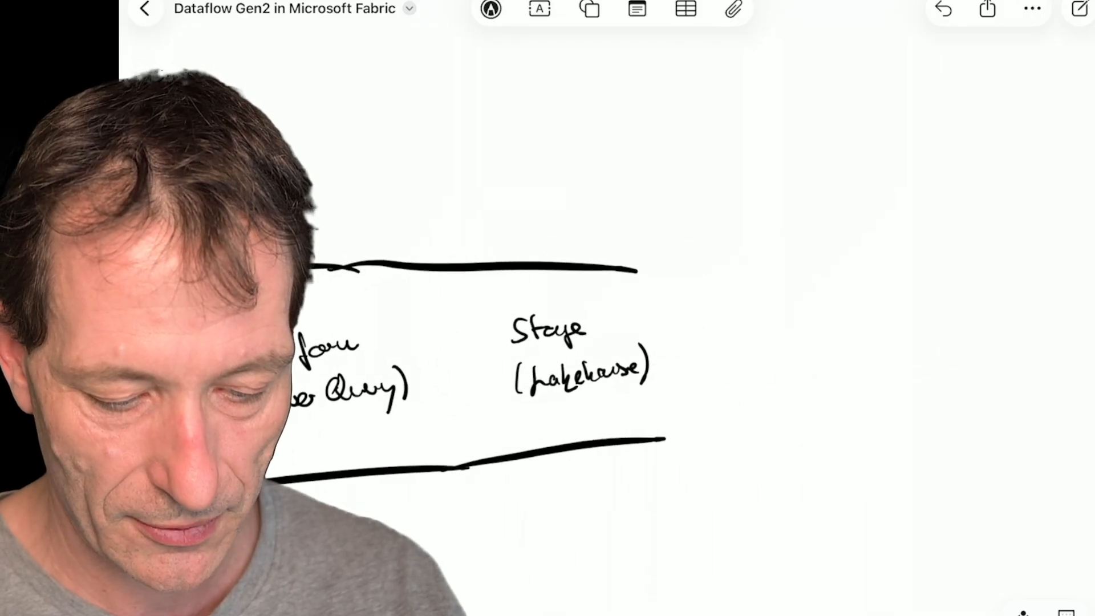
scroll(703, 480, "up", 2)
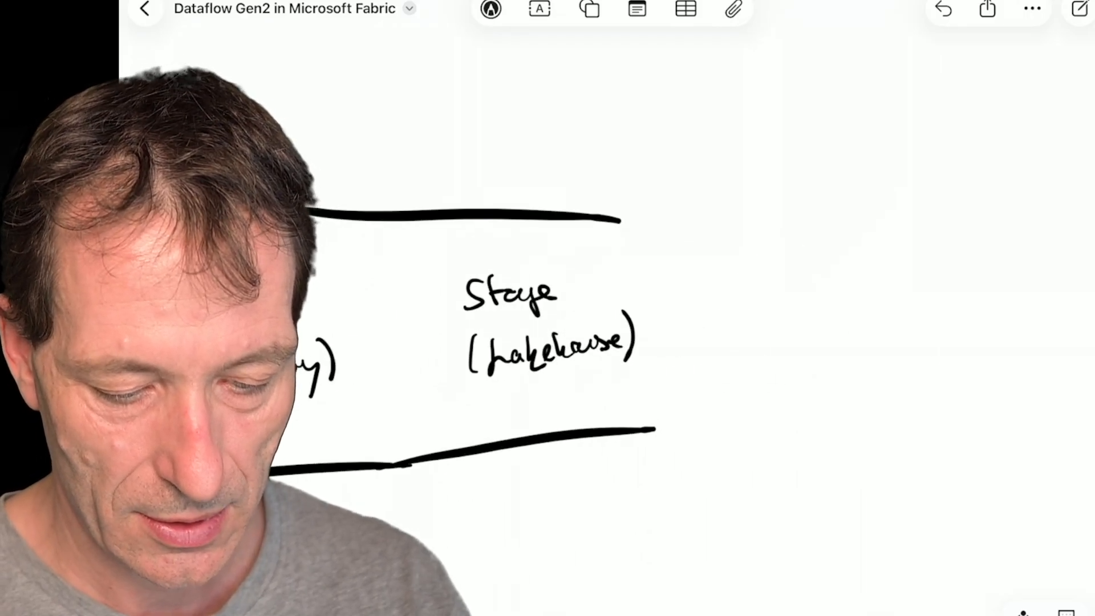
mouse_move(756, 265)
left_mouse_down()
mouse_move(751, 293)
mouse_move(764, 283)
left_mouse_up()
mouse_move(776, 274)
left_mouse_down()
mouse_move(779, 299)
mouse_move(796, 286)
left_mouse_up()
left_click_drag(798, 277, 805, 301)
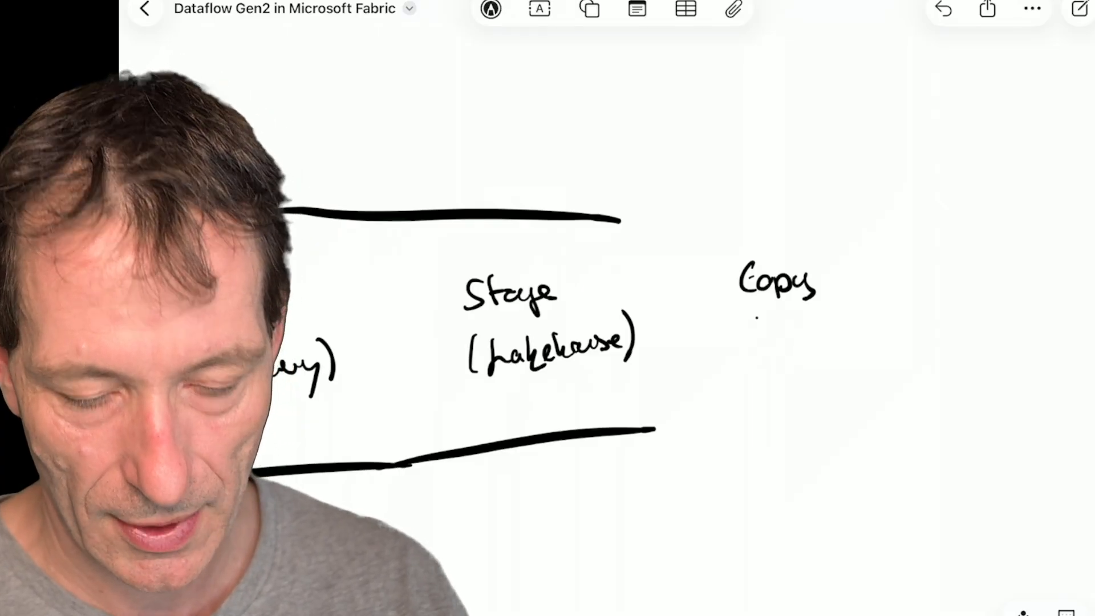
left_click_drag(602, 220, 821, 201)
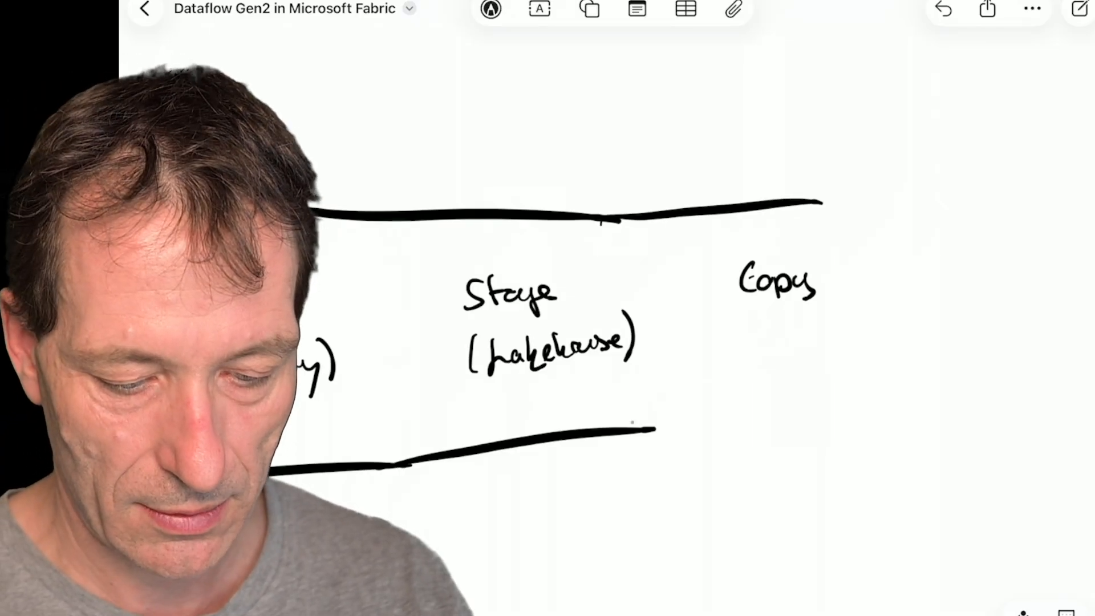
left_click_drag(633, 432, 853, 413)
left_click_drag(832, 204, 845, 418)
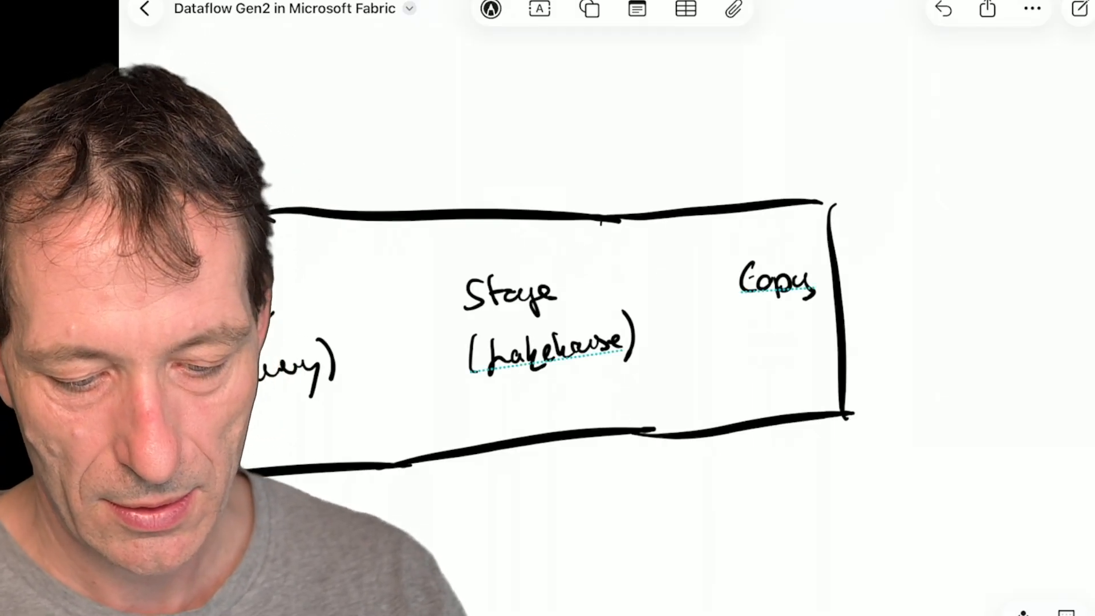
Handwrite "Lakehouse" as a destination outside the box, to the right of Copy.
scroll(548, 320, "right", 10)
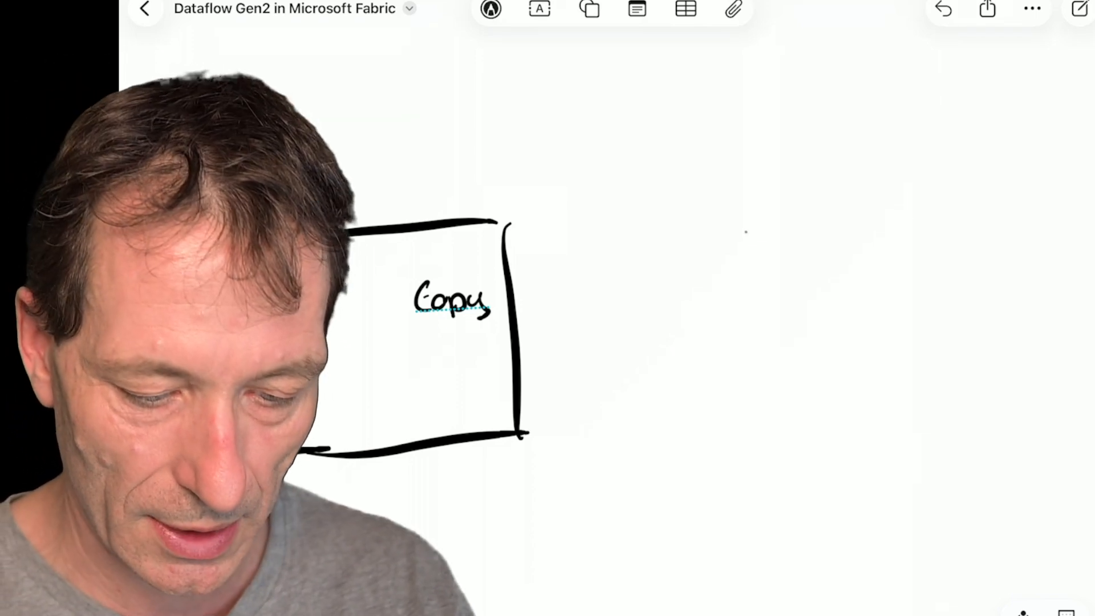
mouse_move(745, 224)
left_mouse_down()
mouse_move(760, 247)
mouse_move(783, 246)
left_mouse_up()
mouse_move(790, 222)
left_mouse_down()
mouse_move(792, 246)
mouse_move(874, 245)
left_mouse_up()
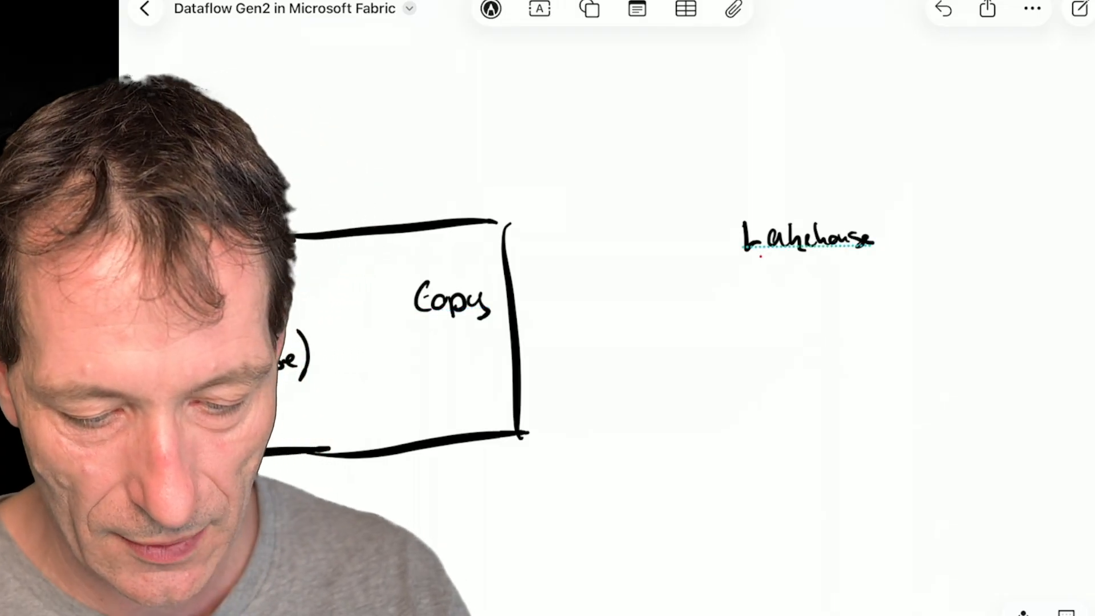
Underline the destination Lakehouse and the Lakehouse under Stage in red.
left_click_drag(735, 259, 901, 248)
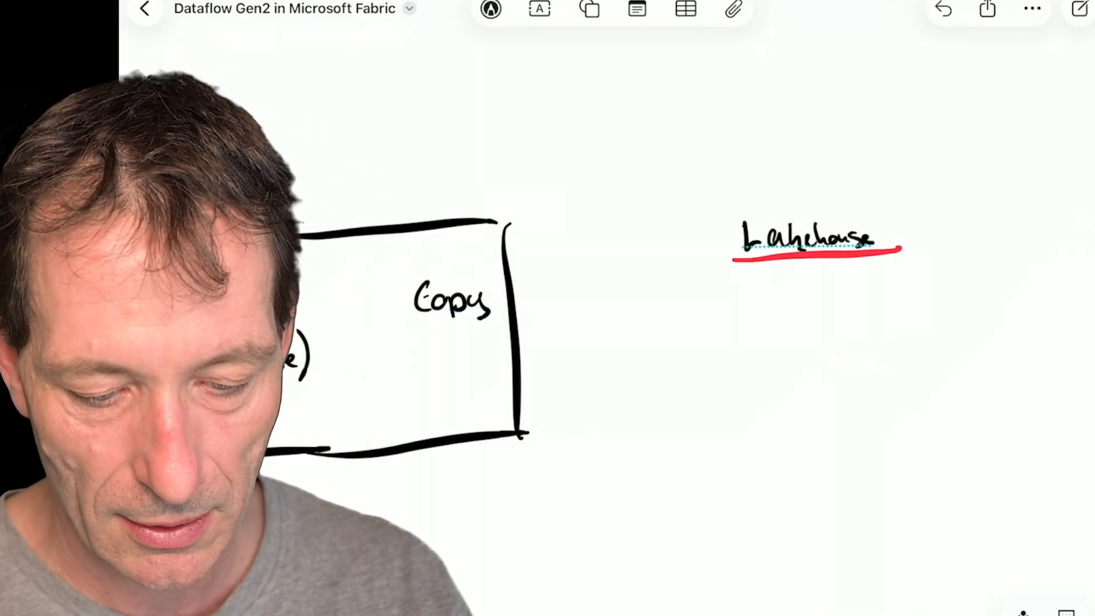
scroll(718, 319, "left", 15)
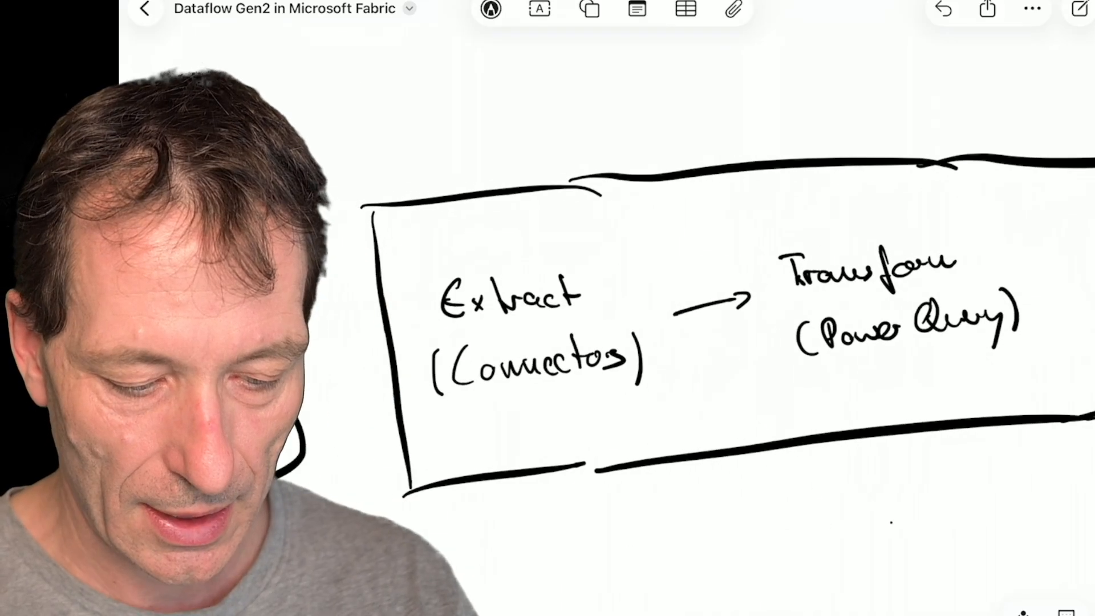
scroll(724, 319, "right", 10)
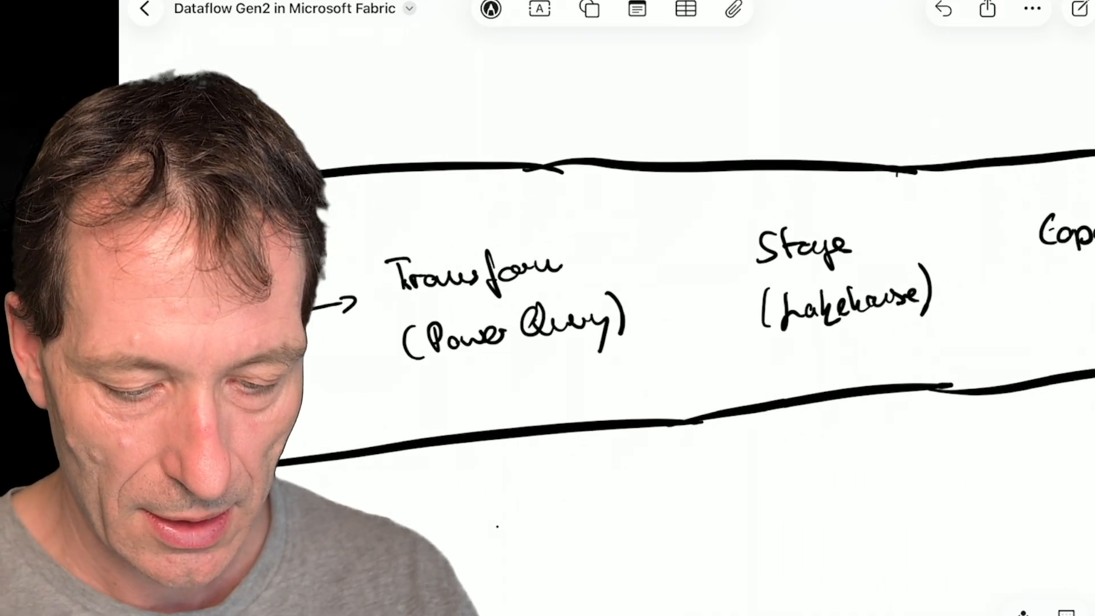
left_click_drag(775, 343, 919, 317)
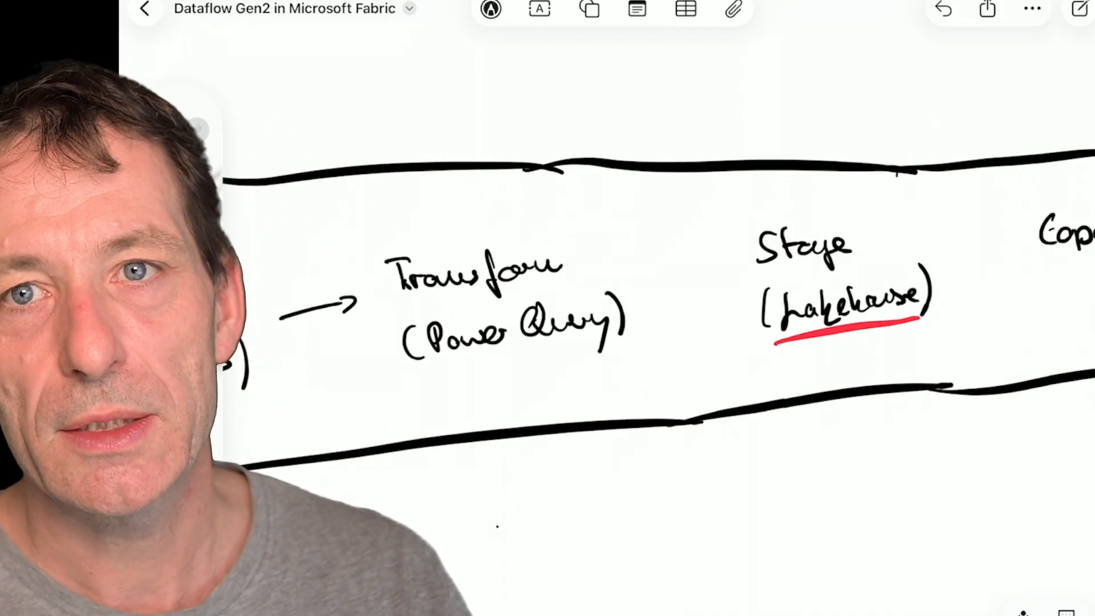
Handwrite "Warehouse" and "KQL DB" in black beneath the destination Lakehouse.
scroll(724, 320, "right", 15)
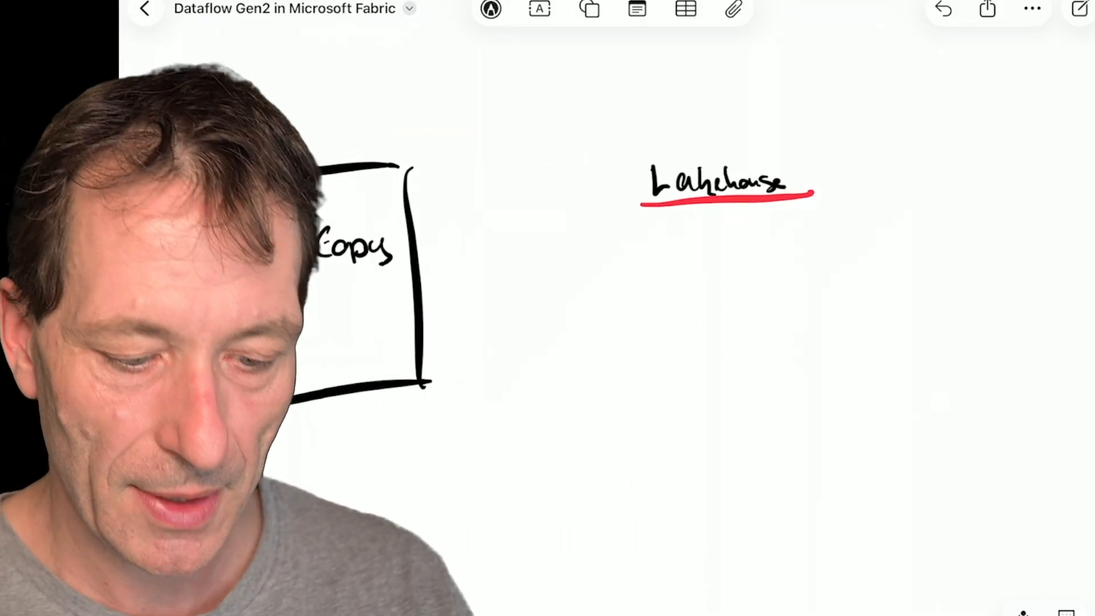
mouse_move(657, 240)
left_mouse_down()
mouse_move(683, 239)
mouse_move(701, 264)
mouse_move(798, 243)
mouse_move(804, 256)
left_mouse_up()
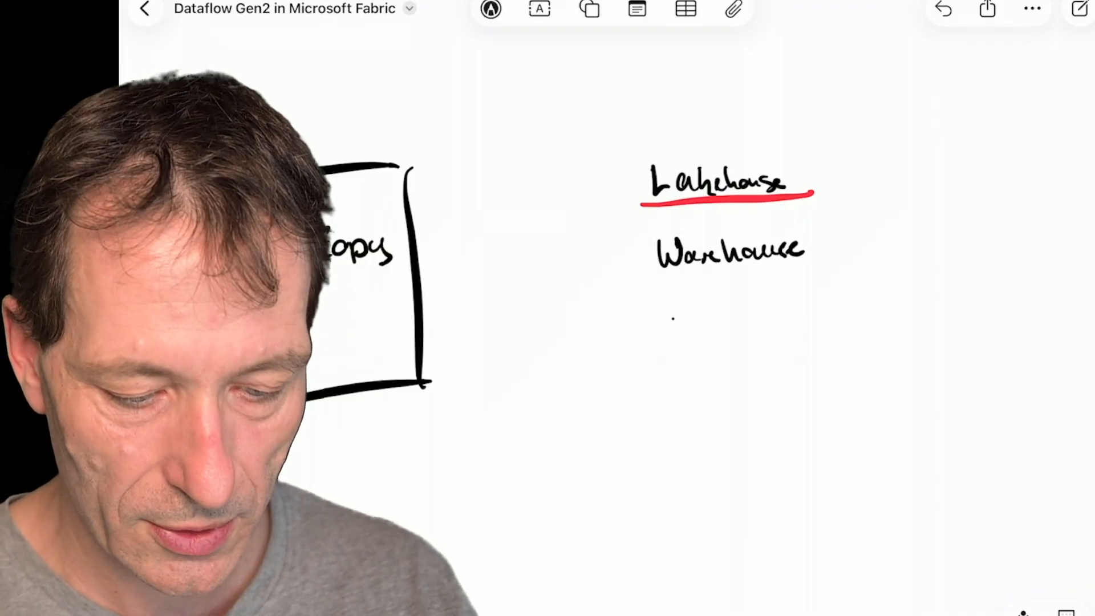
mouse_move(672, 310)
left_mouse_down()
mouse_move(674, 337)
mouse_move(718, 311)
mouse_move(753, 328)
mouse_move(822, 327)
left_mouse_up()
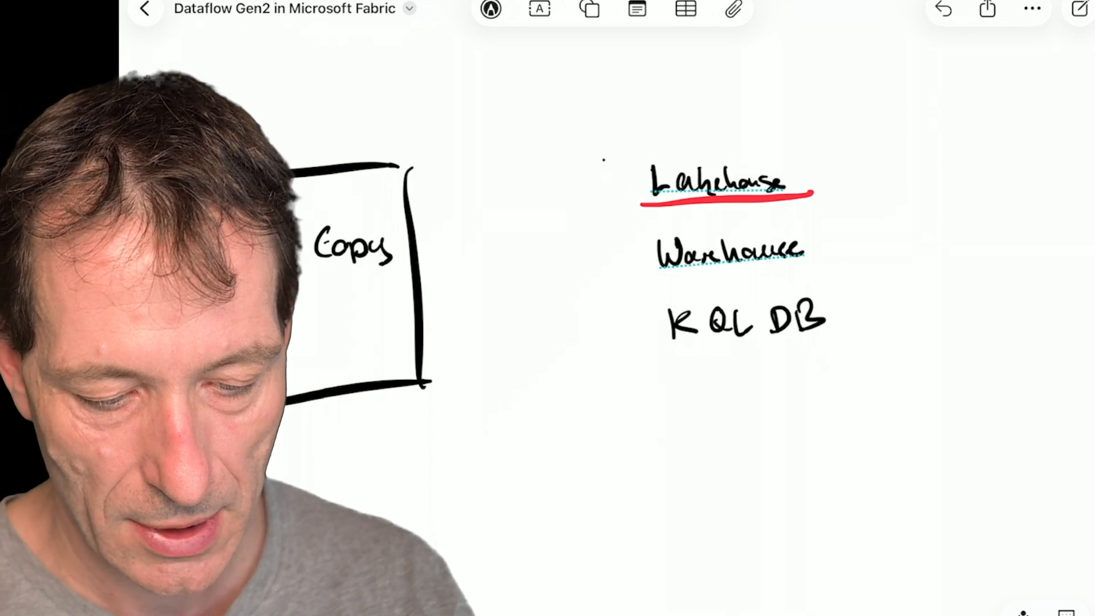
Draw a black frame around the three destinations and an arrow pointing to it from the Copy box.
mouse_move(611, 159)
left_mouse_down()
mouse_move(638, 359)
mouse_move(861, 336)
mouse_move(676, 392)
left_mouse_up()
mouse_move(462, 284)
left_mouse_down()
mouse_move(578, 264)
mouse_move(580, 279)
left_mouse_up()
left_click(586, 251)
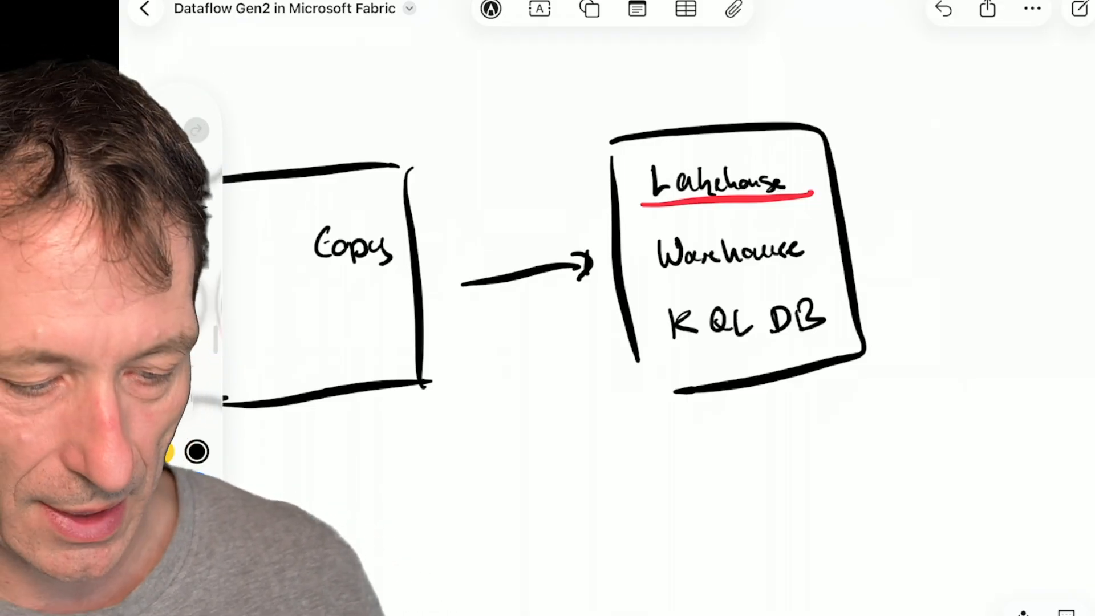
Draw blue frames around Transform (Power Query) and Stage (Lakehouse).
scroll(627, 285, "left", 15)
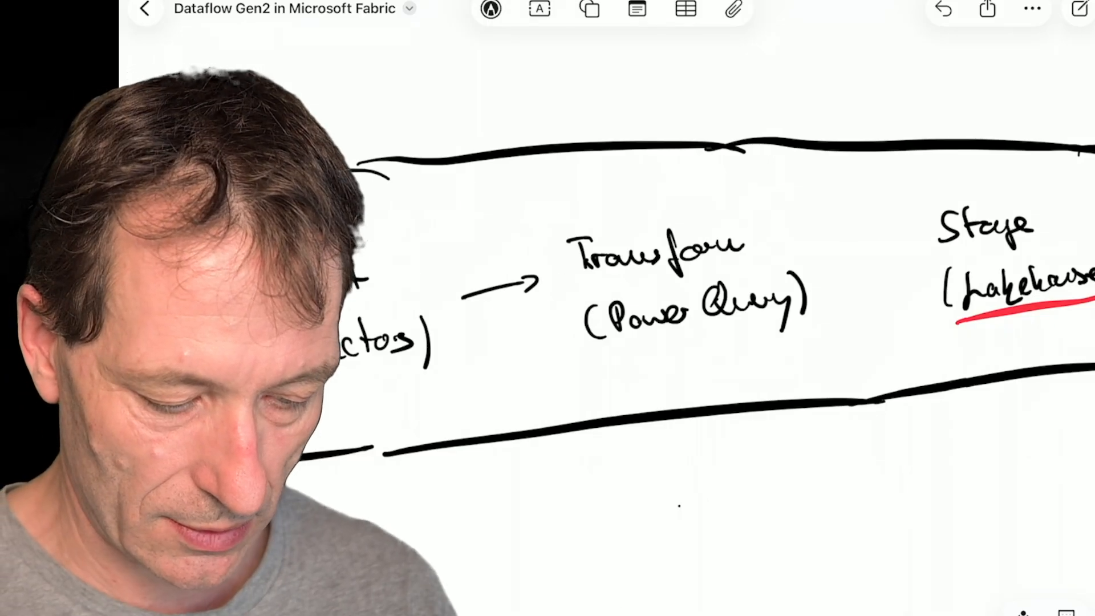
mouse_move(559, 229)
left_mouse_down()
mouse_move(575, 359)
mouse_move(851, 190)
mouse_move(663, 338)
mouse_move(587, 352)
left_mouse_up()
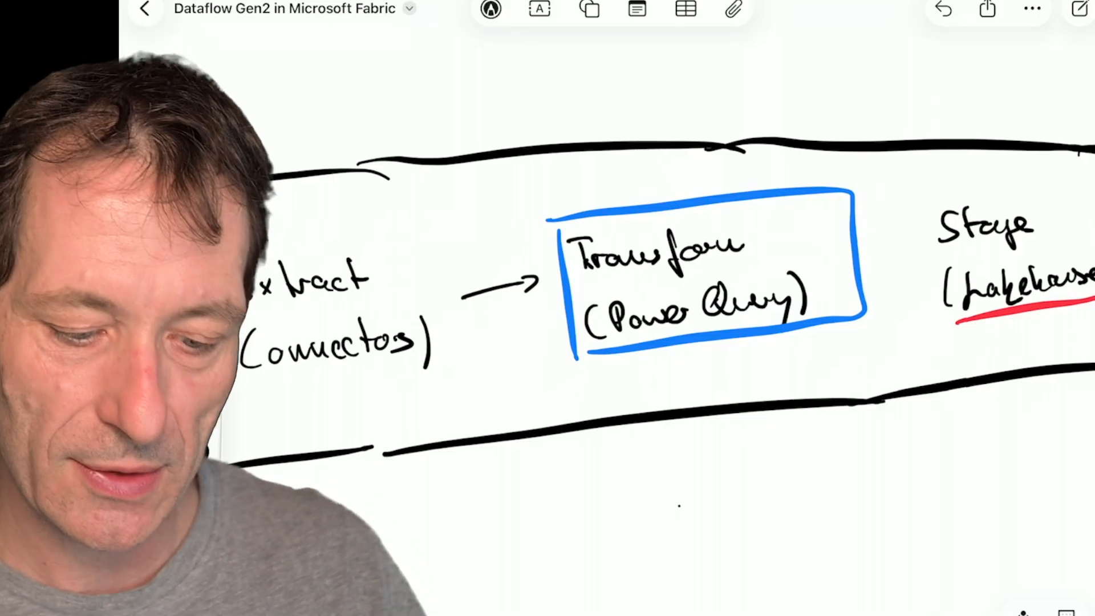
scroll(661, 308, "right", 5)
mouse_move(661, 238)
left_mouse_down()
mouse_move(690, 360)
mouse_move(916, 310)
mouse_move(735, 363)
left_mouse_up()
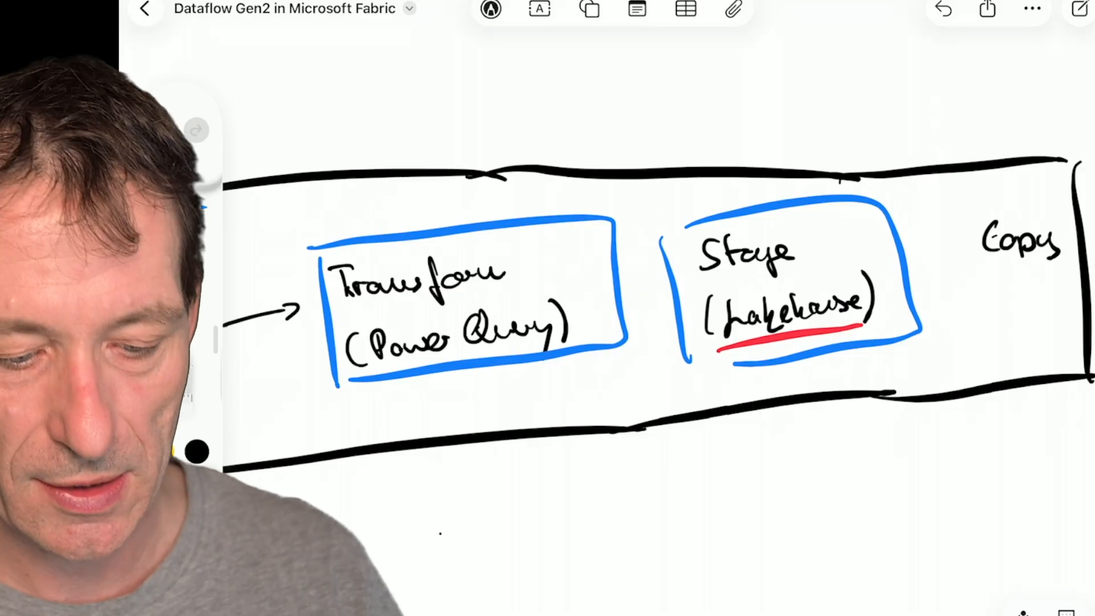
Handwrite "Spark" in yellow below the Stage frame and circle Power Query in yellow.
mouse_move(739, 366)
left_mouse_down()
mouse_move(740, 397)
mouse_move(834, 388)
left_mouse_up()
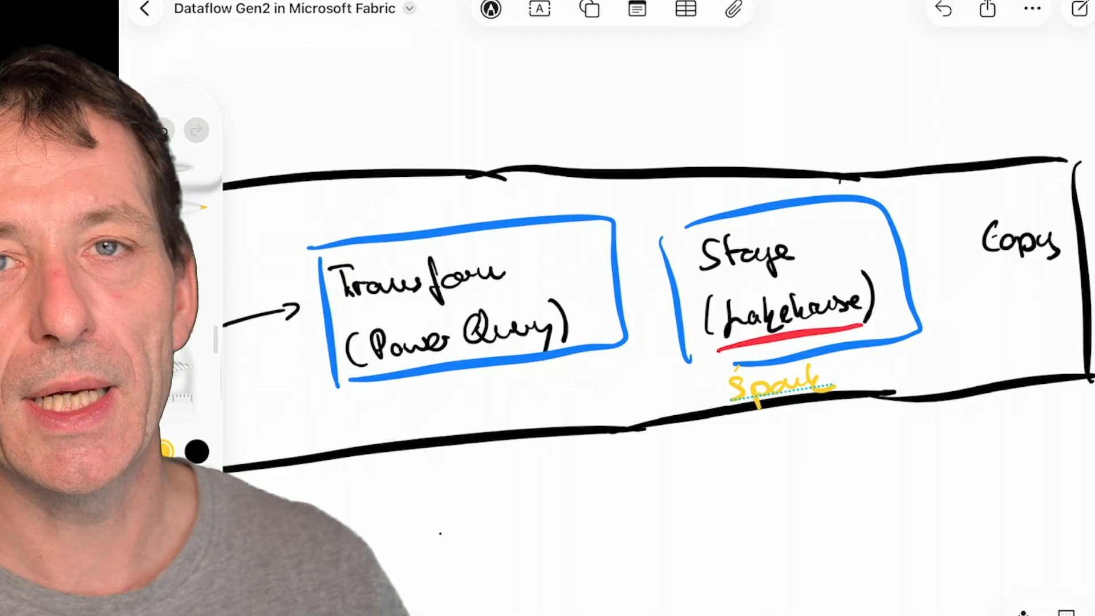
scroll(570, 313, "left", 5)
mouse_move(511, 320)
left_mouse_down()
mouse_move(479, 326)
mouse_move(742, 313)
mouse_move(473, 319)
left_mouse_up()
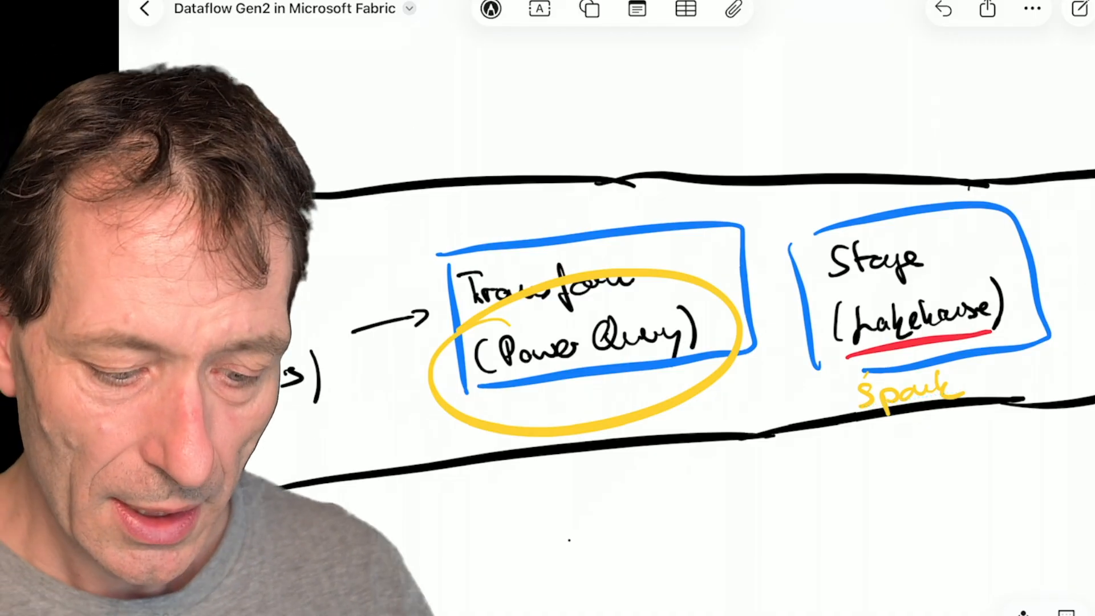
left_click_drag(633, 538, 818, 353)
left_click(943, 9)
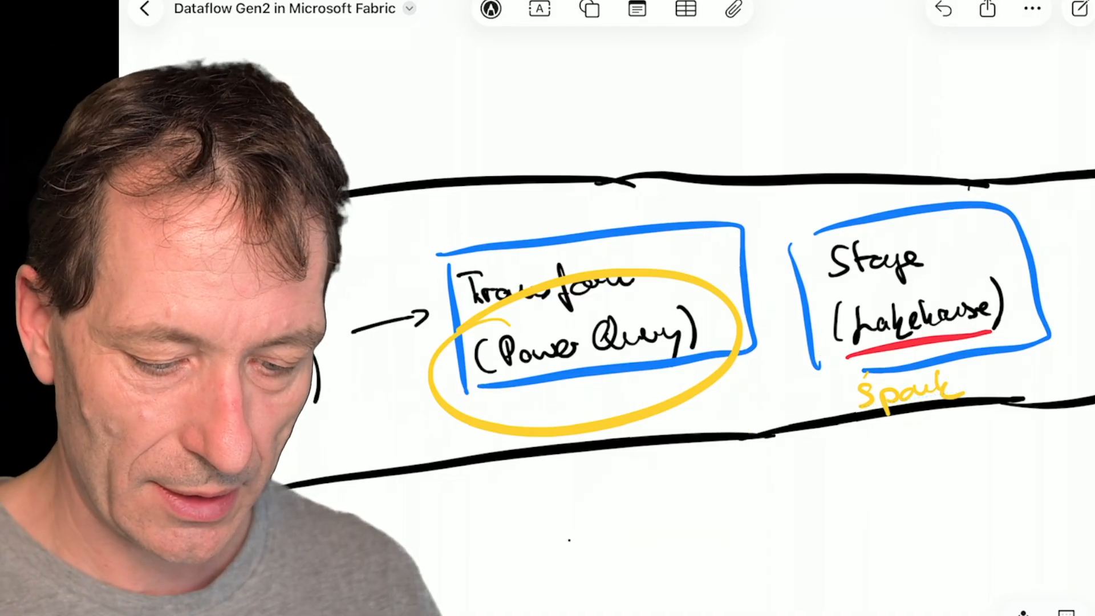
Handwrite "DF G2" in black below the diagram, circle the 2, and add a circled 1 in yellow beneath it.
scroll(605, 308, "down", 10)
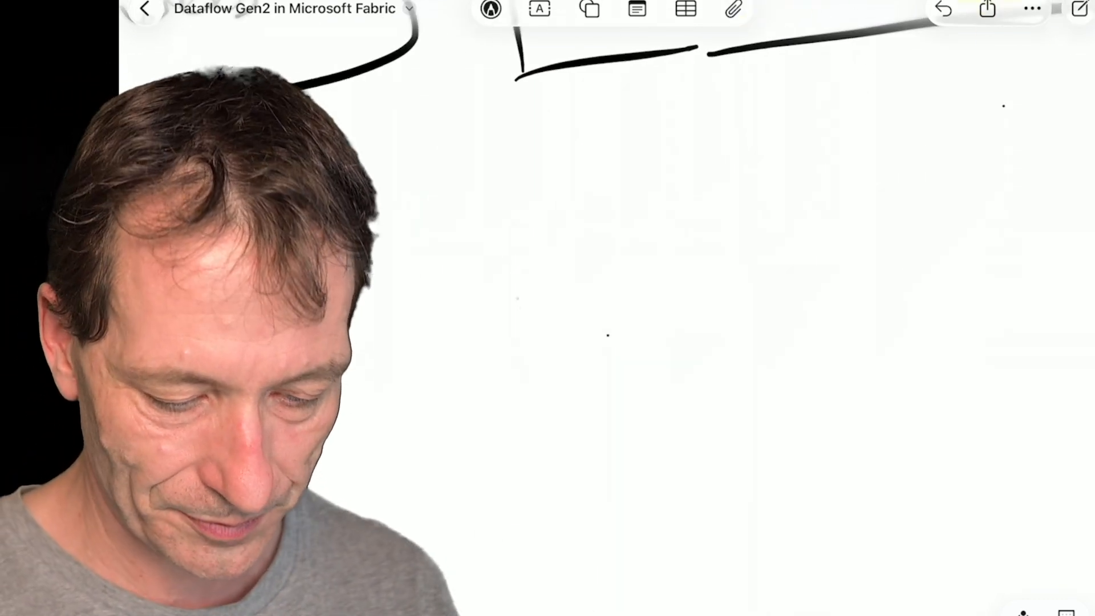
left_click(520, 325)
mouse_move(519, 326)
left_mouse_down()
mouse_move(522, 351)
mouse_move(563, 334)
mouse_move(638, 340)
left_mouse_up()
left_click_drag(625, 294, 611, 300)
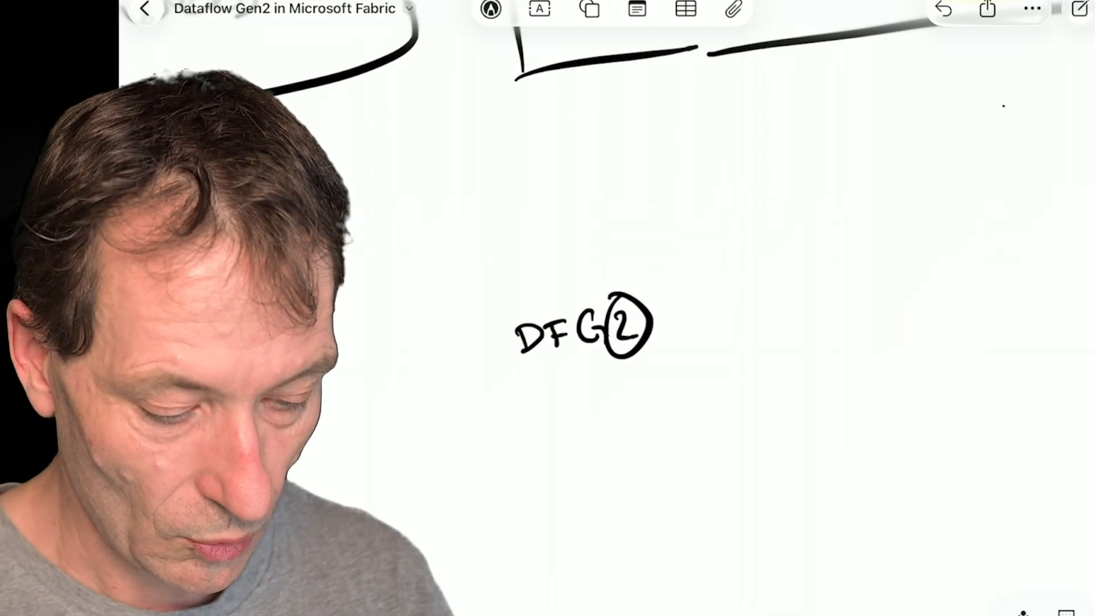
mouse_move(626, 384)
left_mouse_down()
mouse_move(632, 406)
mouse_move(621, 373)
left_mouse_up()
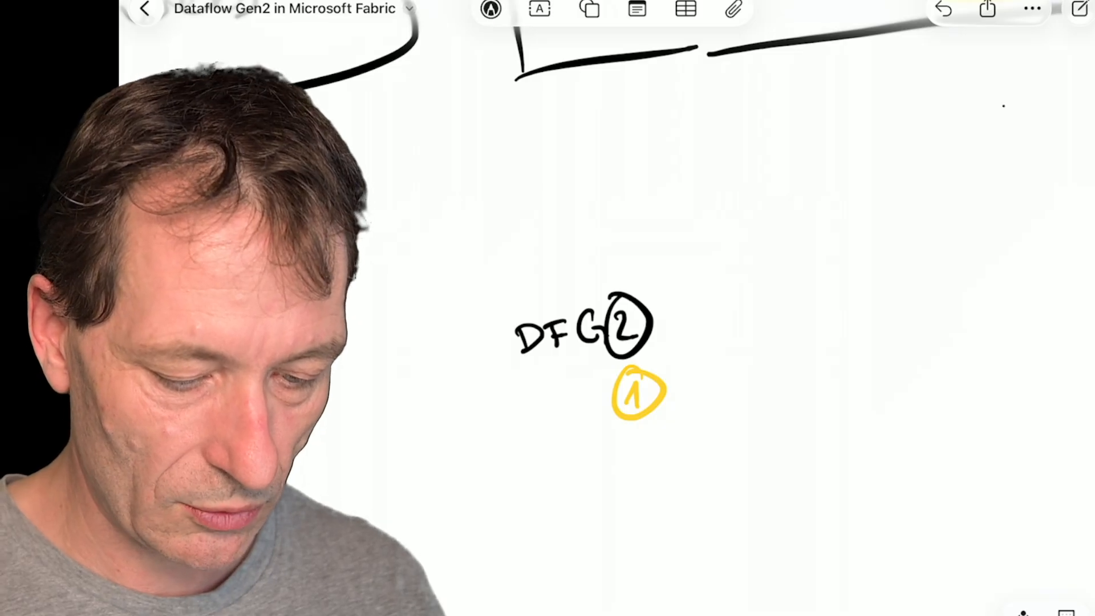
Handwrite a circled "G2" heading in black with the flow "S → PQ → SL" beneath it.
scroll(684, 308, "right", 5)
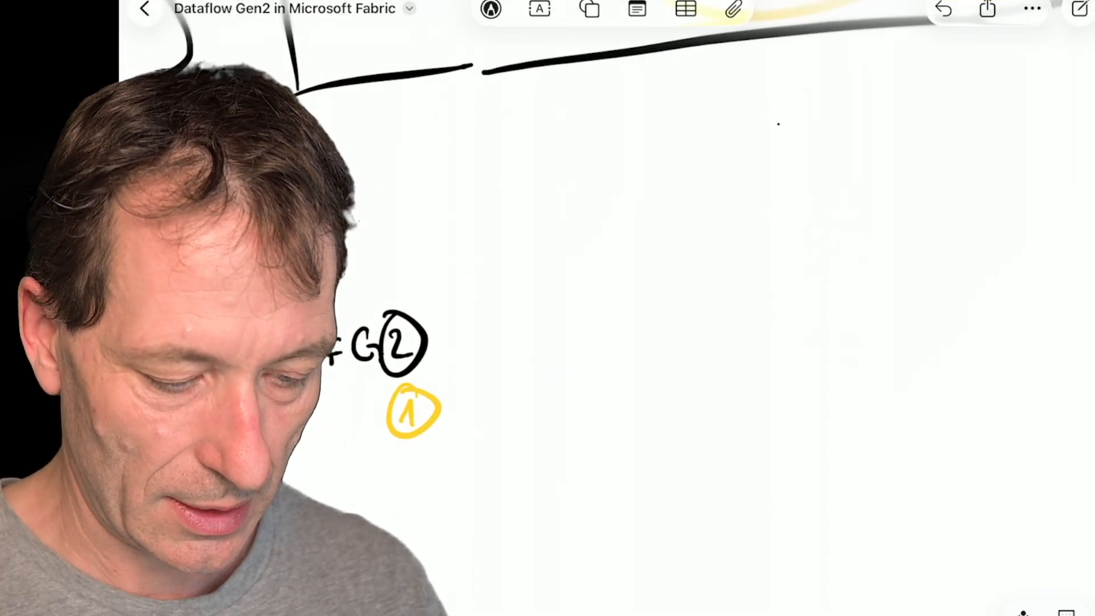
mouse_move(701, 234)
left_mouse_down()
mouse_move(689, 266)
mouse_move(744, 260)
left_mouse_up()
left_click_drag(684, 217, 687, 220)
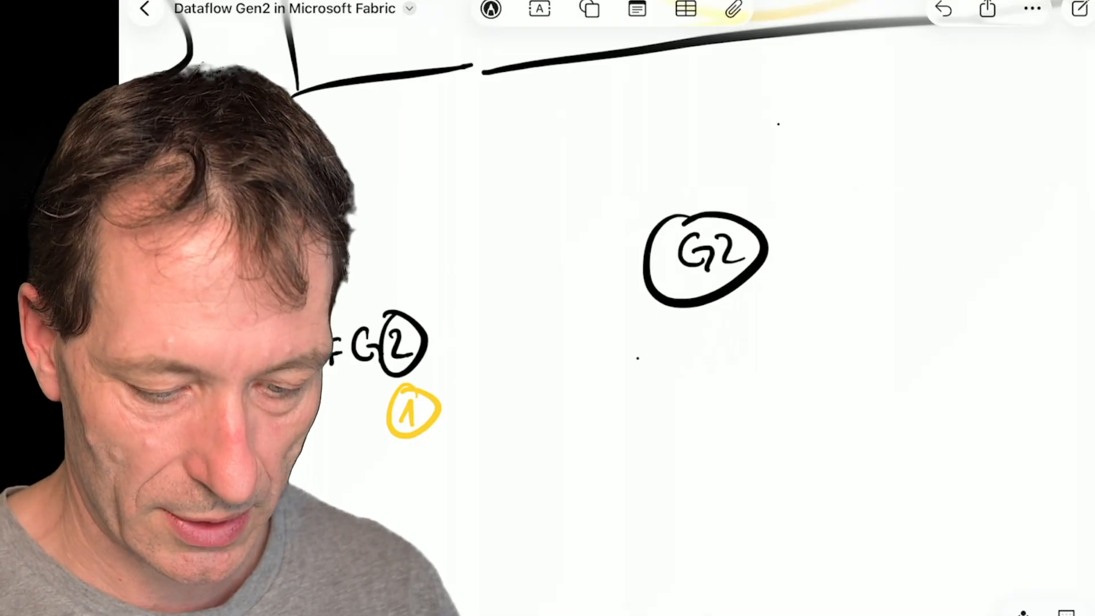
mouse_move(661, 341)
left_mouse_down()
mouse_move(643, 376)
mouse_move(717, 354)
mouse_move(765, 363)
left_mouse_up()
mouse_move(764, 335)
left_mouse_down()
mouse_move(767, 349)
mouse_move(797, 333)
mouse_move(822, 361)
mouse_move(866, 341)
mouse_move(862, 353)
left_mouse_up()
left_click_drag(929, 323, 905, 354)
left_click_drag(938, 319, 958, 340)
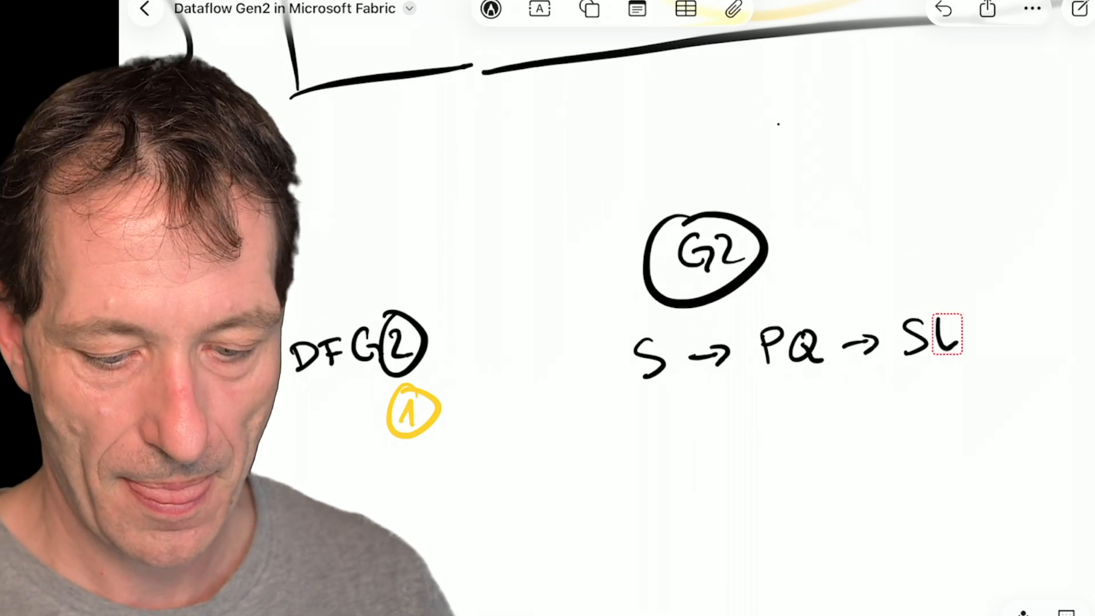
Extend the G2 flow with a dash and "SE", and draw three arrows branching out from SE.
scroll(684, 308, "right", 10)
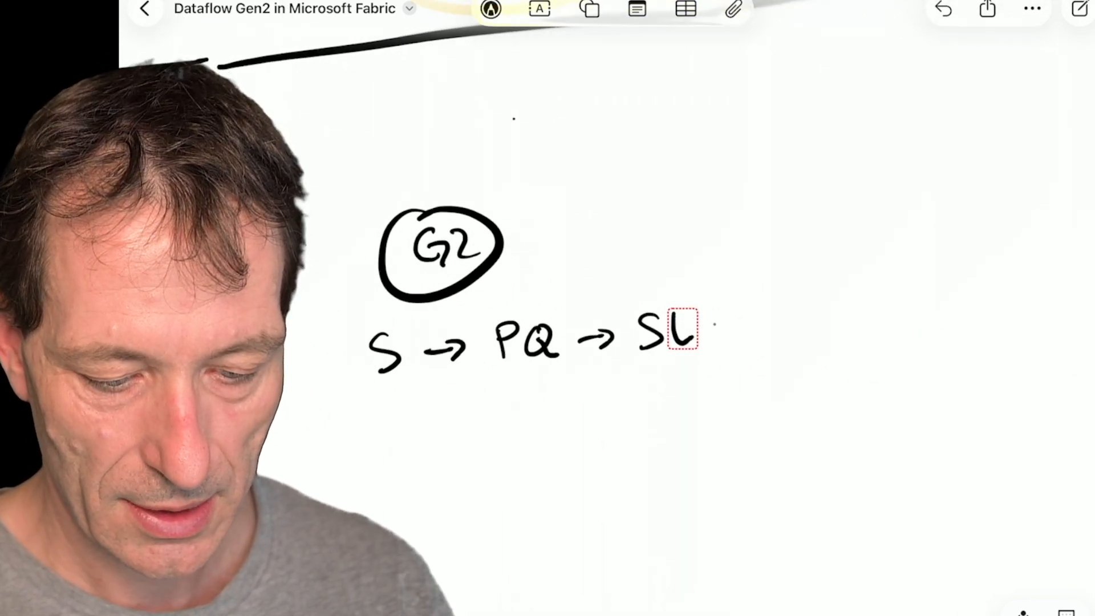
mouse_move(709, 328)
left_mouse_down()
mouse_move(786, 332)
mouse_move(789, 312)
left_mouse_up()
mouse_move(776, 324)
left_mouse_down()
mouse_move(787, 323)
mouse_move(841, 215)
left_mouse_up()
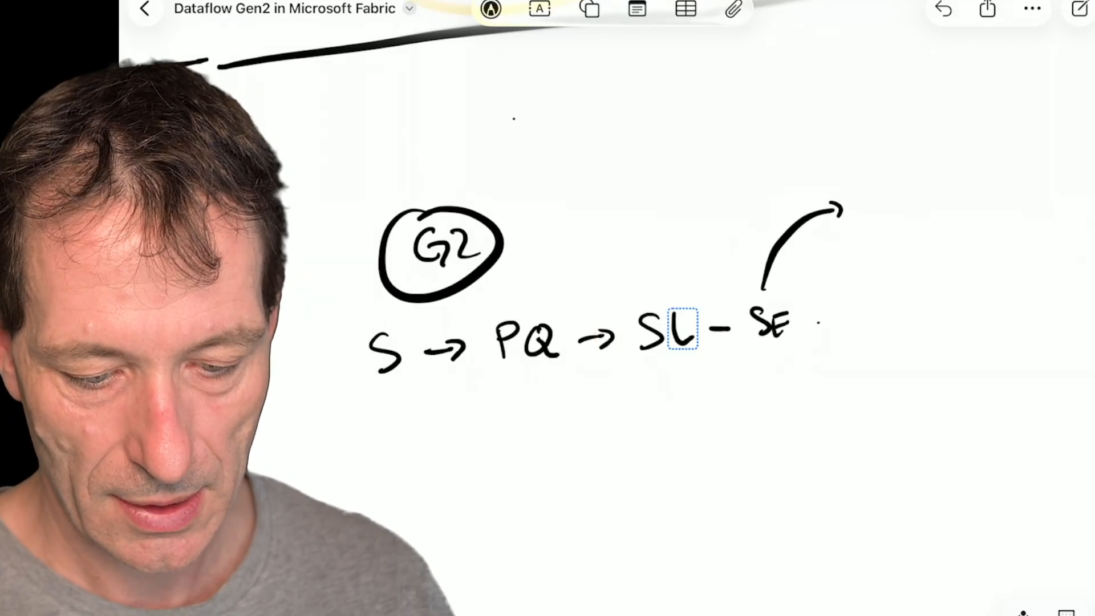
left_click_drag(809, 325, 860, 317)
left_click_drag(846, 313, 853, 329)
left_click_drag(775, 358, 842, 390)
left_click_drag(836, 382, 842, 397)
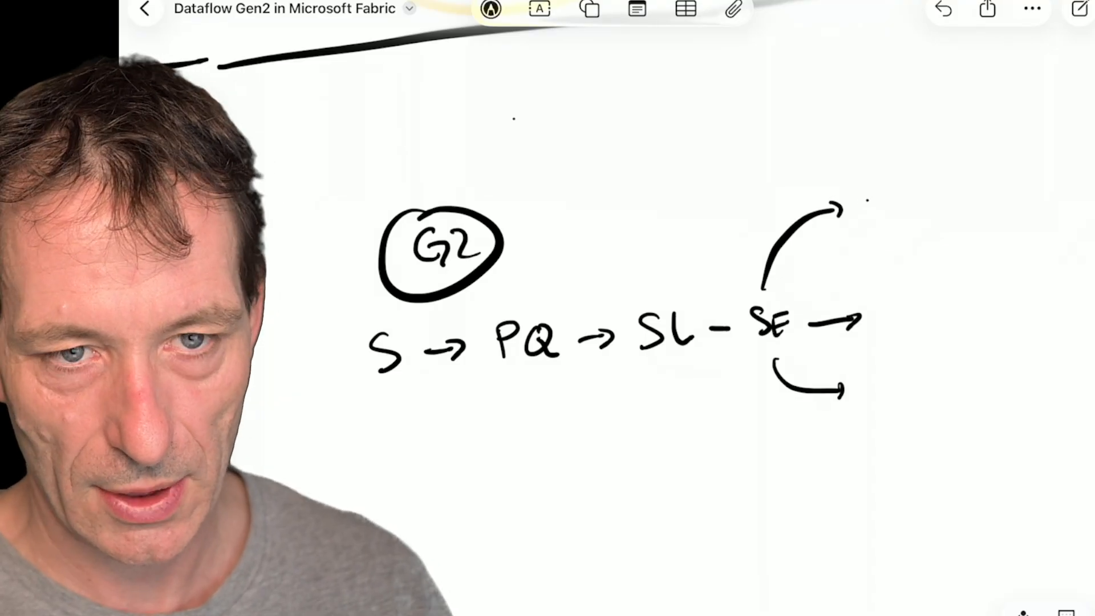
Label the three arrows branching from SE as "LH", "WH" and "KQL" from top to bottom.
left_click_drag(866, 200, 878, 221)
mouse_move(886, 199)
left_mouse_down()
mouse_move(885, 223)
mouse_move(900, 223)
mouse_move(899, 210)
left_mouse_up()
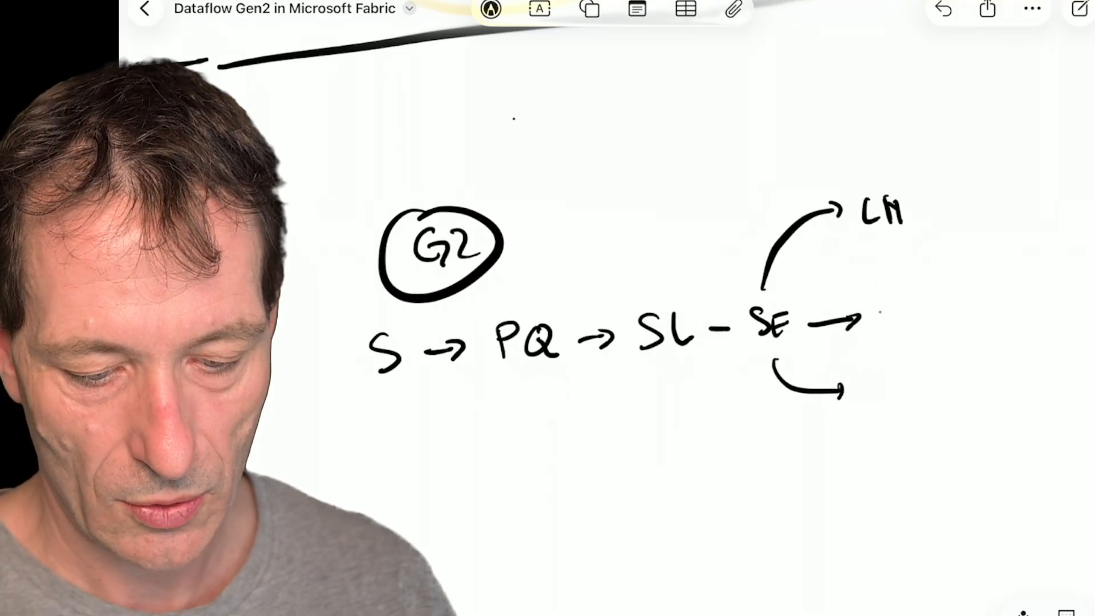
mouse_move(879, 302)
left_mouse_down()
mouse_move(898, 299)
mouse_move(907, 323)
left_mouse_up()
mouse_move(918, 297)
left_mouse_down()
mouse_move(920, 320)
mouse_move(923, 308)
left_mouse_up()
mouse_move(878, 373)
left_mouse_down()
mouse_move(884, 403)
mouse_move(912, 374)
mouse_move(943, 387)
mouse_move(922, 401)
left_mouse_up()
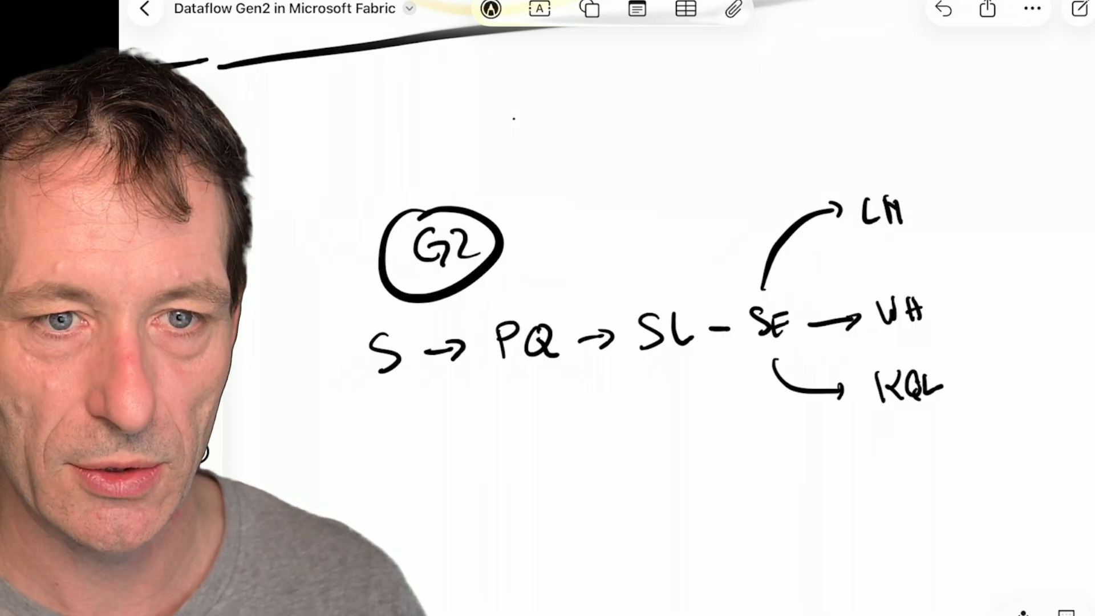
Handwrite a circled "G1" heading in black below the G2 flow.
scroll(655, 308, "left", 5)
scroll(656, 308, "down", 2)
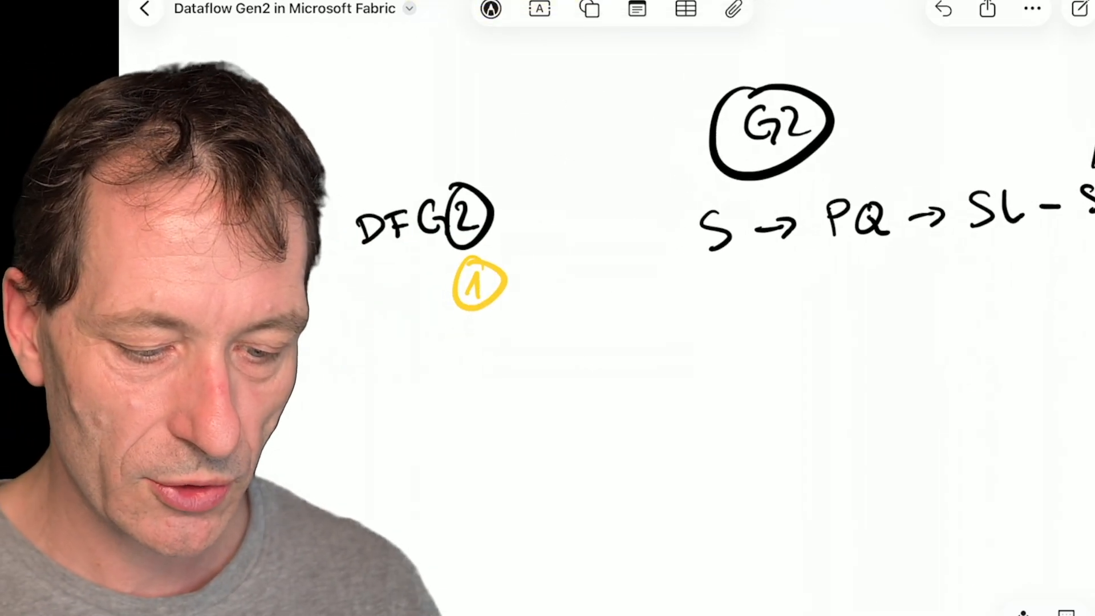
scroll(656, 308, "down", 1)
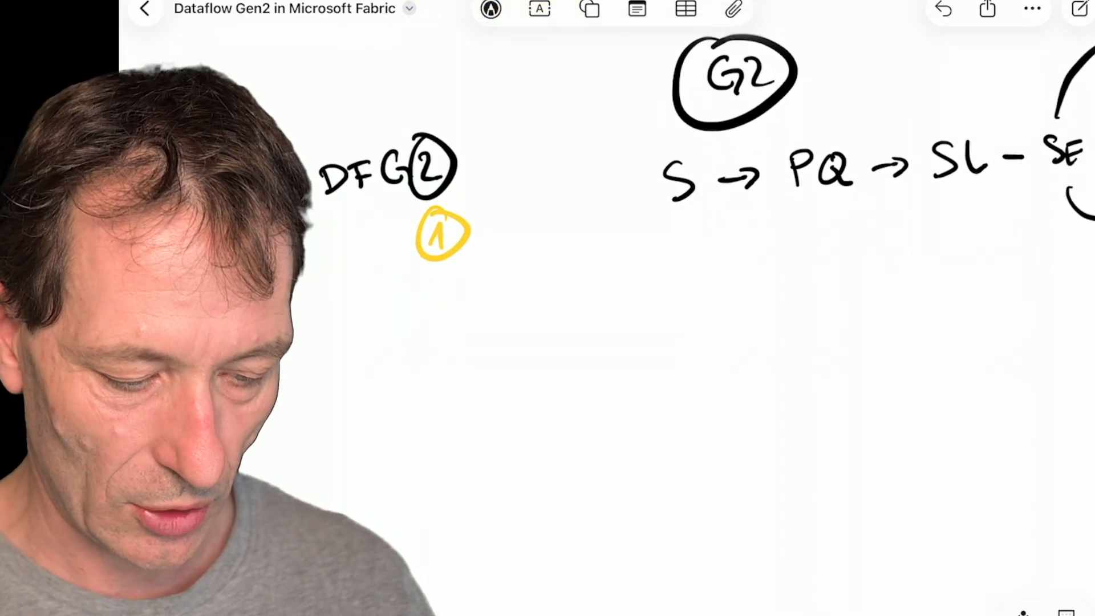
mouse_move(747, 291)
left_mouse_down()
mouse_move(739, 328)
mouse_move(774, 330)
left_mouse_up()
left_click_drag(723, 270, 737, 268)
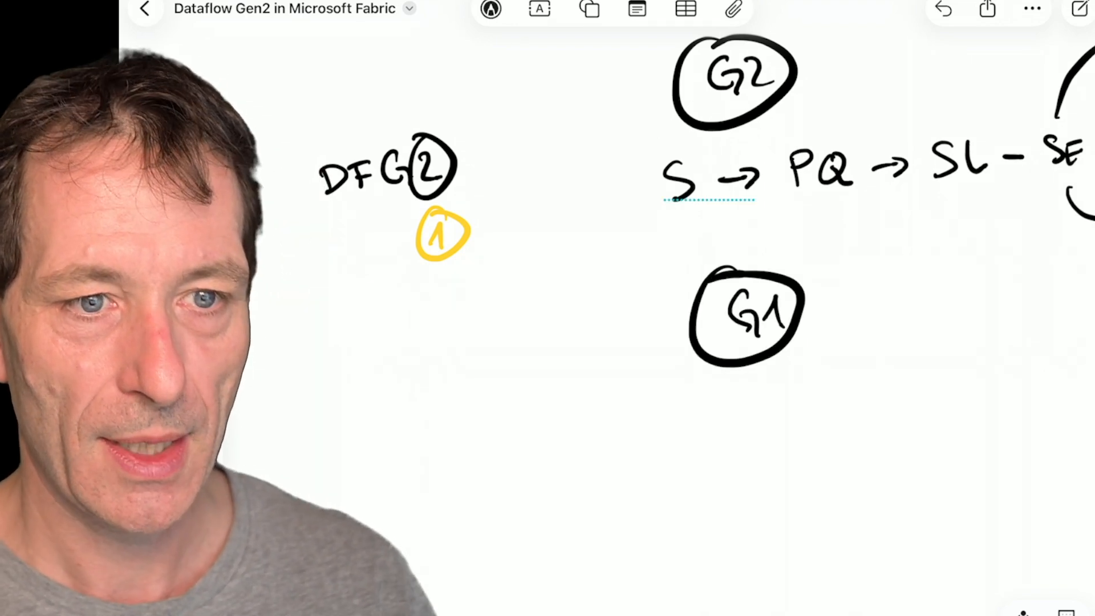
Handwrite the flow "S → Mashup Engine → SD" in black beneath the G1 heading.
left_click_drag(700, 408, 686, 443)
mouse_move(713, 423)
left_mouse_down()
mouse_move(740, 423)
mouse_move(776, 395)
mouse_move(796, 421)
mouse_move(886, 408)
left_mouse_up()
mouse_move(809, 441)
left_mouse_down()
mouse_move(810, 460)
mouse_move(877, 451)
left_mouse_up()
left_click(837, 430)
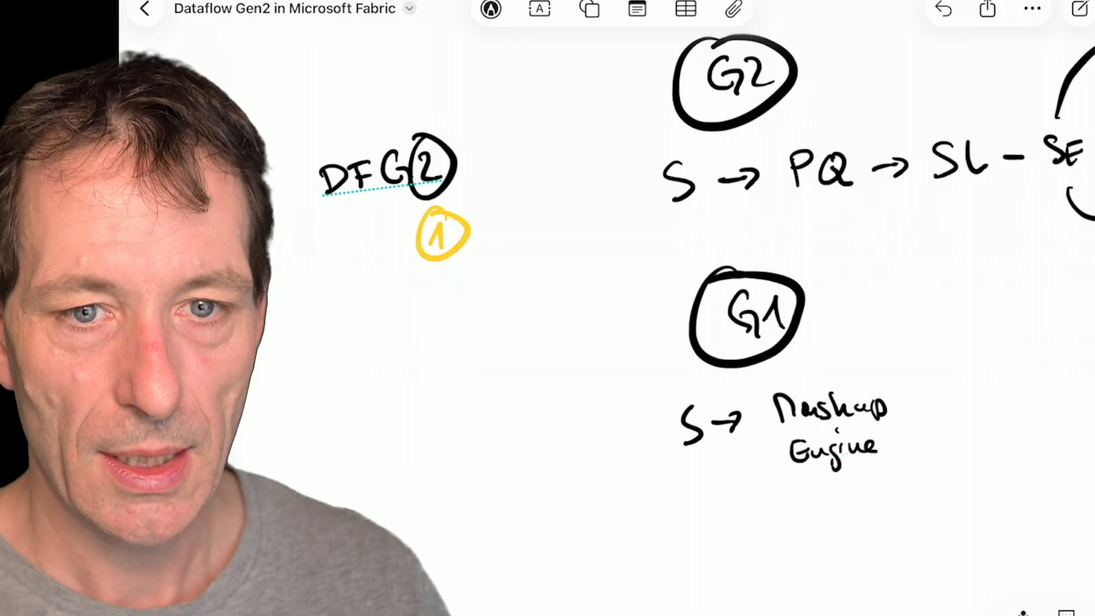
scroll(726, 255, "right", 5)
mouse_move(706, 436)
left_mouse_down()
mouse_move(739, 428)
mouse_move(740, 440)
left_mouse_up()
mouse_move(795, 412)
left_mouse_down()
mouse_move(767, 441)
mouse_move(795, 446)
left_mouse_up()
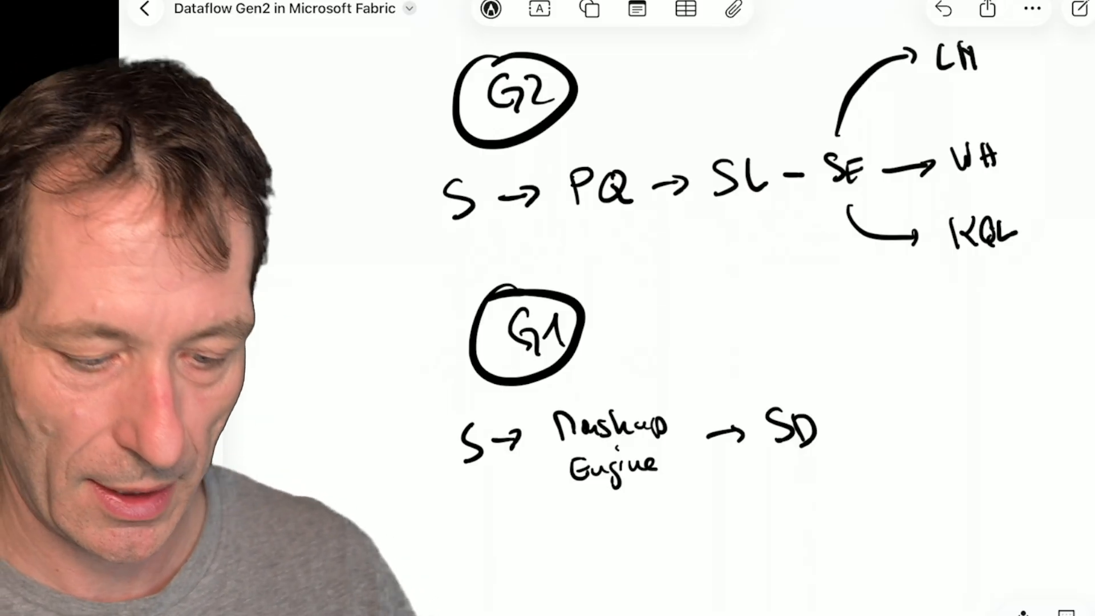
Circle Mashup Engine in red with an "n" below it, and add a blue stroke by the G2 heading.
mouse_move(629, 369)
left_mouse_down()
mouse_move(524, 507)
mouse_move(613, 376)
left_mouse_up()
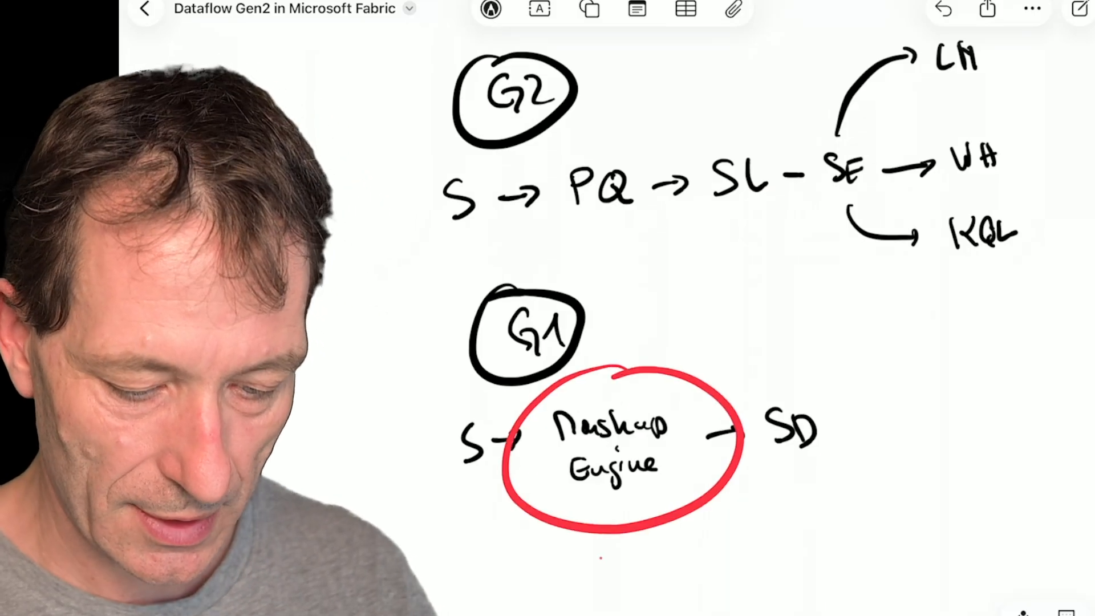
mouse_move(609, 542)
left_mouse_down()
mouse_move(609, 566)
mouse_move(630, 566)
left_mouse_up()
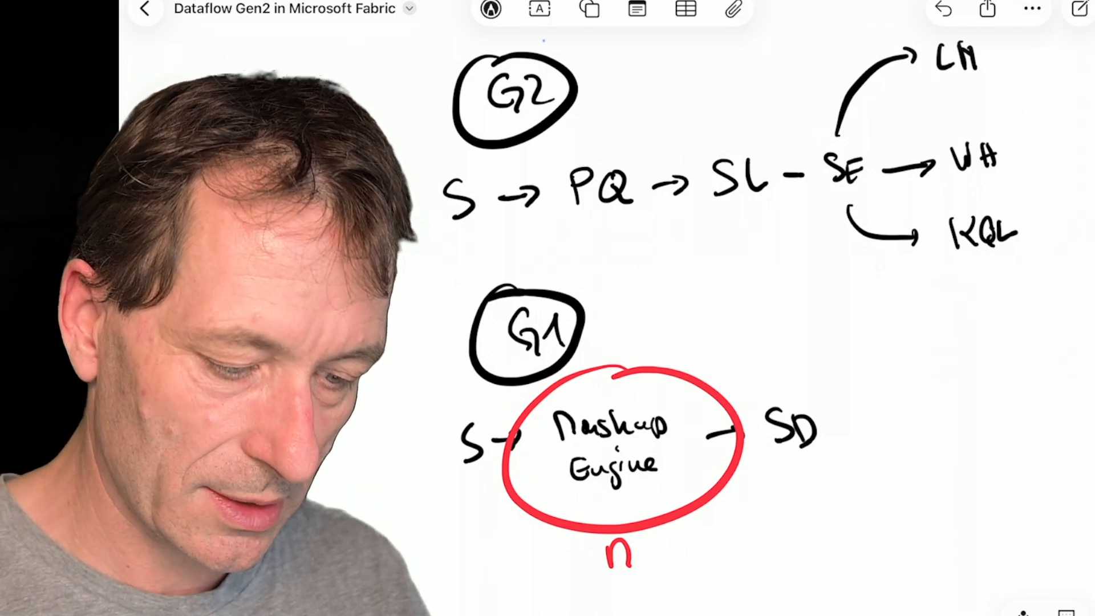
mouse_move(542, 40)
left_mouse_down()
mouse_move(406, 109)
mouse_move(596, 74)
mouse_move(520, 46)
left_mouse_up()
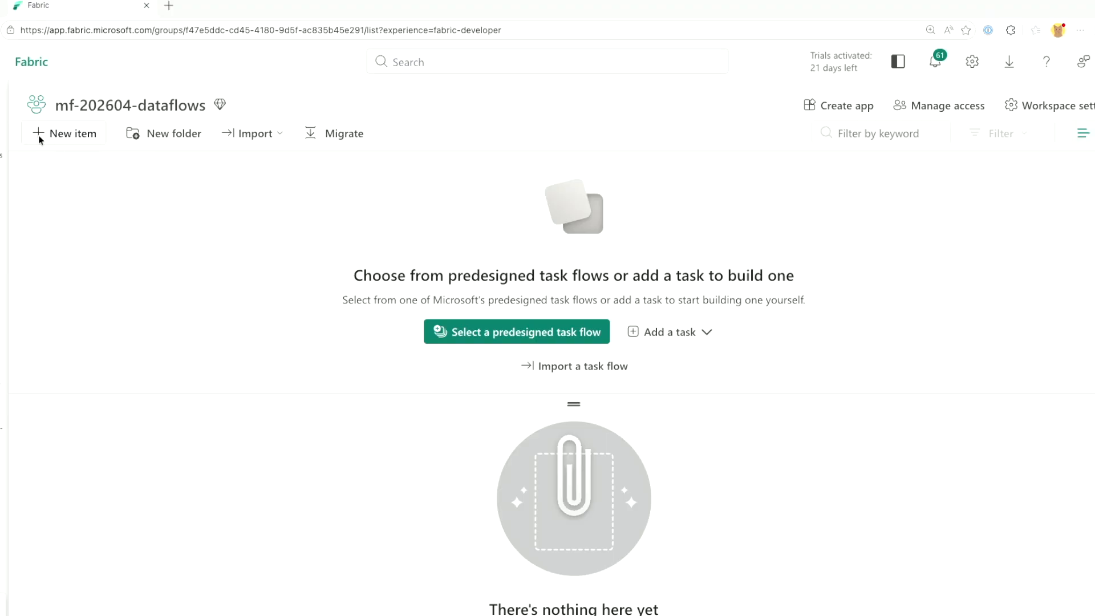
In Microsoft Fabric, create a Dataflow Gen2 named NorthwindData in the mf-202604-dataflows workspace with Git integration enabled.
left_click(55, 139)
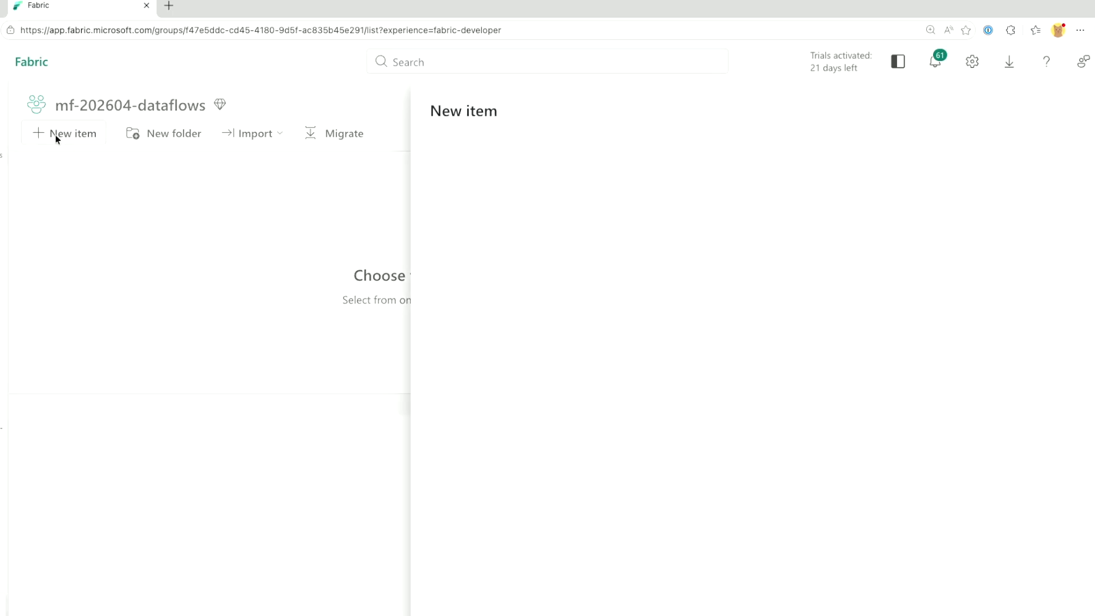
left_click(1024, 147)
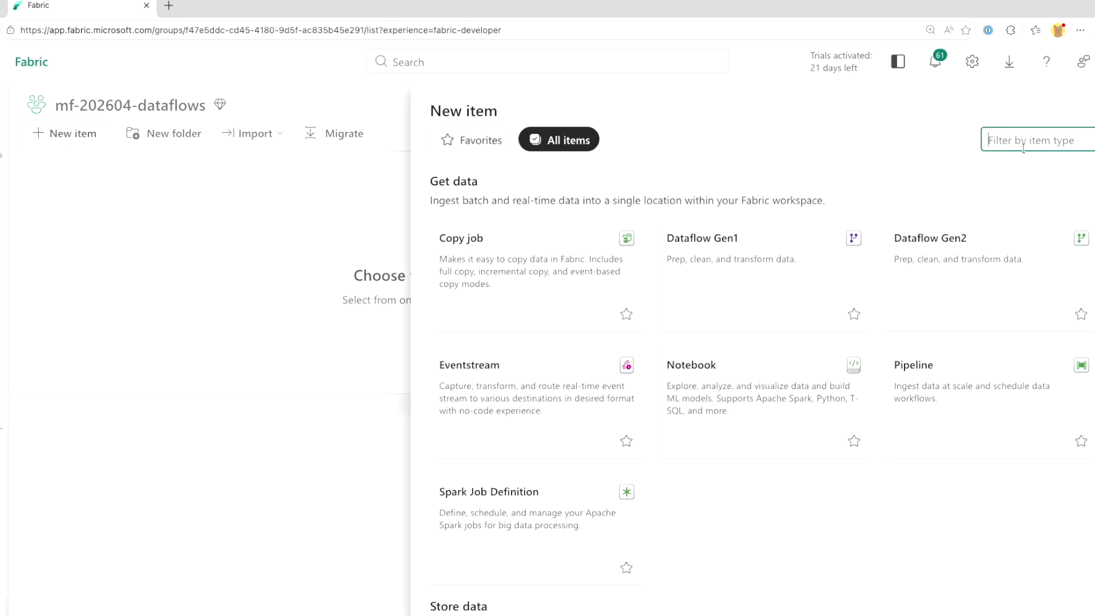
type("dataflo")
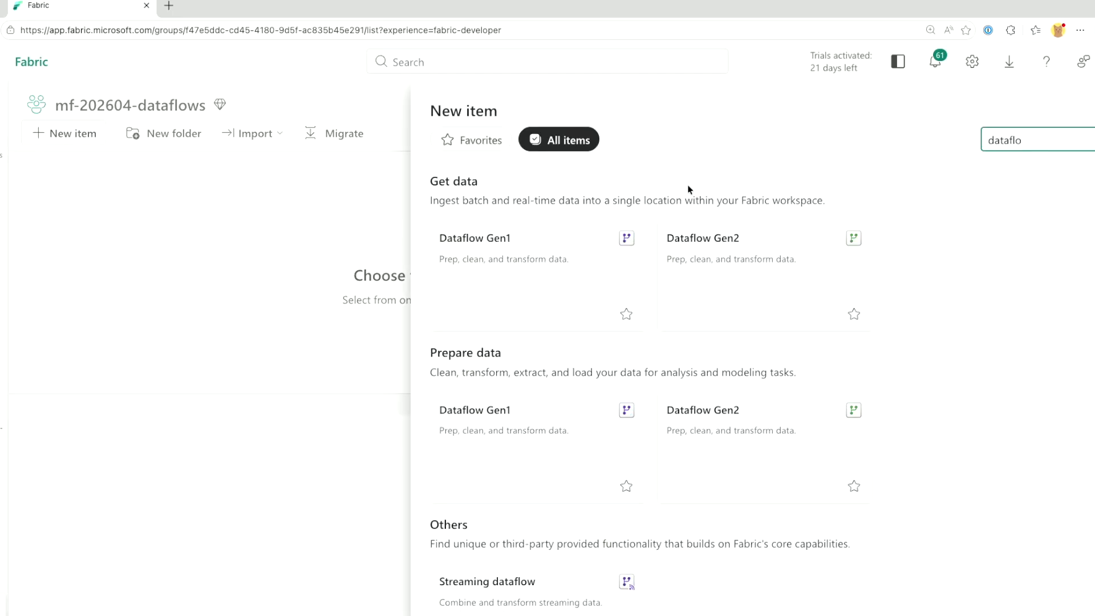
left_click(680, 261)
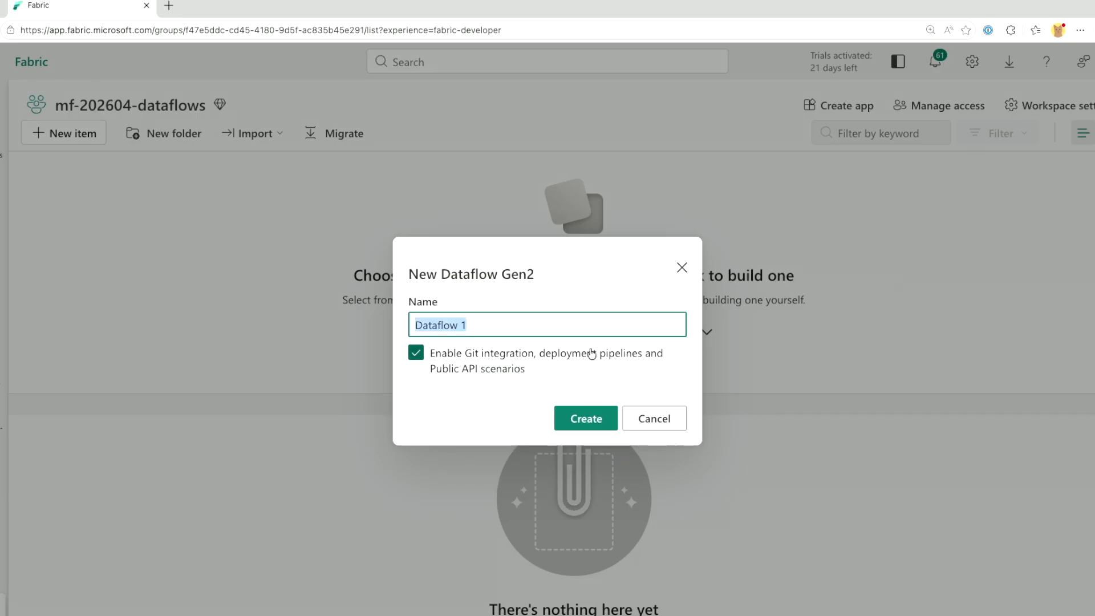
type("Northwind")
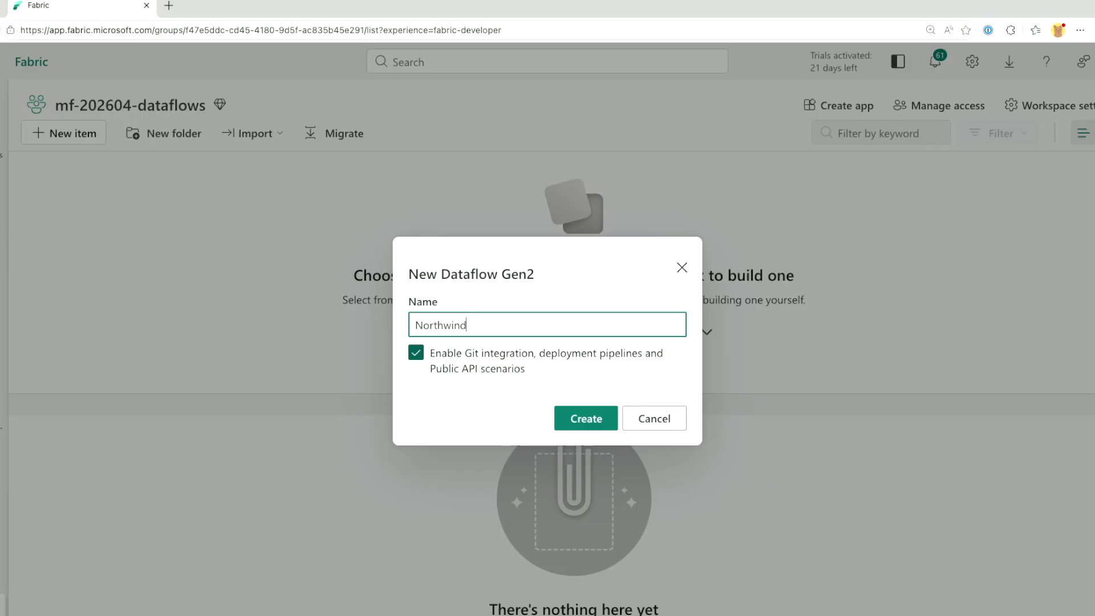
type("-imp")
key("BackSpace")
key("BackSpace")
key("BackSpace")
type("Data")
left_click(598, 412)
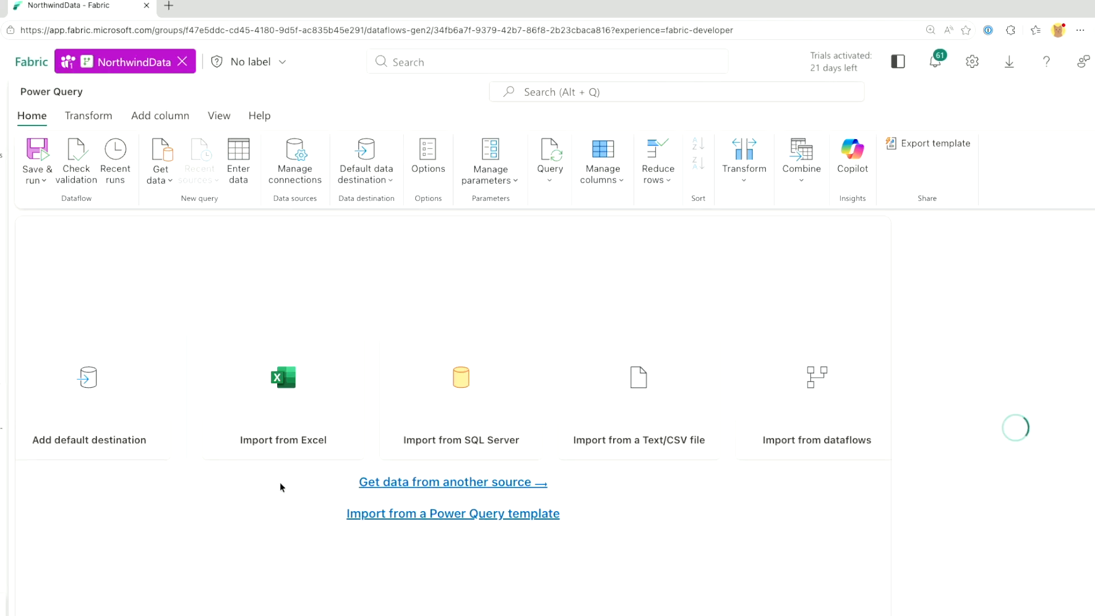
left_click(169, 176)
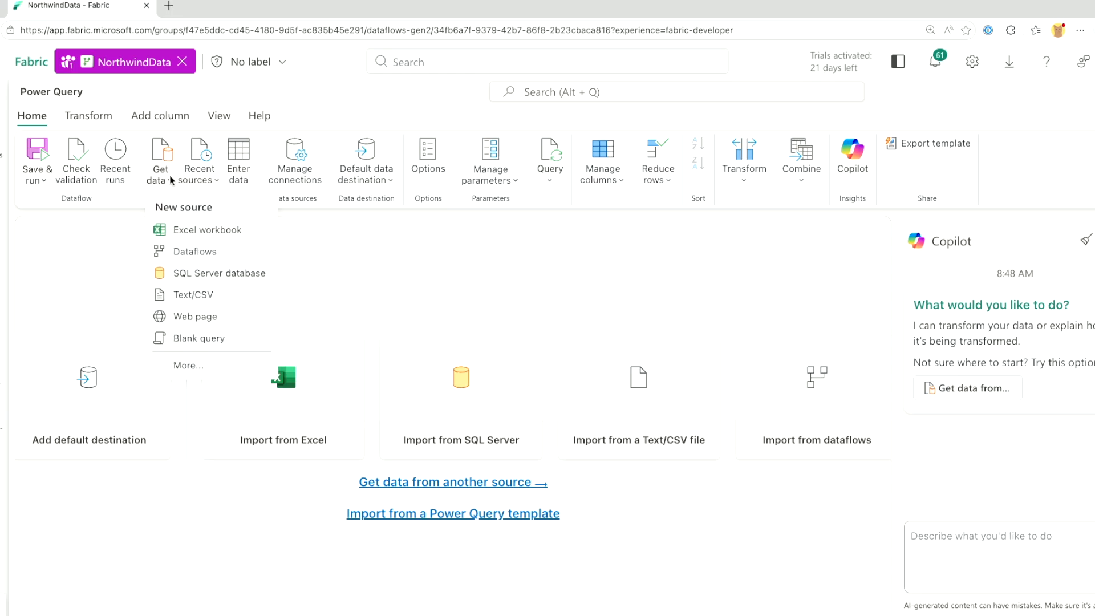
left_click(173, 371)
type("o")
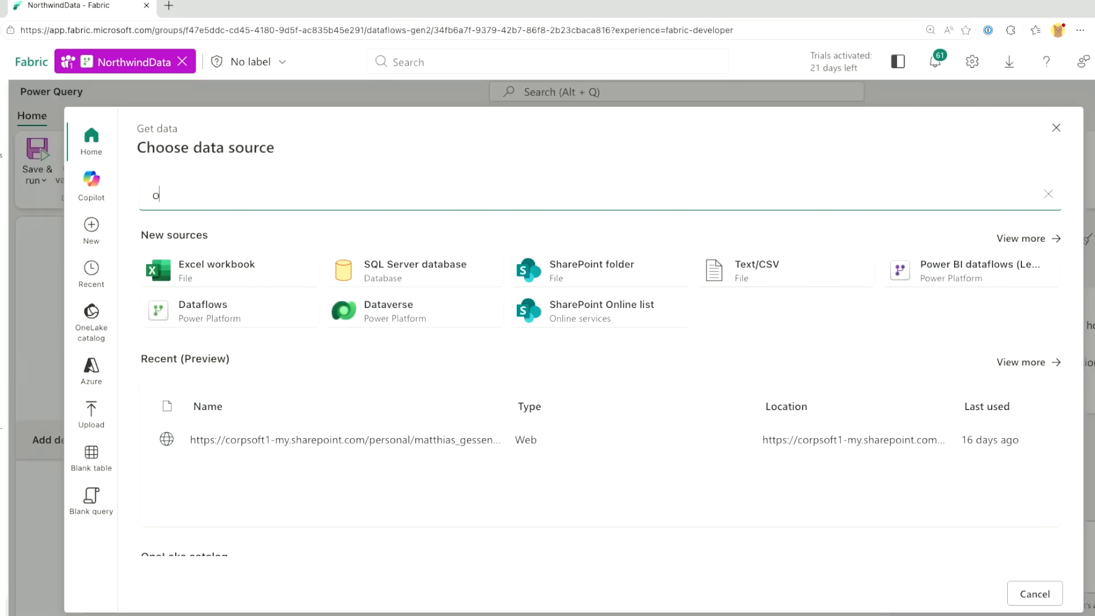
type("data")
left_click(274, 267)
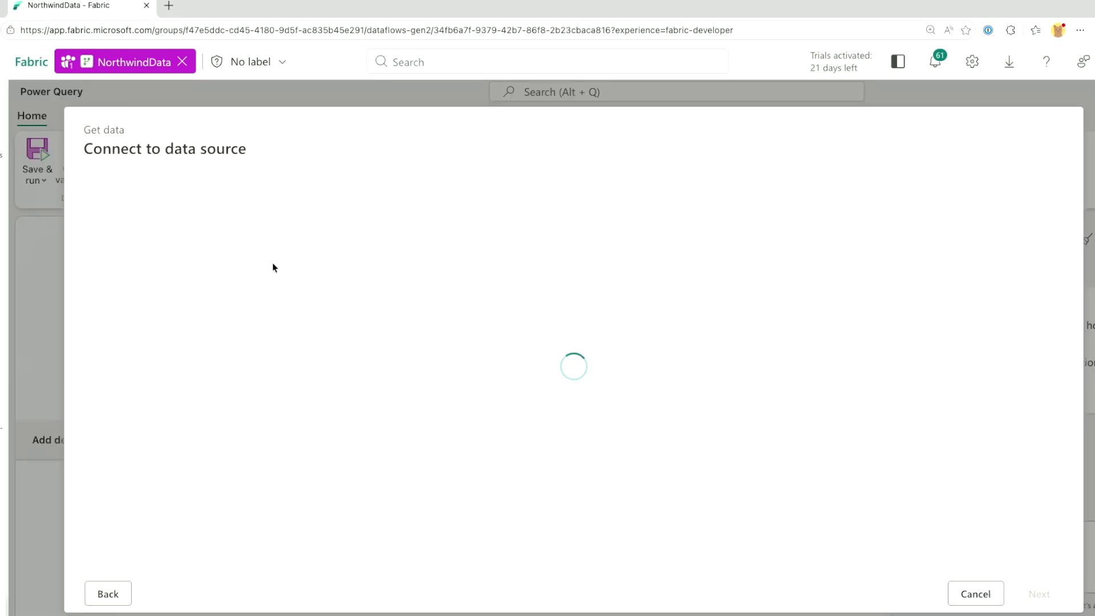
type("https://services.odata.org/v4/northwind/northwind.svc/")
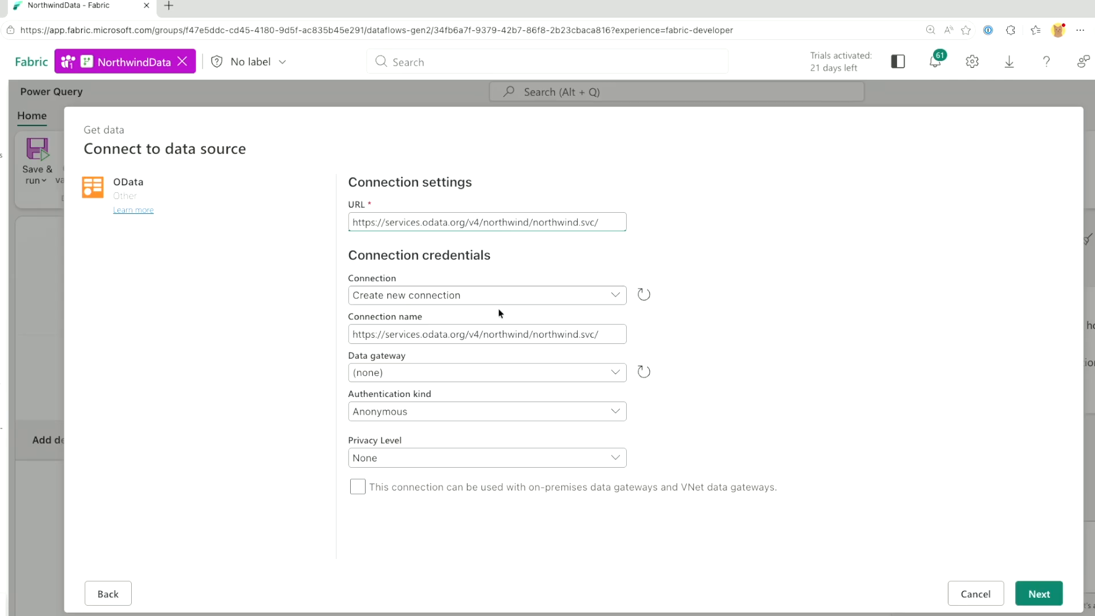
left_click(1047, 587)
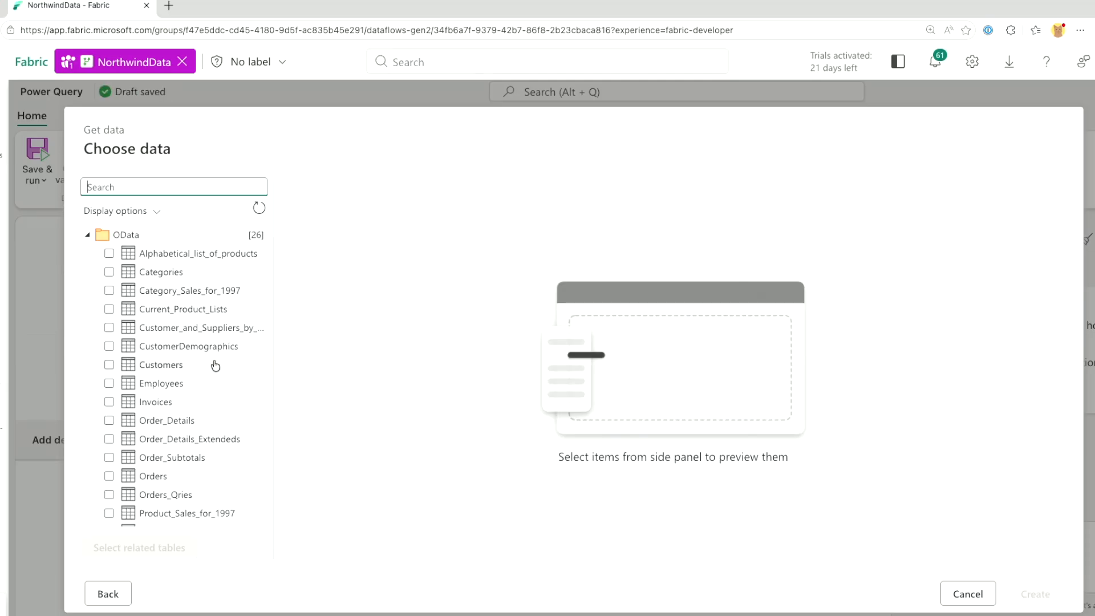
Select the Orders and Customers tables, preview Customers, and create queries from both tables.
left_click(107, 478)
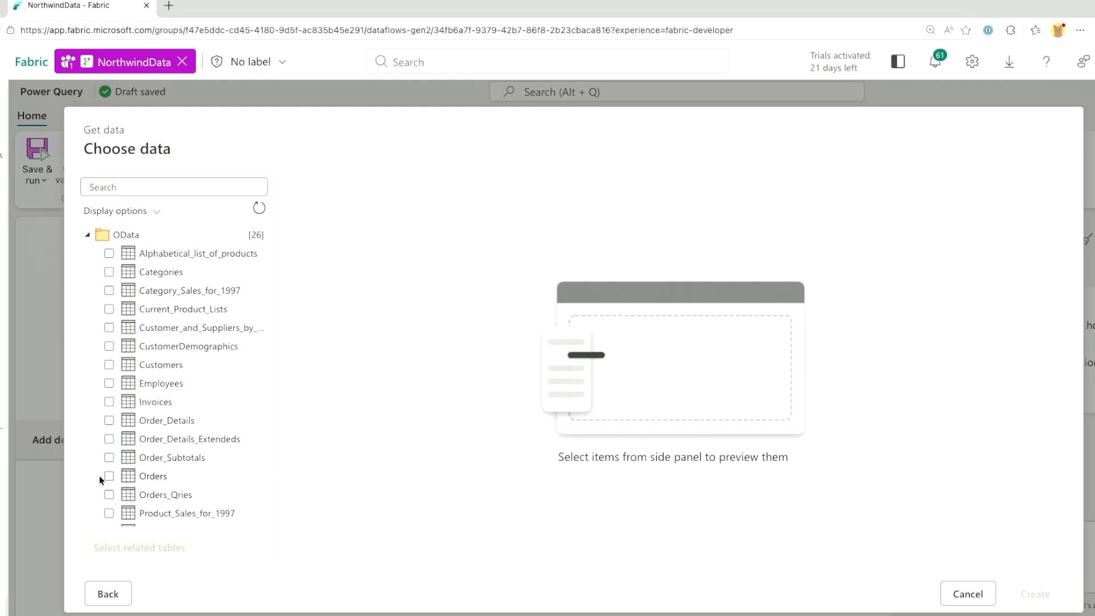
left_click(111, 365)
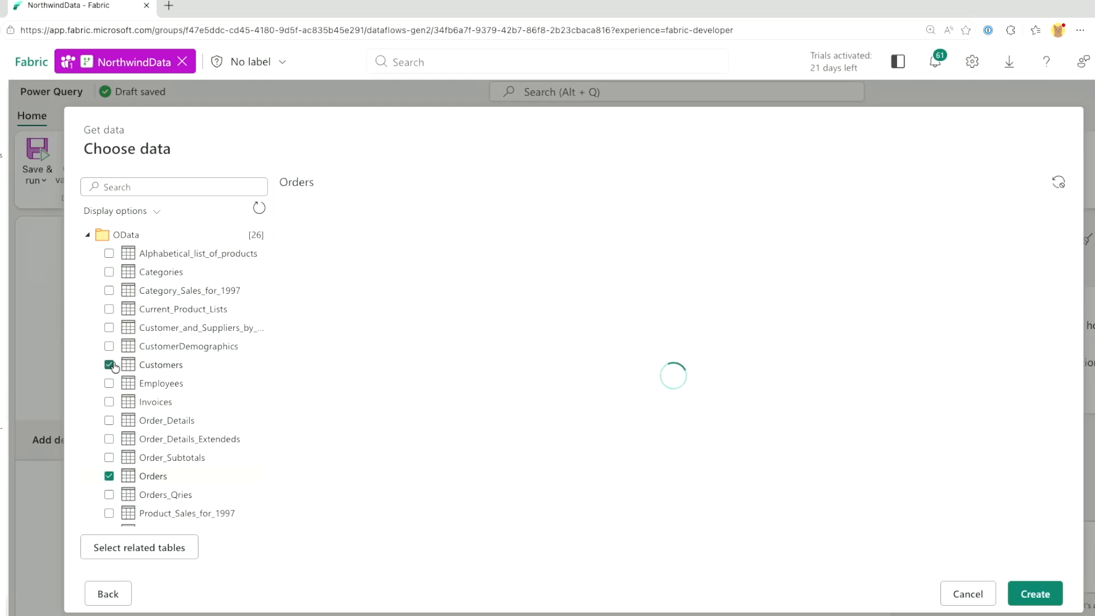
left_click(167, 372)
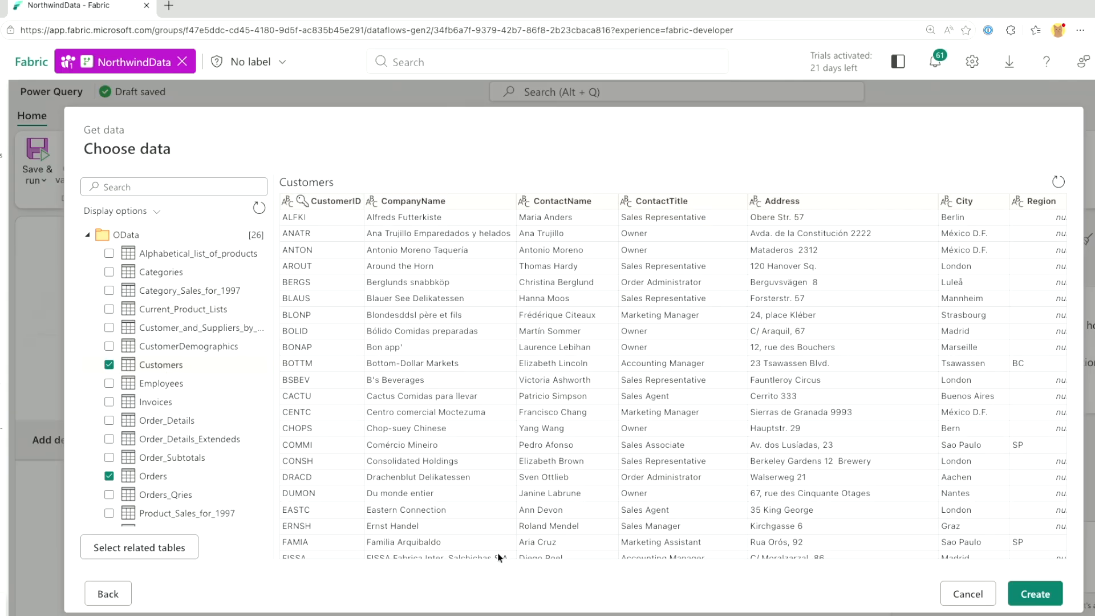
left_click(1048, 587)
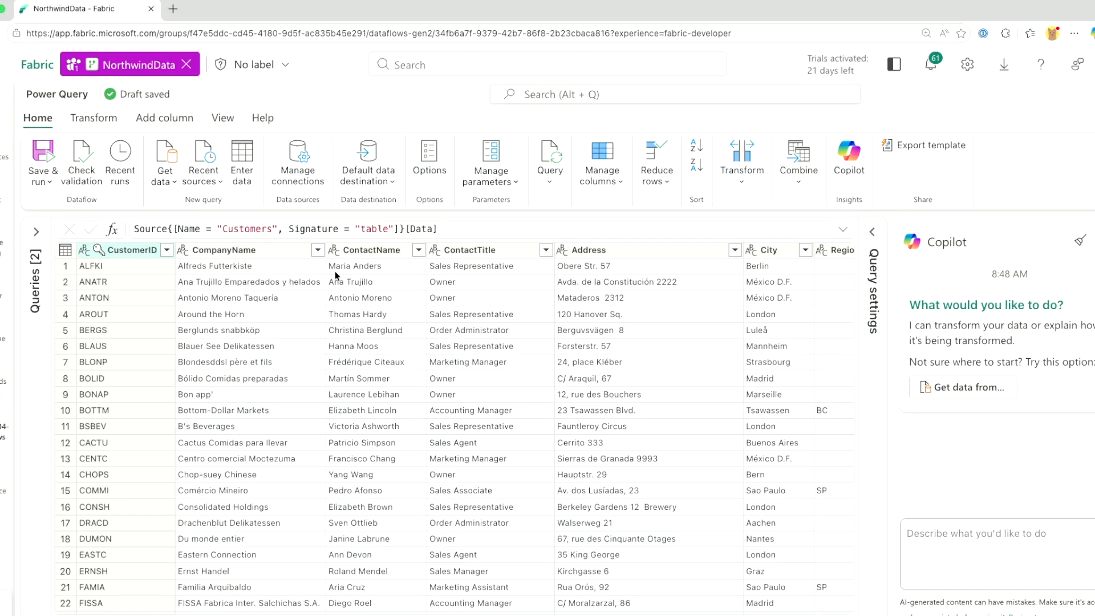
Enable column profile in the editor options, including quality details, value distribution and the profile in the details pane.
left_click(420, 168)
left_click(502, 363)
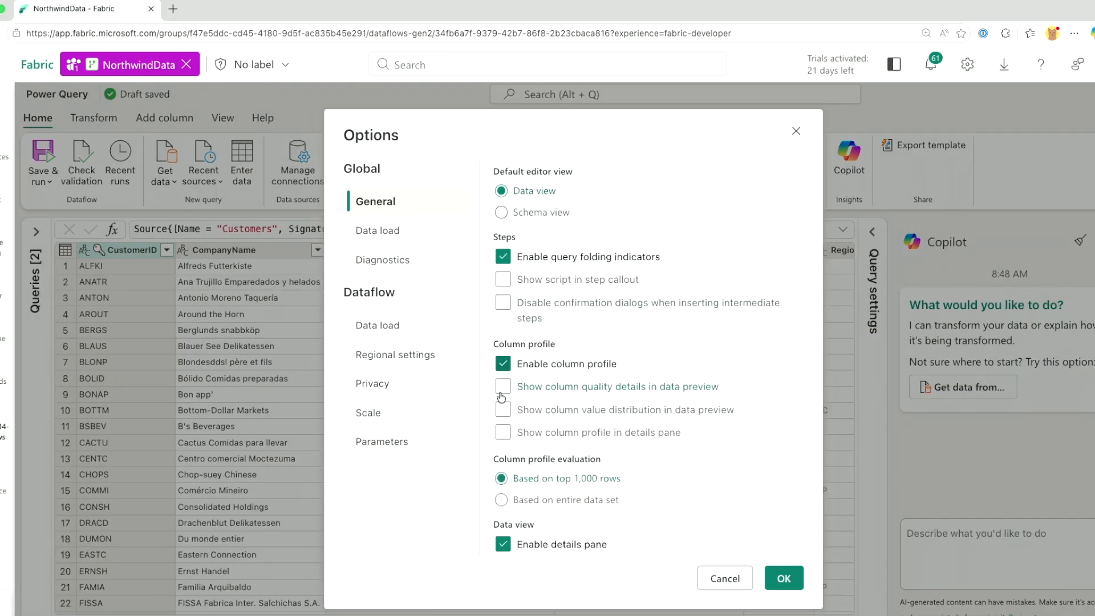
left_click(502, 386)
left_click(502, 409)
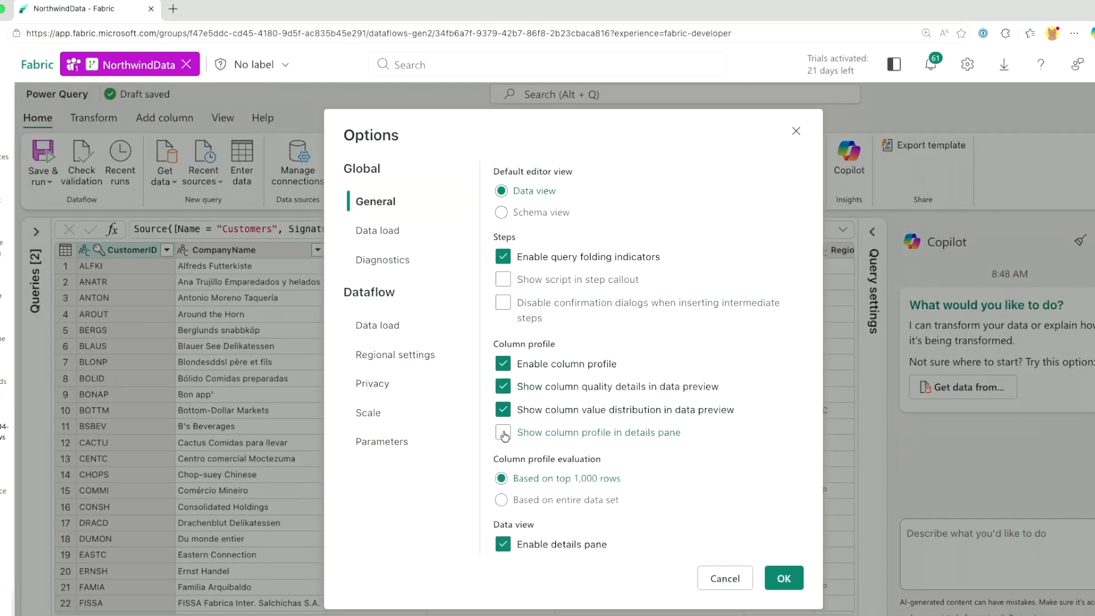
left_click(502, 432)
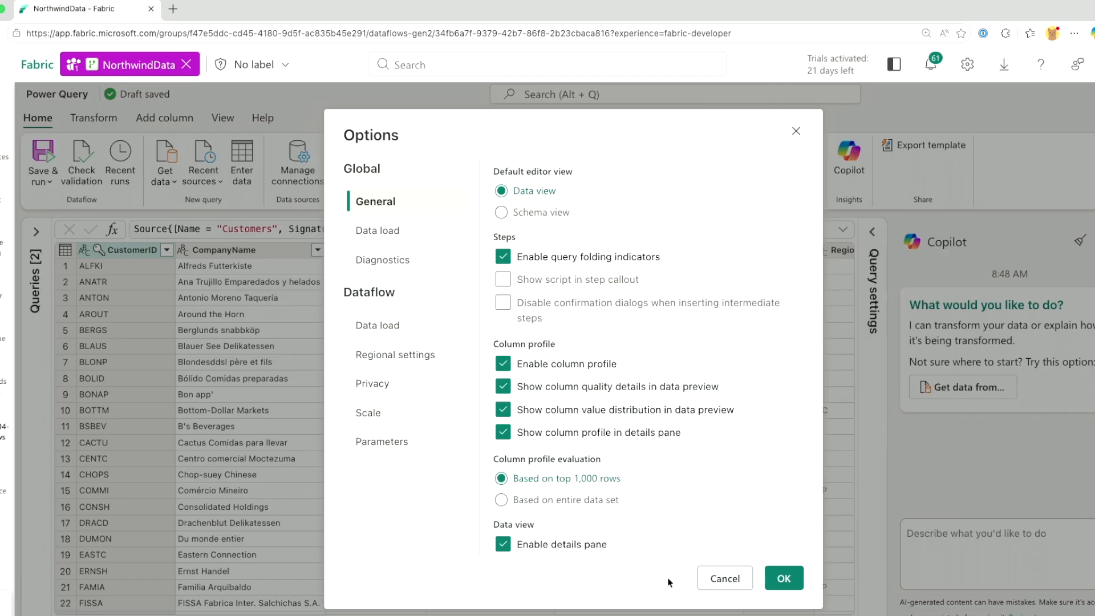
left_click(785, 578)
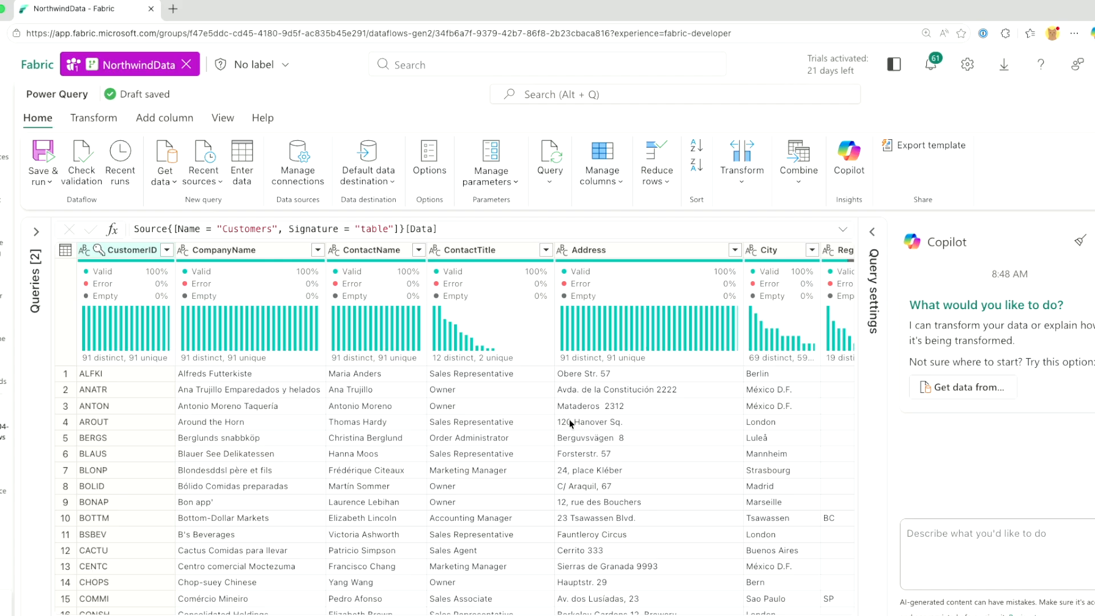
Show the queries in diagram view, expand the queries list and display the Orders query.
left_click(222, 119)
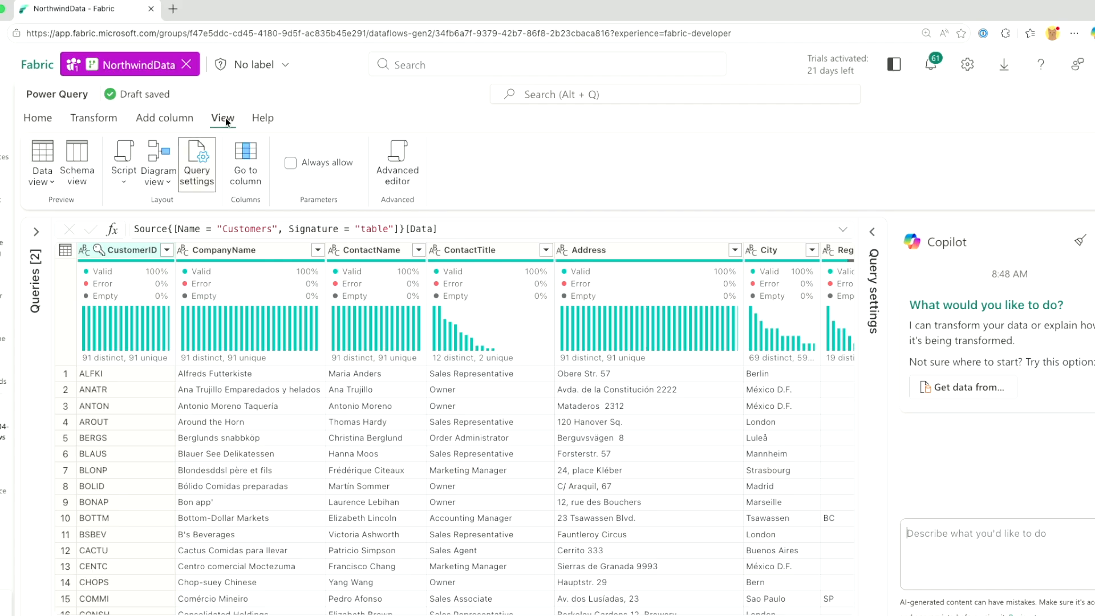
left_click(154, 153)
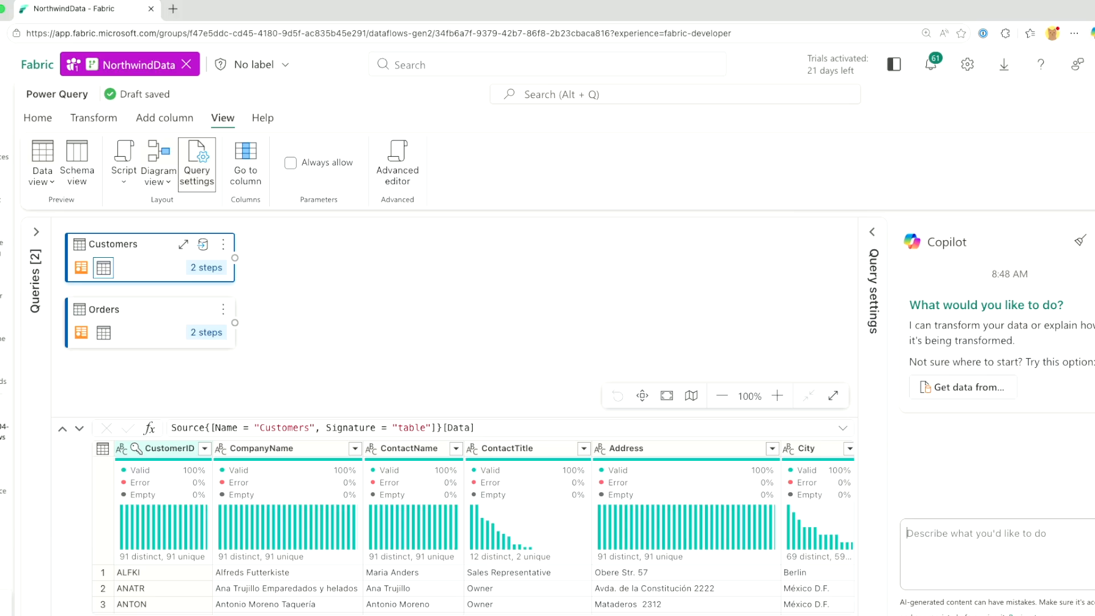
left_click(36, 232)
left_click(65, 280)
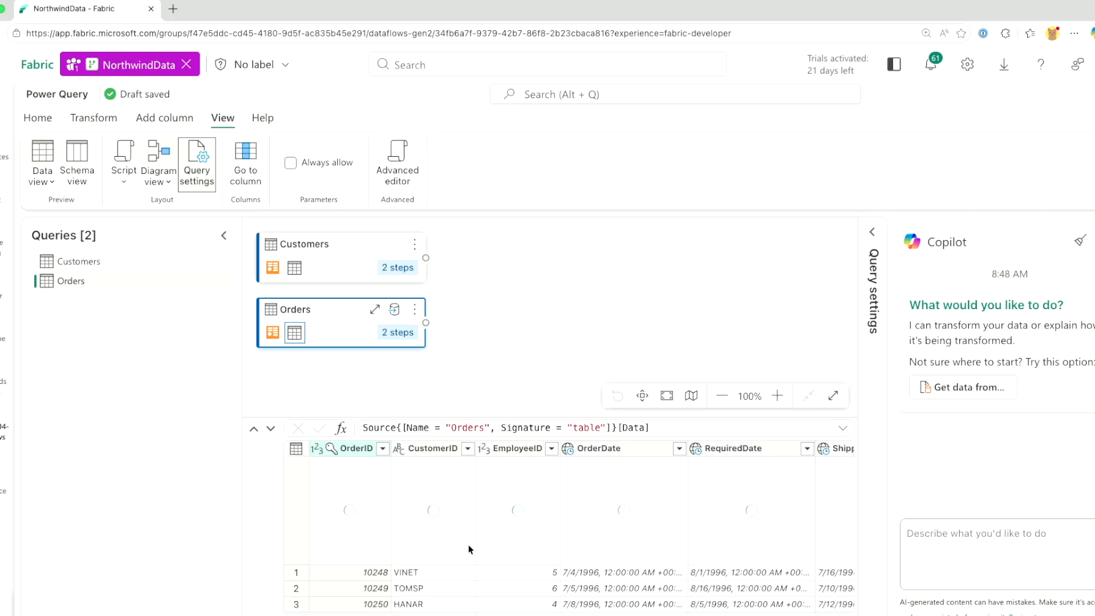
mouse_move(468, 545)
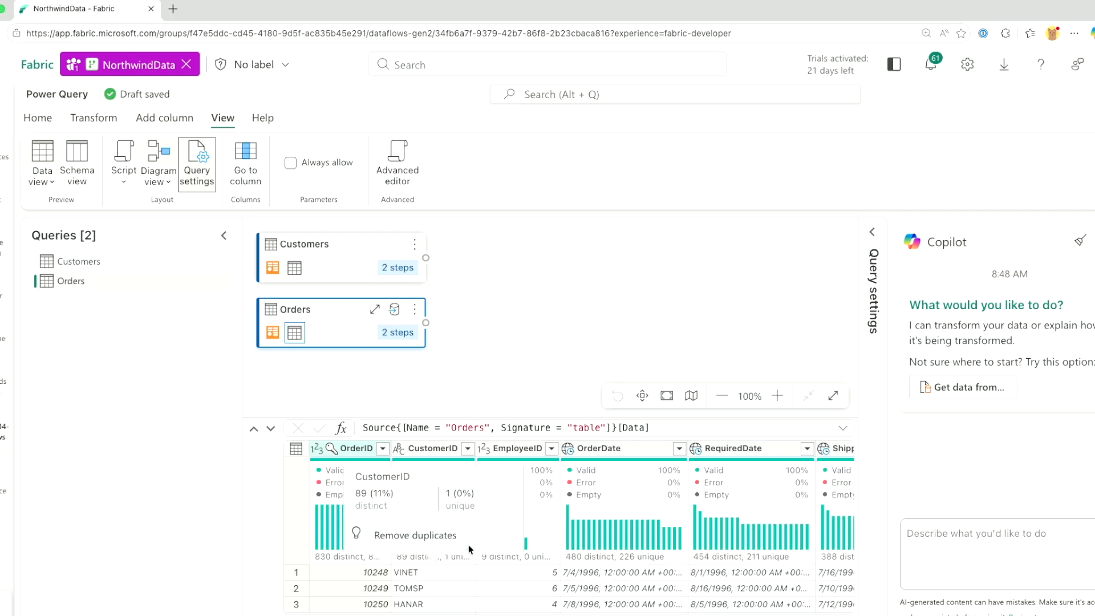
Group the Orders query by CustomerID with a Count column that counts rows, and look through the grouped rows.
left_click(440, 449)
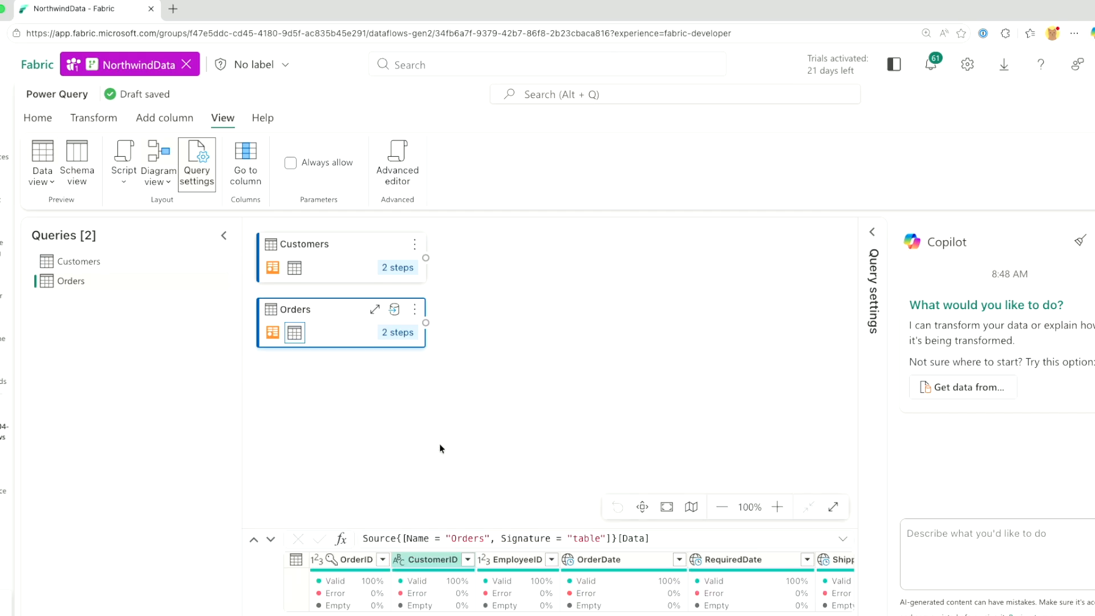
left_click(462, 558)
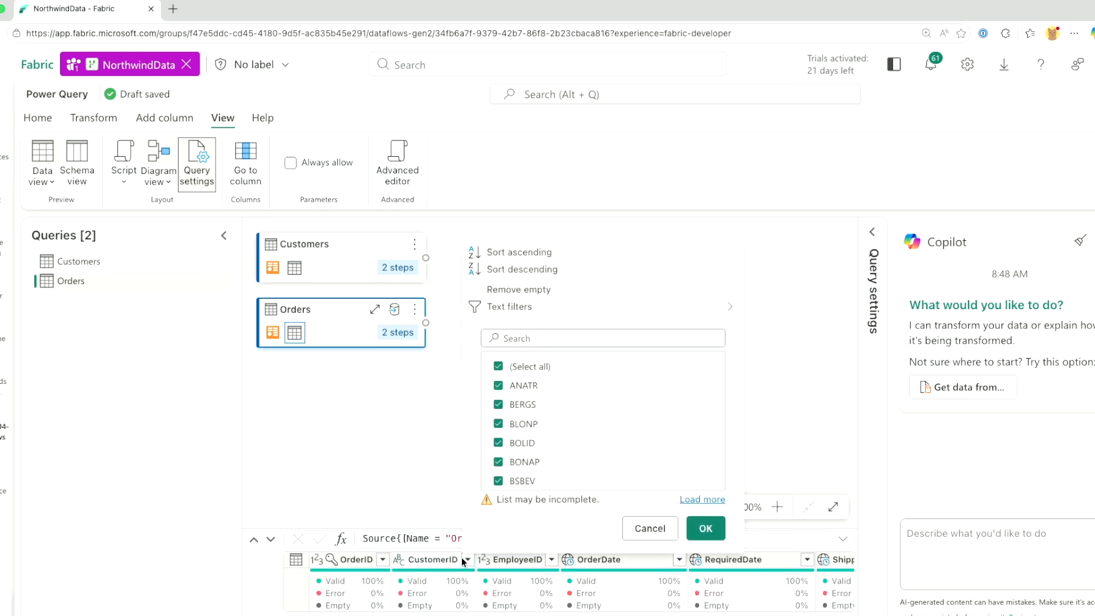
left_click(461, 557)
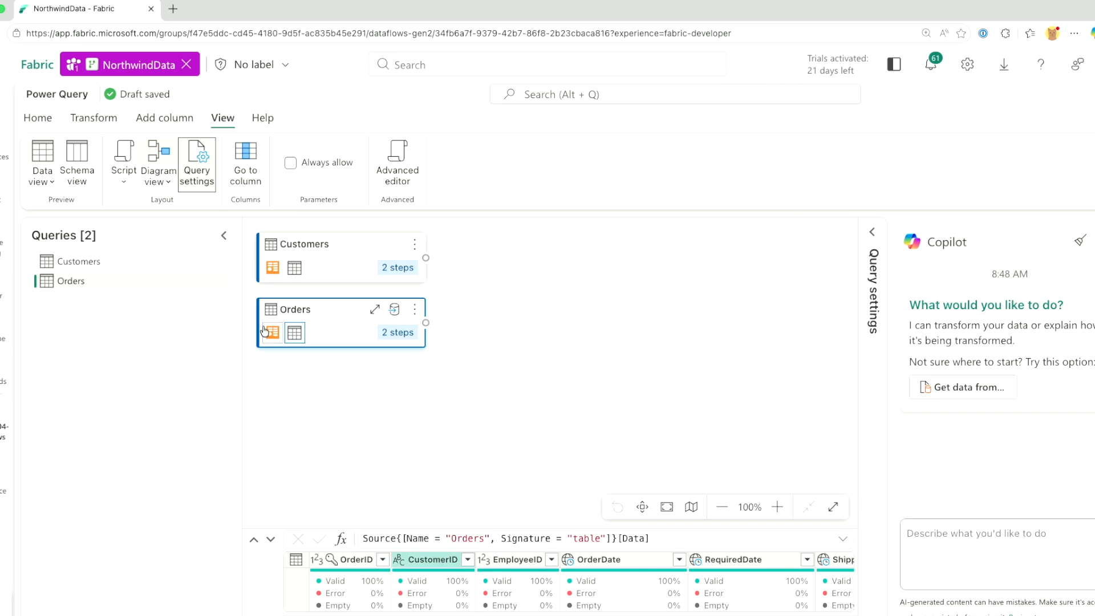
left_click(110, 125)
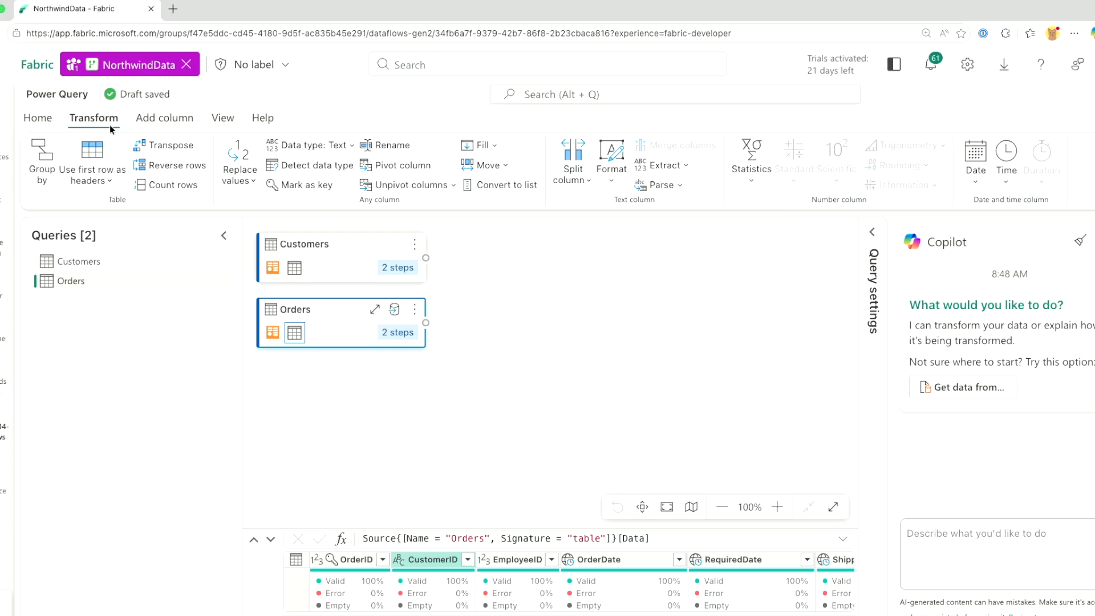
left_click(50, 167)
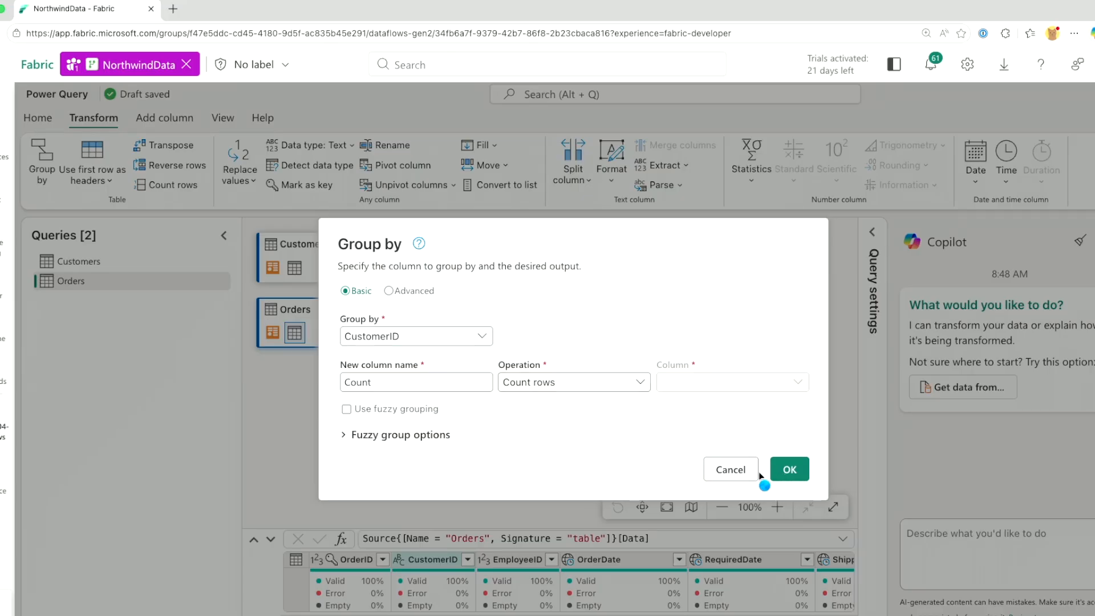
left_click(790, 468)
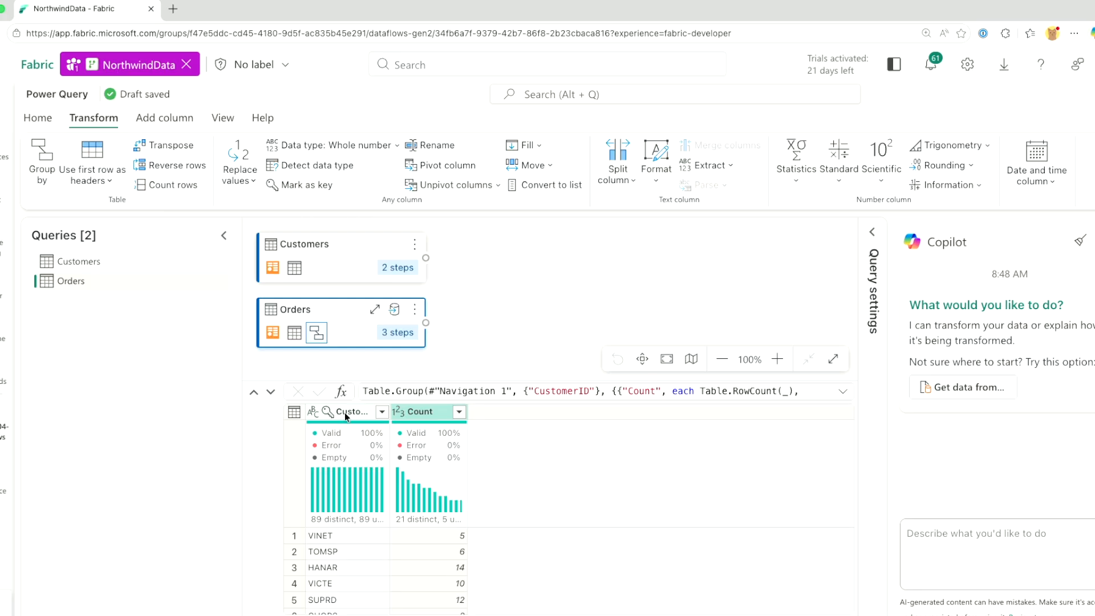
scroll(429, 560, "down", 3)
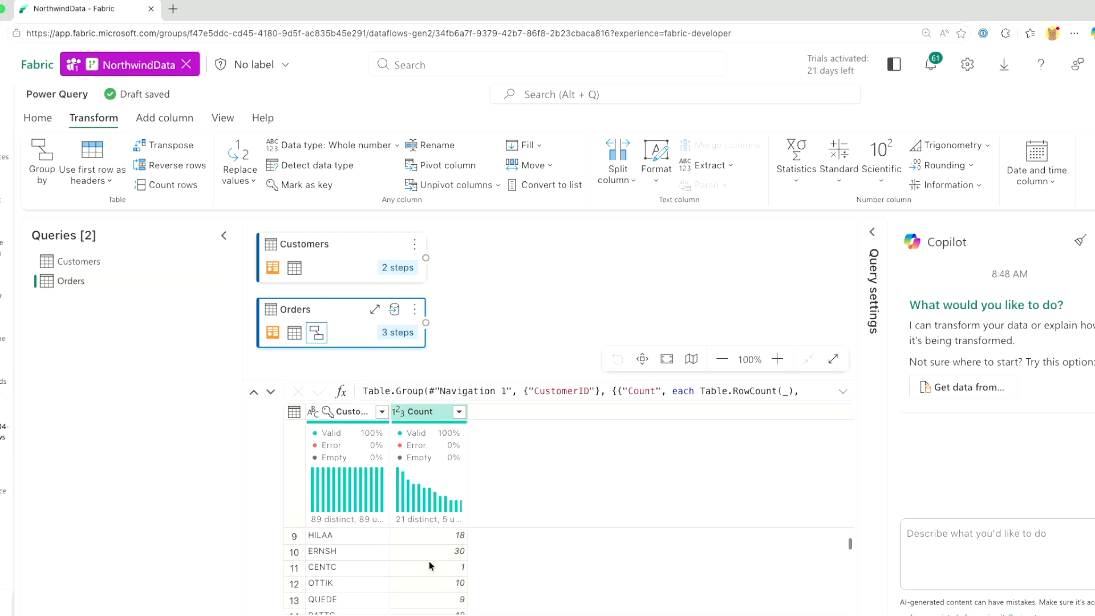
scroll(429, 560, "down", 3)
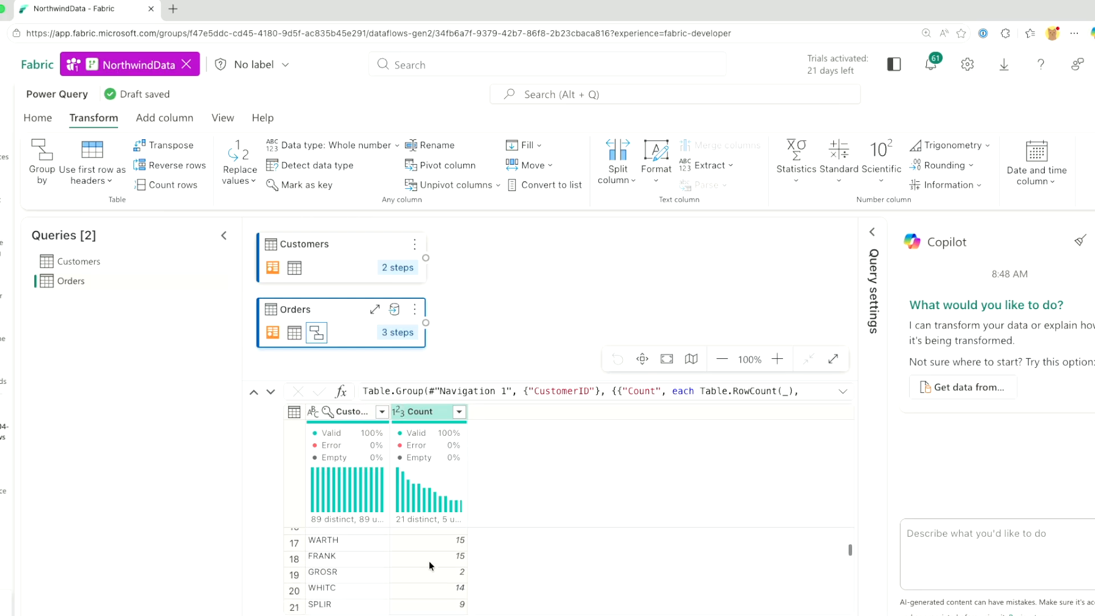
scroll(429, 560, "down", 1)
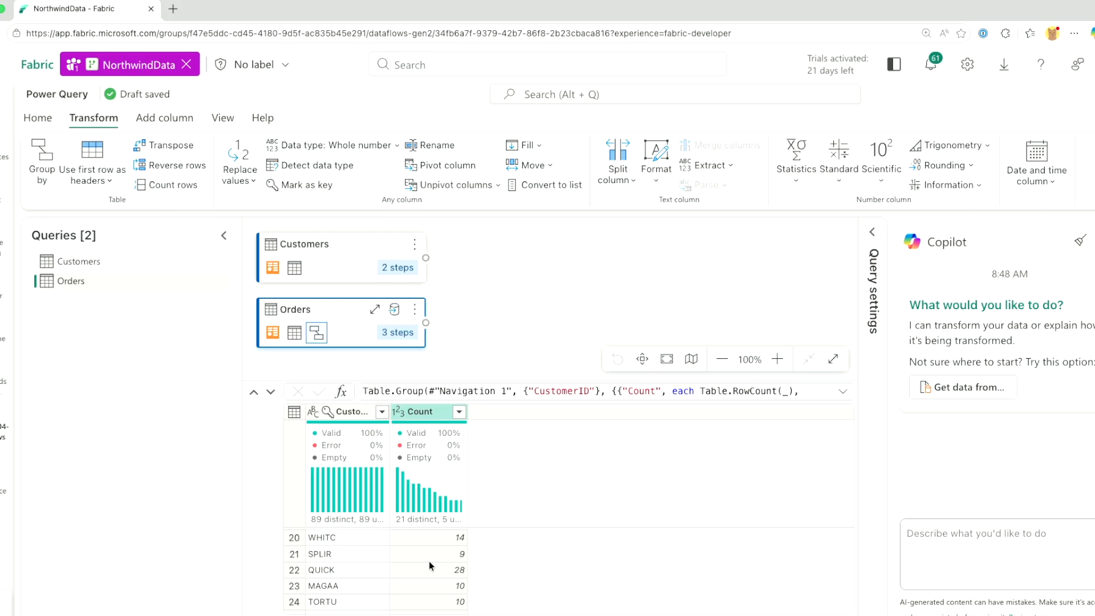
Merge Customers with Orders into a new query, matching on CustomerID with a left outer join.
left_click(418, 251)
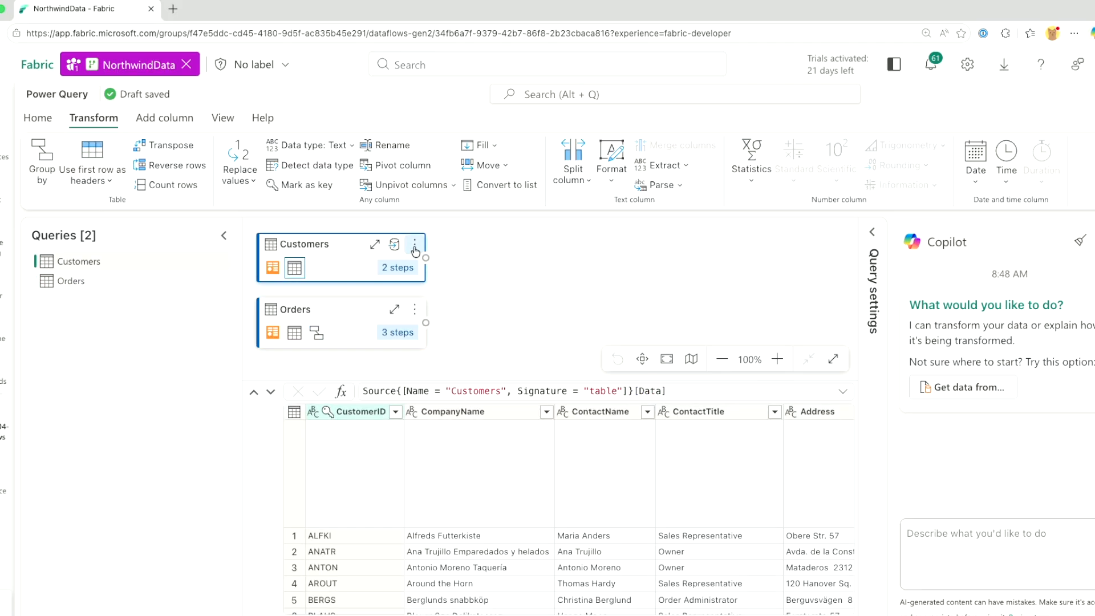
left_click(415, 249)
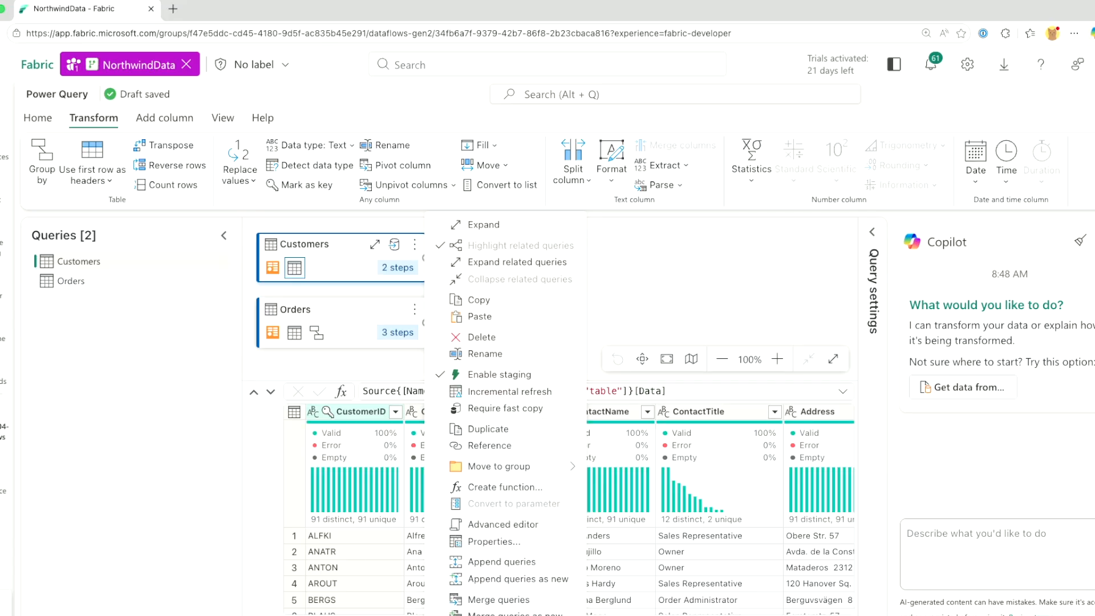
left_click(498, 599)
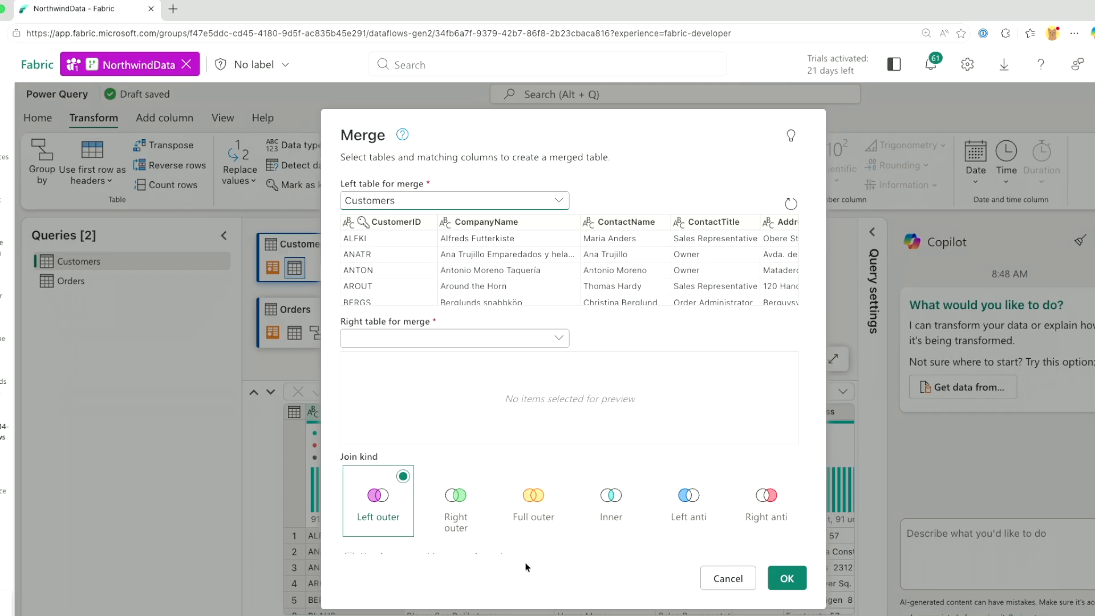
left_click(409, 222)
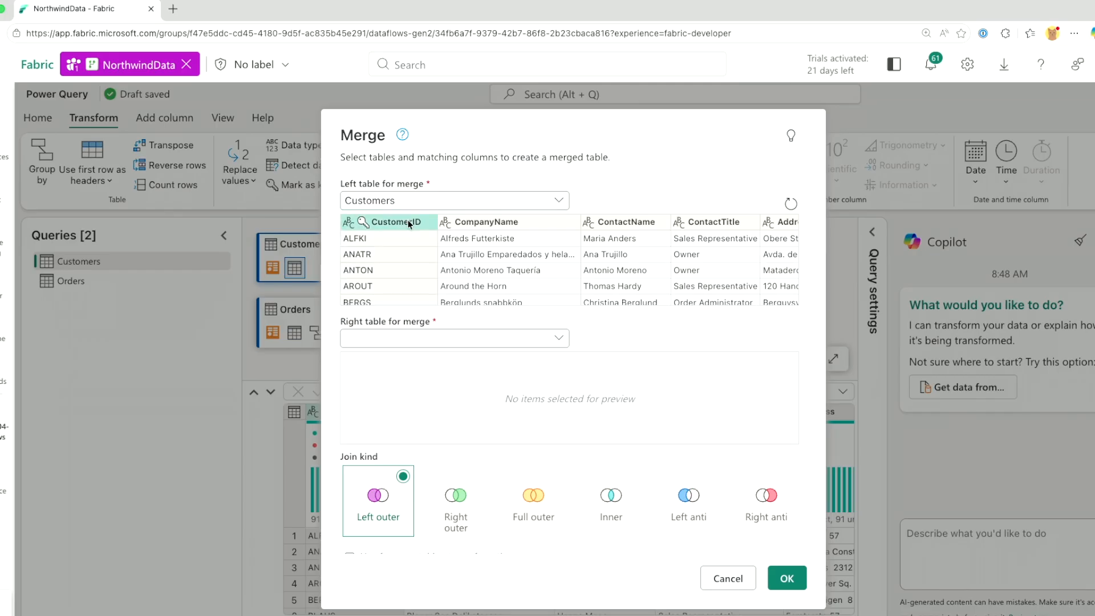
left_click(405, 338)
left_click(392, 377)
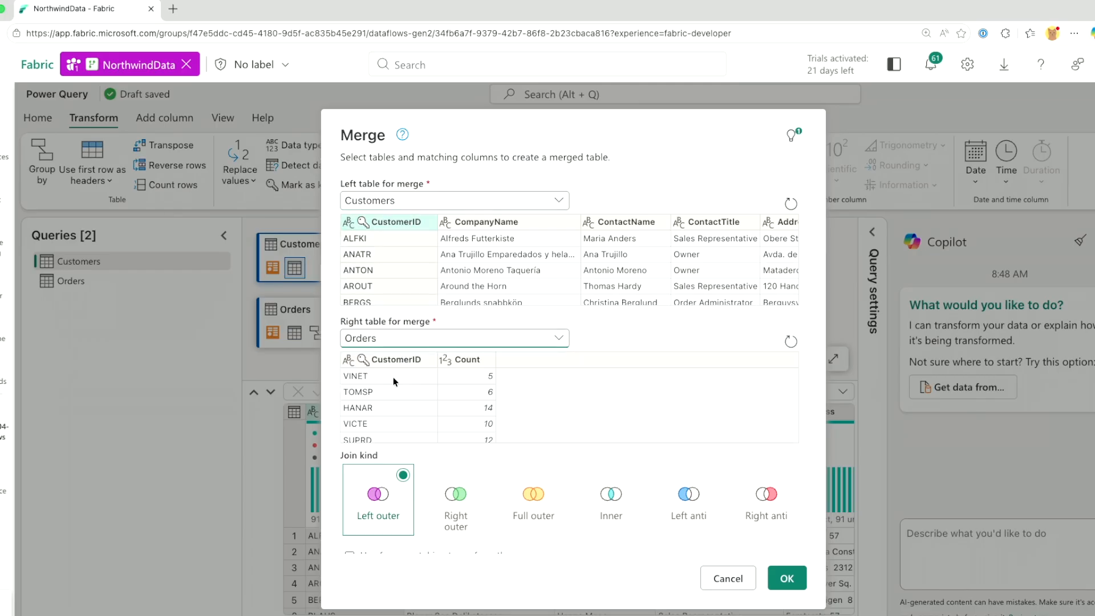
left_click(388, 360)
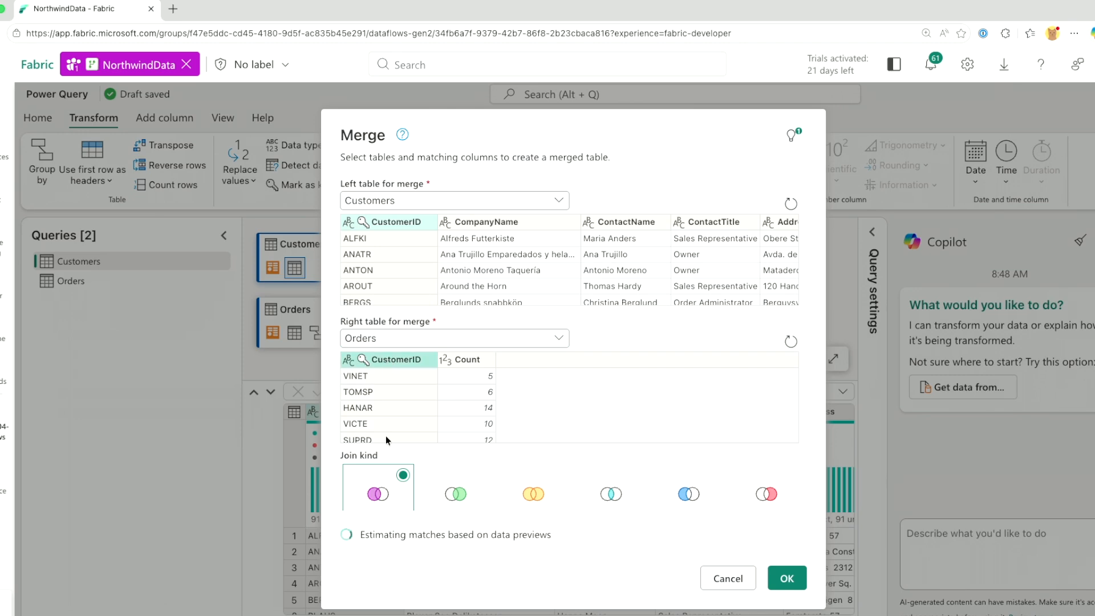
scroll(392, 484, "down", 2)
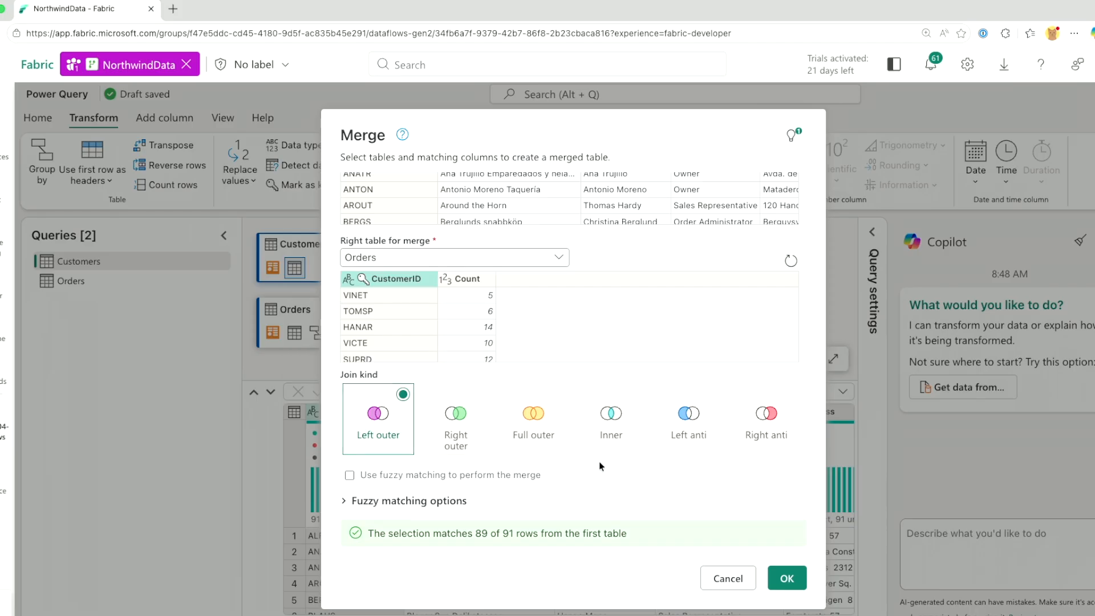
left_click(774, 587)
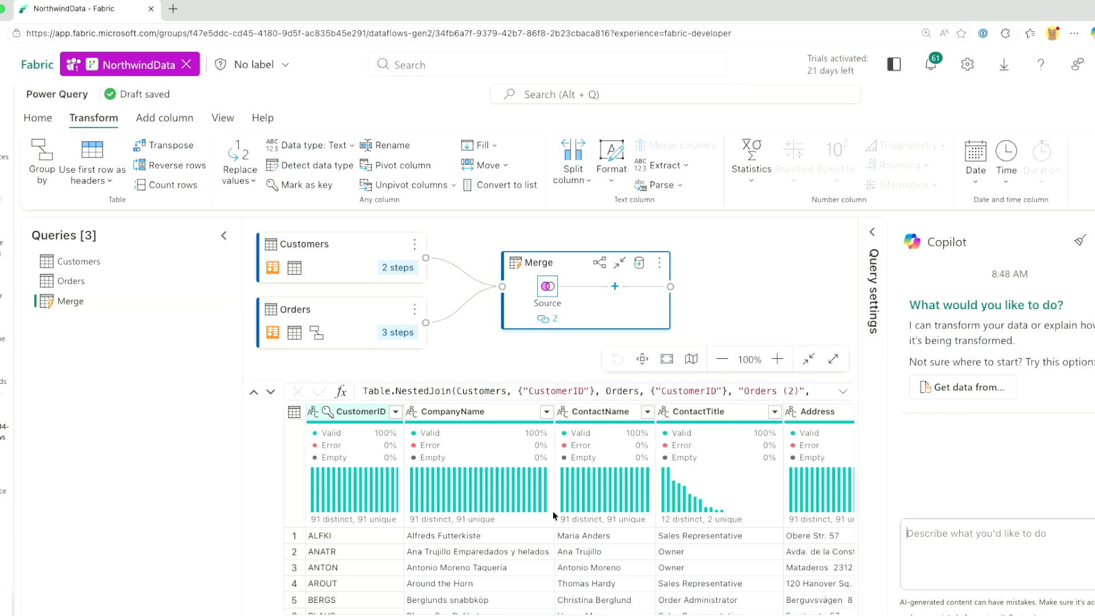
mouse_move(551, 315)
left_click(121, 267)
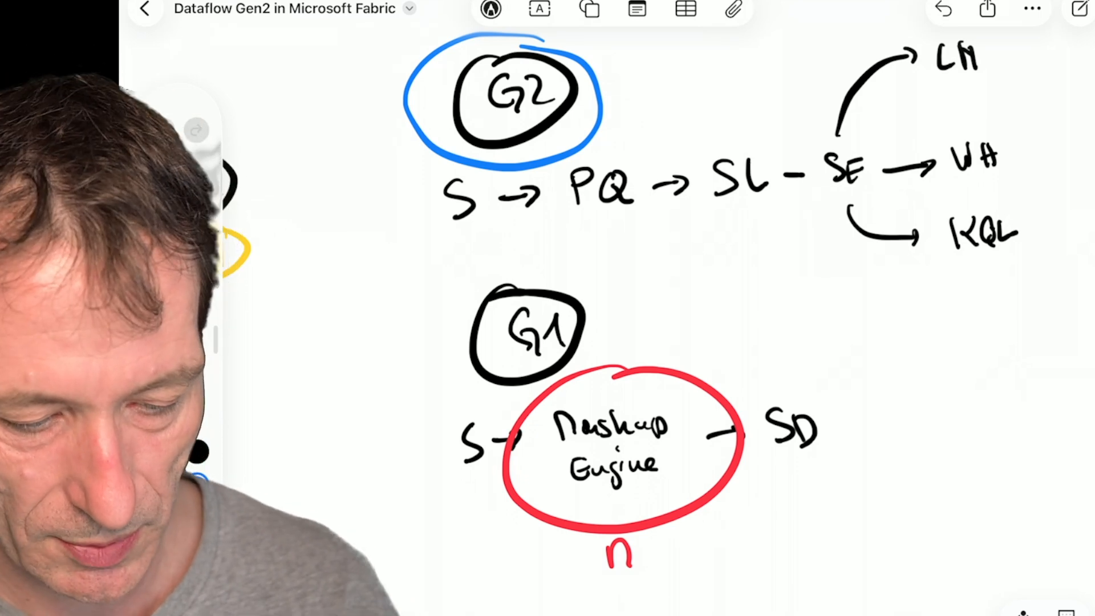
In the Dataflow Gen2 in Microsoft Fabric note, draw a vertical line headed DS in the blank space below the Gen1 diagram.
scroll(627, 320, "down", 5)
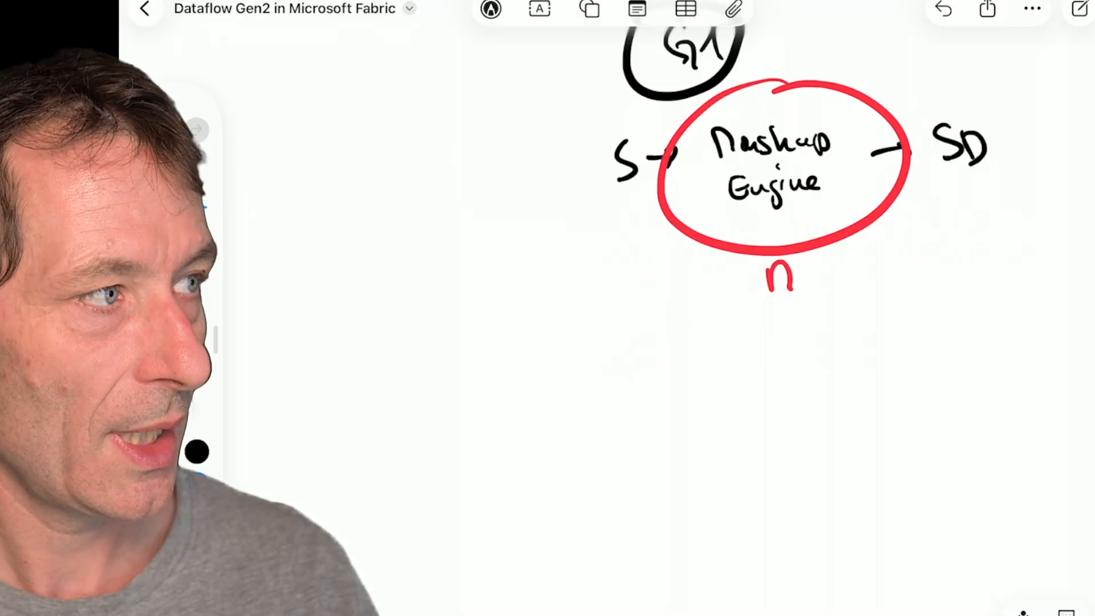
scroll(798, 171, "down", 3)
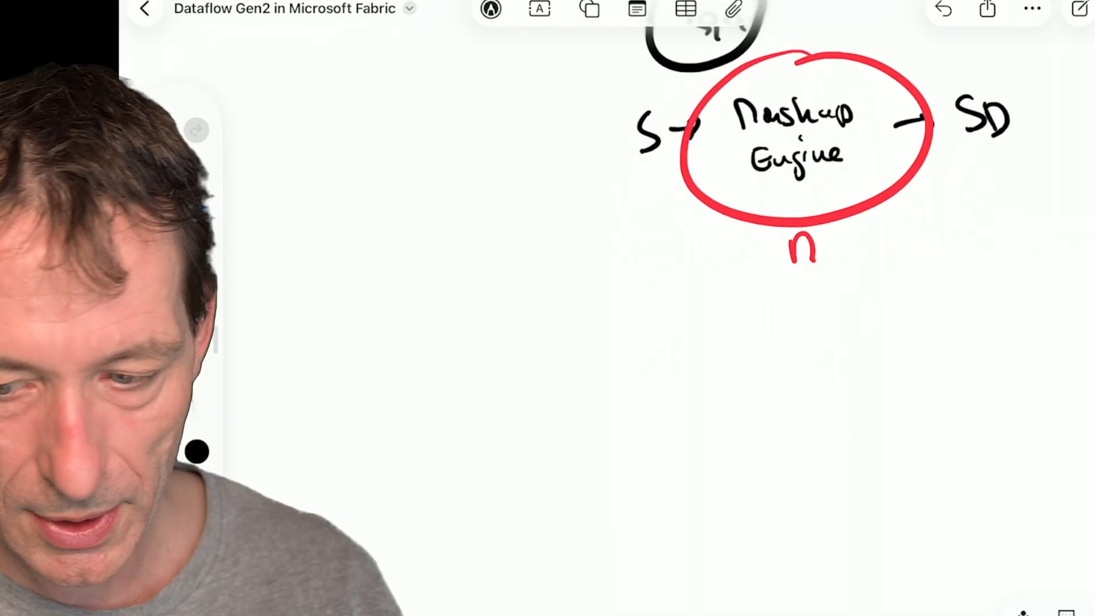
scroll(827, 171, "down", 3)
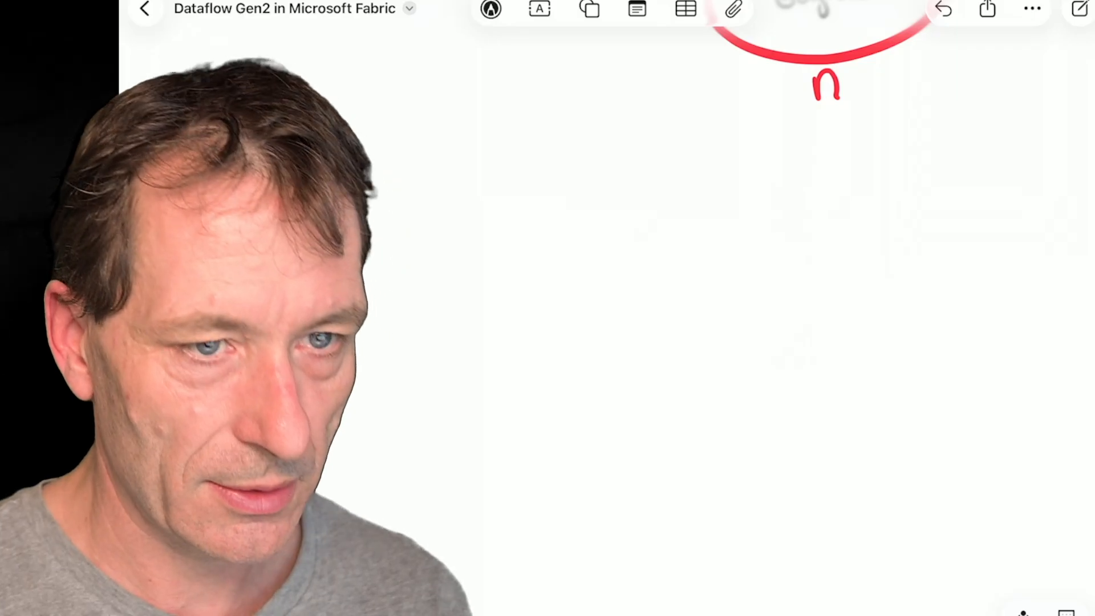
left_click_drag(456, 193, 480, 539)
left_click_drag(422, 166, 428, 193)
left_click_drag(466, 169, 449, 191)
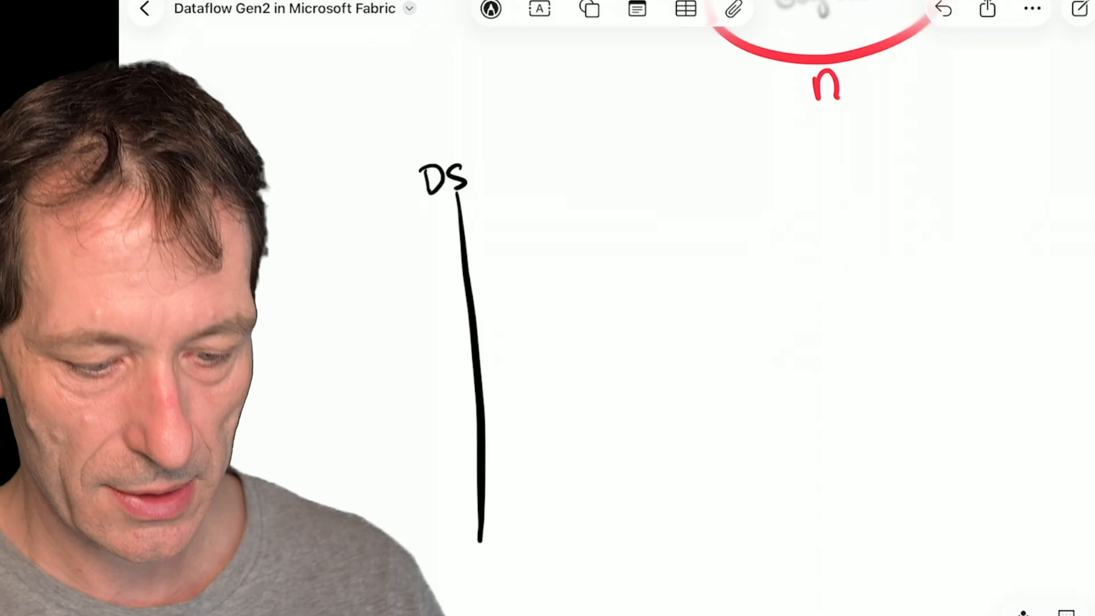
Draw a short arrow going right from the DS line and label it Extract.
mouse_move(479, 260)
left_mouse_down()
mouse_move(549, 246)
mouse_move(519, 293)
mouse_move(533, 294)
left_mouse_up()
mouse_move(539, 290)
left_mouse_down()
mouse_move(552, 278)
mouse_move(558, 288)
left_mouse_up()
left_click_drag(574, 278, 580, 288)
left_click_drag(571, 279, 588, 276)
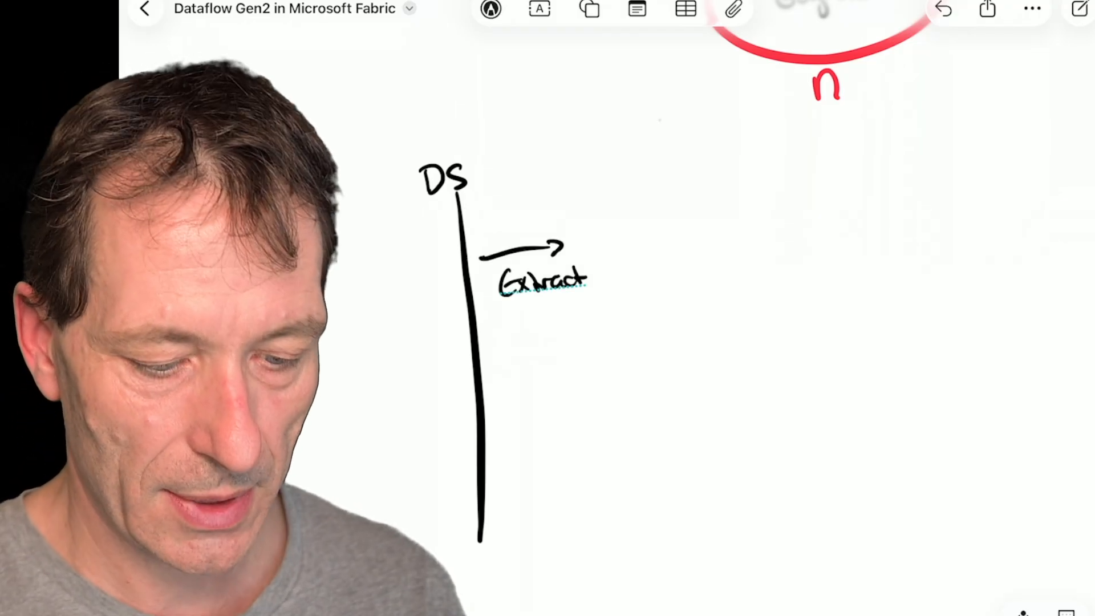
Add a vertical line under an underlined PQuery heading, with a curved arrow looping back across it.
mouse_move(635, 131)
left_mouse_down()
mouse_move(638, 154)
mouse_move(667, 134)
mouse_move(660, 140)
left_mouse_up()
mouse_move(662, 143)
left_mouse_down()
mouse_move(708, 146)
mouse_move(728, 167)
left_mouse_up()
mouse_move(628, 179)
left_mouse_down()
mouse_move(707, 166)
mouse_move(709, 555)
left_mouse_up()
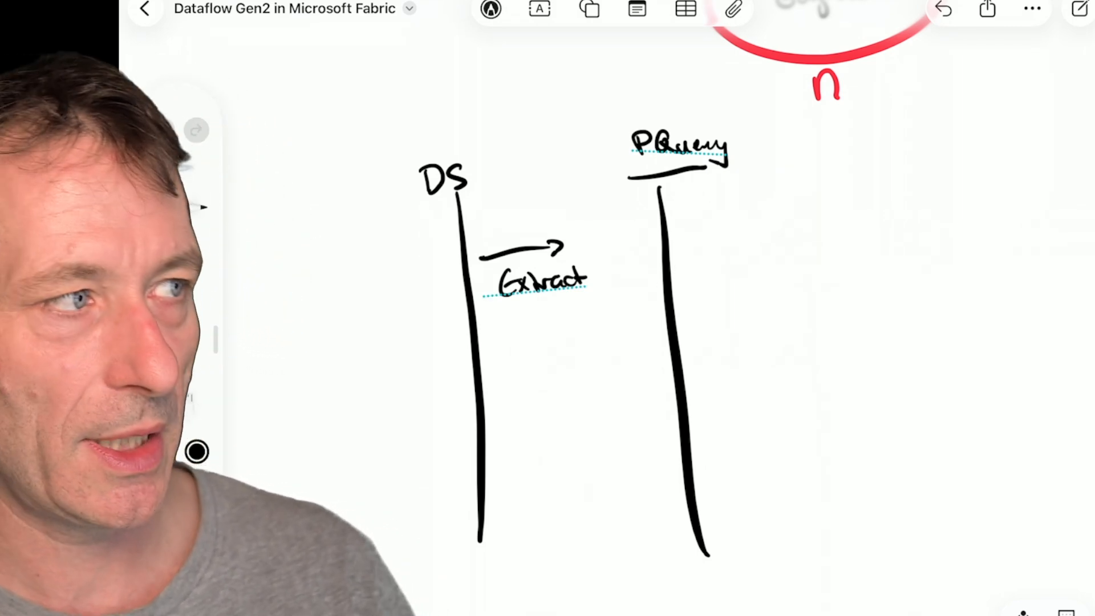
mouse_move(646, 274)
left_mouse_down()
mouse_move(688, 254)
mouse_move(630, 346)
mouse_move(648, 354)
left_mouse_up()
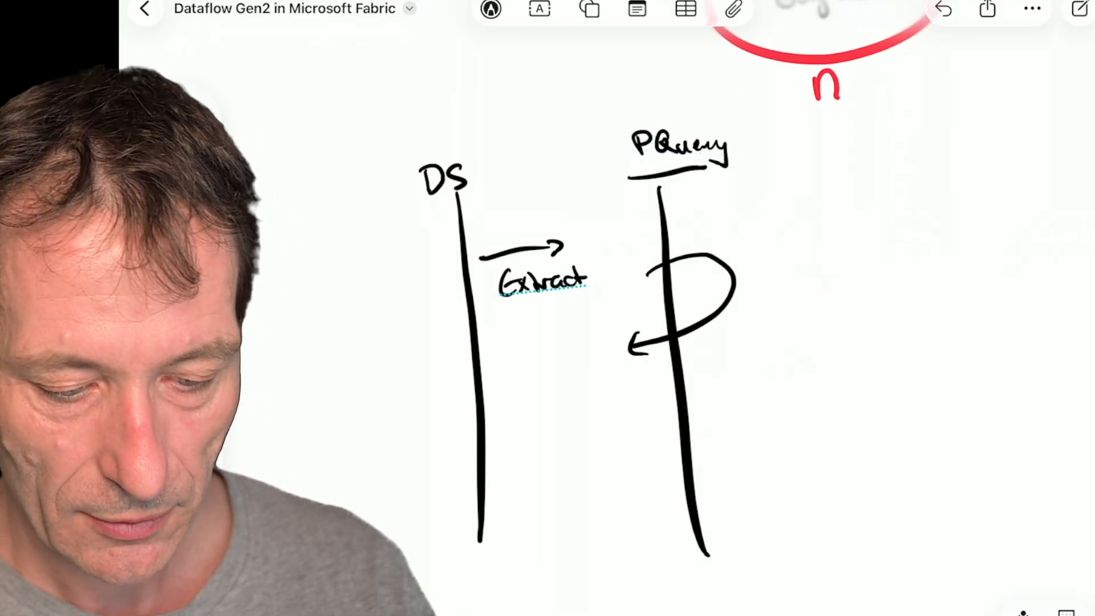
Draw a third vertical line headed Staging LH and connect the PQuery line to it with an arrow.
mouse_move(865, 130)
left_mouse_down()
mouse_move(850, 150)
mouse_move(888, 140)
mouse_move(907, 157)
mouse_move(923, 144)
mouse_move(936, 156)
mouse_move(898, 183)
left_mouse_up()
mouse_move(911, 161)
left_mouse_down()
mouse_move(893, 422)
mouse_move(908, 516)
left_mouse_up()
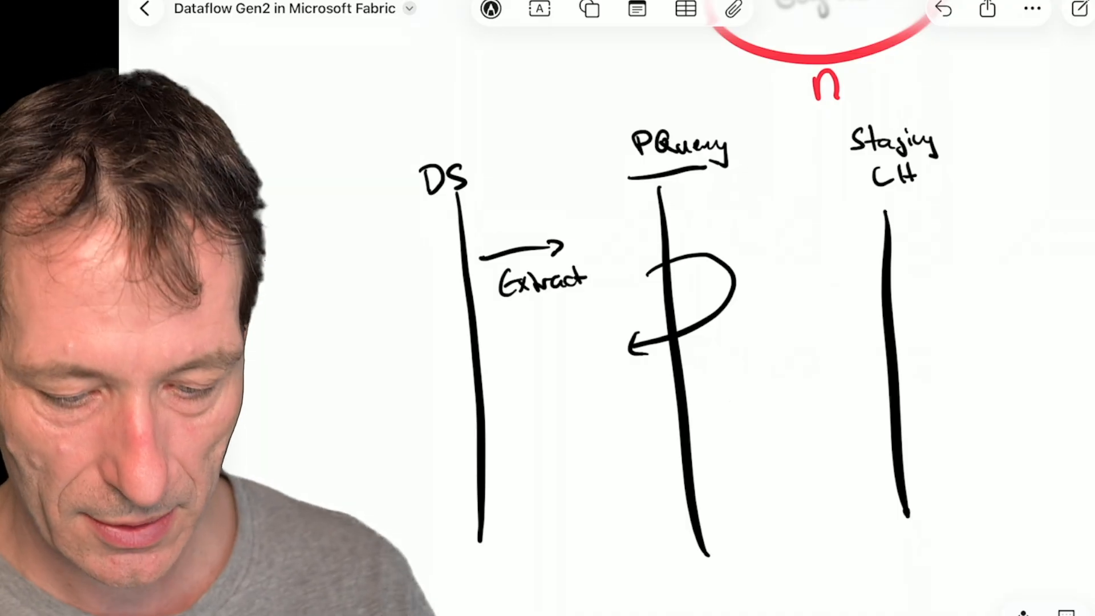
left_click_drag(691, 408, 879, 369)
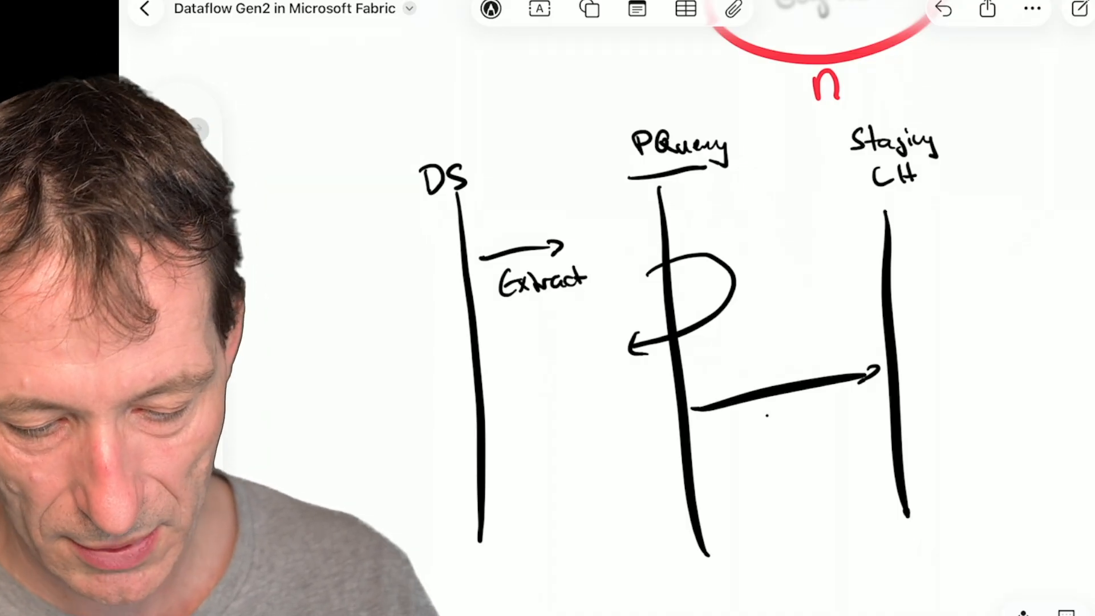
Label the arrow between PQuery and Staging LH as Parquet and draw a small yellow cylinder symbol with a short line beneath it.
mouse_move(765, 406)
left_mouse_down()
mouse_move(788, 424)
mouse_move(830, 419)
mouse_move(846, 402)
mouse_move(857, 419)
left_mouse_up()
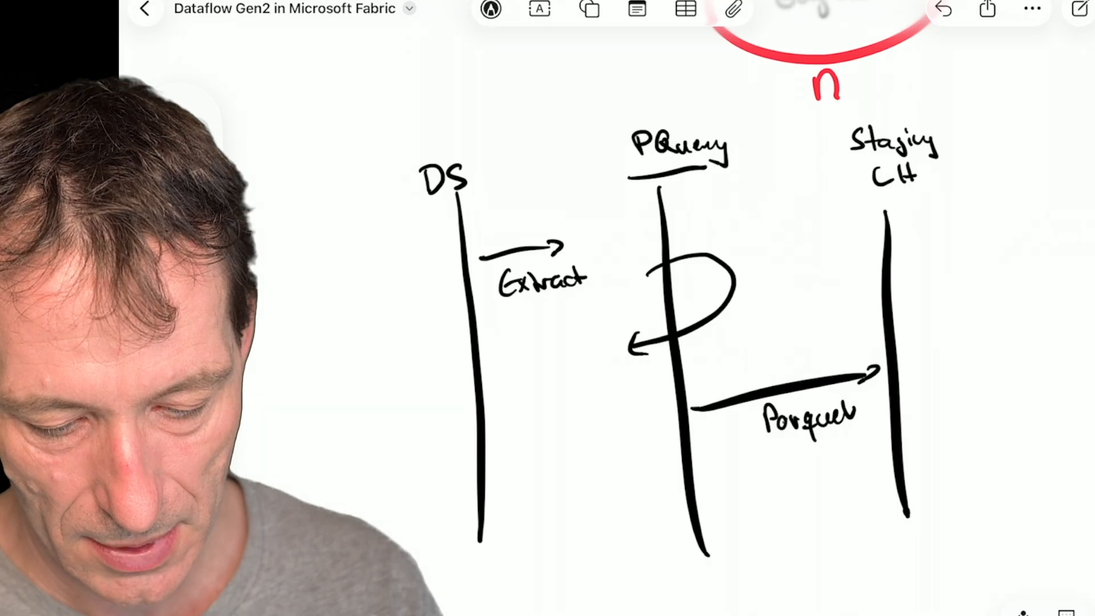
left_click_drag(782, 421, 793, 432)
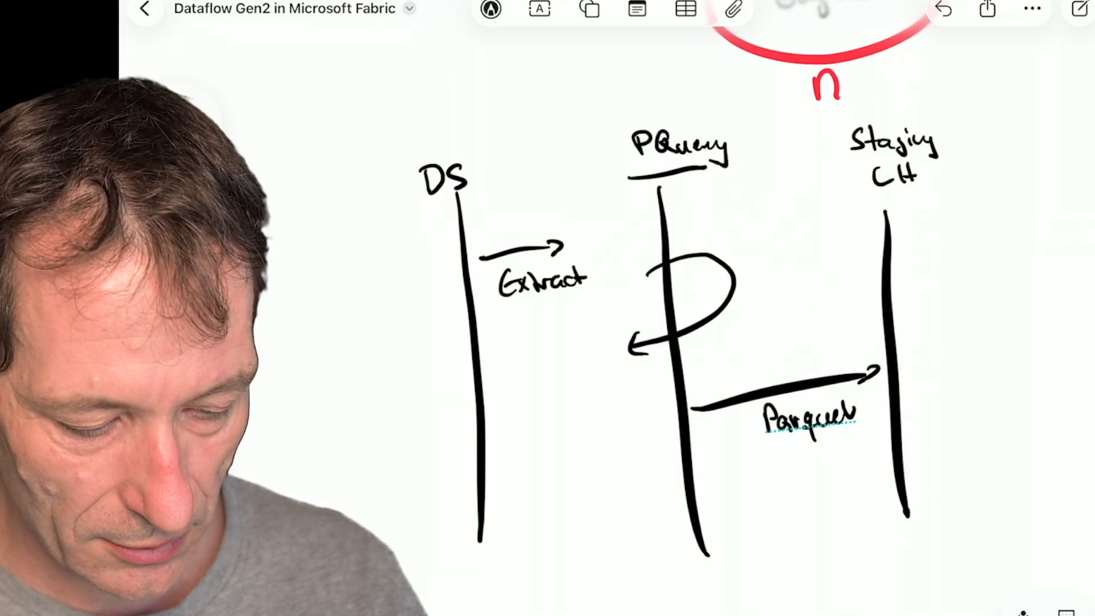
mouse_move(806, 451)
left_mouse_down()
mouse_move(809, 471)
mouse_move(792, 489)
mouse_move(825, 483)
left_mouse_up()
mouse_move(790, 491)
left_mouse_down()
mouse_move(794, 513)
mouse_move(831, 503)
left_mouse_up()
left_click_drag(804, 516, 828, 514)
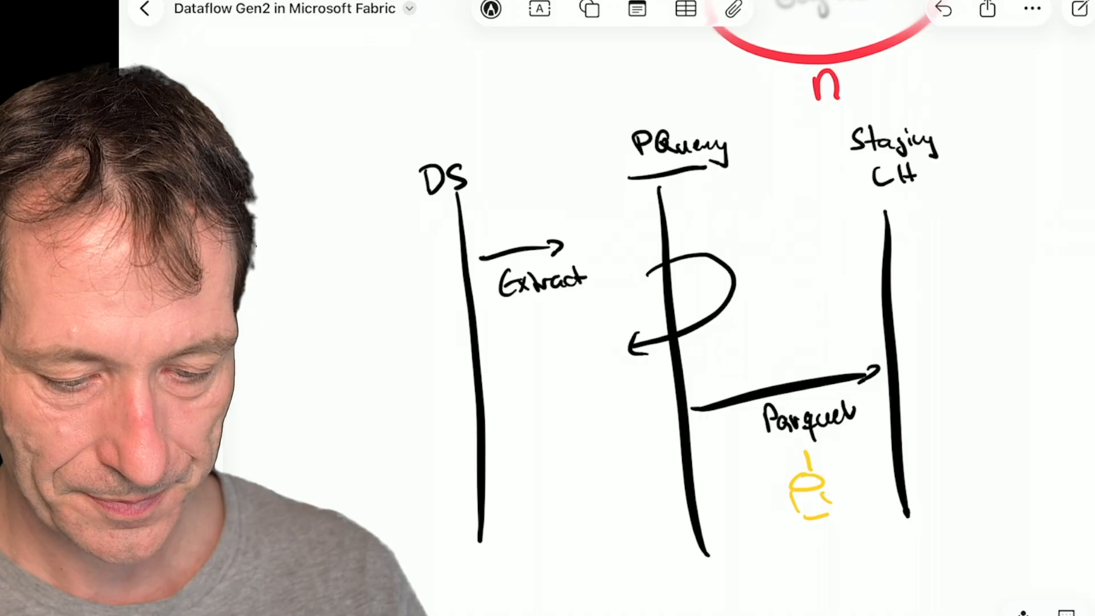
left_click(782, 479)
Add a vertical line headed Spark in the blank space beyond the Staging LH line and extend its lower end.
mouse_move(782, 479)
left_mouse_down()
mouse_move(597, 518)
mouse_move(579, 533)
left_mouse_up()
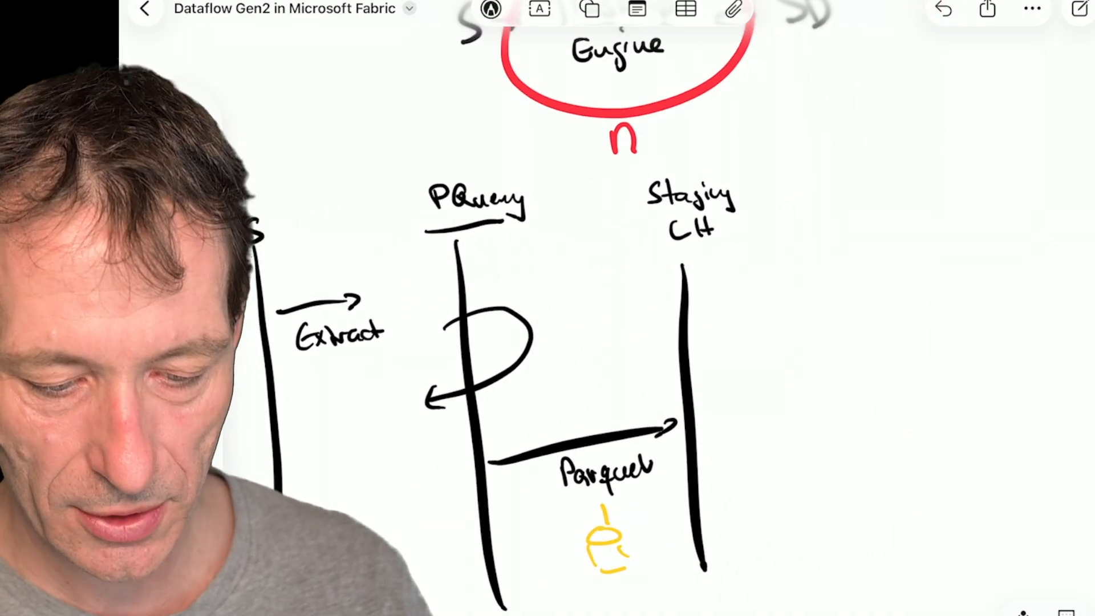
left_click_drag(848, 179, 832, 205)
mouse_move(851, 191)
left_mouse_down()
mouse_move(856, 210)
mouse_move(875, 193)
mouse_move(915, 196)
left_mouse_up()
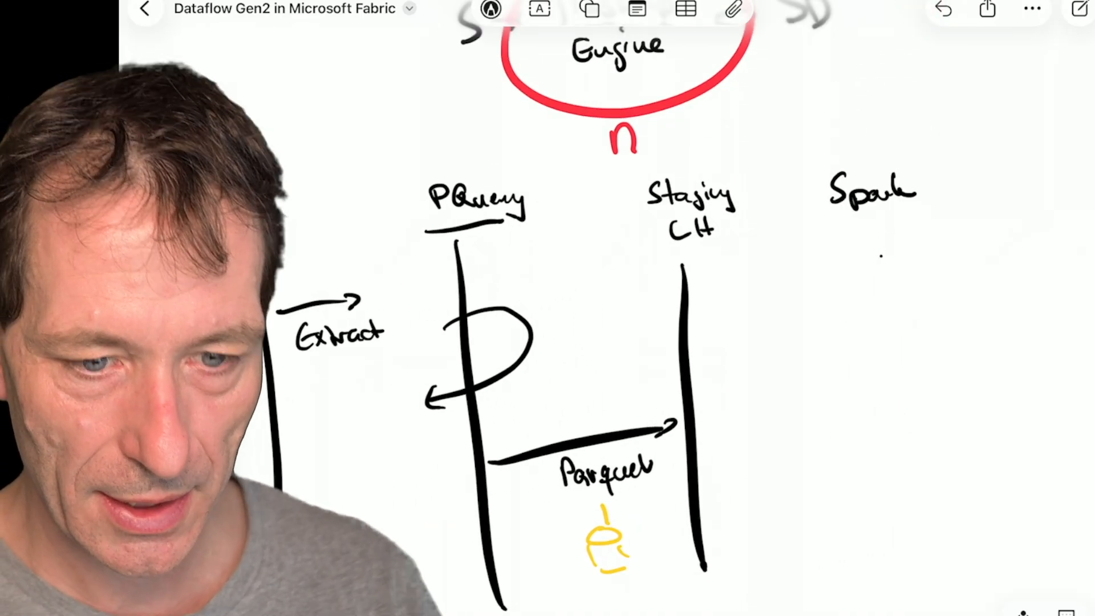
left_click_drag(871, 227, 890, 515)
left_click(873, 444)
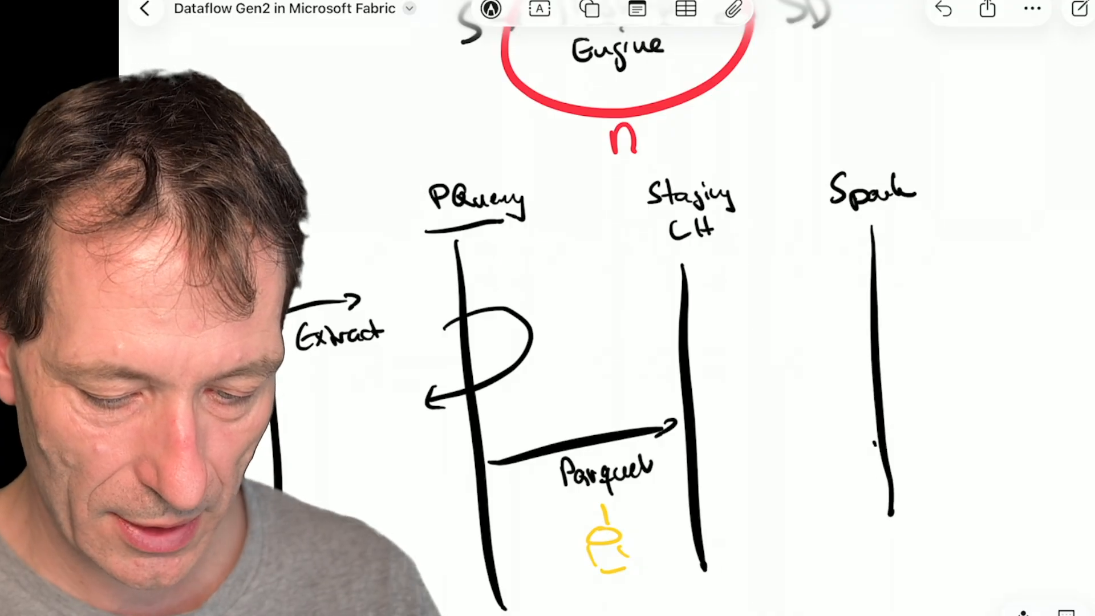
left_click_drag(874, 443, 894, 553)
Draw an arrow from the yellow symbol across Staging LH to the Spark line and label it Read.
left_click(647, 526)
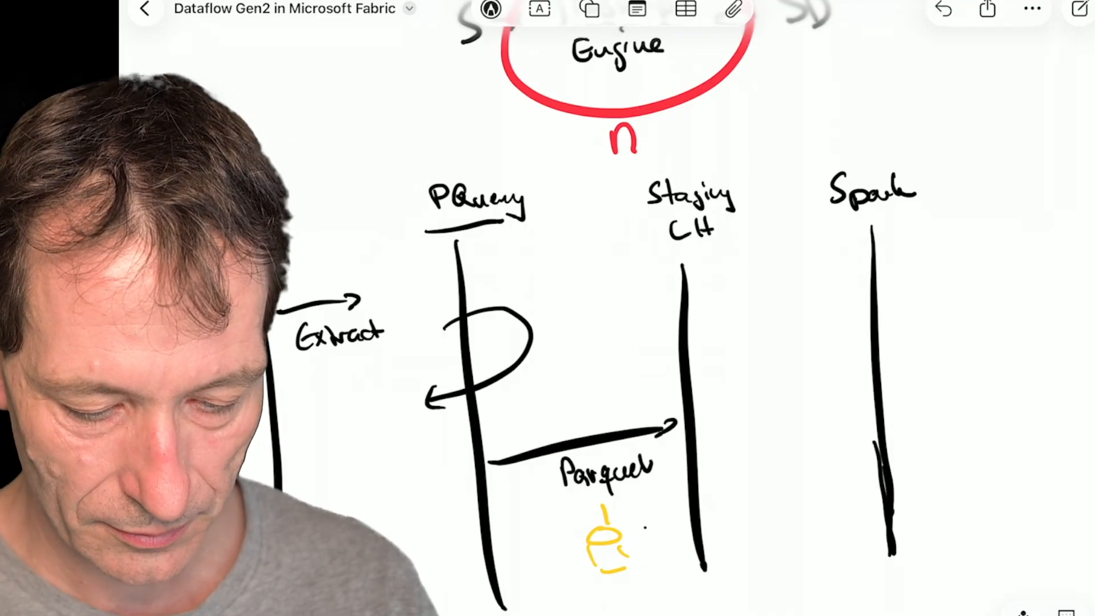
mouse_move(639, 539)
left_mouse_down()
mouse_move(635, 499)
mouse_move(869, 453)
mouse_move(869, 466)
left_mouse_up()
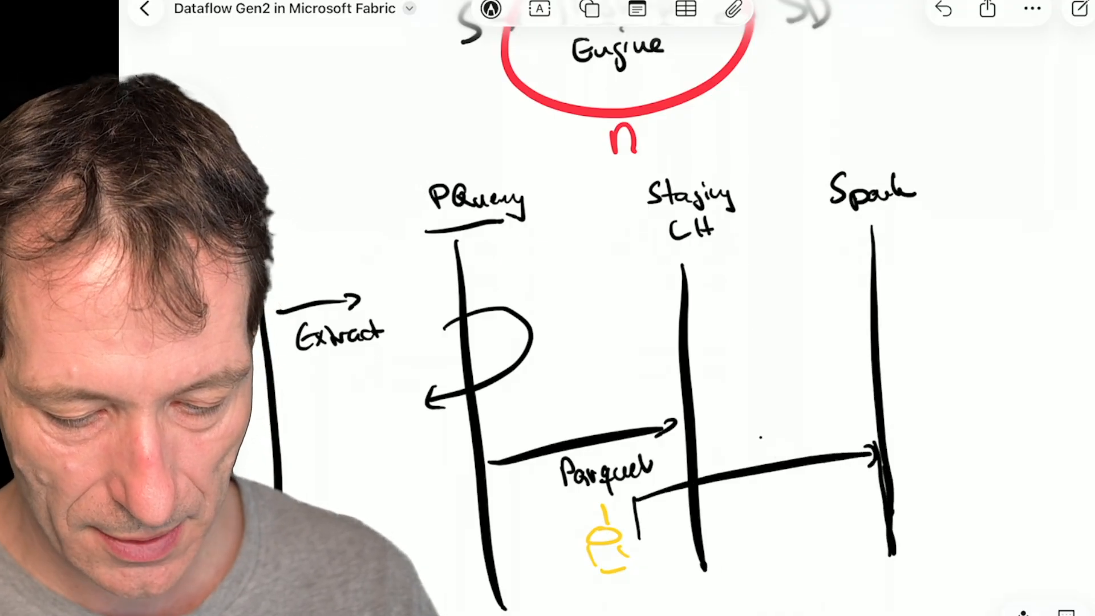
mouse_move(758, 463)
left_mouse_down()
mouse_move(771, 450)
mouse_move(814, 450)
mouse_move(826, 432)
left_mouse_up()
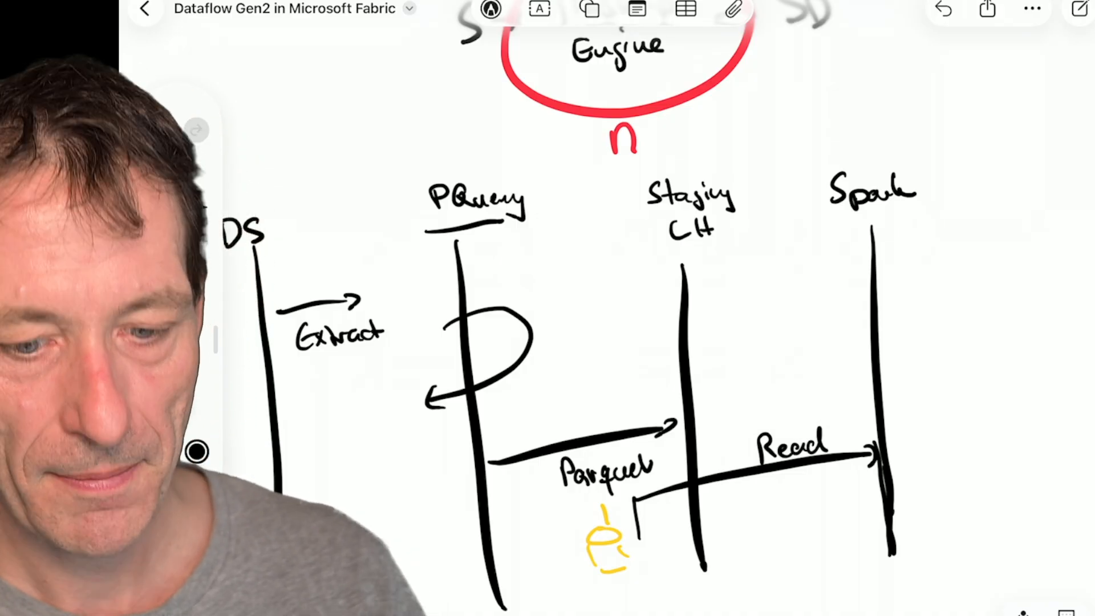
Add a vertical line beyond Spark under an underlined Destination heading.
scroll(599, 308, "right", 3)
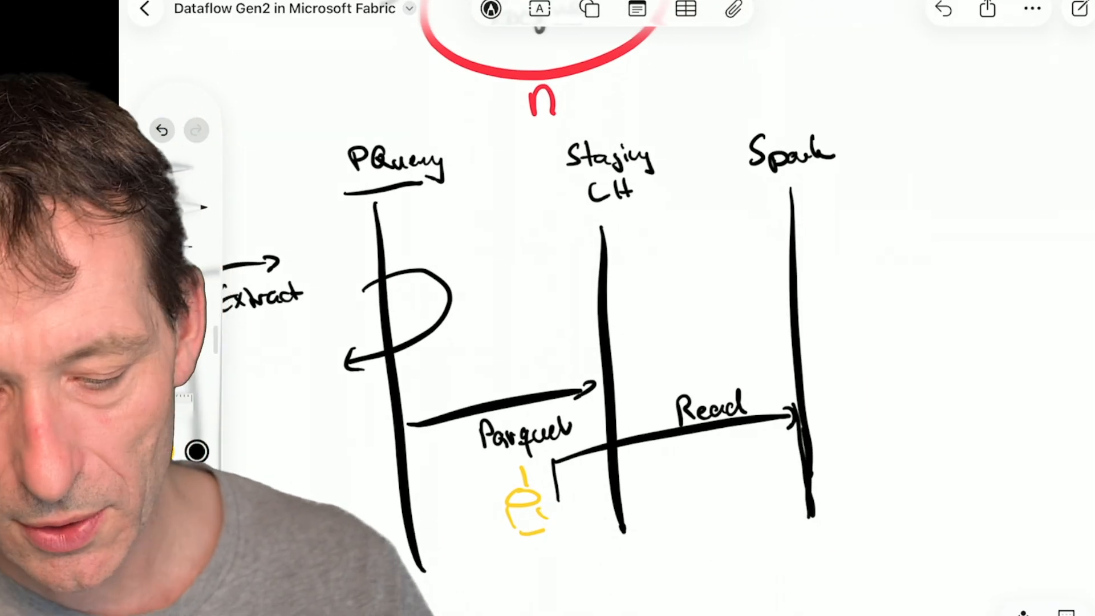
scroll(599, 307, "right", 3)
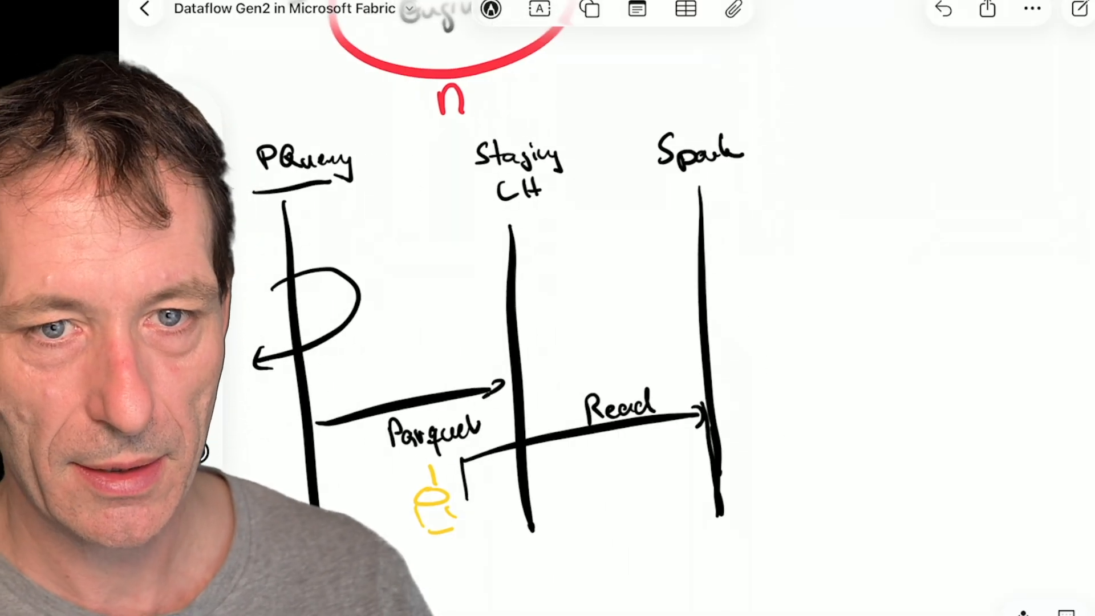
mouse_move(859, 131)
left_mouse_down()
mouse_move(861, 152)
mouse_move(937, 150)
mouse_move(958, 134)
mouse_move(989, 143)
left_mouse_up()
left_click_drag(852, 171, 995, 160)
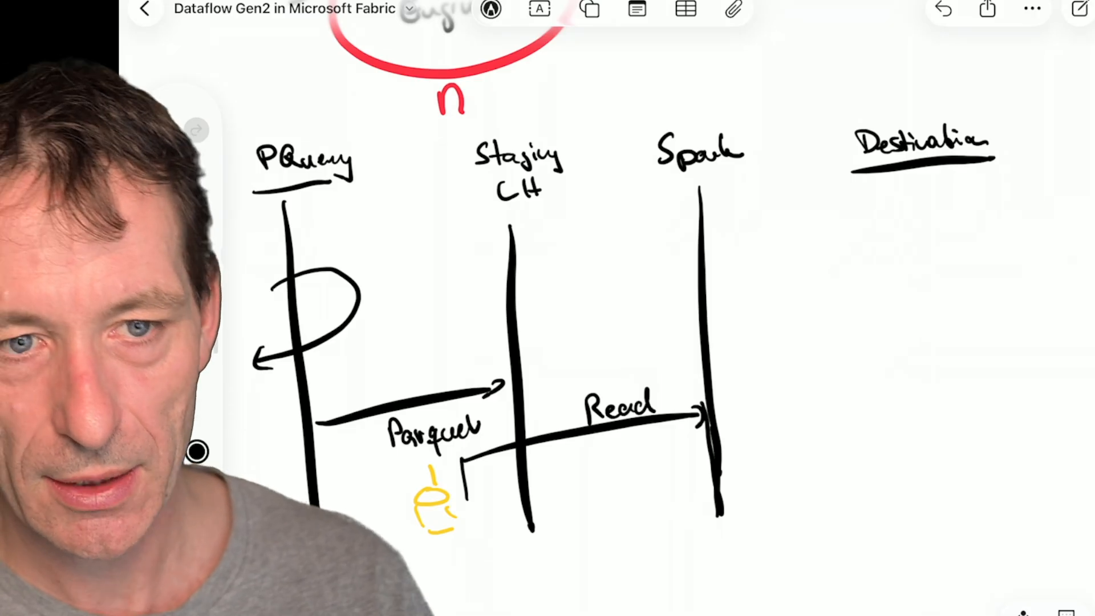
left_click_drag(899, 180, 925, 565)
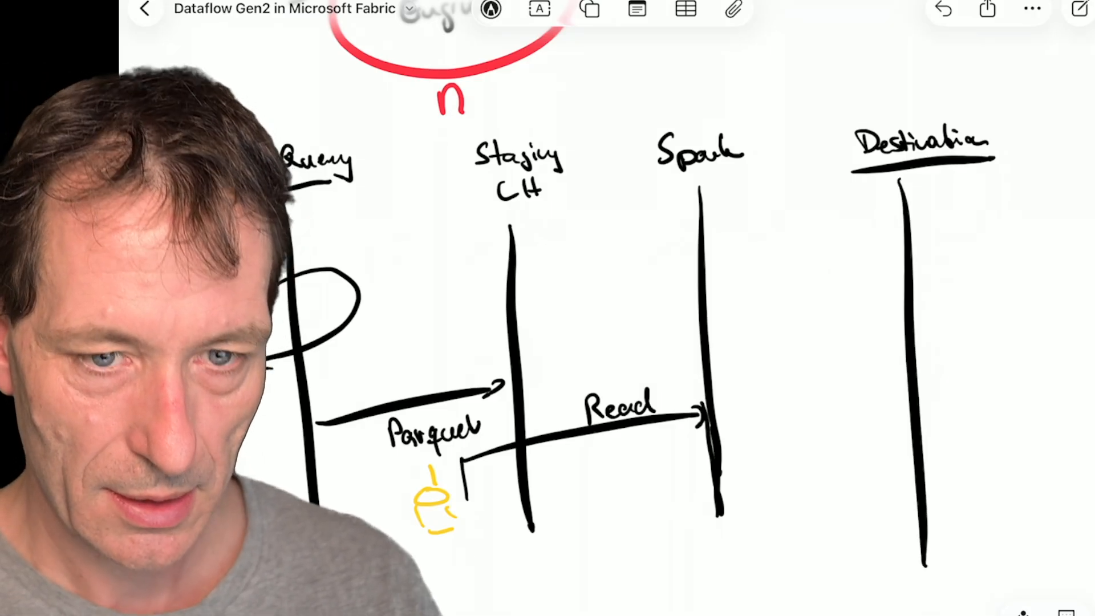
Draw an arrow from the Spark line to the Destination line and label it Fast Copy.
left_click_drag(720, 484, 893, 458)
left_click_drag(783, 445, 790, 467)
mouse_move(774, 442)
left_mouse_down()
mouse_move(803, 438)
mouse_move(799, 460)
left_mouse_up()
left_click_drag(799, 452, 826, 460)
left_click_drag(822, 455, 844, 442)
mouse_move(798, 482)
left_mouse_down()
mouse_move(790, 494)
mouse_move(801, 503)
left_mouse_up()
left_click_drag(817, 489, 828, 508)
left_click_drag(841, 488, 852, 515)
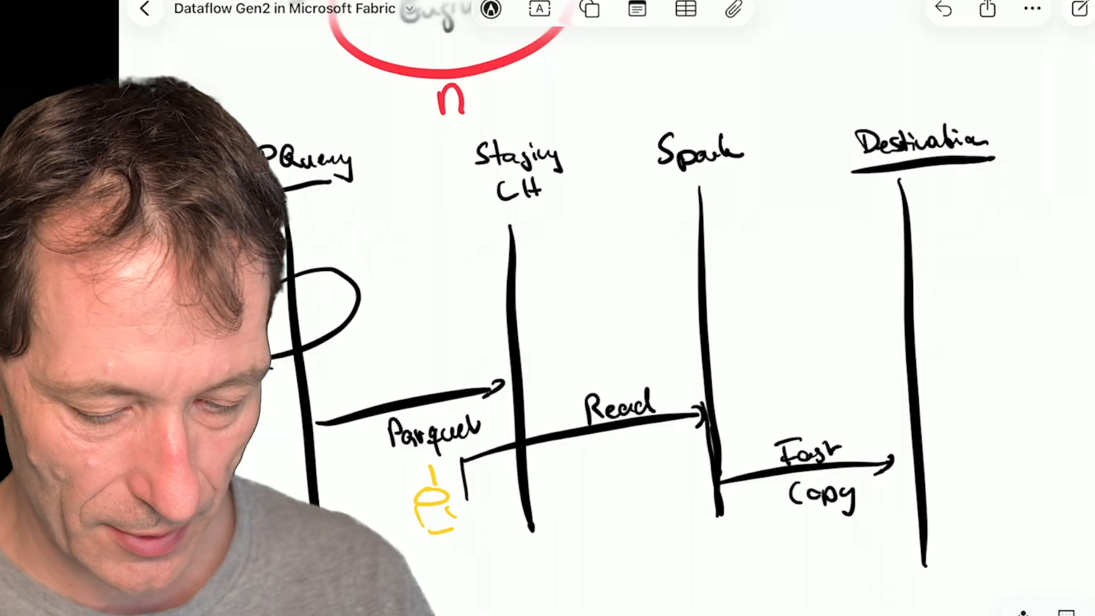
Write Bulk Insertion in yellow beneath the Fast Copy label.
mouse_move(782, 525)
left_mouse_down()
mouse_move(857, 539)
mouse_move(809, 579)
left_mouse_up()
left_click_drag(816, 577, 867, 577)
left_click_drag(869, 566, 894, 570)
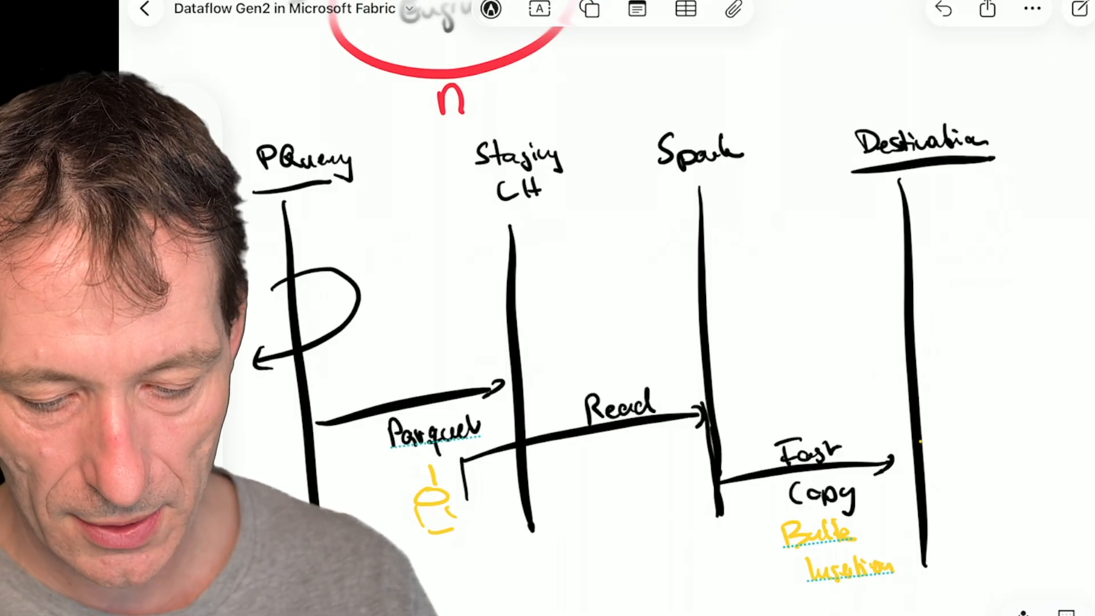
mouse_move(935, 432)
left_mouse_down()
mouse_move(883, 446)
mouse_move(888, 414)
mouse_move(857, 468)
left_mouse_up()
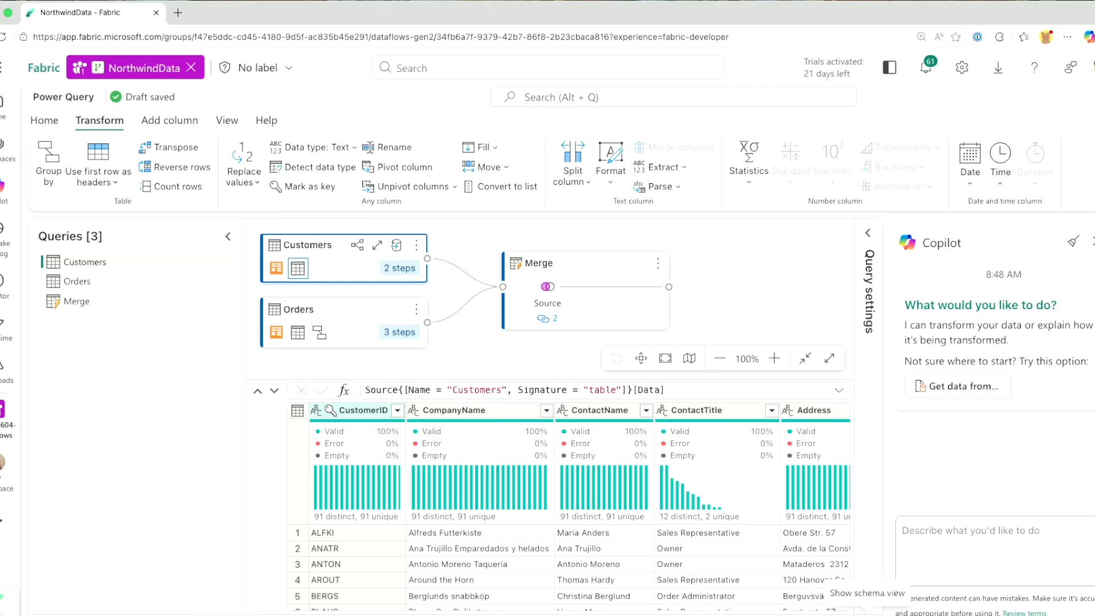
Switch to the NorthwindData dataflow in Microsoft Fabric and use schema view to keep only CustomerID, Orders (2) and CompanyName in the Merge query.
left_click(854, 596)
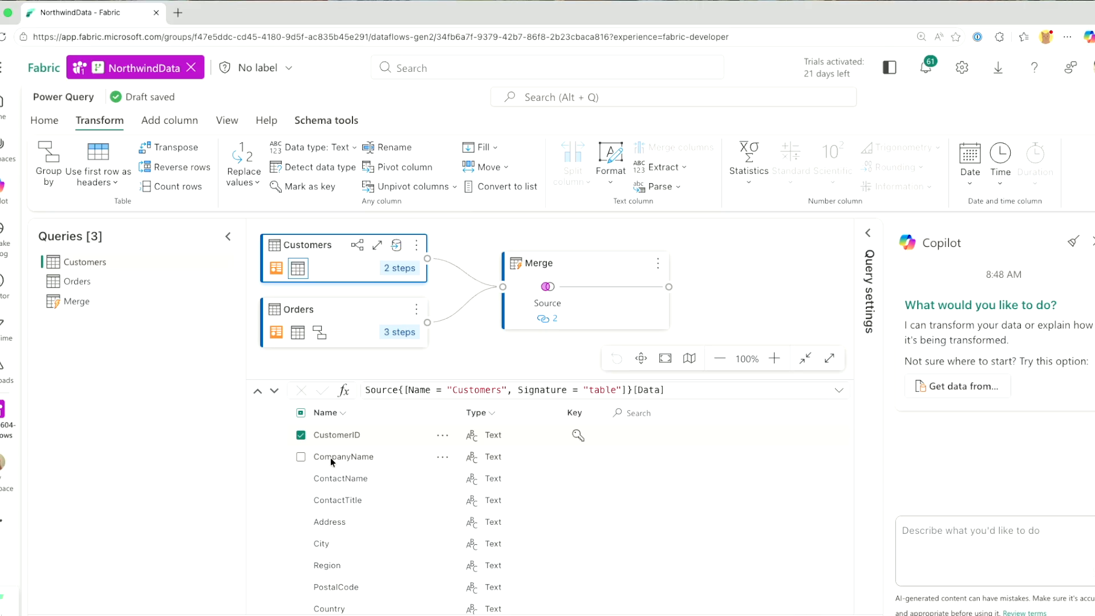
left_click(300, 456)
scroll(319, 520, "down", 3)
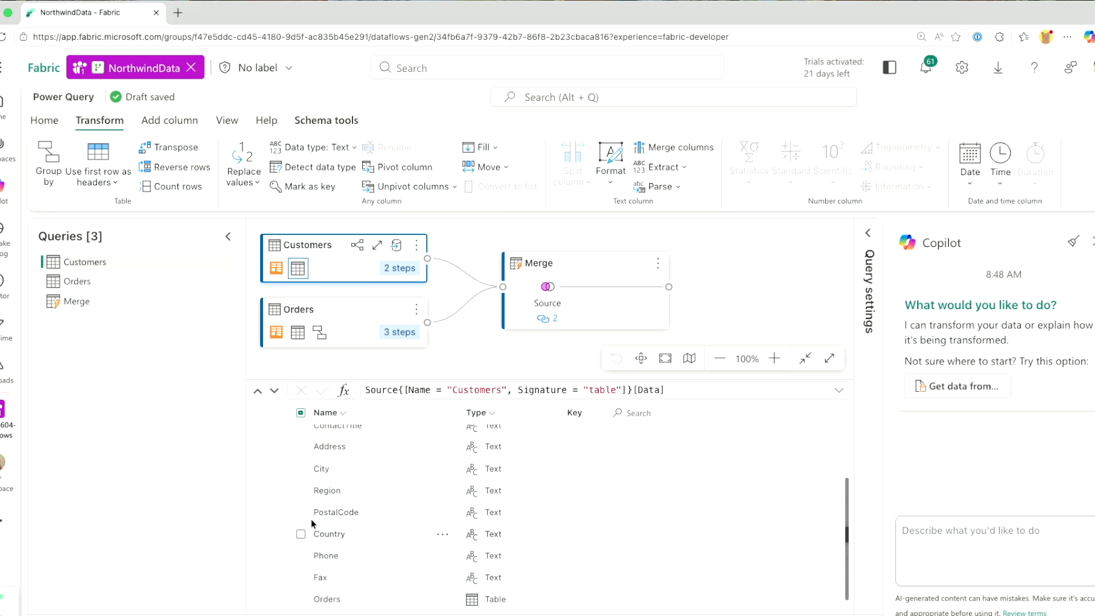
left_click(111, 302)
scroll(351, 536, "down", 4)
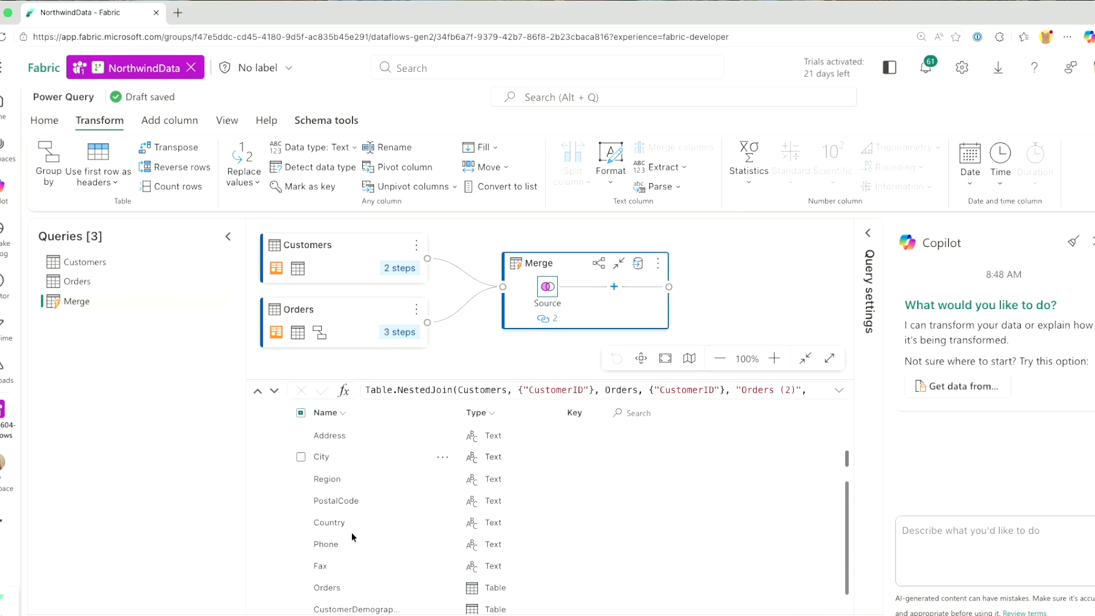
left_click(301, 604)
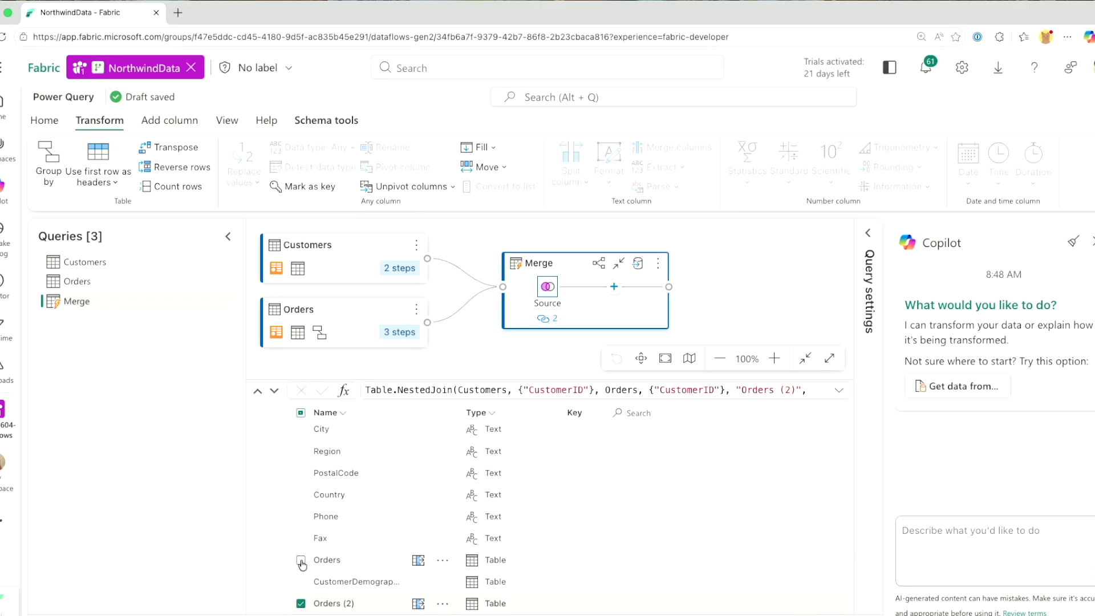
scroll(301, 545, "up", 4)
left_click(300, 457)
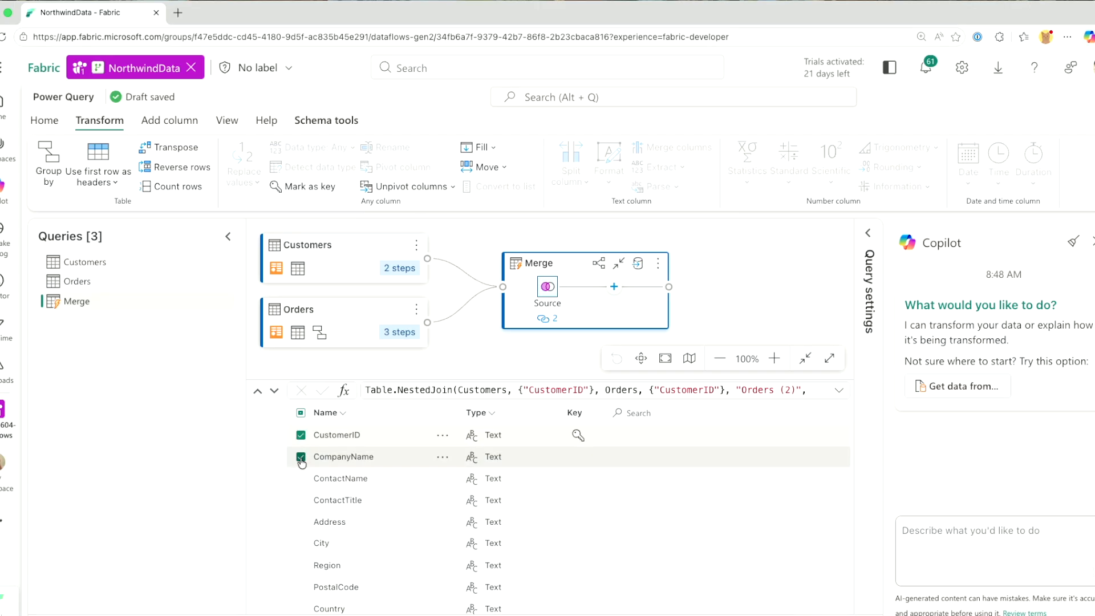
left_click(319, 121)
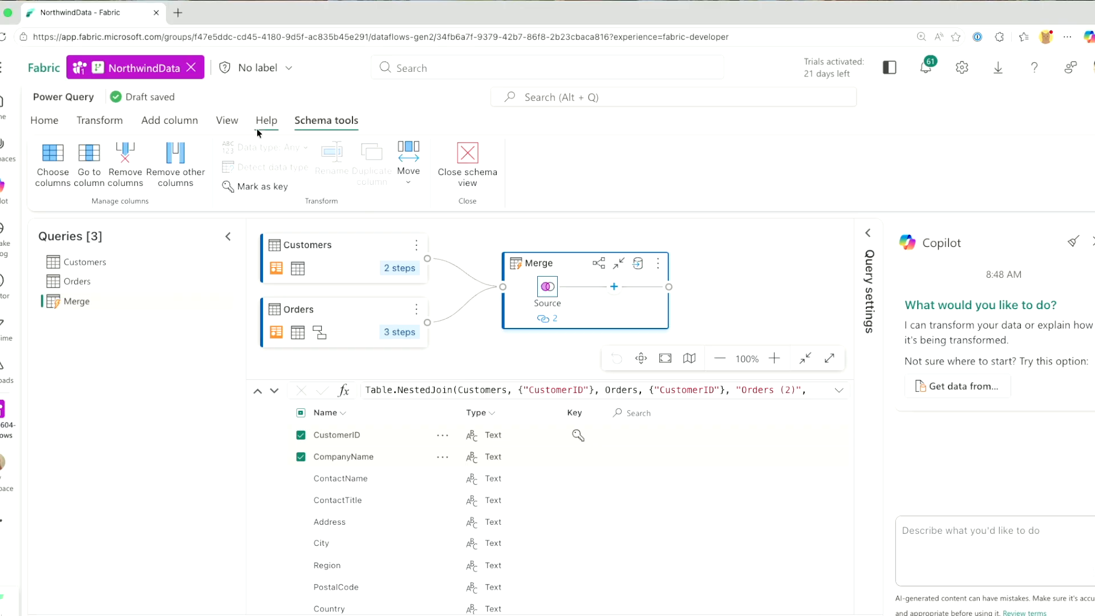
left_click(170, 166)
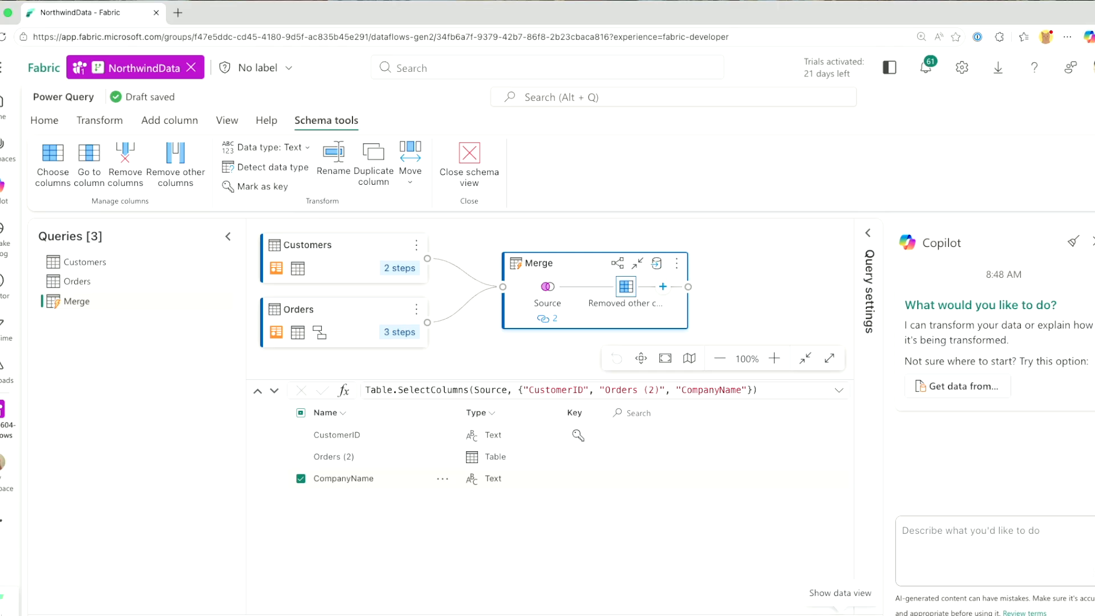
left_click(833, 608)
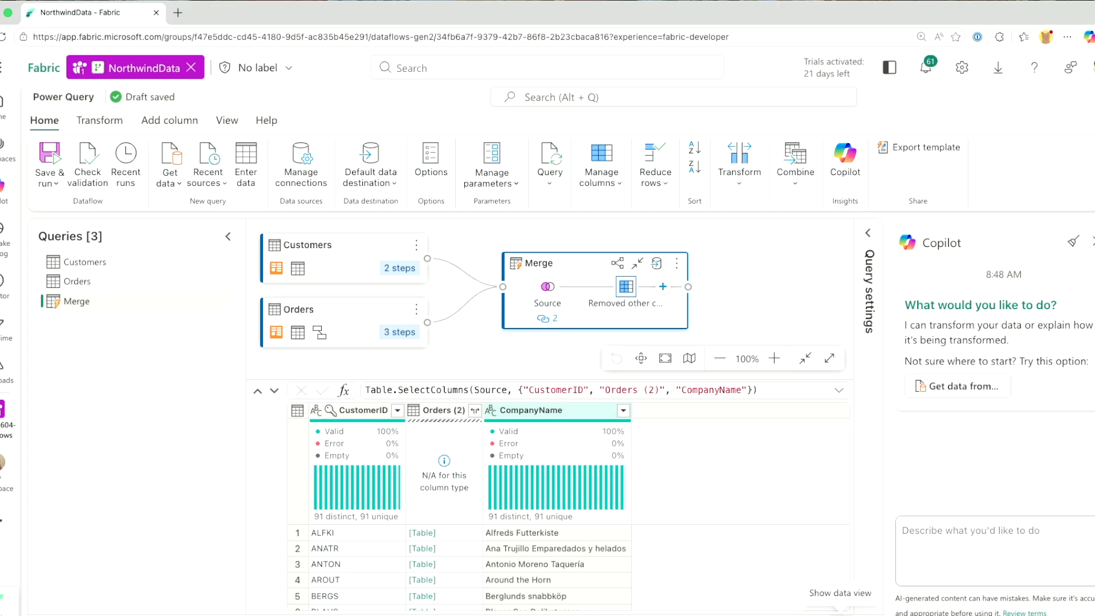
Expand the Orders (2) column of the Merge query to only its Count field, without the original column name as prefix.
mouse_move(560, 472)
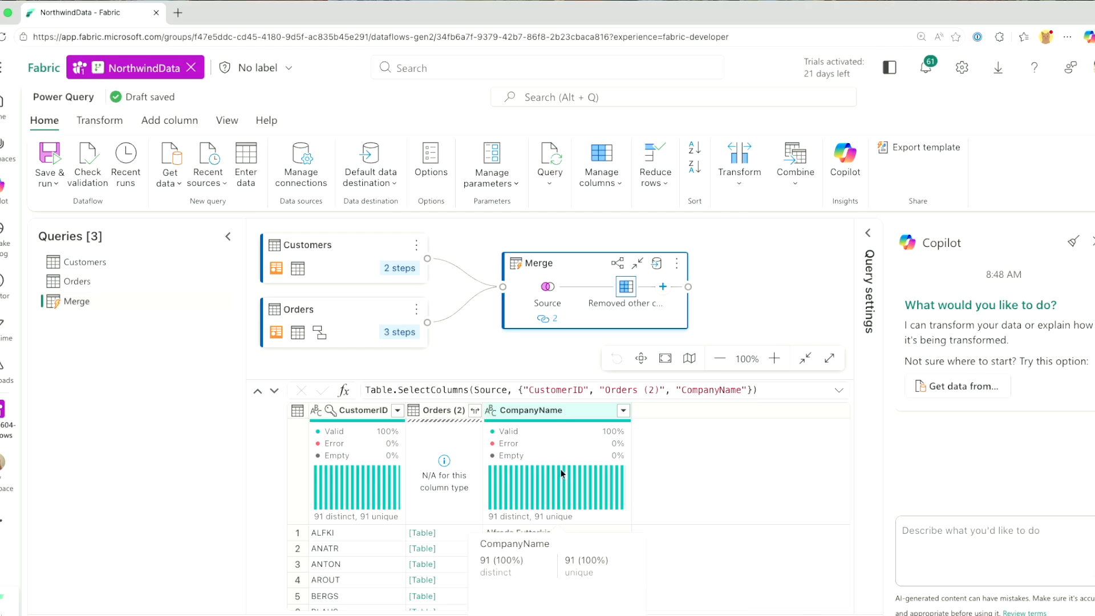
left_click(475, 412)
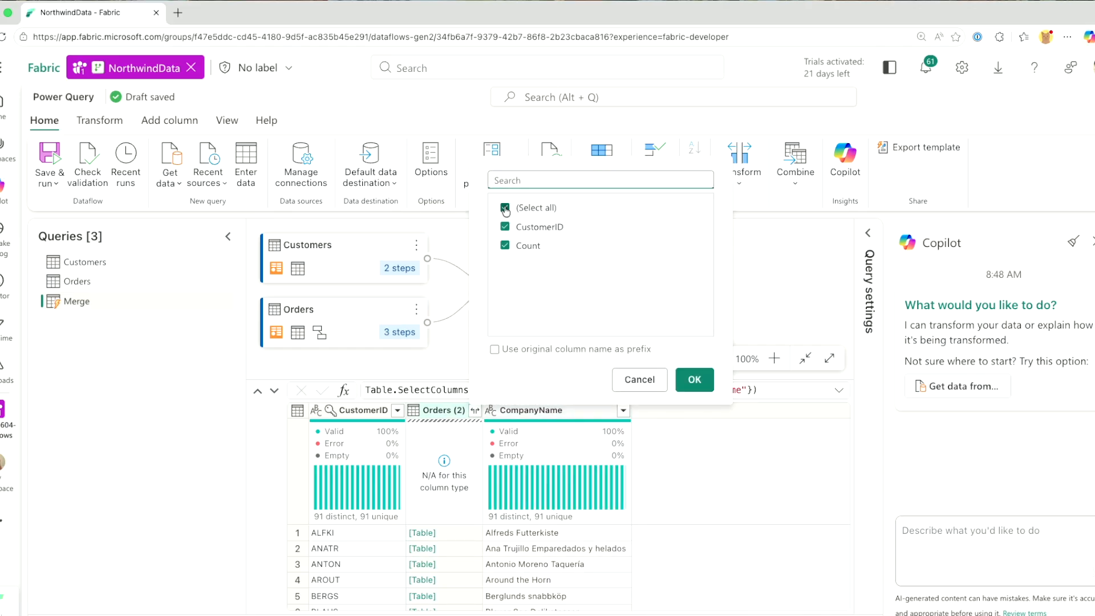
left_click(505, 209)
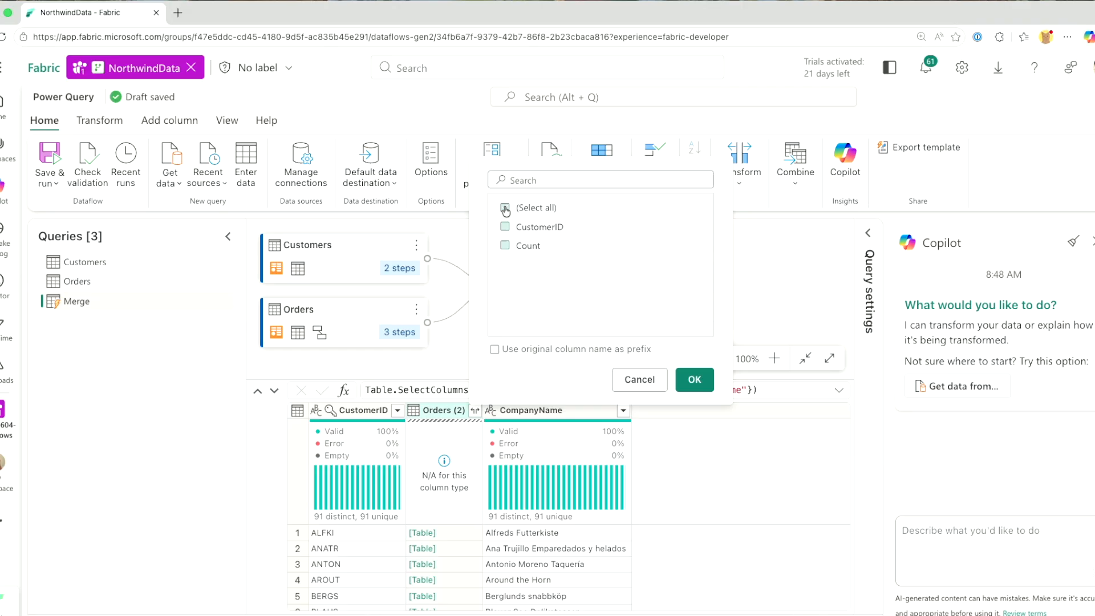
left_click(505, 245)
left_click(706, 382)
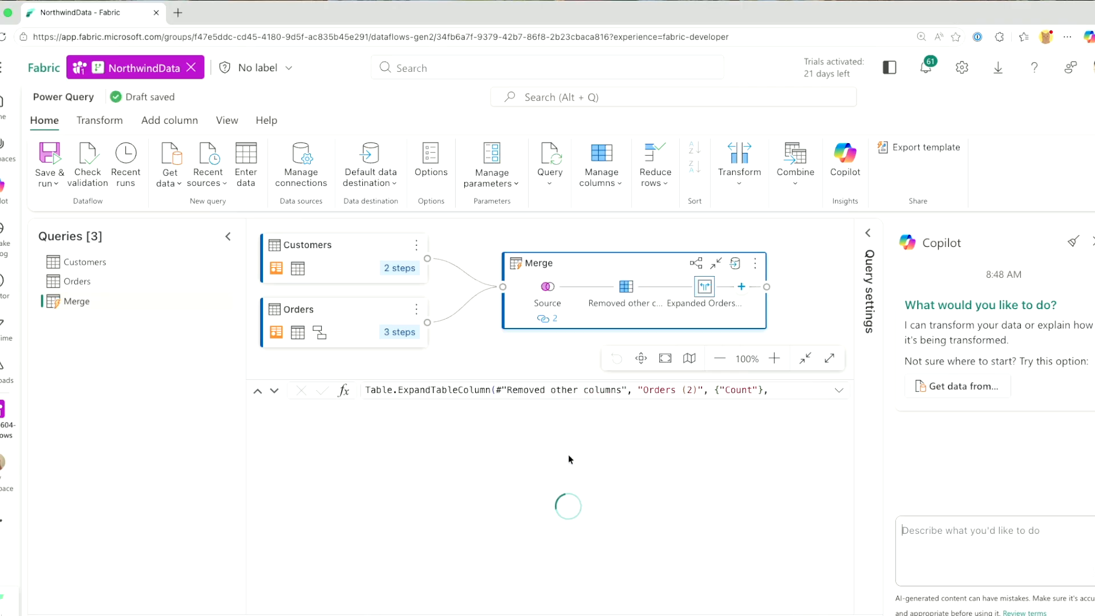
mouse_move(568, 455)
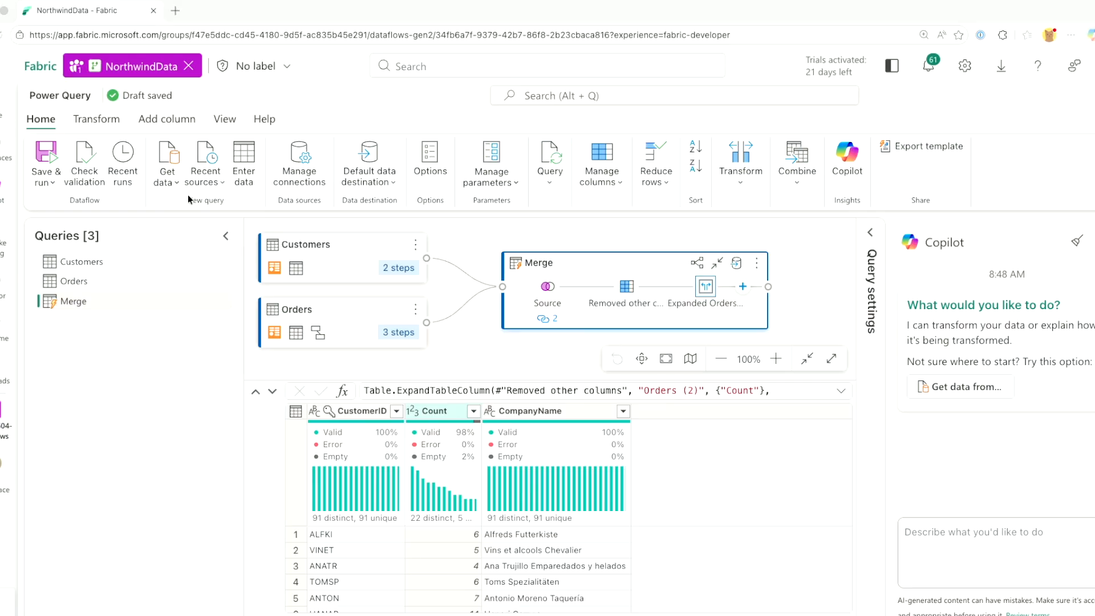
Add a rank column to the Merge query that ranks the Count values from high to low, and review the ranked rows.
left_click(426, 411)
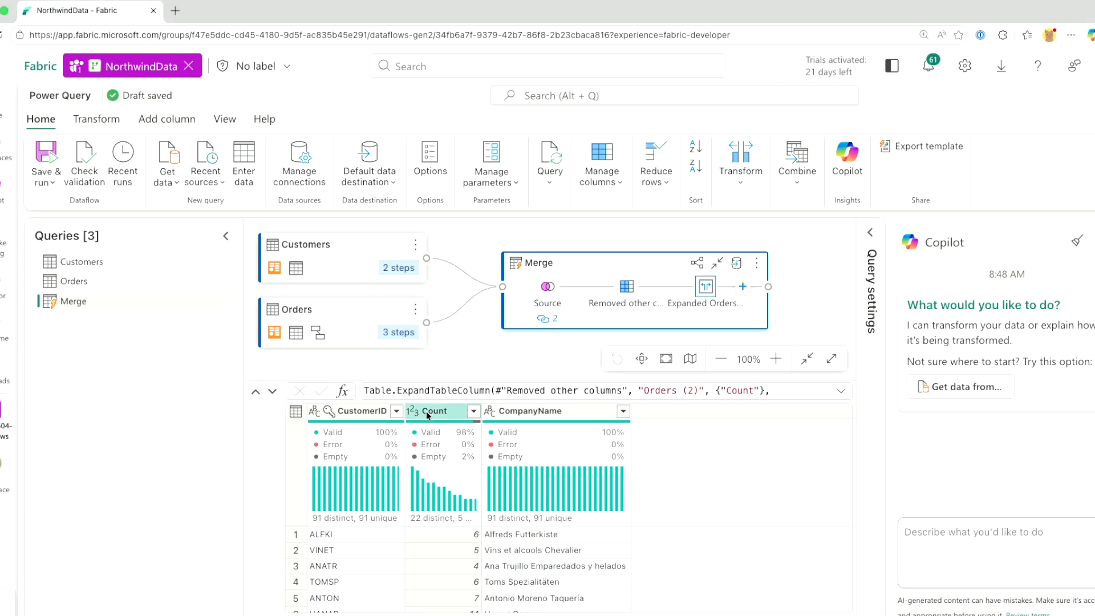
left_click(169, 121)
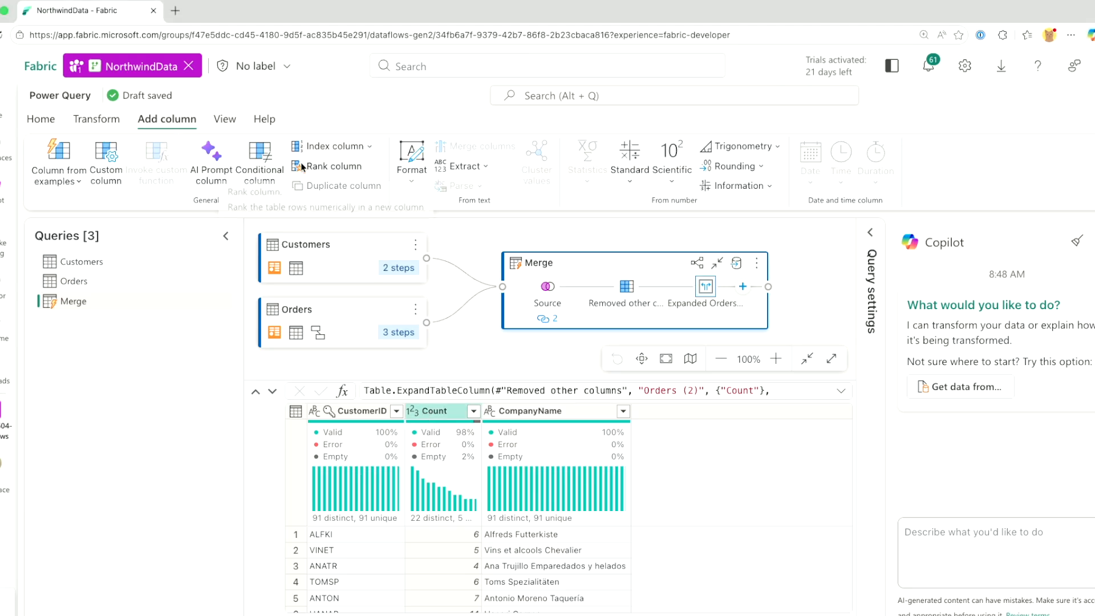
left_click(329, 166)
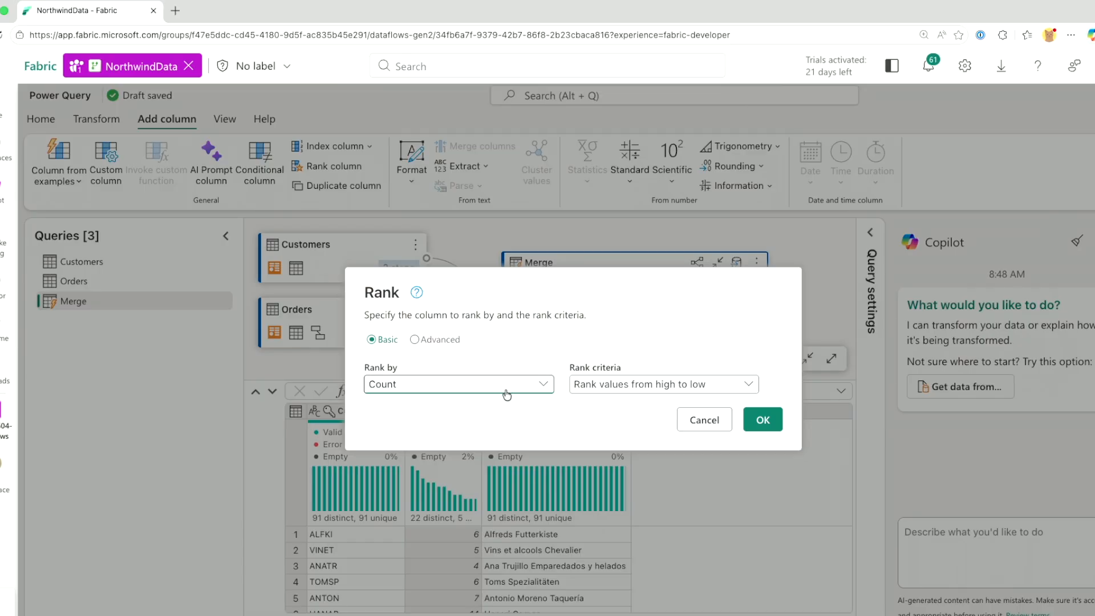
left_click(764, 419)
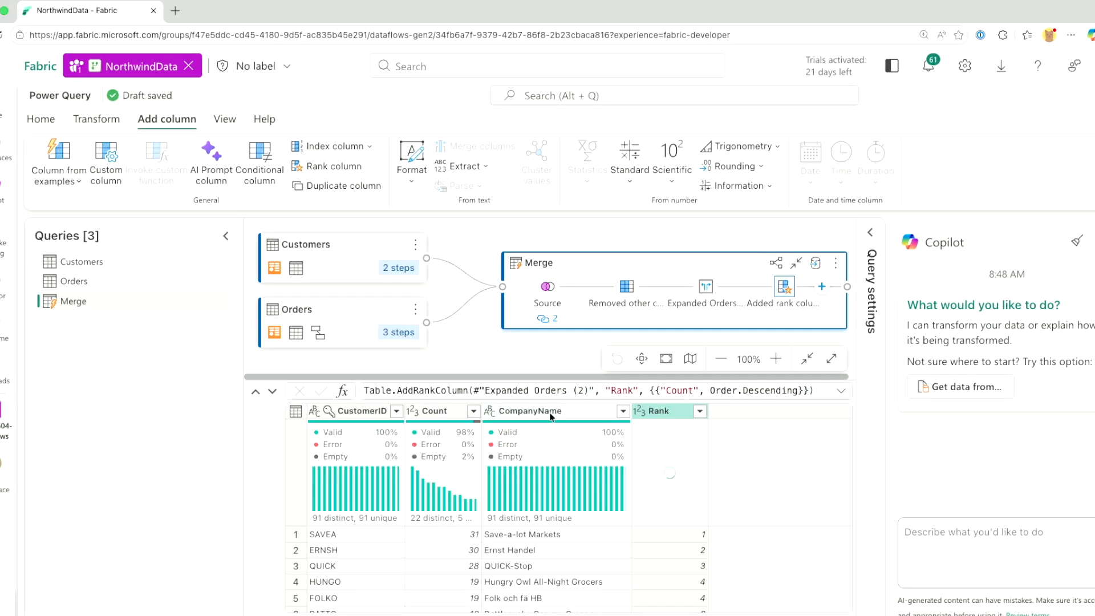
scroll(684, 551, "down", 1)
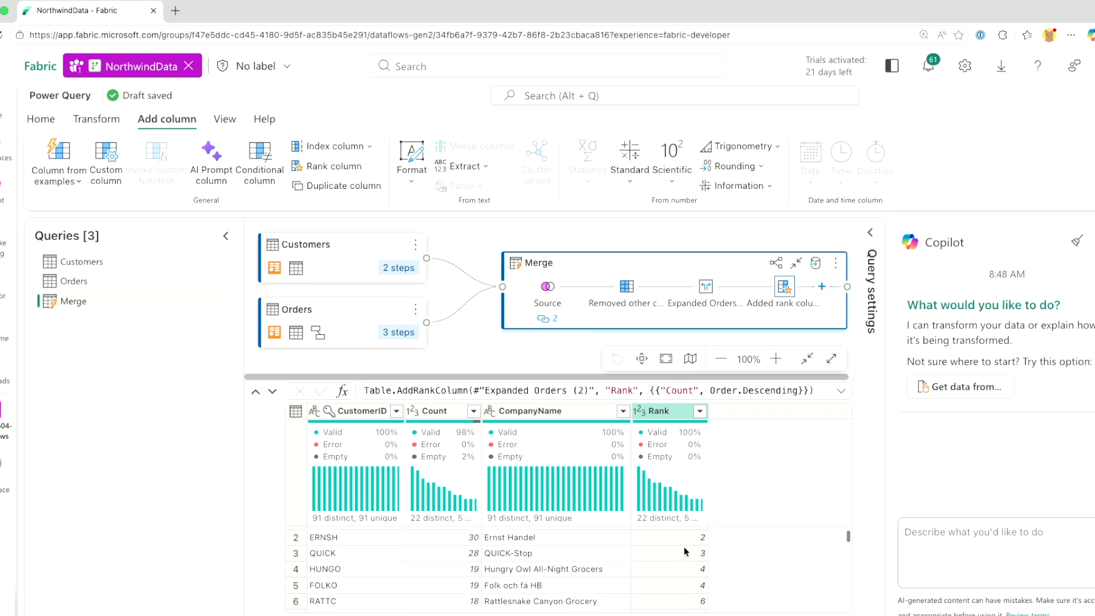
scroll(685, 550, "down", 2)
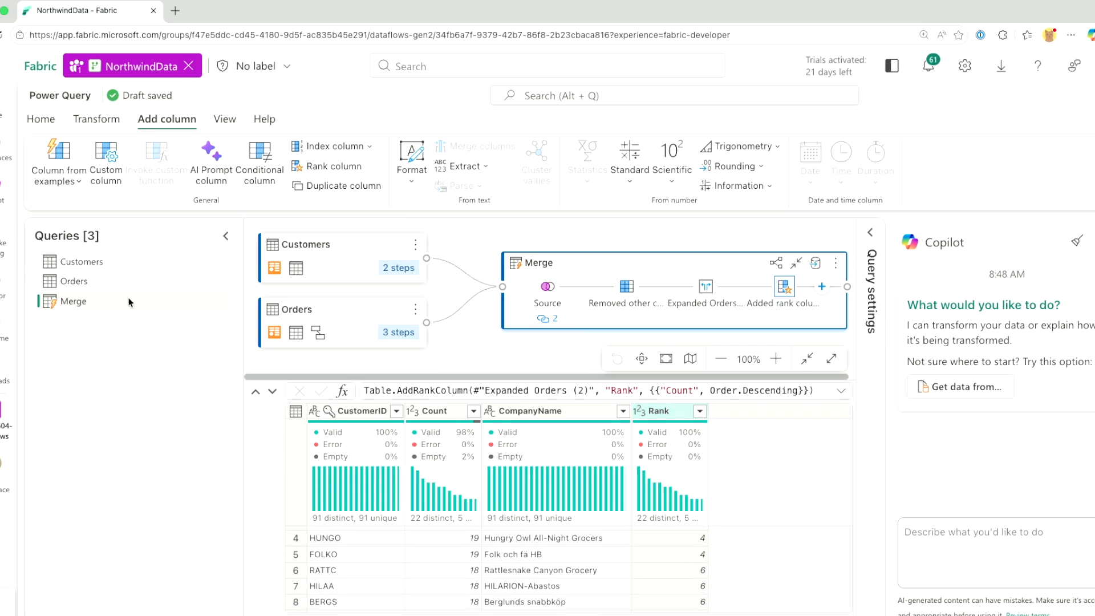
Rename the Merge query to Ranked Customers in its query settings.
left_click(871, 233)
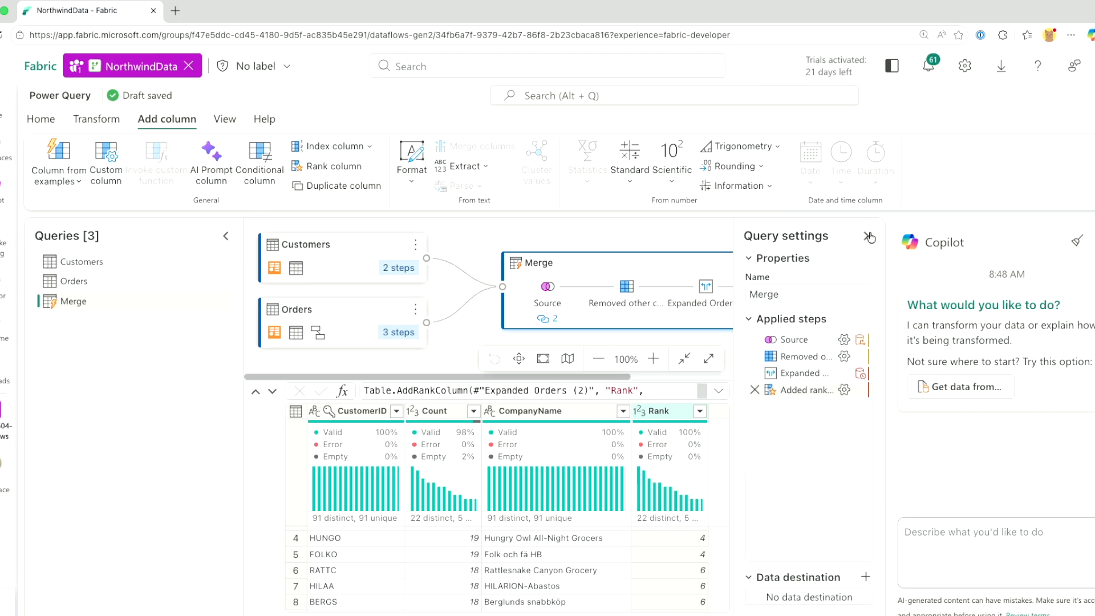
double_click(784, 293)
type("Ranked Customers")
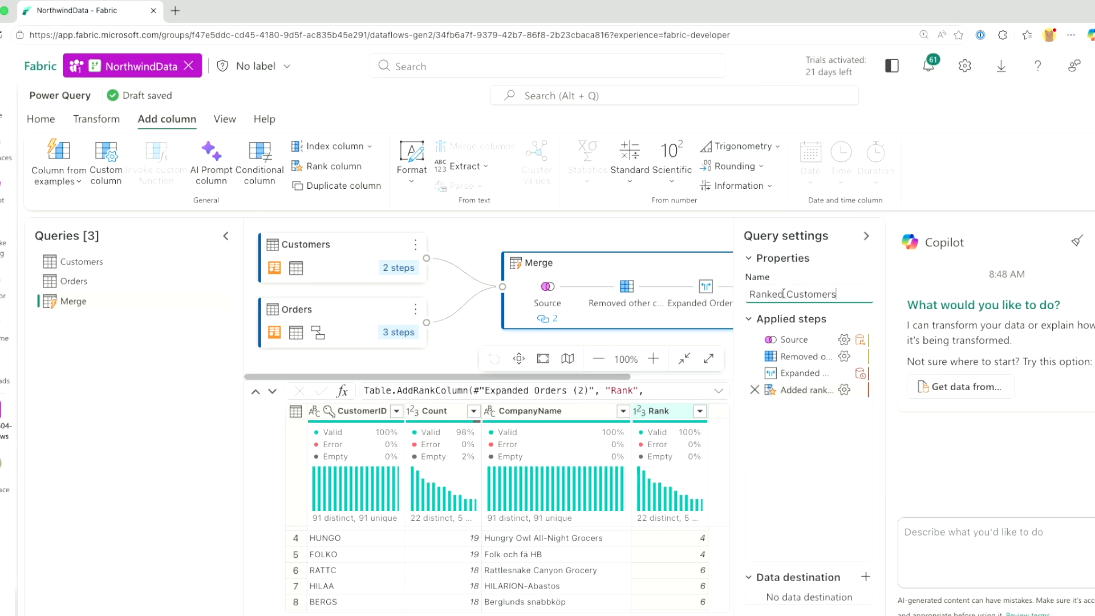
key("Return")
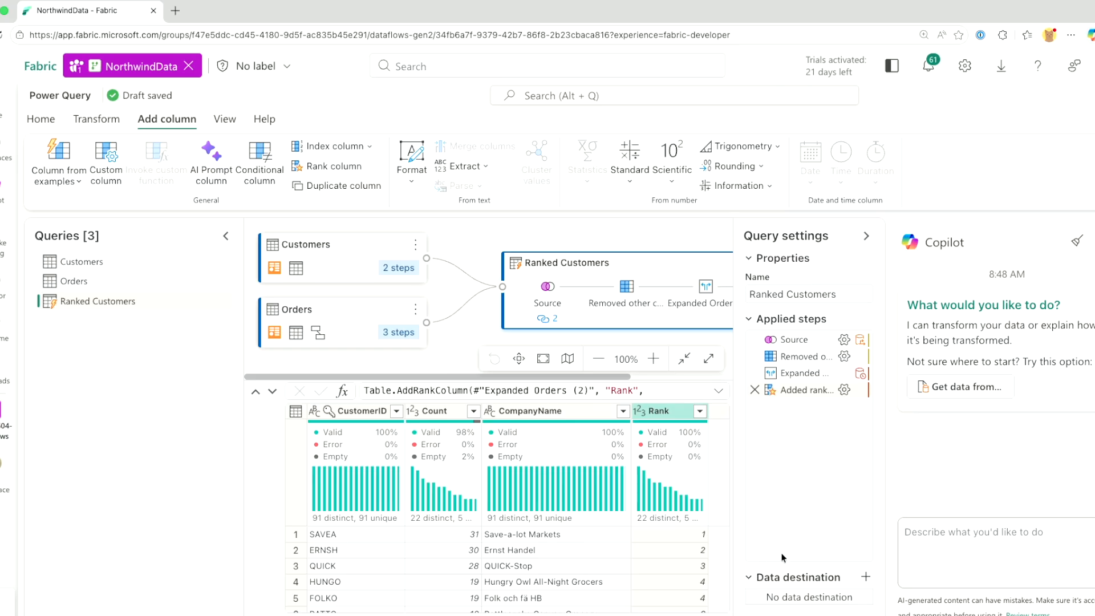
left_click(865, 578)
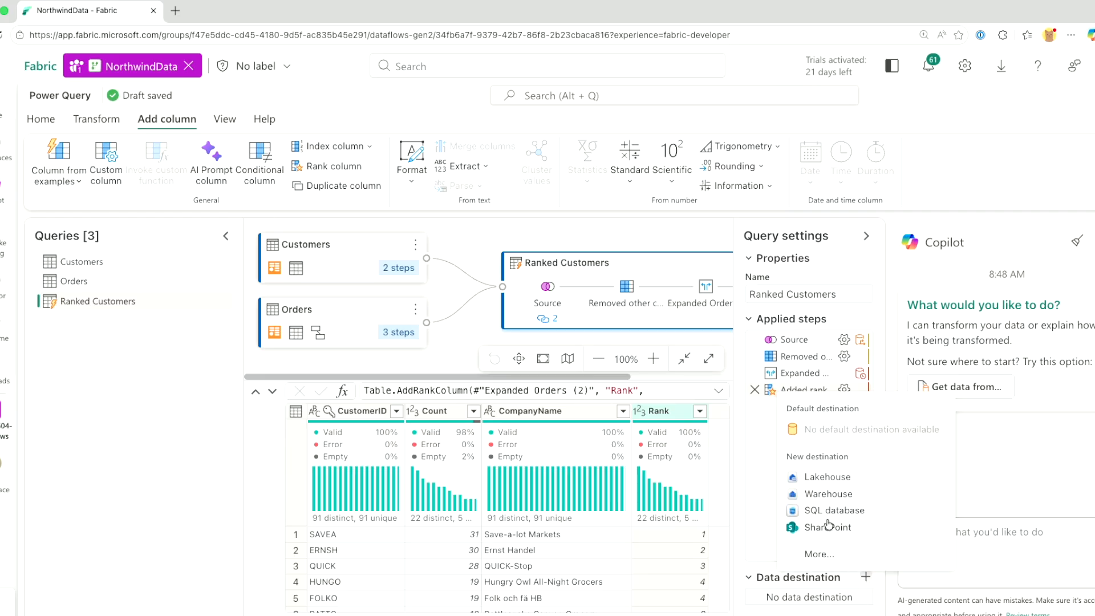
left_click(827, 477)
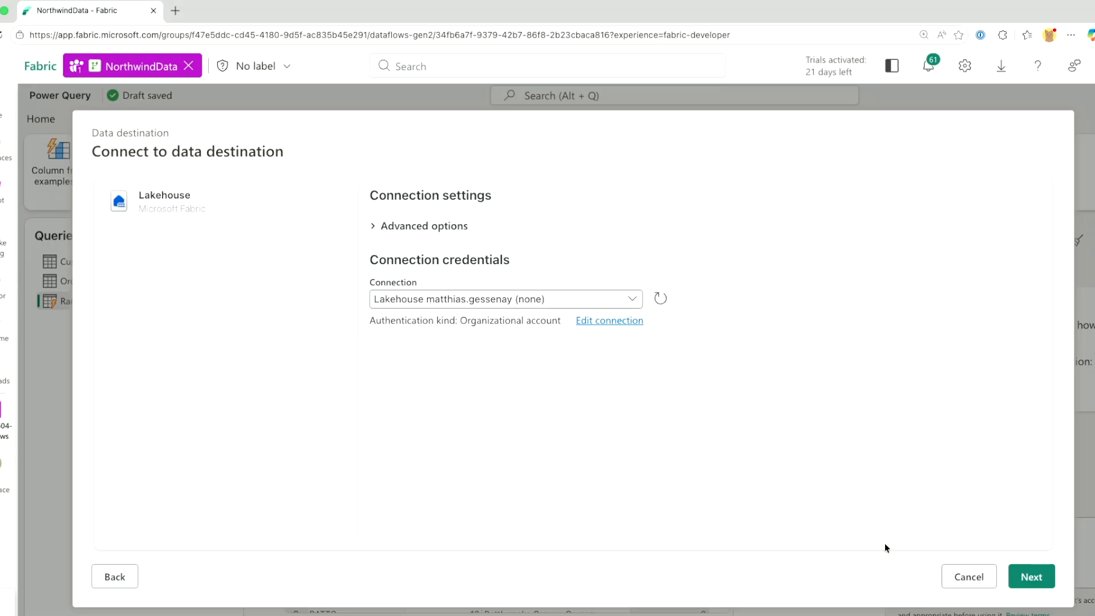
left_click(952, 578)
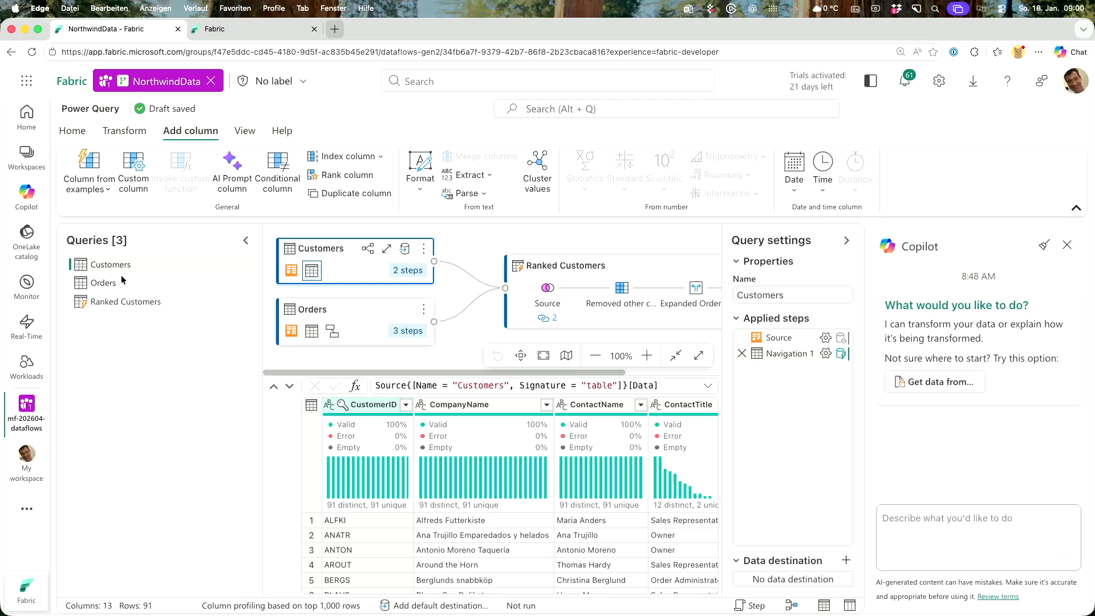
Disable staging for the Customers, Orders and Ranked Customers queries.
right_click(114, 266)
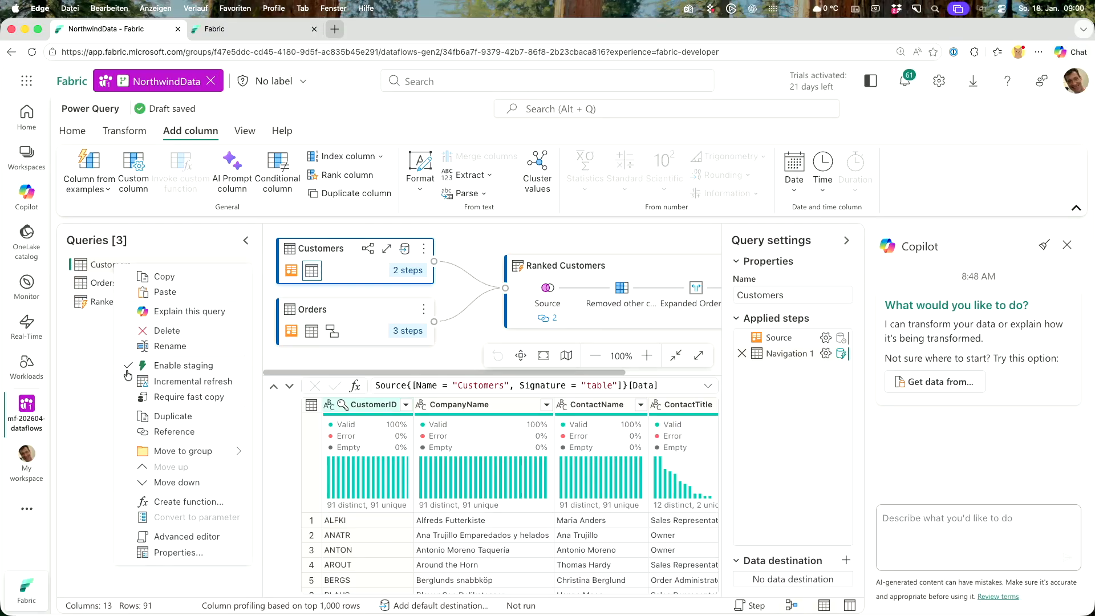
left_click(129, 368)
right_click(127, 288)
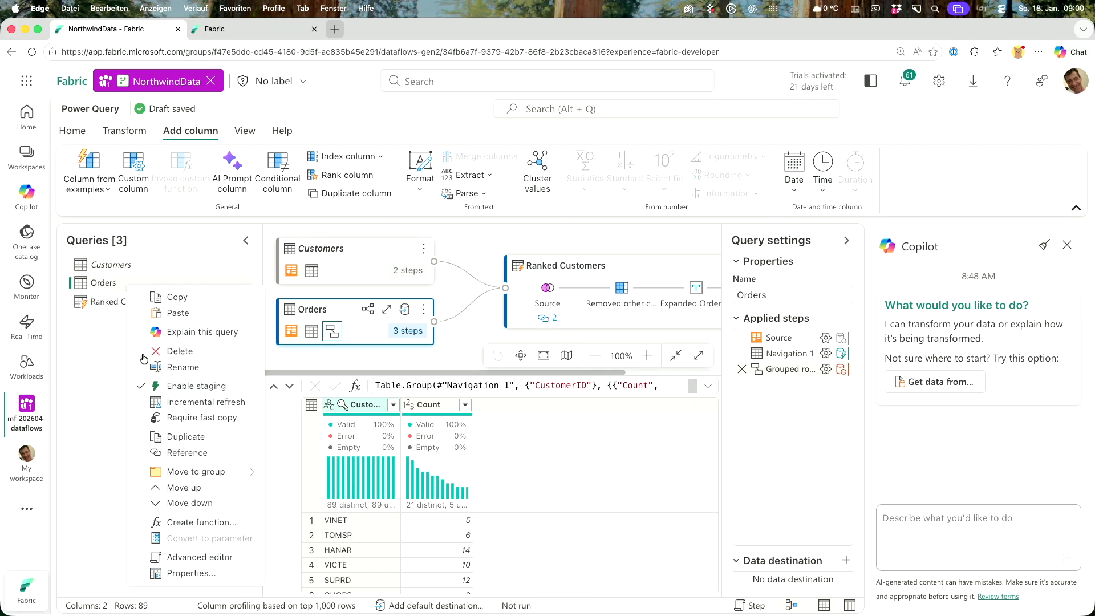
left_click(144, 386)
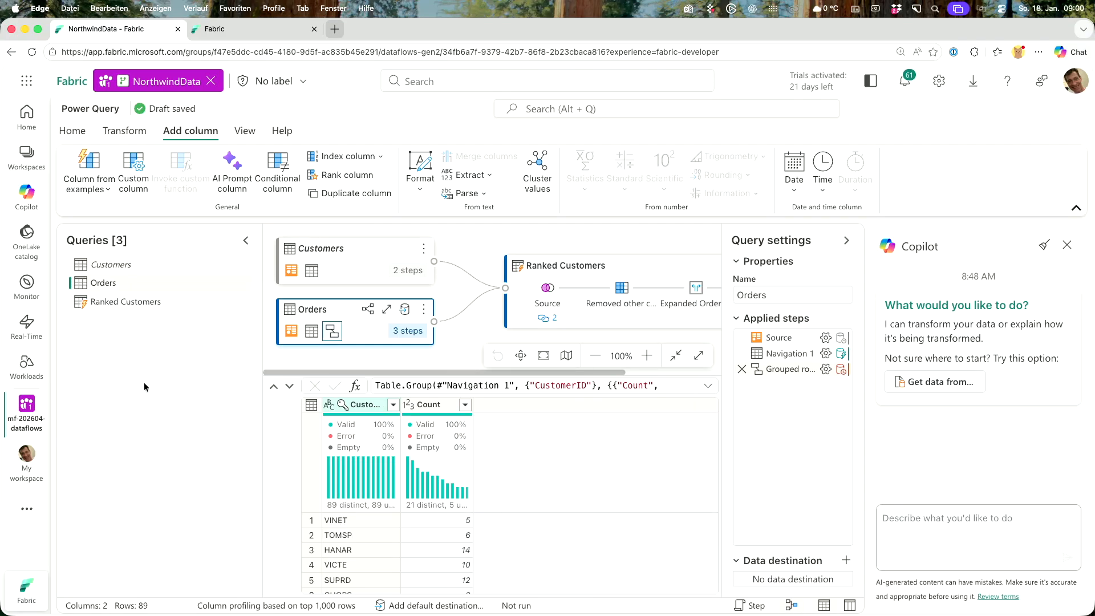
right_click(121, 305)
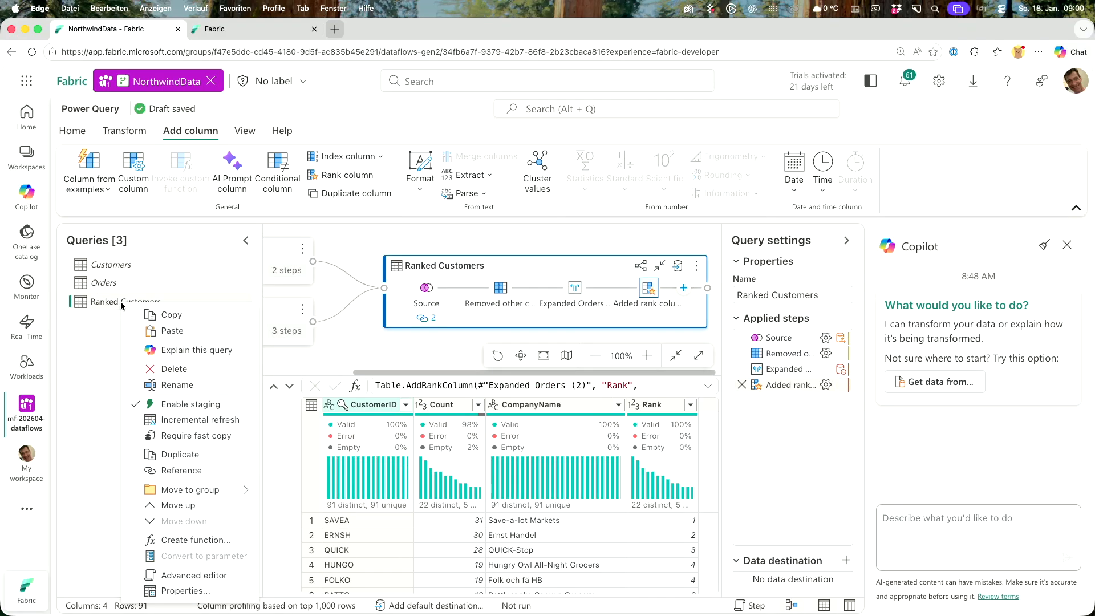
left_click(146, 404)
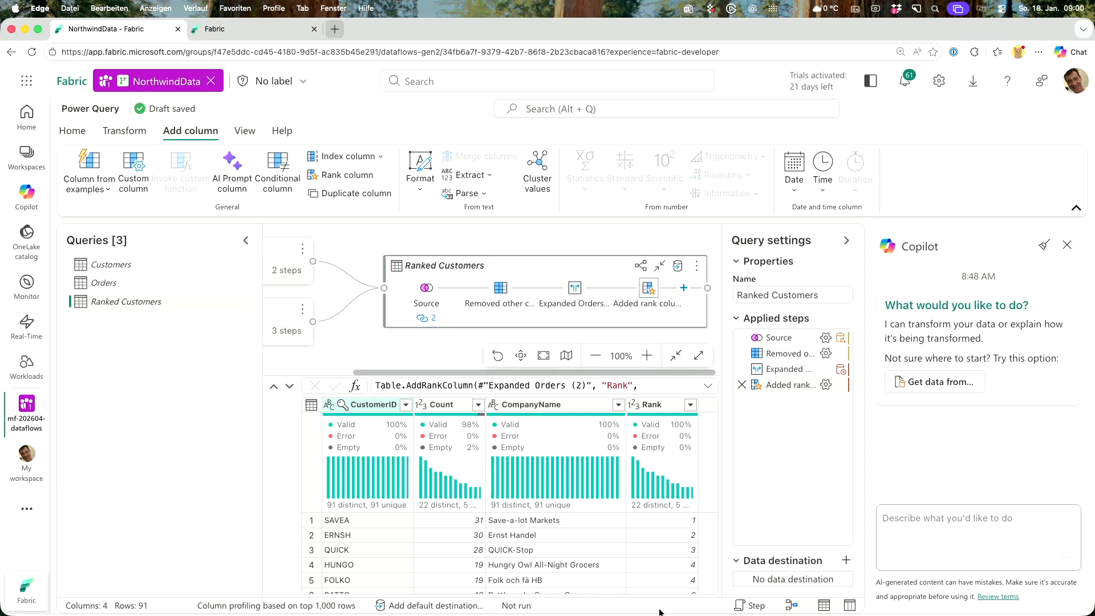
left_click(846, 560)
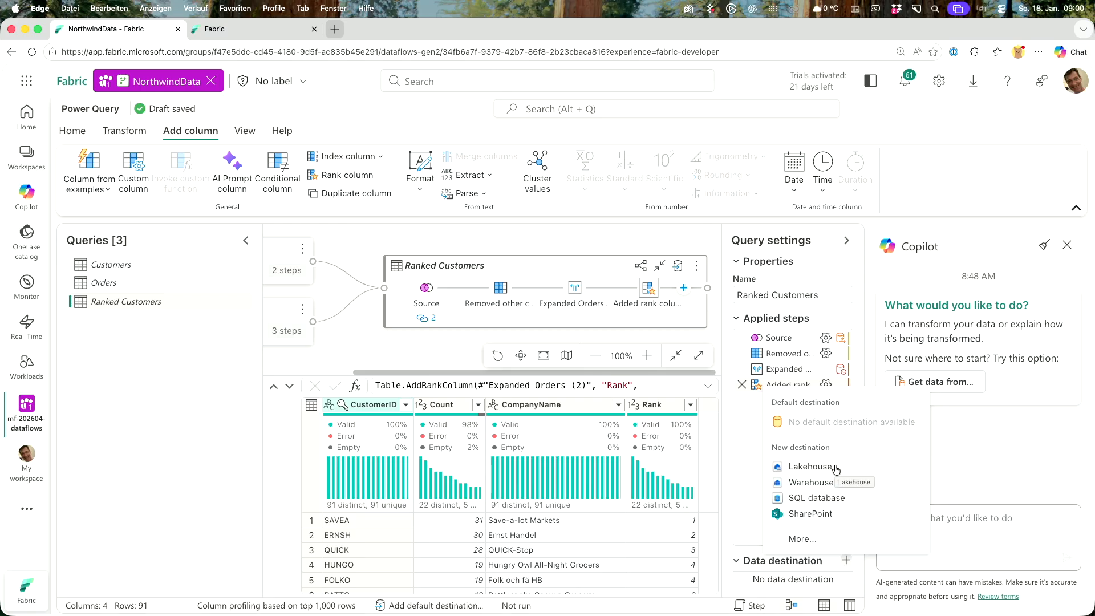
left_click(782, 566)
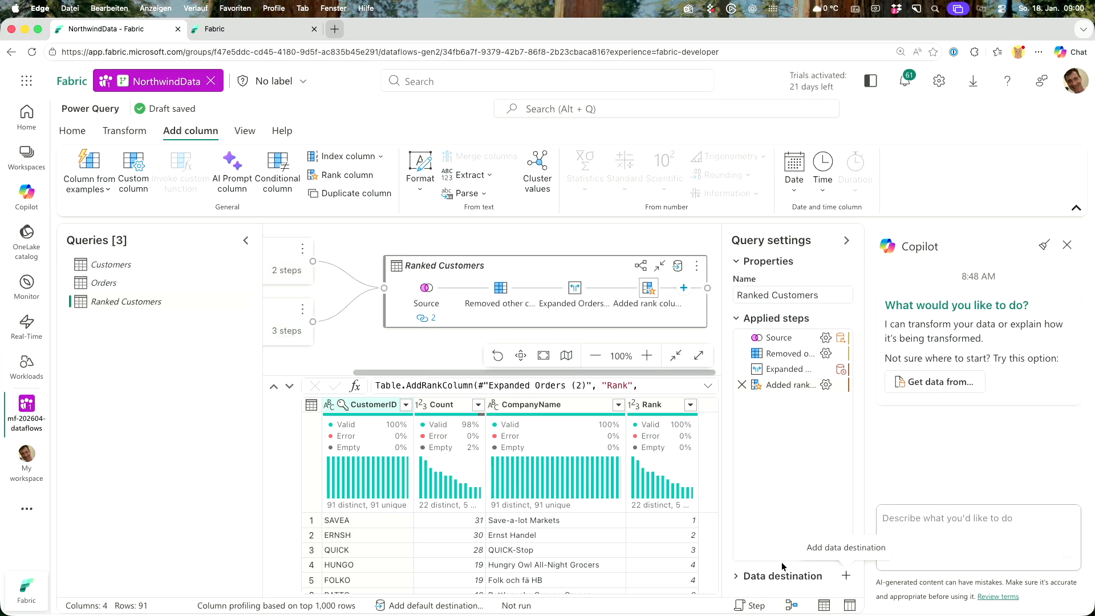
left_click(779, 574)
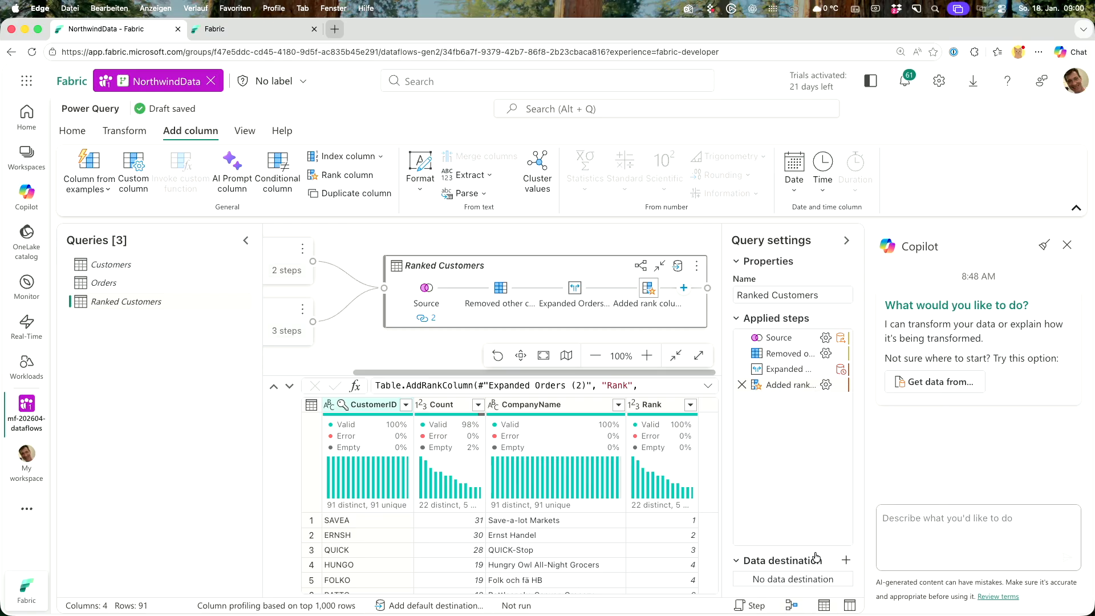
Add a Lakehouse destination to Ranked Customers, writing a new Ranked Customers table to NorthwindLakehouse in mf-202604-dataflows with automatic settings.
left_click(847, 563)
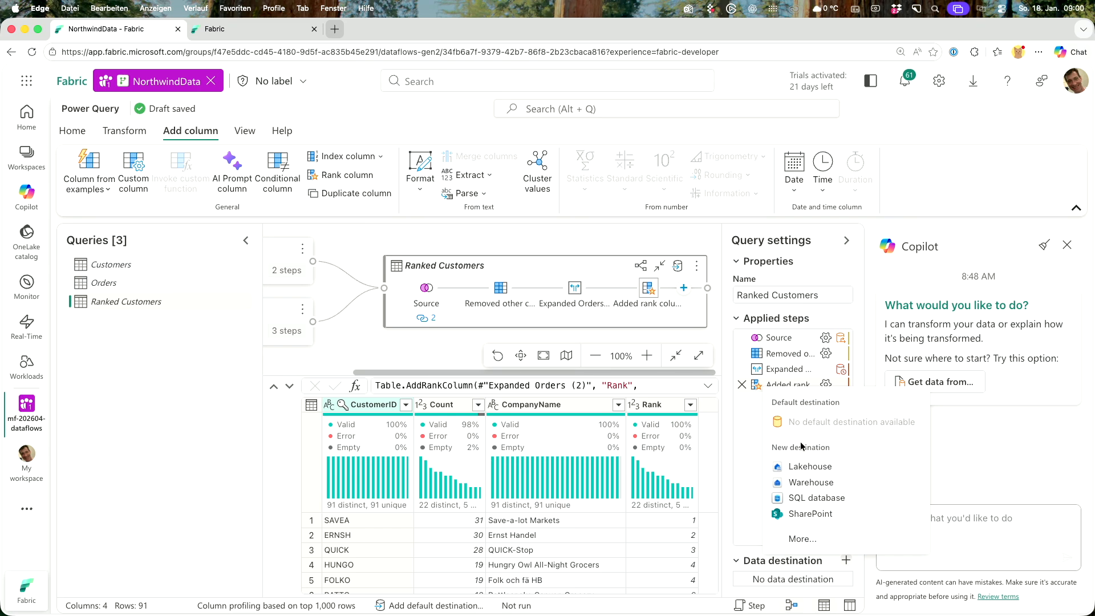
left_click(798, 467)
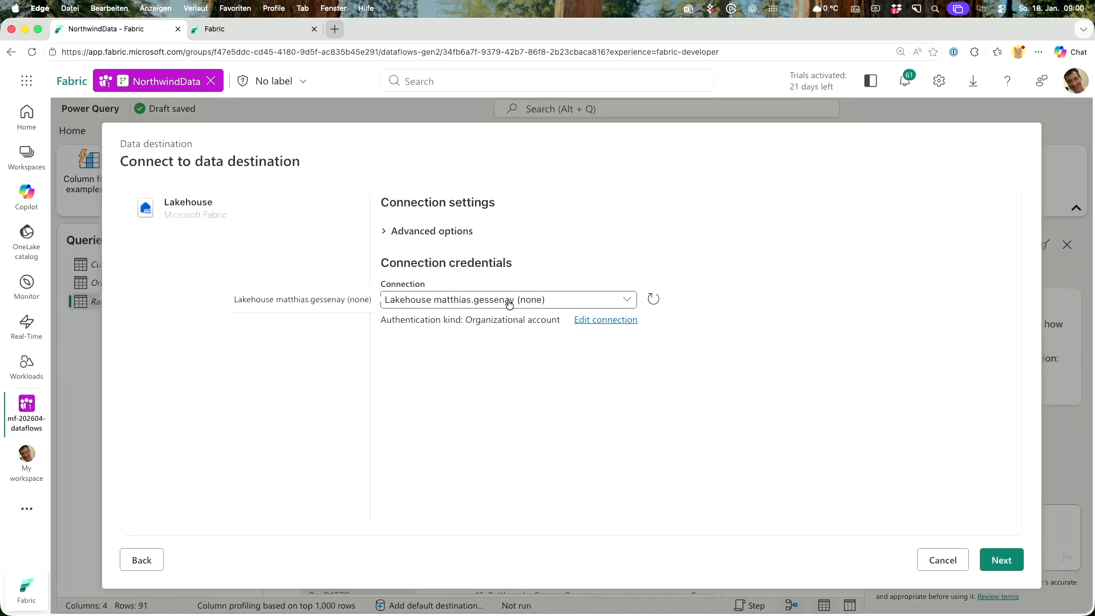
left_click(1002, 560)
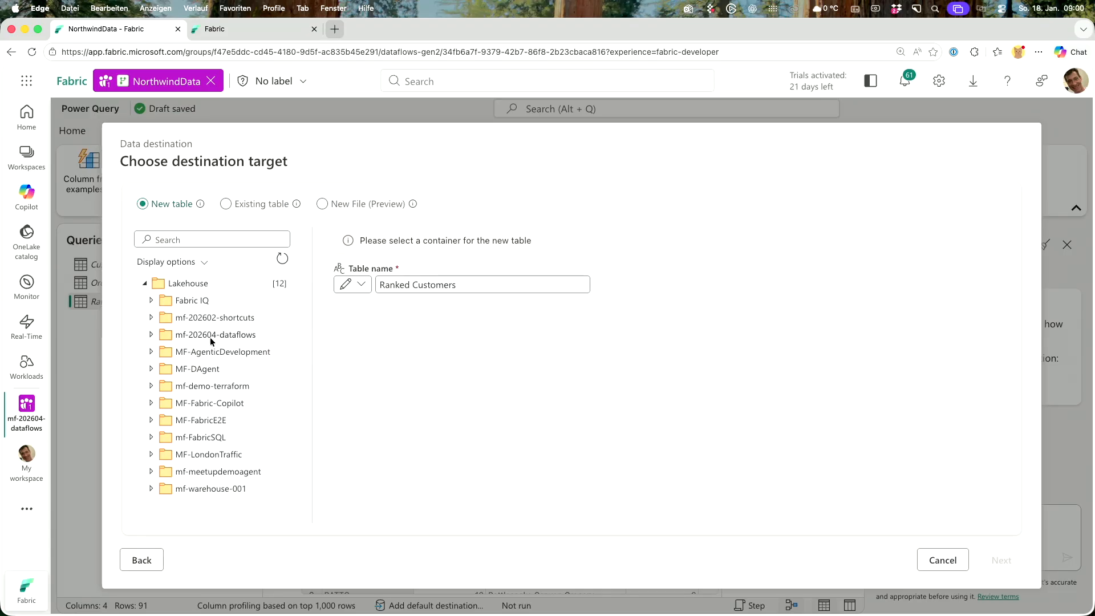
left_click(209, 337)
left_click(152, 335)
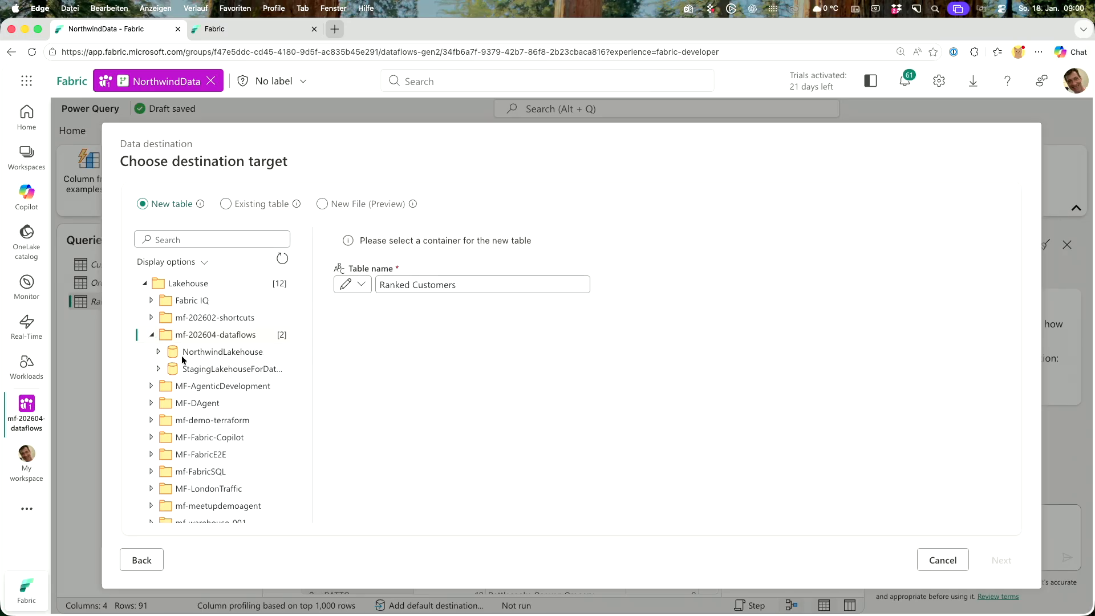
left_click(182, 354)
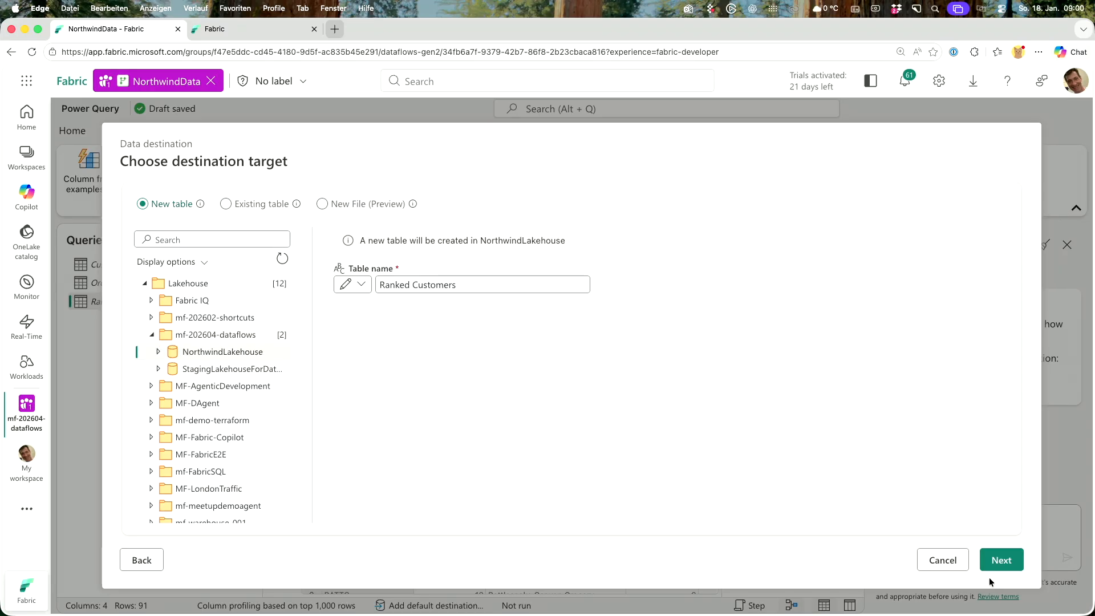
left_click(998, 563)
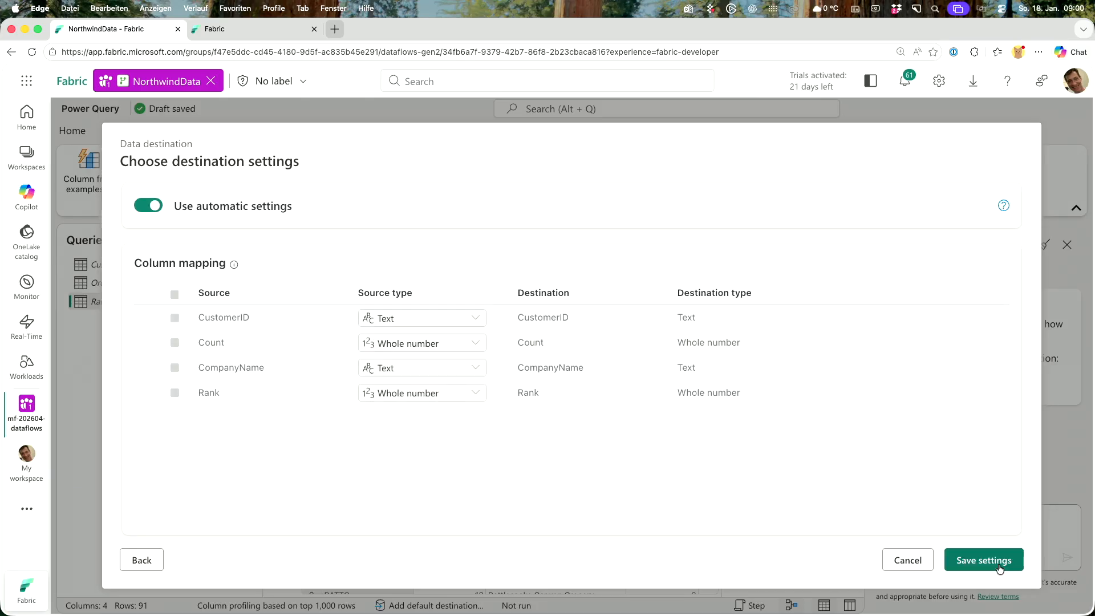
left_click(998, 564)
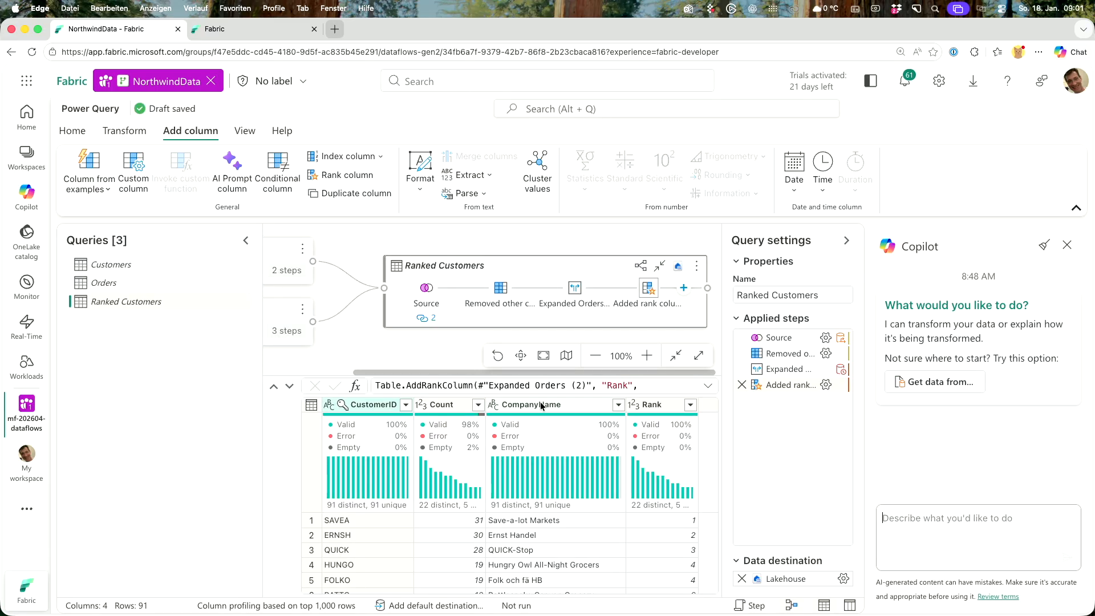
Add a Lakehouse destination to the Customers query, writing a new Customers table to NorthwindLakehouse in mf-202604-dataflows with automatic settings.
left_click(156, 268)
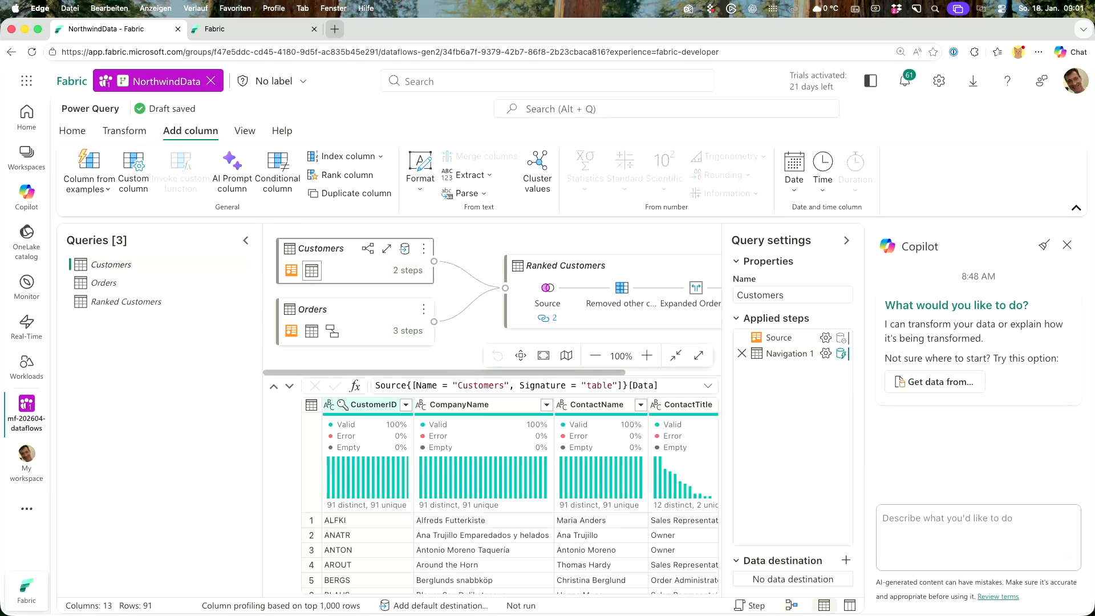
left_click(844, 561)
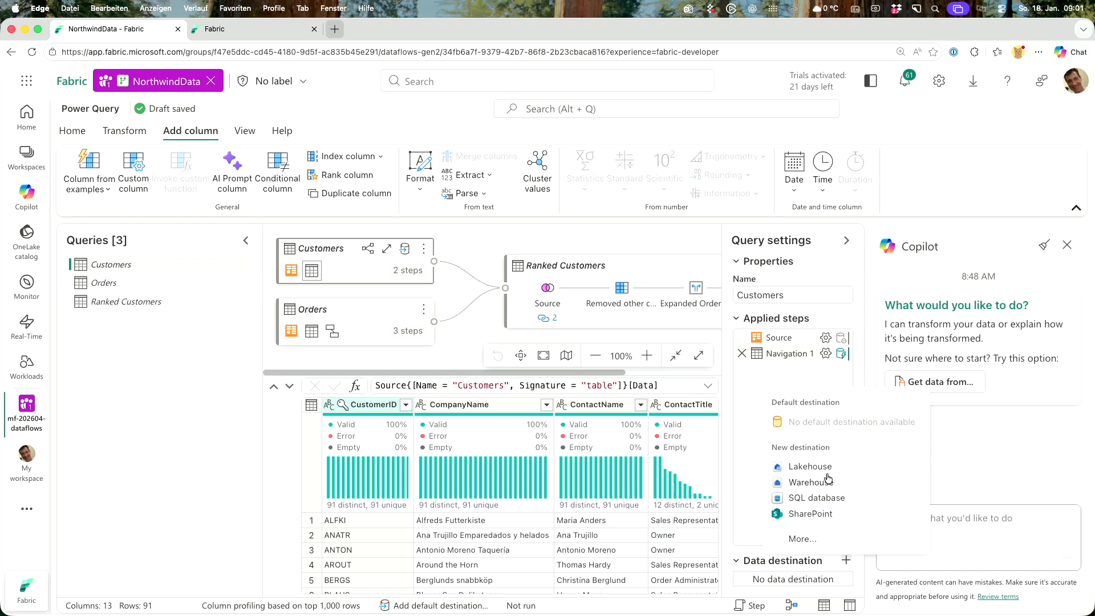
left_click(810, 466)
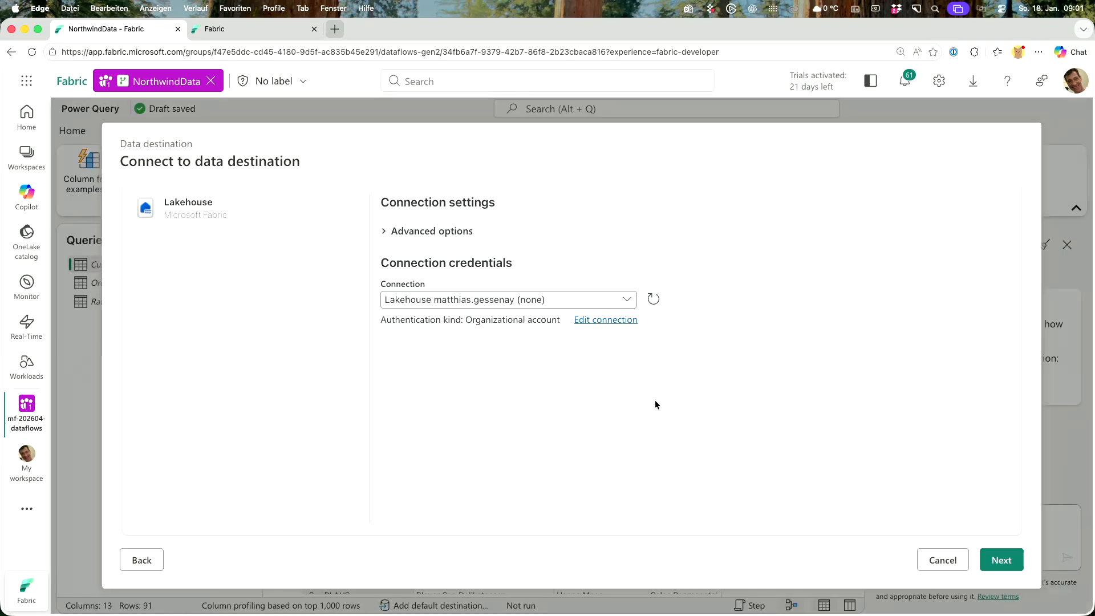
left_click(1004, 557)
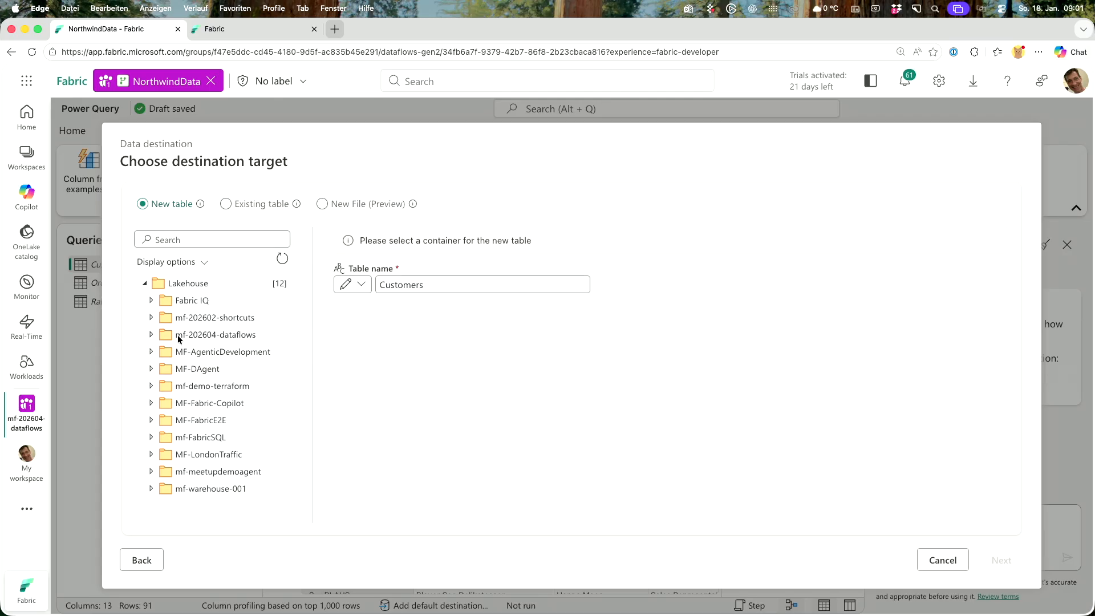
left_click(181, 331)
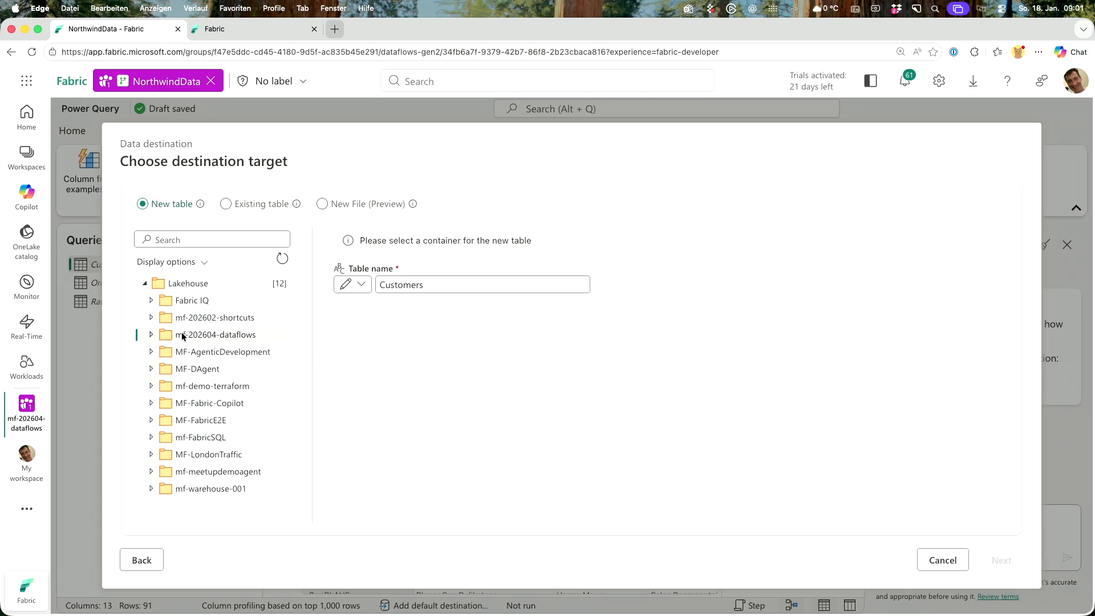
left_click(151, 334)
left_click(204, 353)
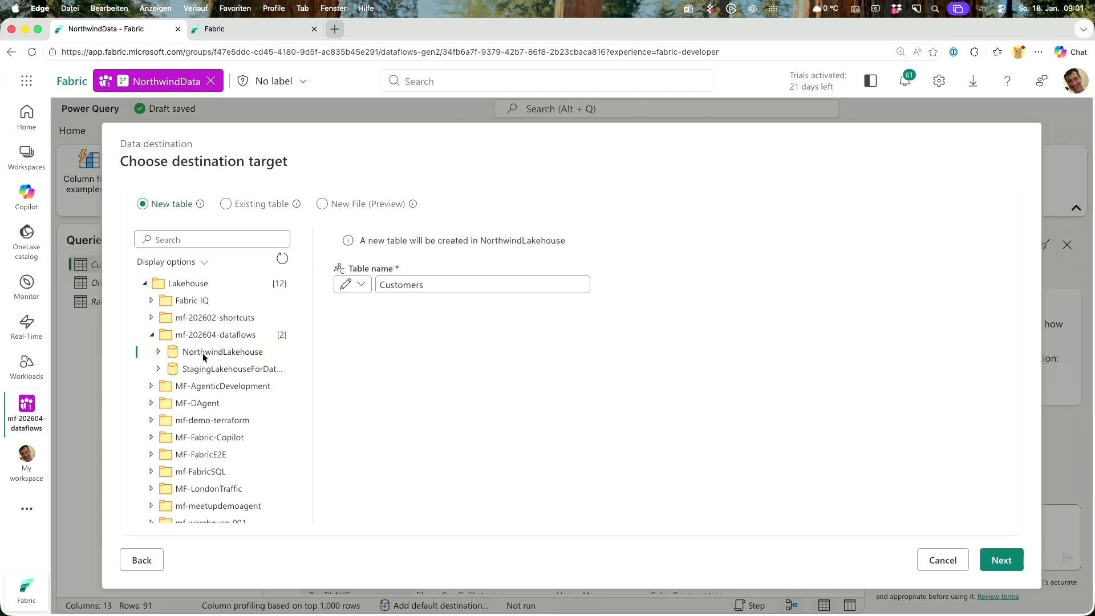
left_click(1002, 559)
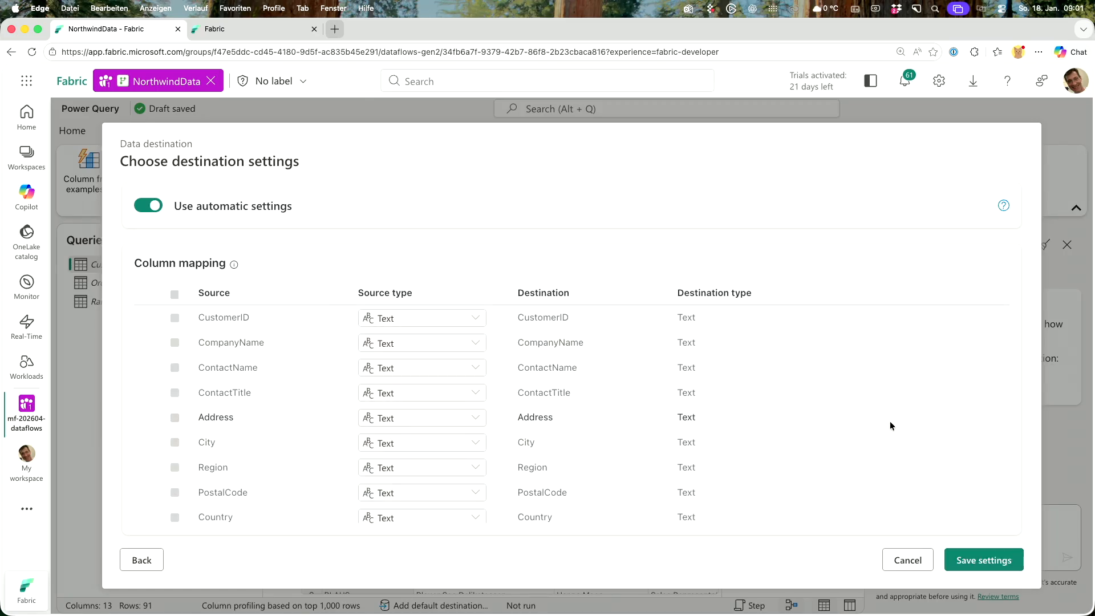
scroll(890, 421, "down", 3)
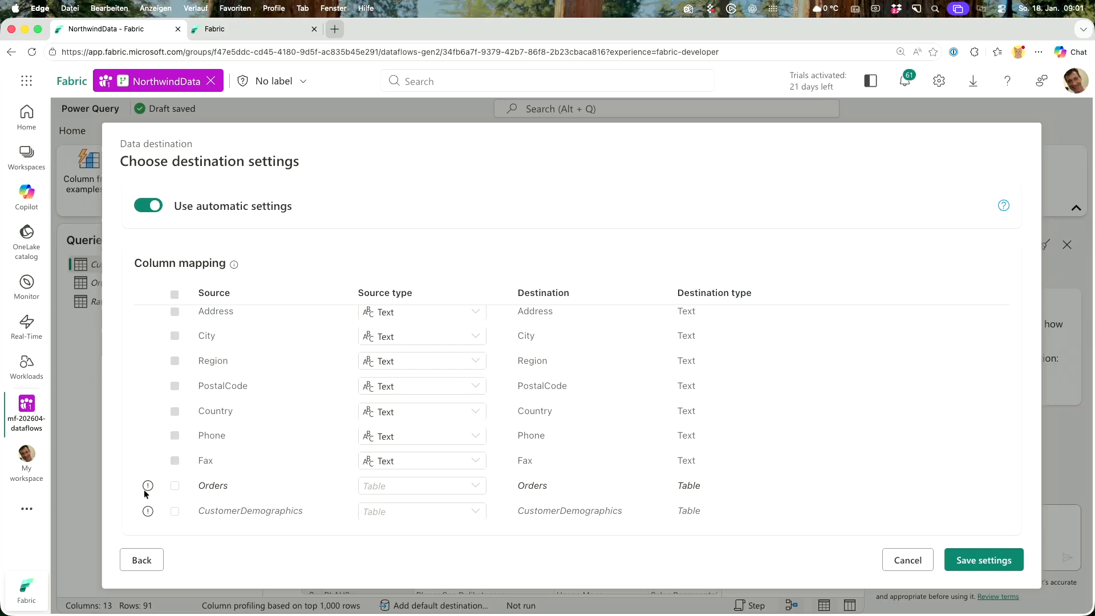
mouse_move(146, 491)
left_click(995, 563)
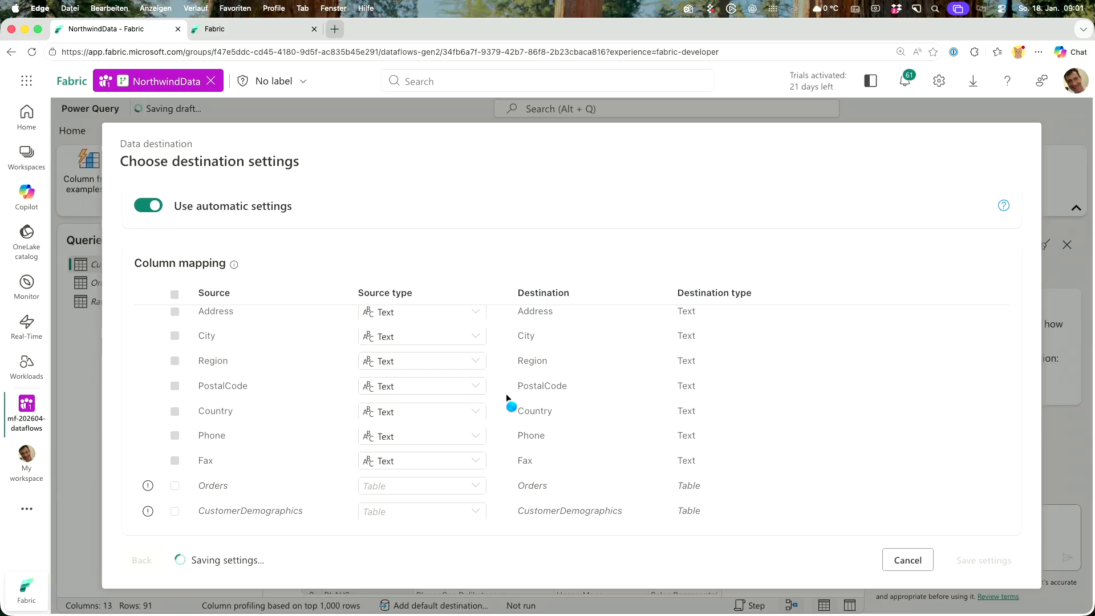
Add a Lakehouse destination to the Orders query, writing a new Orders table to NorthwindLakehouse in mf-202604-dataflows with automatic settings.
left_click(156, 285)
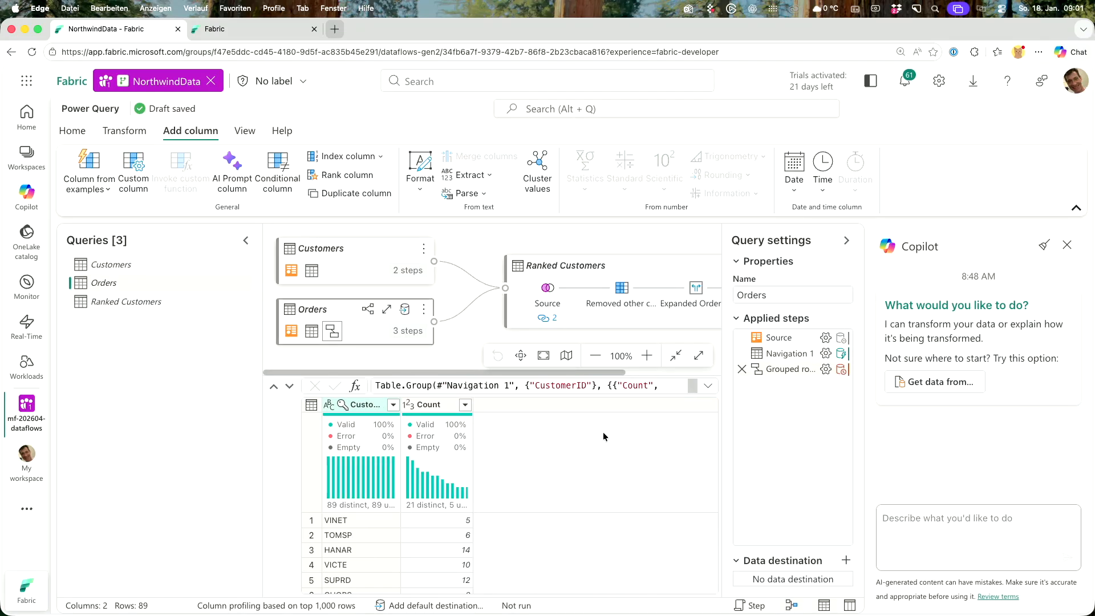
left_click(846, 560)
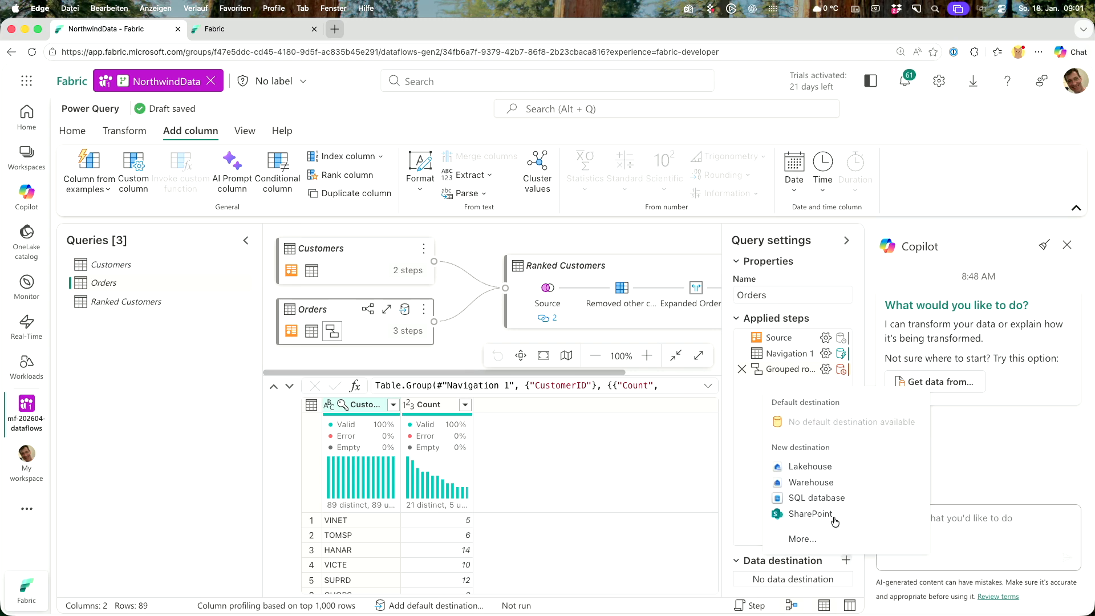
left_click(826, 467)
left_click(997, 558)
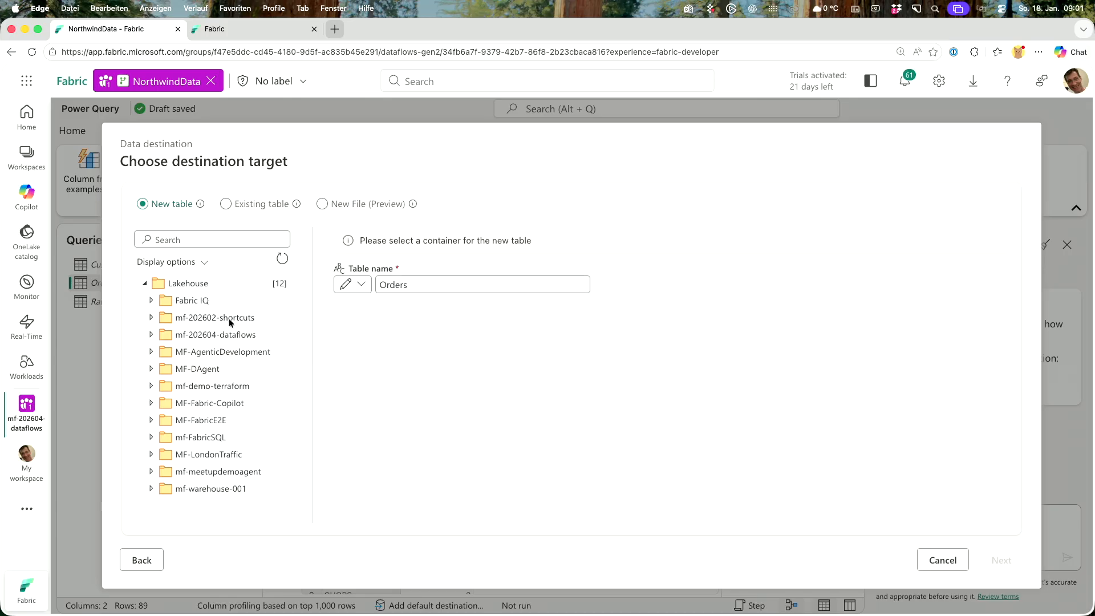
left_click(225, 329)
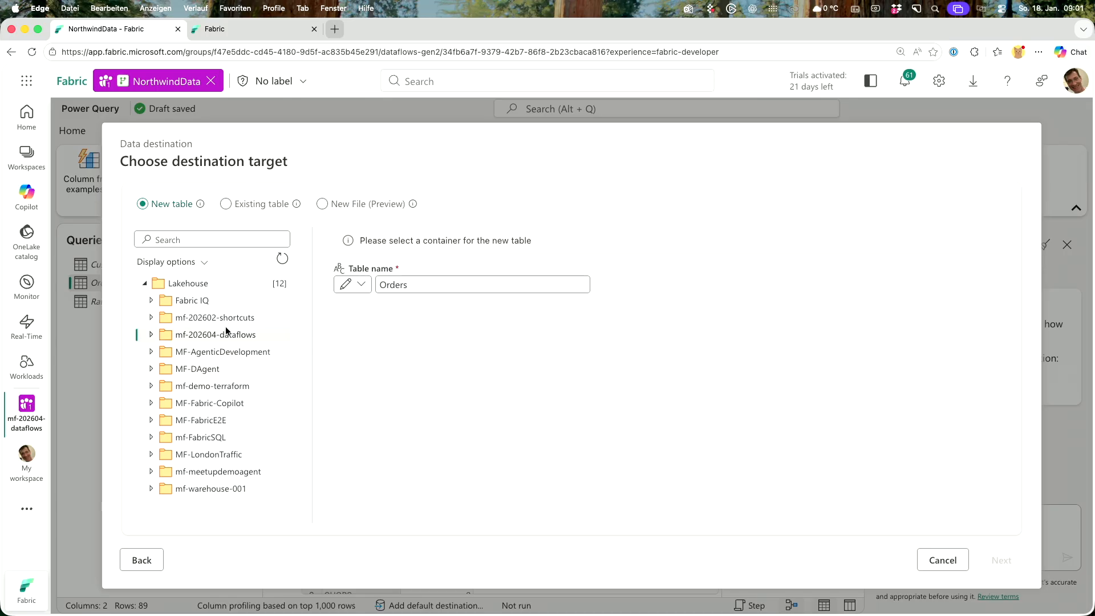
left_click(152, 335)
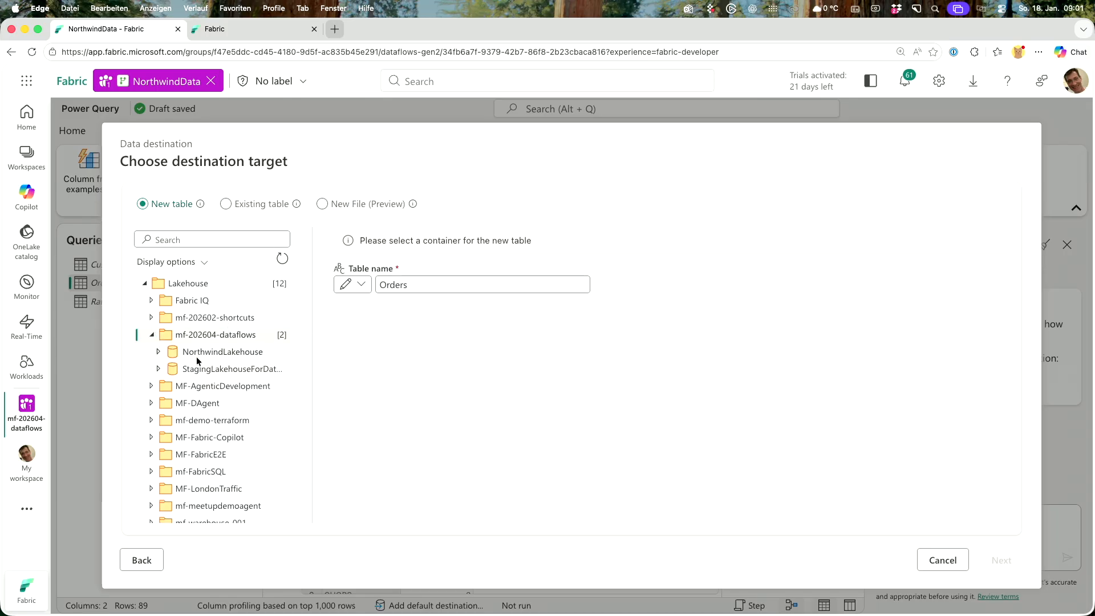
left_click(199, 354)
left_click(983, 561)
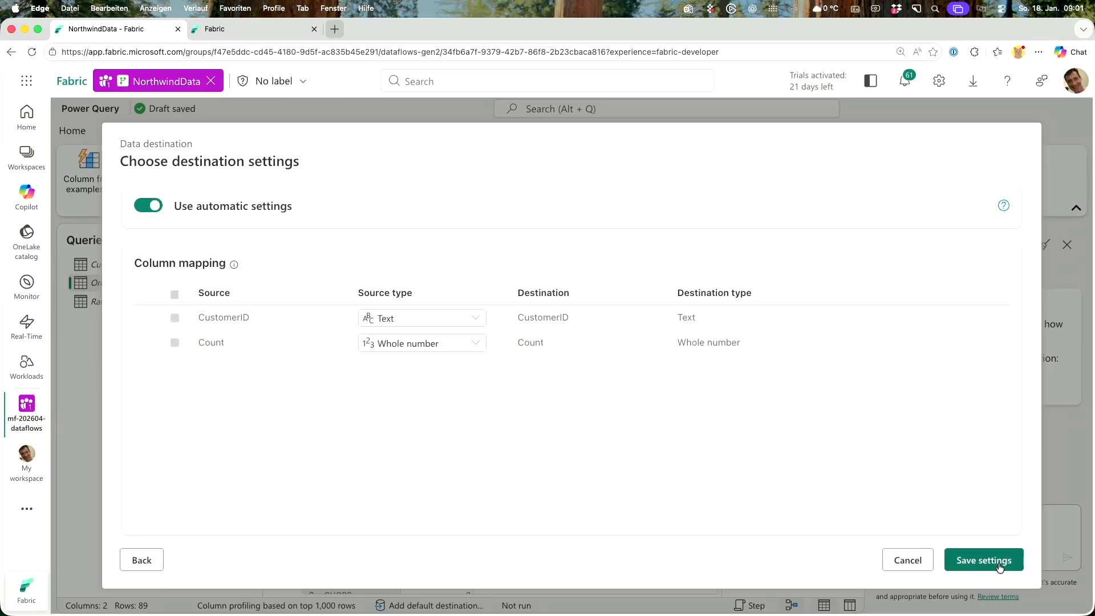
left_click(999, 566)
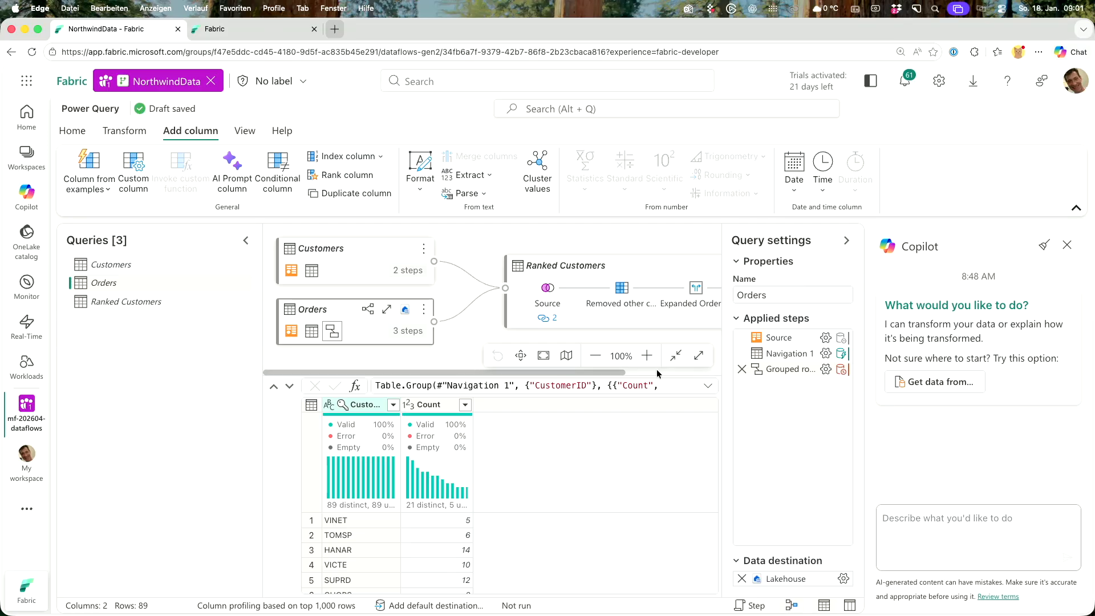
Save and run the NorthwindData dataflow, and close its editor to return to the workspace.
left_click(69, 132)
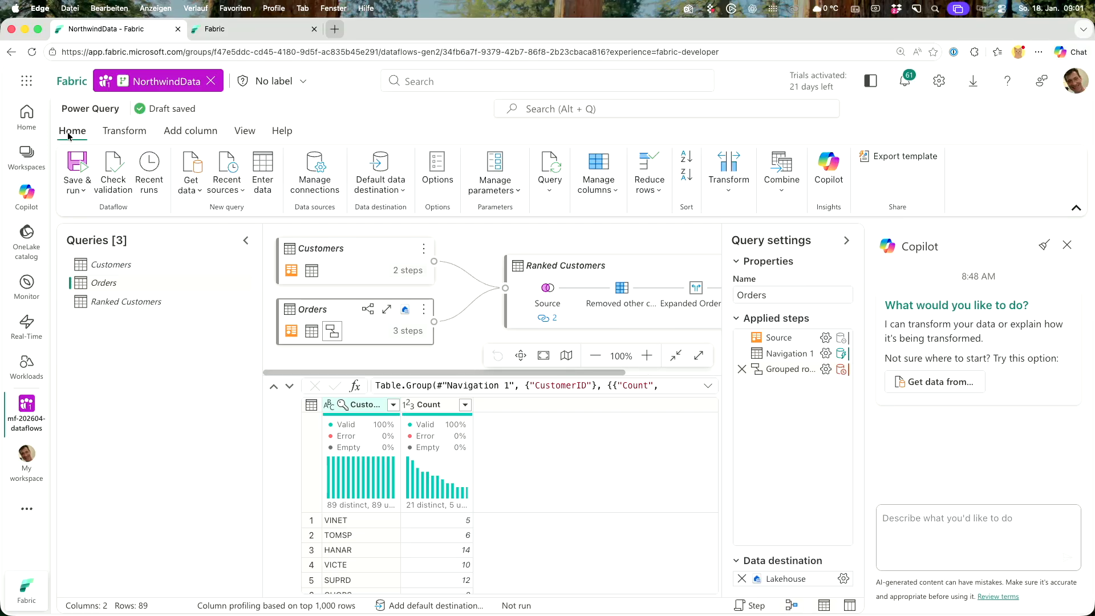
left_click(82, 196)
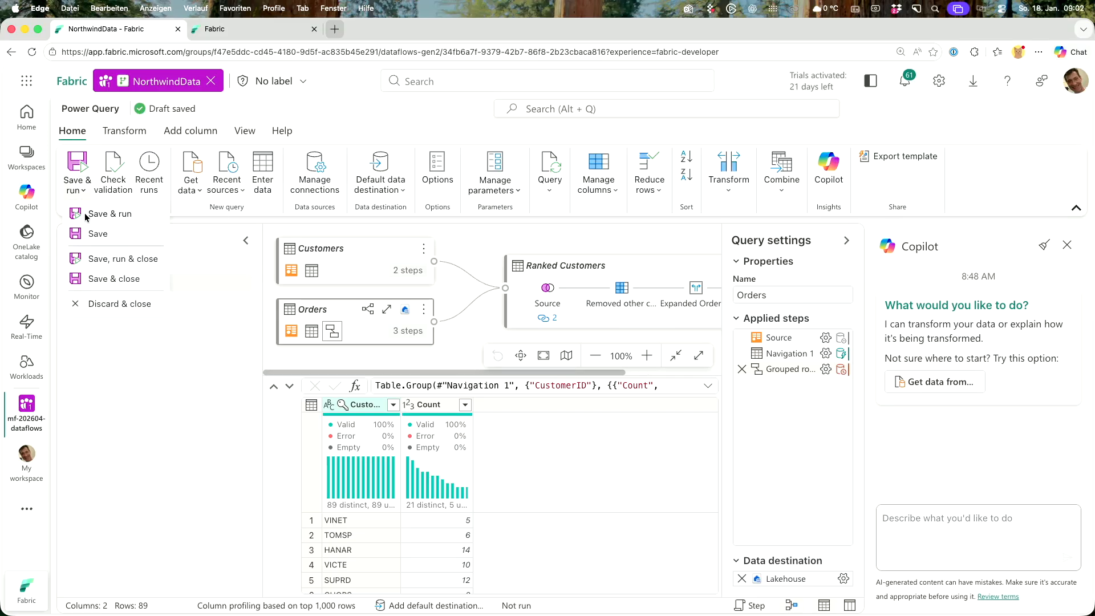
left_click(85, 213)
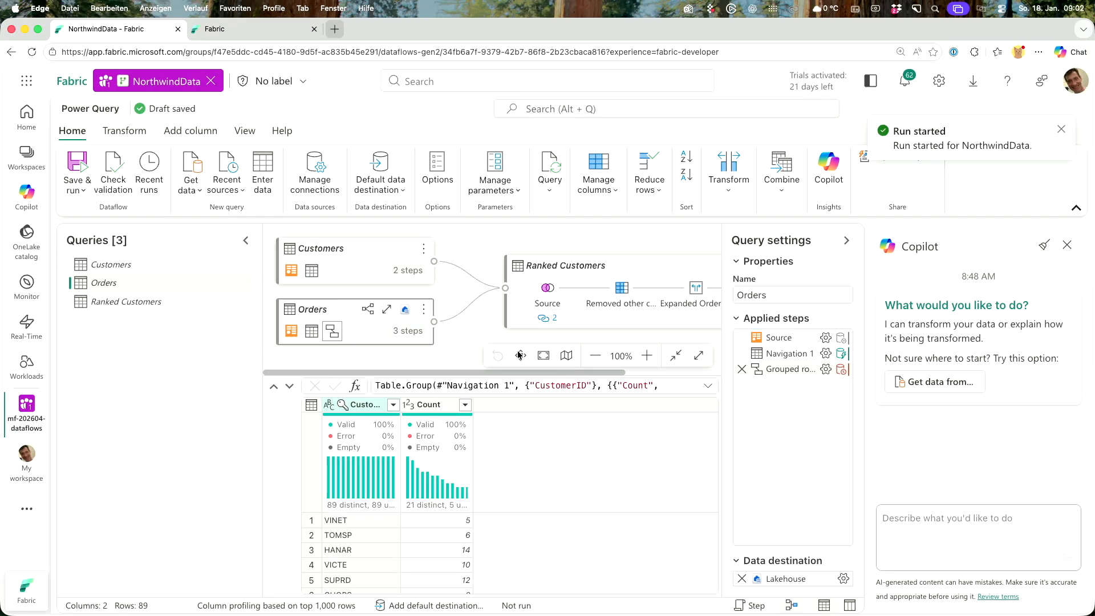
left_click(212, 82)
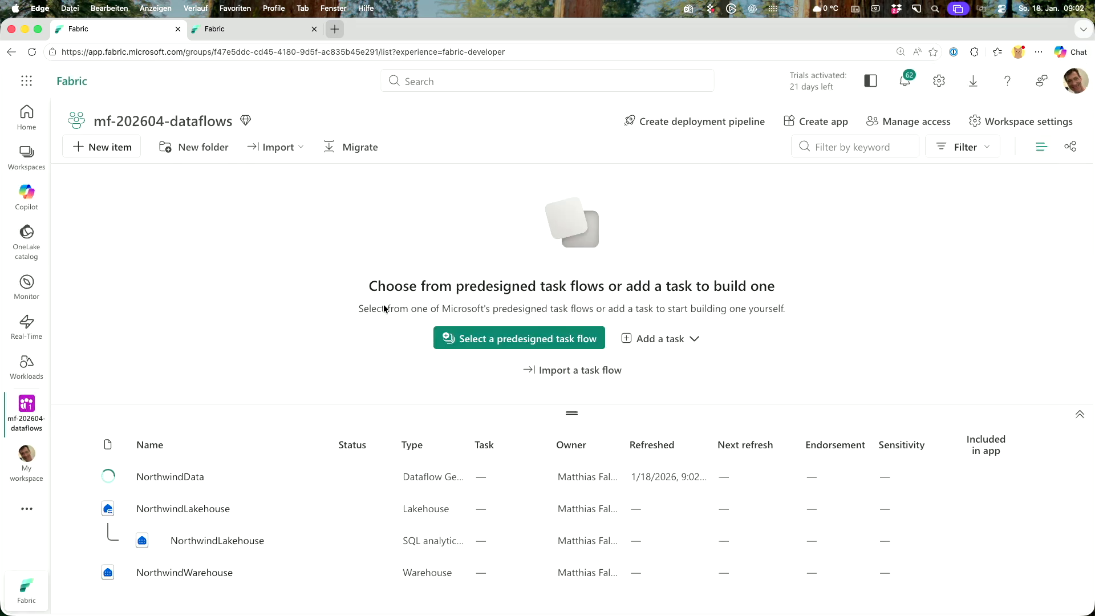
mouse_move(553, 488)
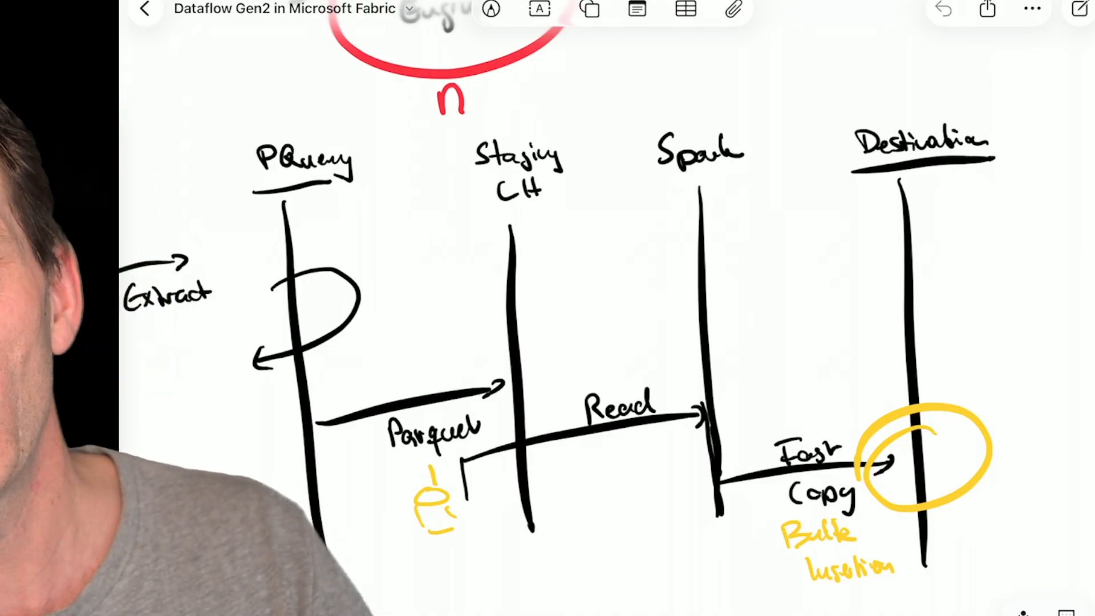
In the note "Dataflow Gen2 in Microsoft Fabric", postpone automatic handwriting refinement and handwrite a framed DFG2 title in an empty area.
scroll(685, 308, "down", 10)
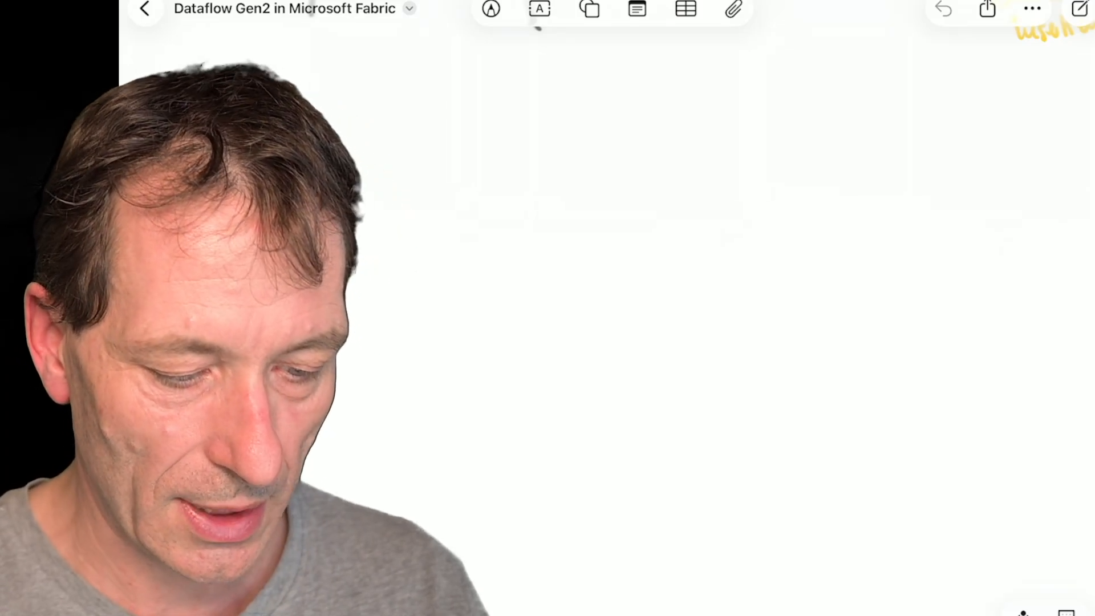
left_click(491, 9)
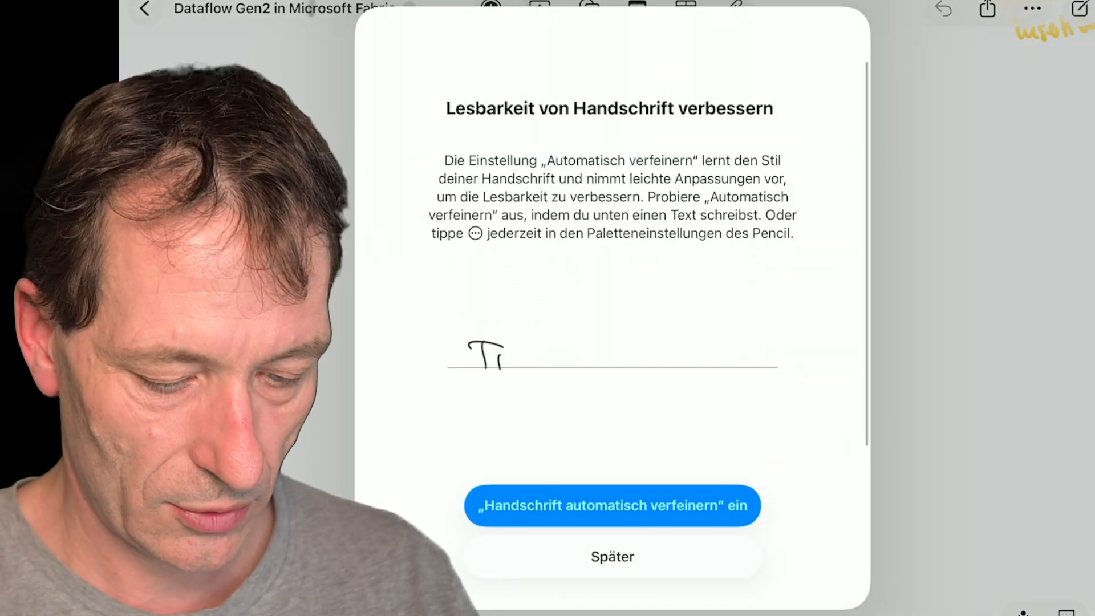
left_click(612, 556)
left_click(613, 556)
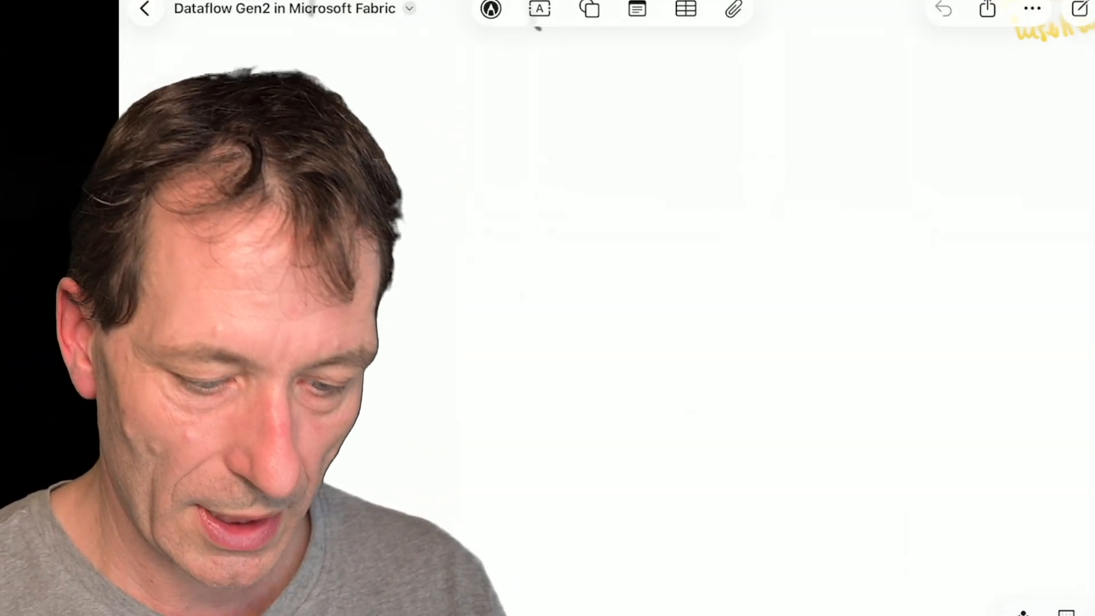
mouse_move(653, 175)
left_mouse_down()
mouse_move(665, 204)
mouse_move(698, 192)
left_mouse_up()
mouse_move(687, 175)
left_mouse_down()
mouse_move(709, 169)
mouse_move(705, 182)
mouse_move(740, 203)
mouse_move(766, 192)
left_mouse_up()
mouse_move(642, 165)
left_mouse_down()
mouse_move(648, 228)
mouse_move(790, 184)
mouse_move(621, 248)
left_mouse_up()
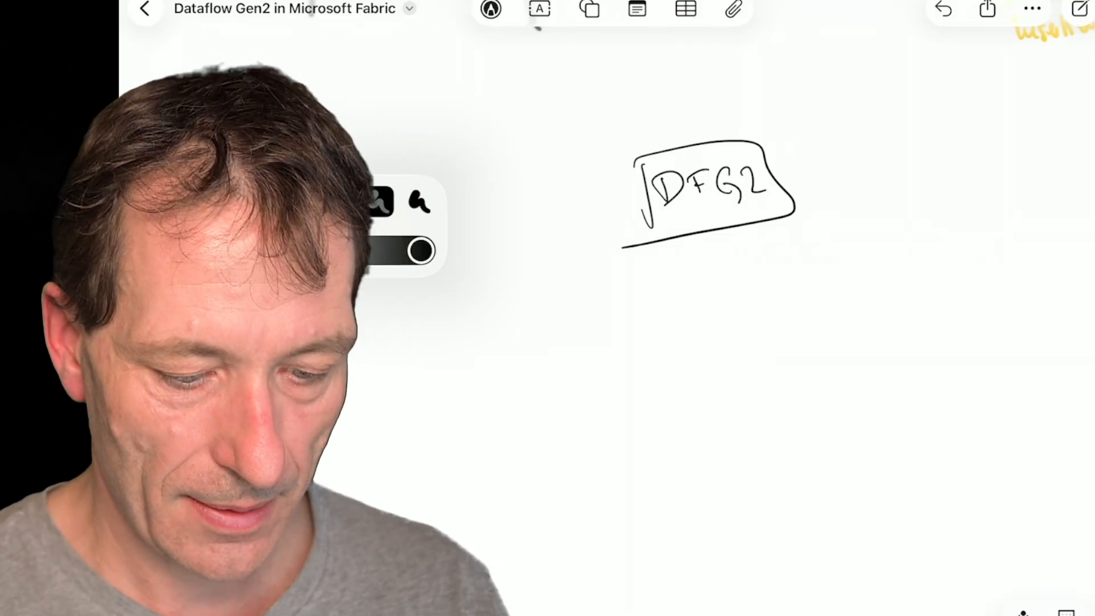
Write Source below the DFG2 title and draw an arrow labelled RAW from it down to LH.
mouse_move(697, 276)
left_mouse_down()
mouse_move(679, 301)
mouse_move(750, 282)
mouse_move(770, 289)
left_mouse_up()
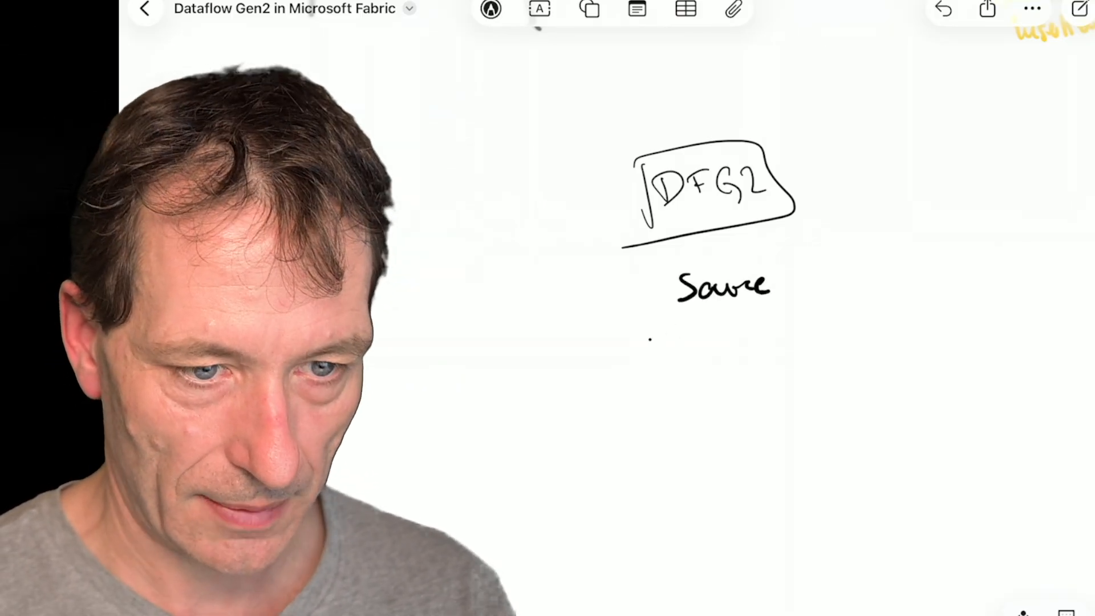
mouse_move(663, 297)
left_mouse_down()
mouse_move(557, 403)
mouse_move(560, 543)
left_mouse_up()
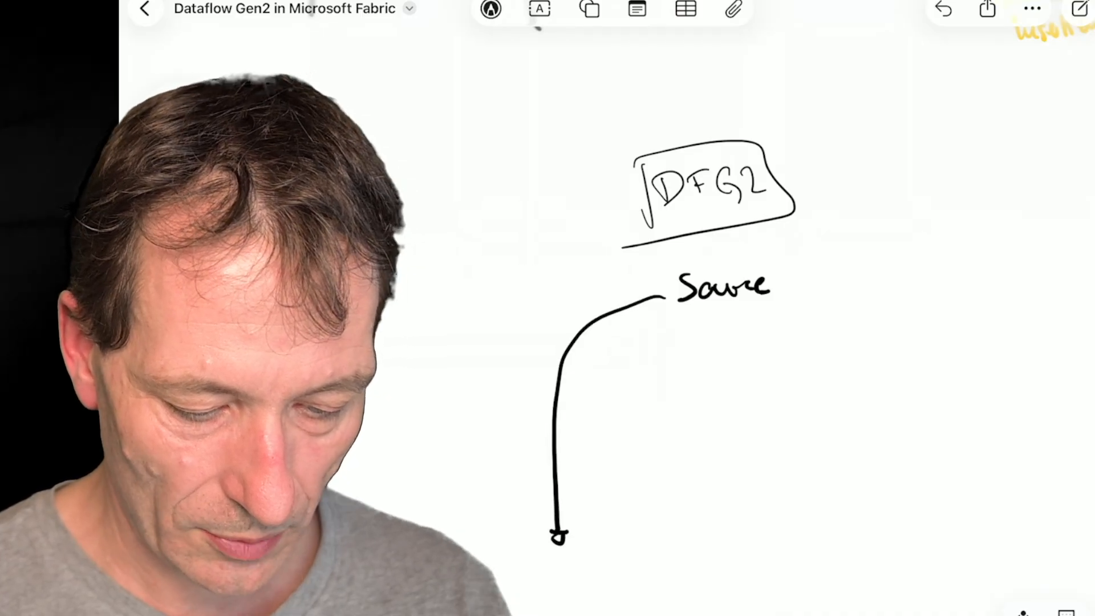
mouse_move(576, 457)
left_mouse_down()
mouse_move(580, 484)
mouse_move(620, 482)
mouse_move(654, 460)
left_mouse_up()
left_click_drag(534, 564, 560, 594)
mouse_move(572, 564)
left_mouse_down()
mouse_move(575, 596)
mouse_move(579, 581)
left_mouse_up()
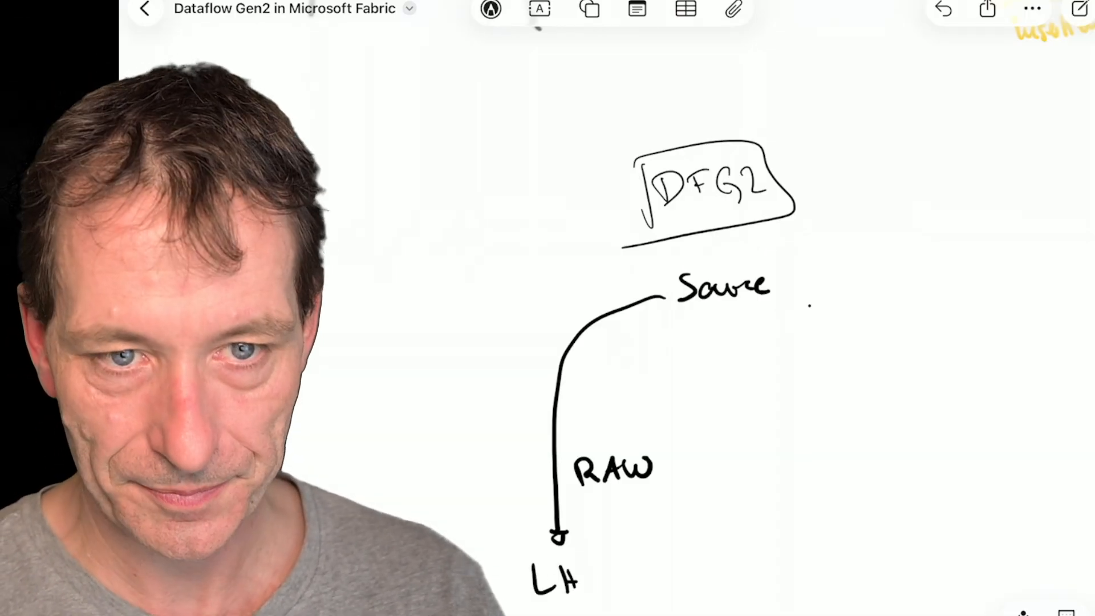
Draw a second branch from Source to the word Transform, and continue it with an arrow down to another LH.
mouse_move(795, 294)
left_mouse_down()
mouse_move(840, 345)
mouse_move(827, 381)
left_mouse_up()
mouse_move(815, 357)
left_mouse_down()
mouse_move(843, 351)
mouse_move(845, 369)
mouse_move(887, 382)
mouse_move(900, 363)
left_mouse_up()
left_click_drag(892, 367, 934, 363)
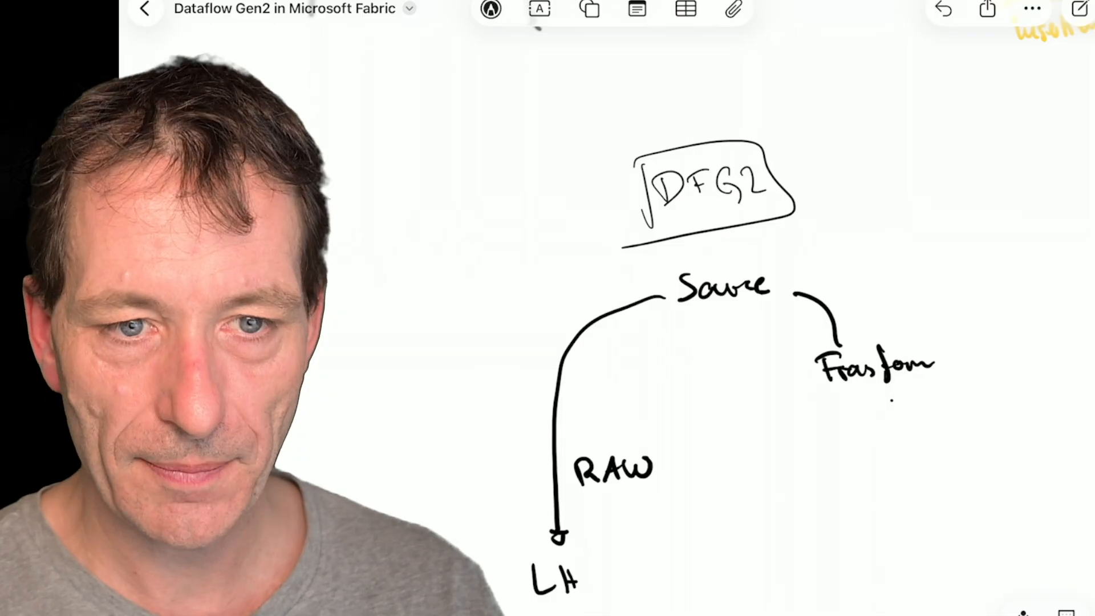
mouse_move(818, 391)
left_mouse_down()
mouse_move(788, 456)
mouse_move(781, 517)
mouse_move(792, 509)
mouse_move(792, 568)
left_mouse_up()
left_click_drag(794, 556, 808, 552)
left_click_drag(808, 542, 809, 567)
left_click_drag(549, 579, 808, 588)
Label the RAW branch's LH as Bronze and the Transform branch's LH as Silver in yellow handwriting.
scroll(713, 399, "down", 3)
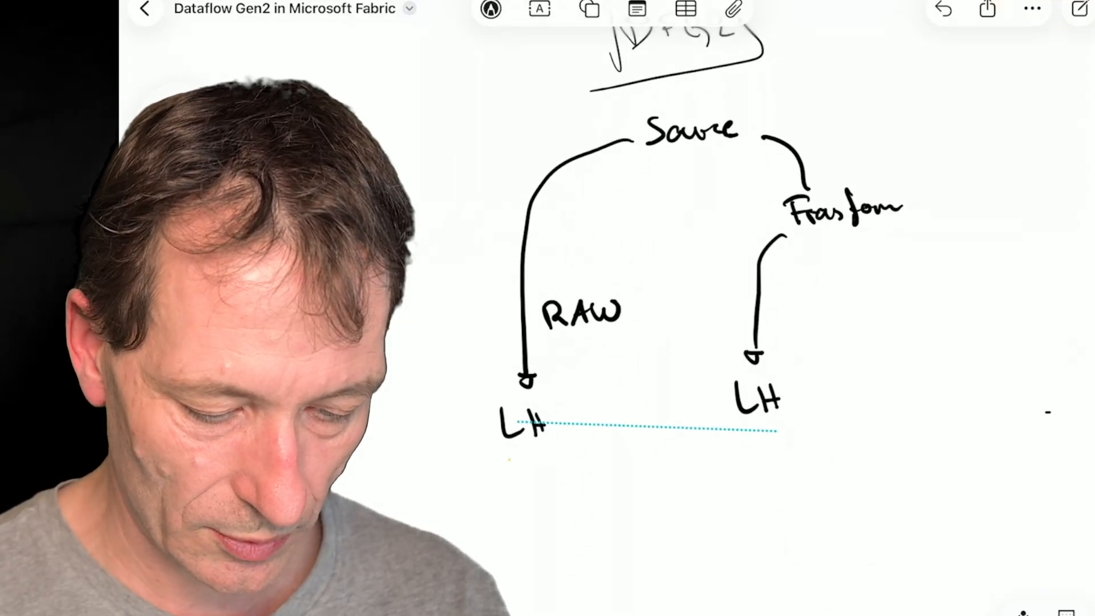
mouse_move(507, 456)
left_mouse_down()
mouse_move(513, 475)
mouse_move(520, 458)
mouse_move(515, 478)
mouse_move(542, 463)
left_mouse_up()
left_click_drag(552, 463, 593, 476)
left_click_drag(594, 471, 607, 474)
mouse_move(753, 443)
left_mouse_down()
mouse_move(736, 467)
mouse_move(760, 465)
left_mouse_up()
left_click_drag(758, 438, 776, 465)
left_click_drag(782, 452, 817, 449)
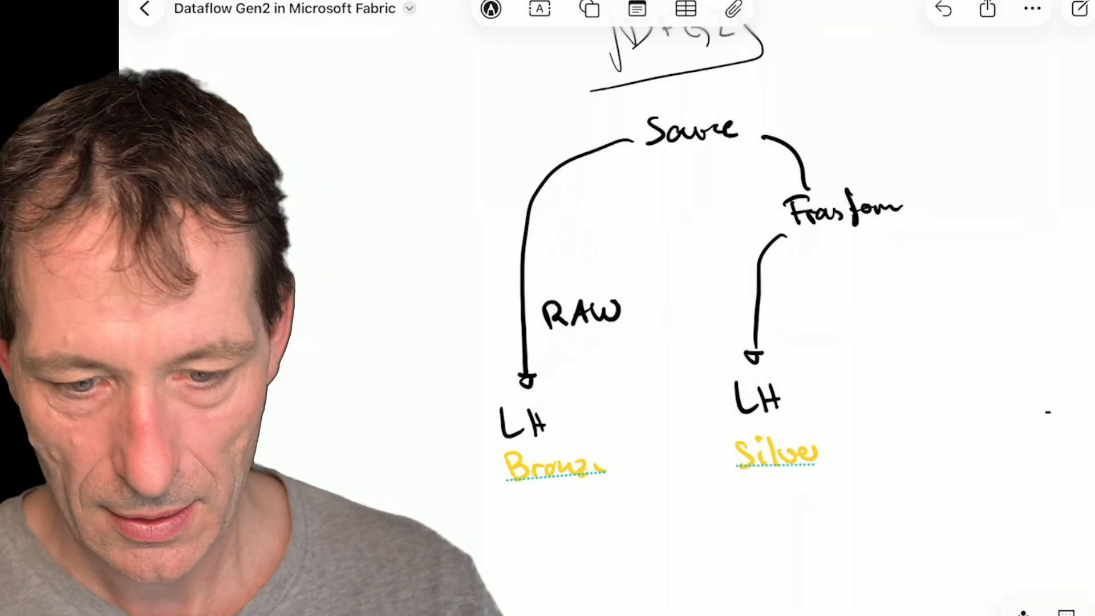
Draw a further branch from Transform to the word Aggregate, and connect it with a line down to WH.
left_click_drag(900, 228, 924, 274)
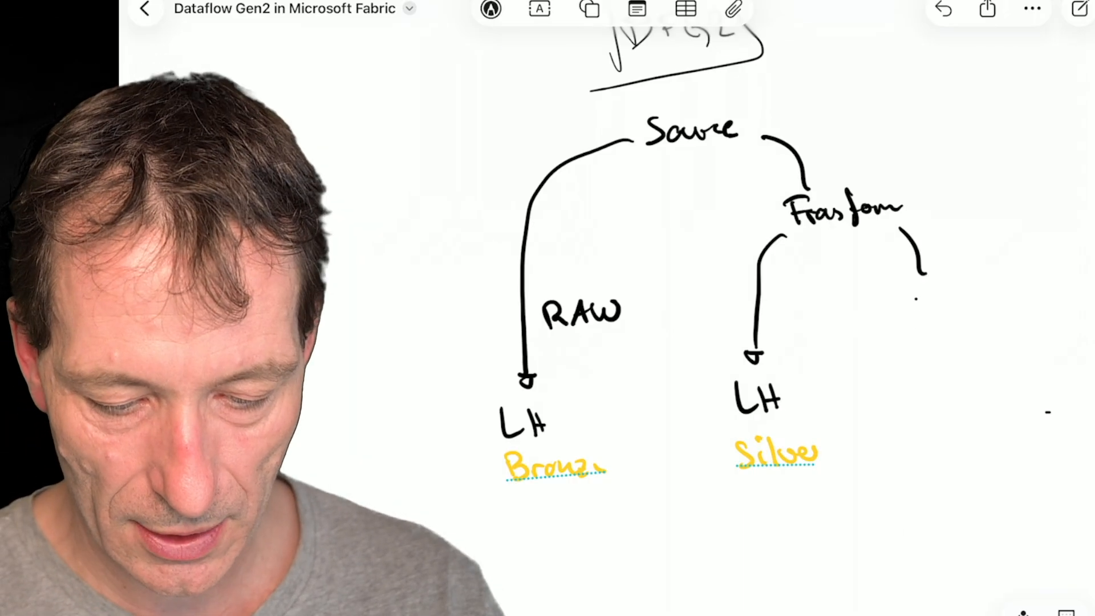
mouse_move(910, 315)
left_mouse_down()
mouse_move(941, 324)
mouse_move(955, 314)
mouse_move(958, 327)
mouse_move(979, 301)
mouse_move(996, 324)
mouse_move(1018, 277)
mouse_move(1024, 305)
left_mouse_up()
left_click_drag(990, 297, 991, 308)
mouse_move(936, 342)
left_mouse_down()
mouse_move(946, 404)
mouse_move(969, 441)
left_mouse_up()
mouse_move(979, 412)
left_mouse_down()
mouse_move(981, 439)
mouse_move(993, 424)
left_mouse_up()
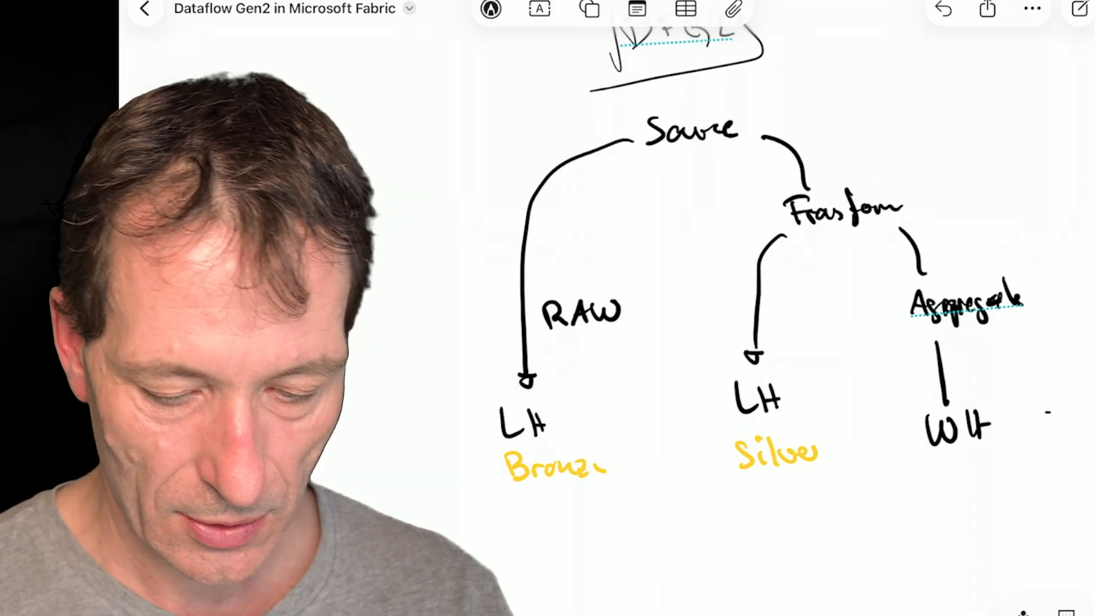
Write Gold in yellow below the WH at the end of the Aggregate branch.
left_click_drag(948, 459, 935, 502)
left_click_drag(953, 468, 960, 485)
left_click_drag(975, 470, 982, 480)
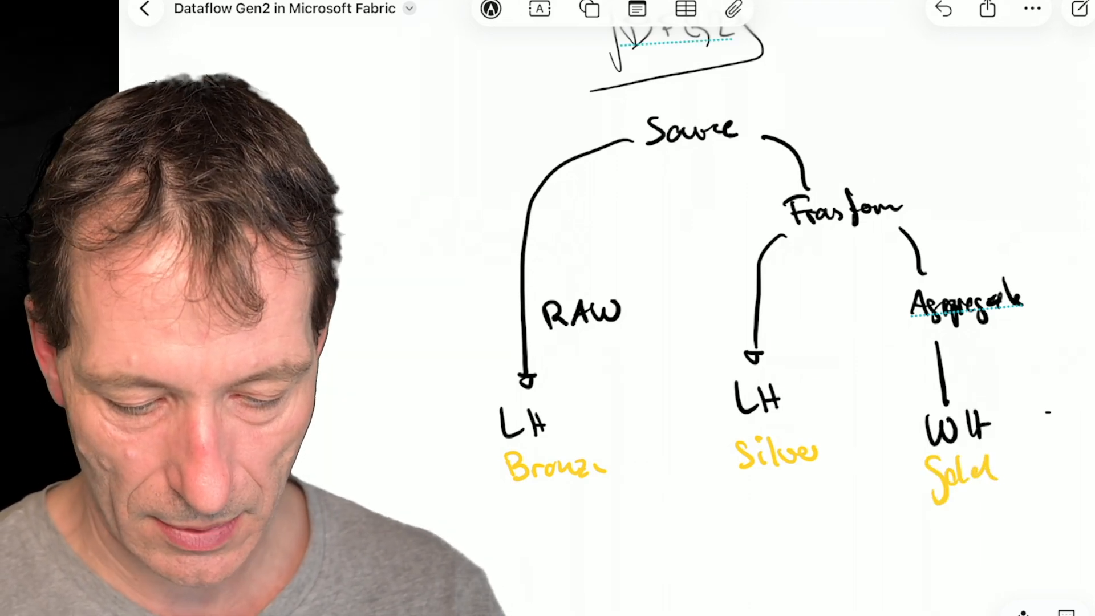
Draw a yellow frame around the Bronze, Silver and Gold targets and separate them with two vertical dividers.
mouse_move(420, 392)
left_mouse_down()
mouse_move(662, 380)
mouse_move(1055, 493)
mouse_move(497, 560)
left_mouse_up()
left_click_drag(415, 411, 440, 539)
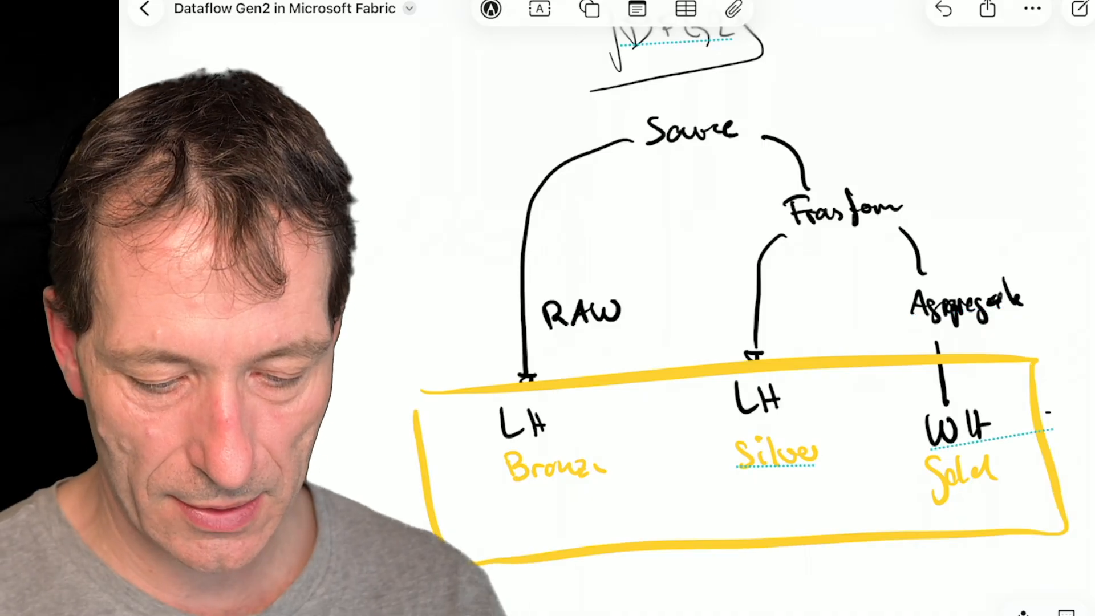
left_click_drag(635, 390, 656, 539)
left_click_drag(855, 374, 857, 513)
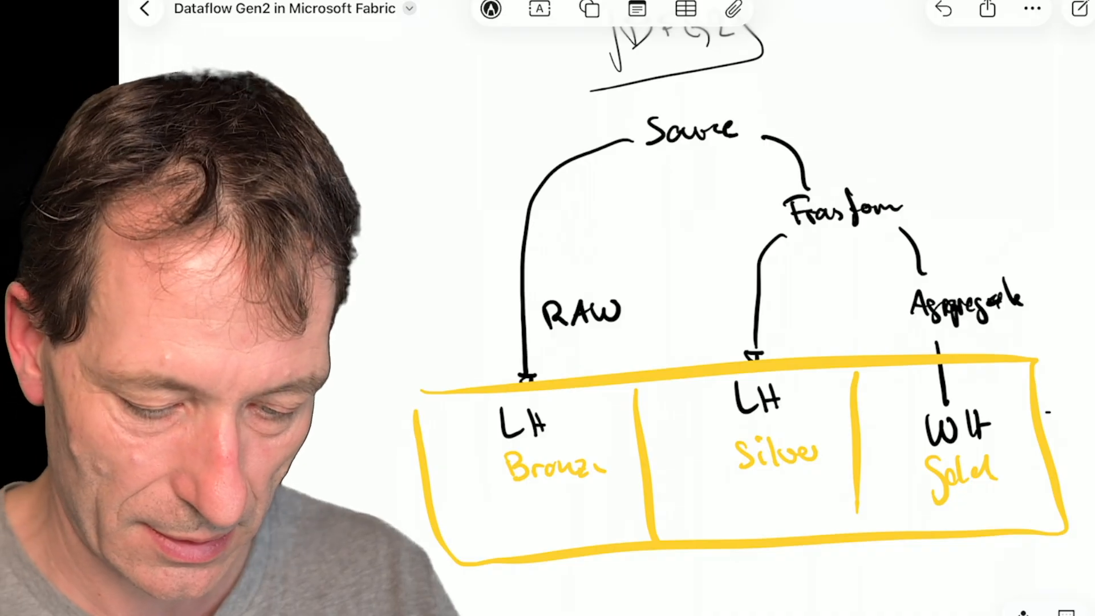
Handwrite the heading Incremental Refresh in black below the yellow frame and underline it with a thick line.
scroll(741, 342, "down", 5)
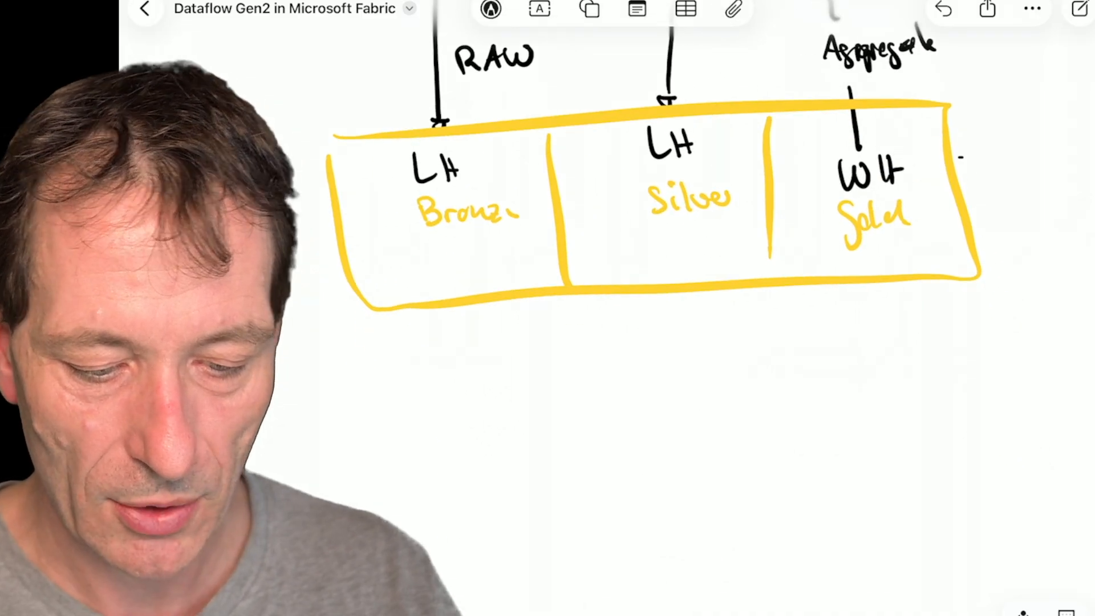
scroll(628, 228, "down", 5)
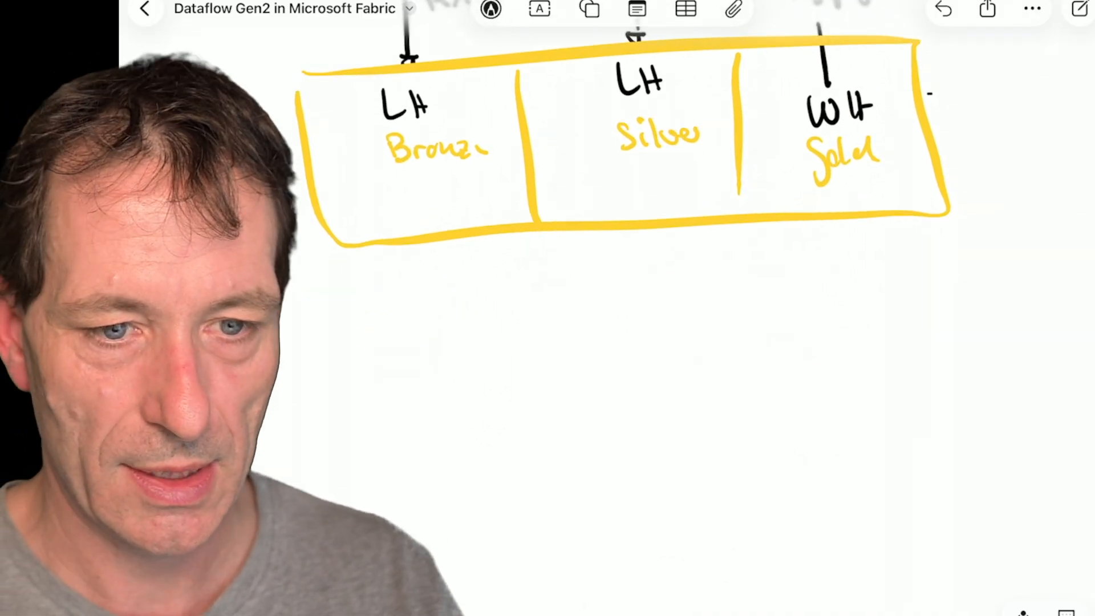
scroll(638, 85, "up", 1)
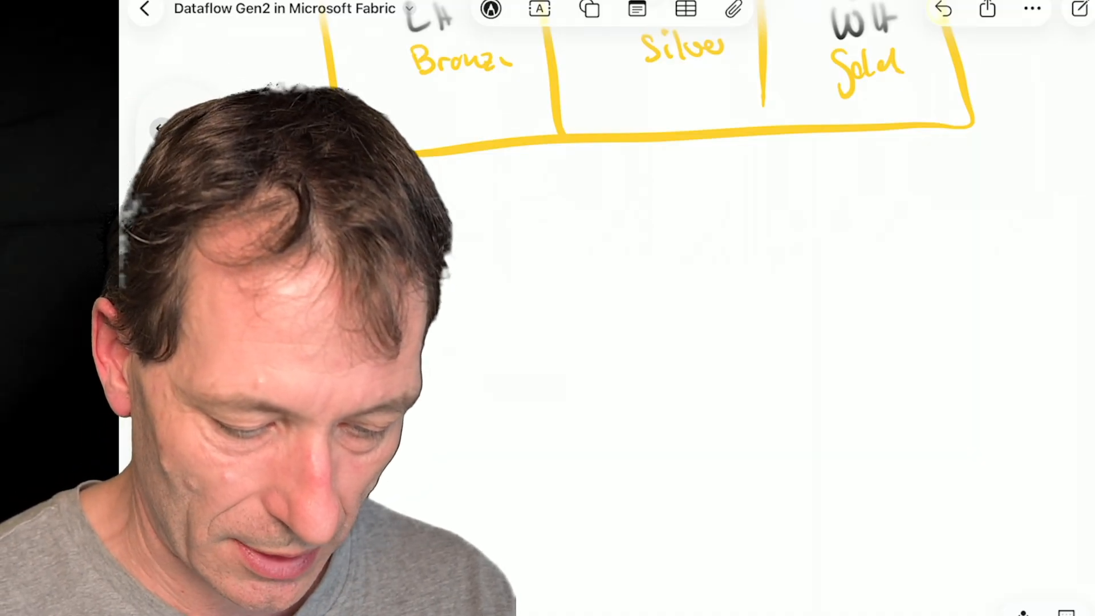
mouse_move(419, 299)
left_mouse_down()
mouse_move(435, 308)
mouse_move(558, 285)
mouse_move(690, 294)
left_mouse_up()
left_click_drag(349, 346, 735, 311)
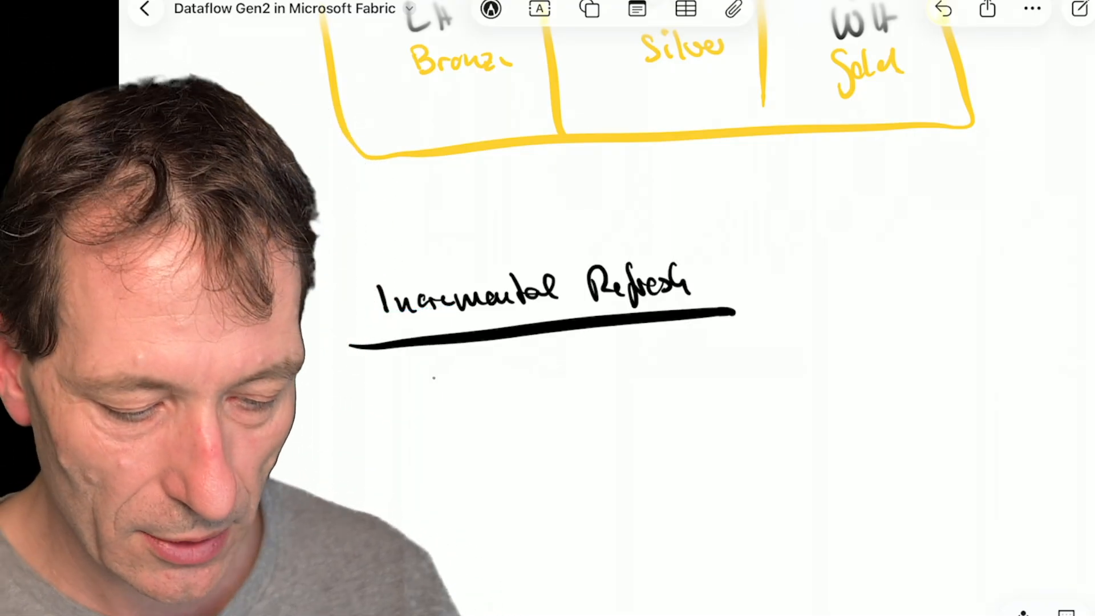
Add a handwritten bullet point reading Modified-Column under the Incremental Refresh heading.
left_click(423, 386)
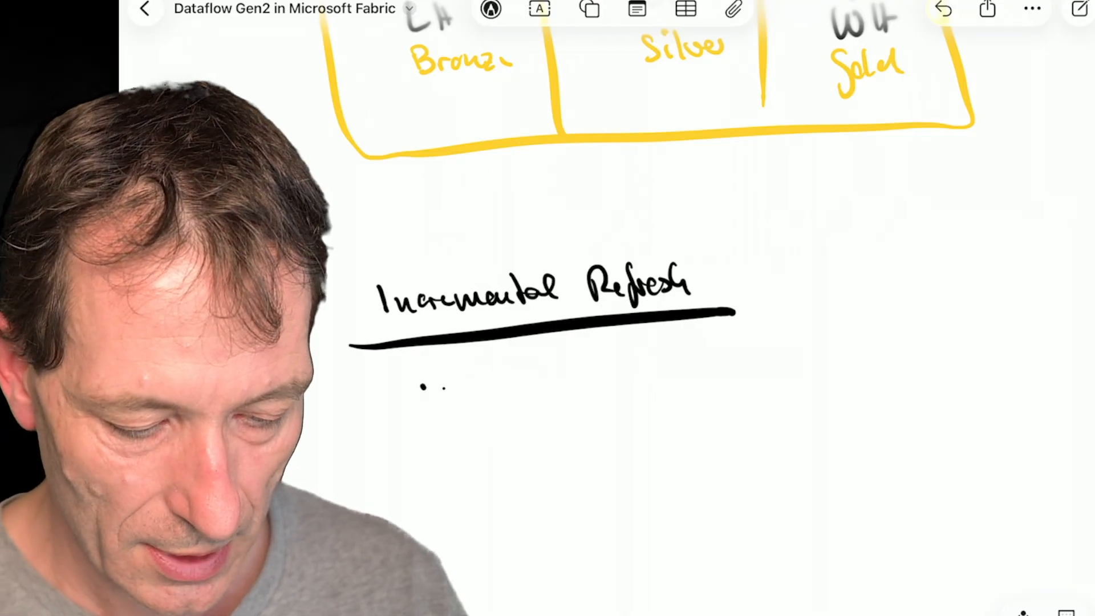
mouse_move(444, 399)
left_mouse_down()
mouse_move(482, 385)
mouse_move(512, 390)
mouse_move(504, 397)
left_mouse_up()
mouse_move(512, 381)
left_mouse_down()
mouse_move(530, 403)
mouse_move(559, 387)
left_mouse_up()
left_click(511, 369)
mouse_move(561, 378)
left_mouse_down()
mouse_move(572, 360)
mouse_move(619, 383)
mouse_move(709, 370)
left_mouse_up()
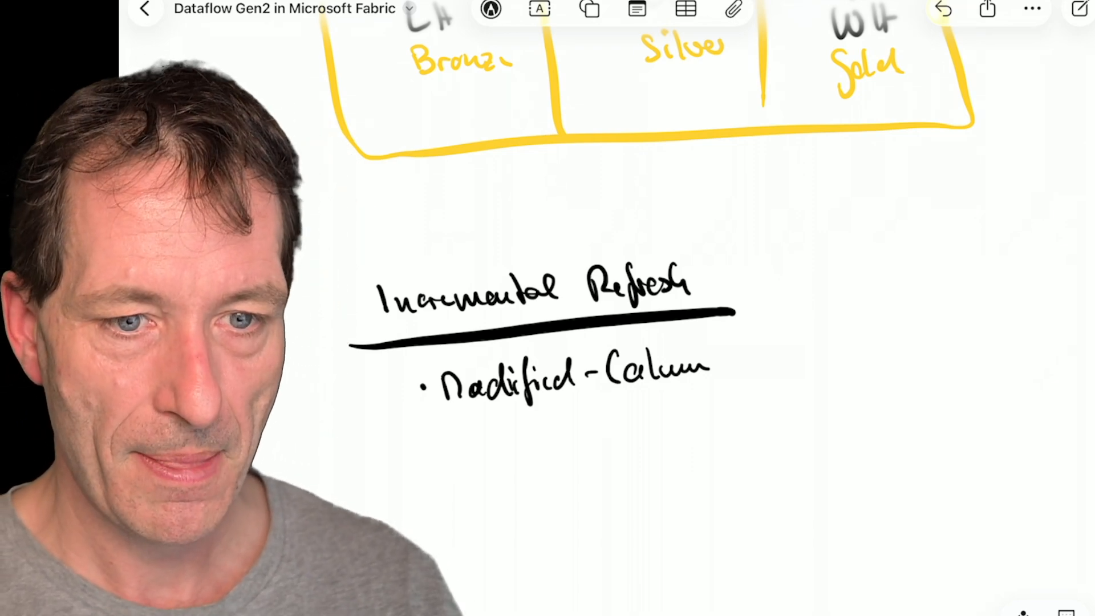
Draw a thick vertical line headed with a handwritten T below the Modified-Column bullet.
scroll(627, 307, "down", 5)
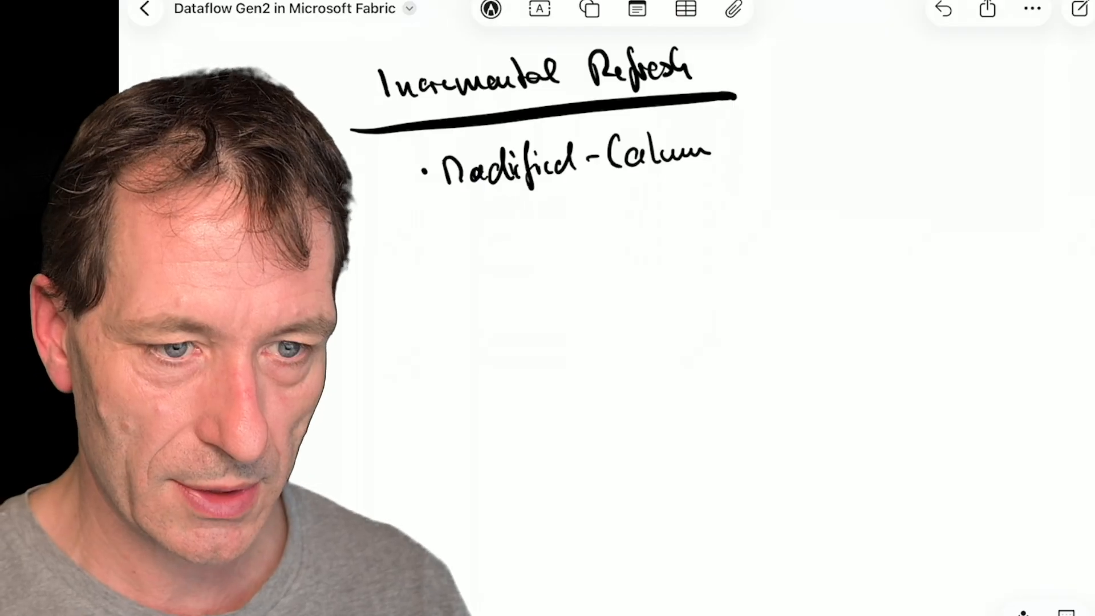
left_click_drag(436, 272, 462, 573)
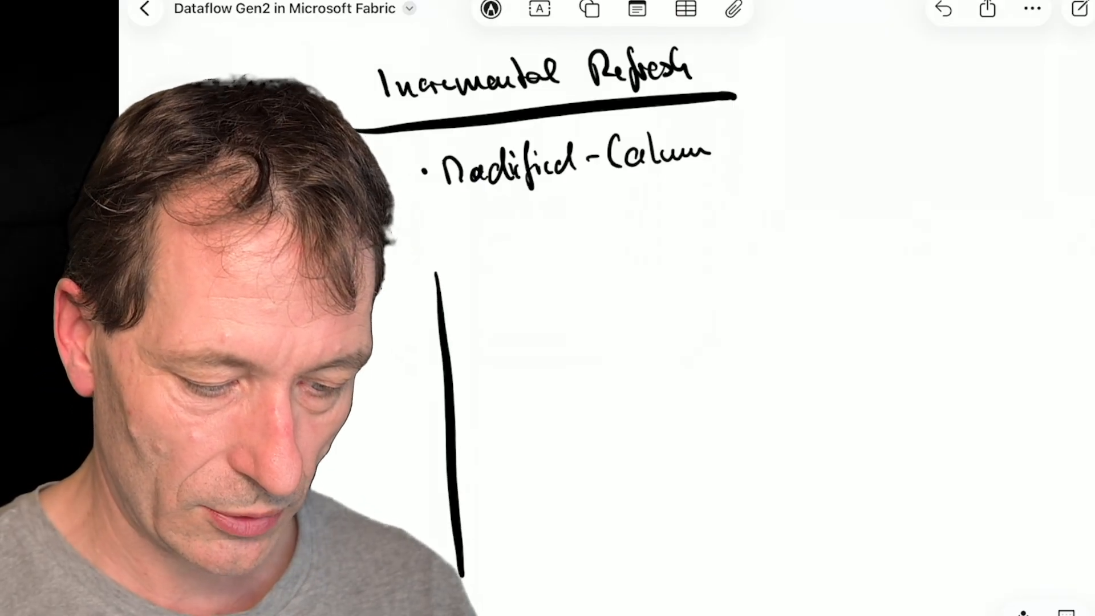
left_click_drag(425, 241, 430, 263)
left_click_drag(418, 241, 434, 241)
left_click(484, 358)
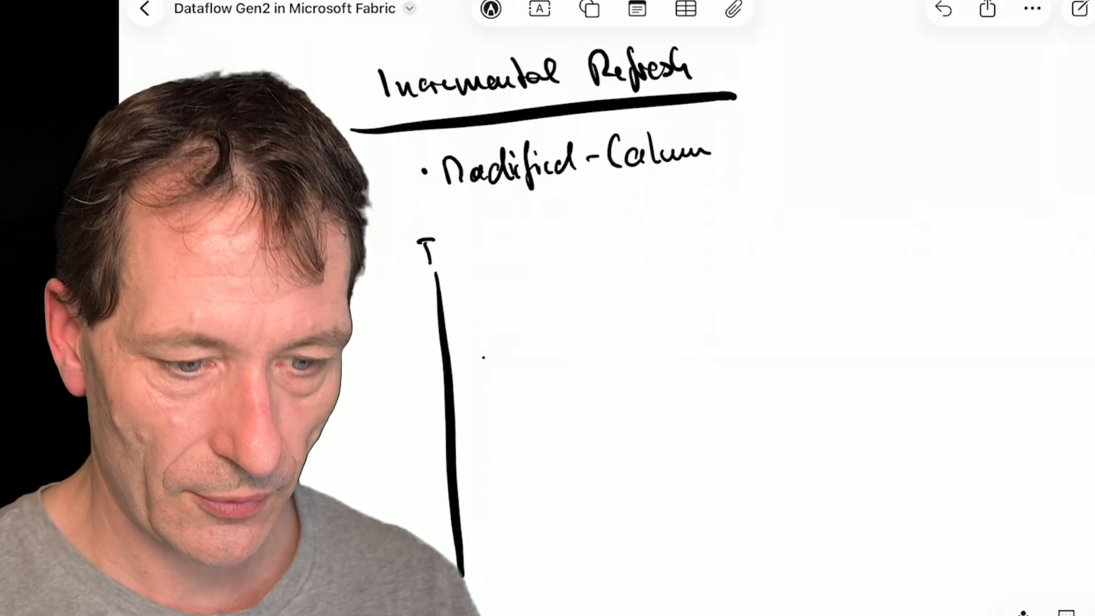
Draw an arrow pointing away from the T line and label it Load all data.
mouse_move(468, 347)
left_mouse_down()
mouse_move(700, 321)
mouse_move(697, 334)
left_mouse_up()
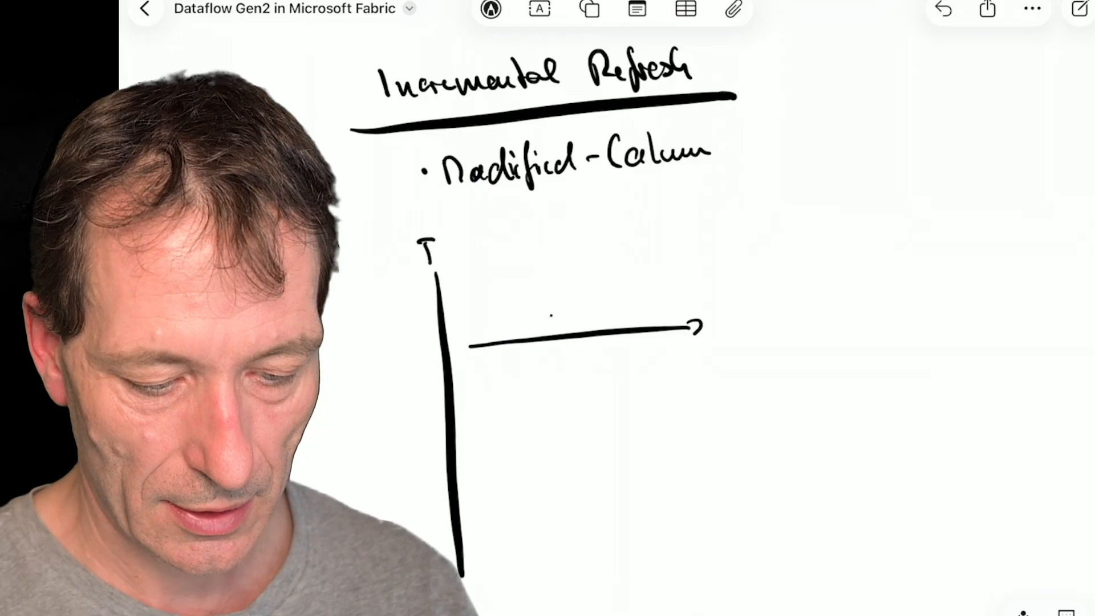
mouse_move(553, 309)
left_mouse_down()
mouse_move(570, 331)
mouse_move(595, 327)
mouse_move(606, 303)
mouse_move(635, 324)
left_mouse_up()
left_click_drag(640, 303, 642, 325)
left_click_drag(649, 302, 653, 324)
left_click_drag(592, 358, 611, 368)
mouse_move(615, 345)
left_mouse_down()
mouse_move(618, 368)
mouse_move(638, 368)
left_mouse_up()
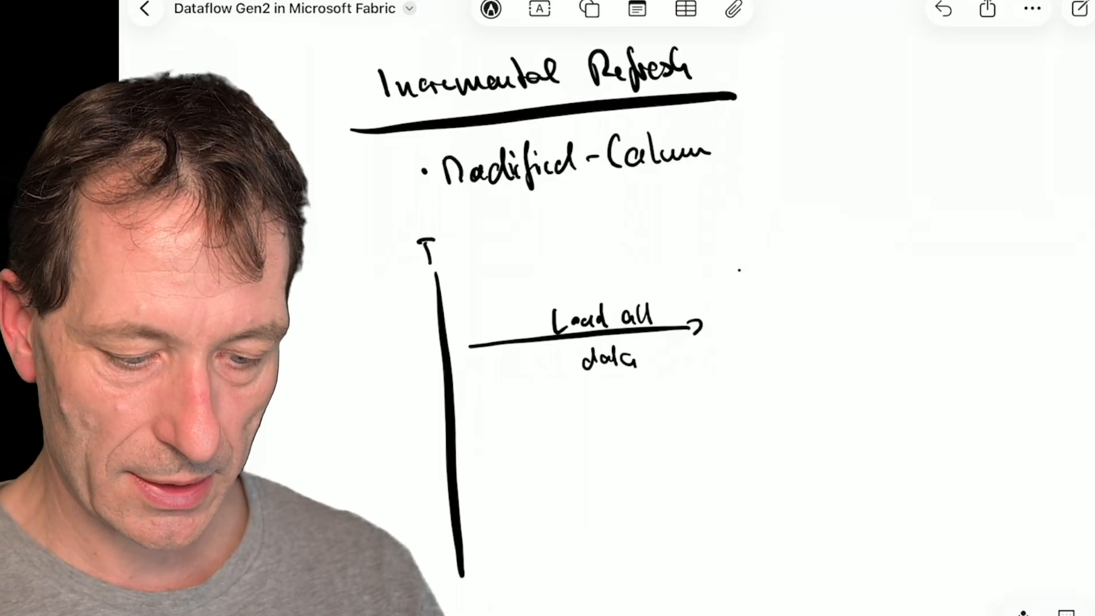
Draw a second vertical line at the tip of the Load all data arrow and head it Source.
left_click_drag(739, 268, 764, 547)
left_click_drag(717, 229, 704, 258)
mouse_move(721, 255)
left_mouse_down()
mouse_move(733, 243)
mouse_move(778, 245)
left_mouse_up()
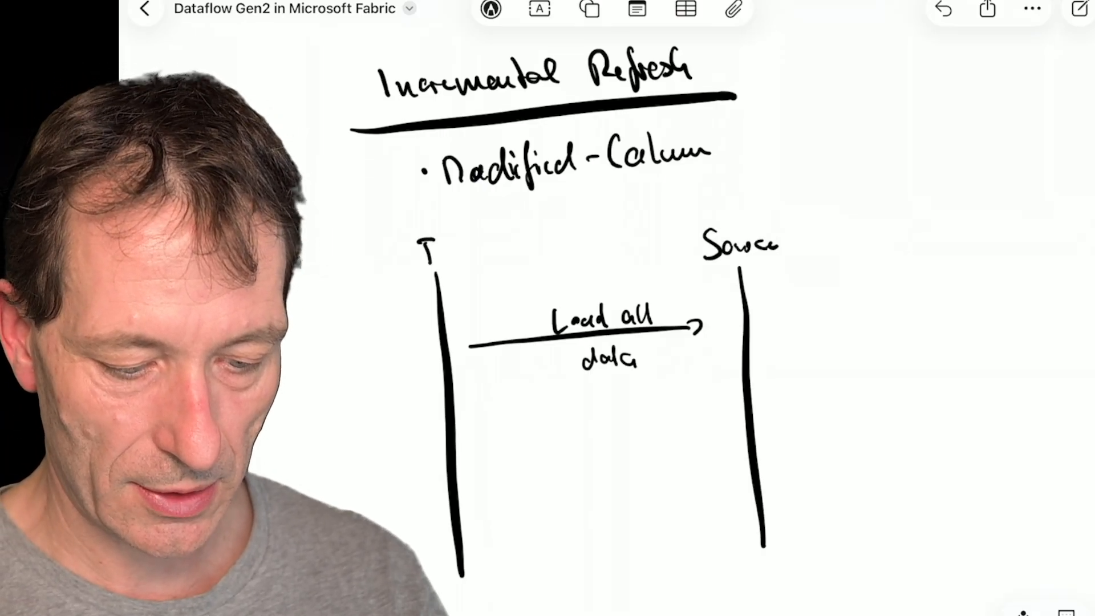
Draw a return arrow from Source back to the T line and label it 10 million rows.
mouse_move(692, 402)
left_mouse_down()
mouse_move(488, 433)
mouse_move(497, 439)
left_mouse_up()
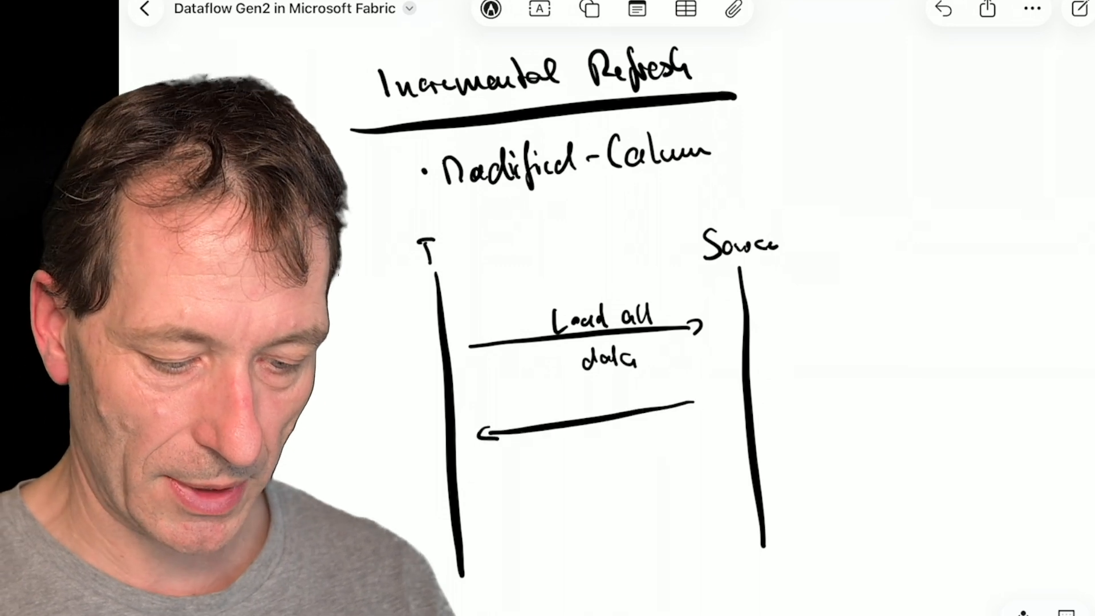
mouse_move(567, 406)
left_mouse_down()
mouse_move(580, 418)
mouse_move(600, 396)
mouse_move(654, 406)
mouse_move(671, 378)
mouse_move(702, 393)
left_mouse_up()
left_click_drag(638, 451, 699, 429)
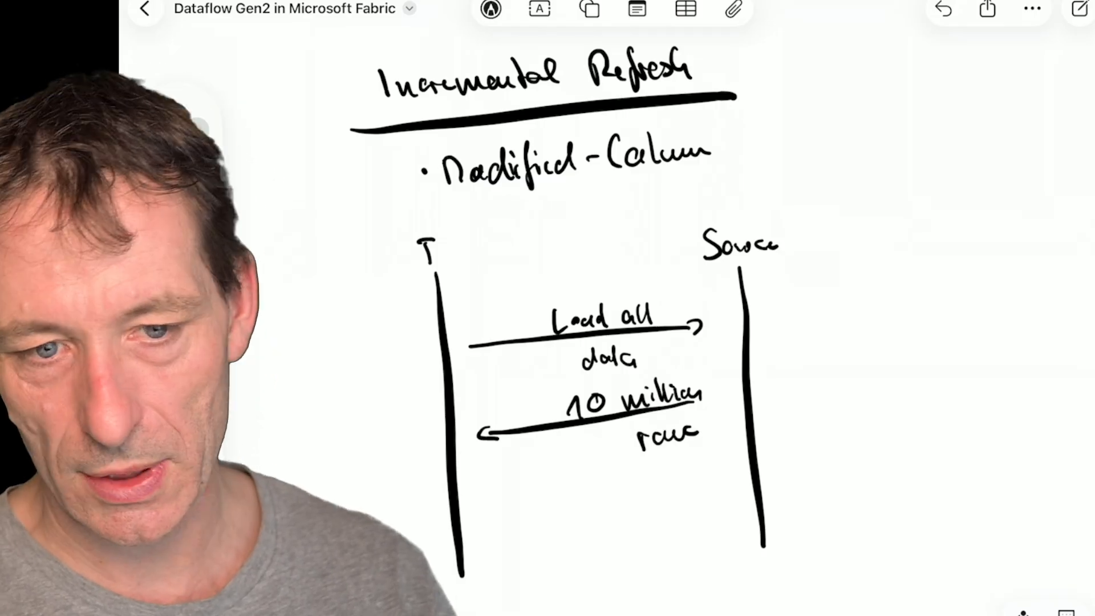
Draw an arrow from the T line across Source to a third vertical line headed Target, labelled with an underlined Insert.
mouse_move(465, 522)
left_mouse_down()
mouse_move(666, 484)
mouse_move(951, 454)
left_mouse_up()
mouse_move(960, 283)
left_mouse_down()
mouse_move(966, 267)
mouse_move(999, 539)
left_mouse_up()
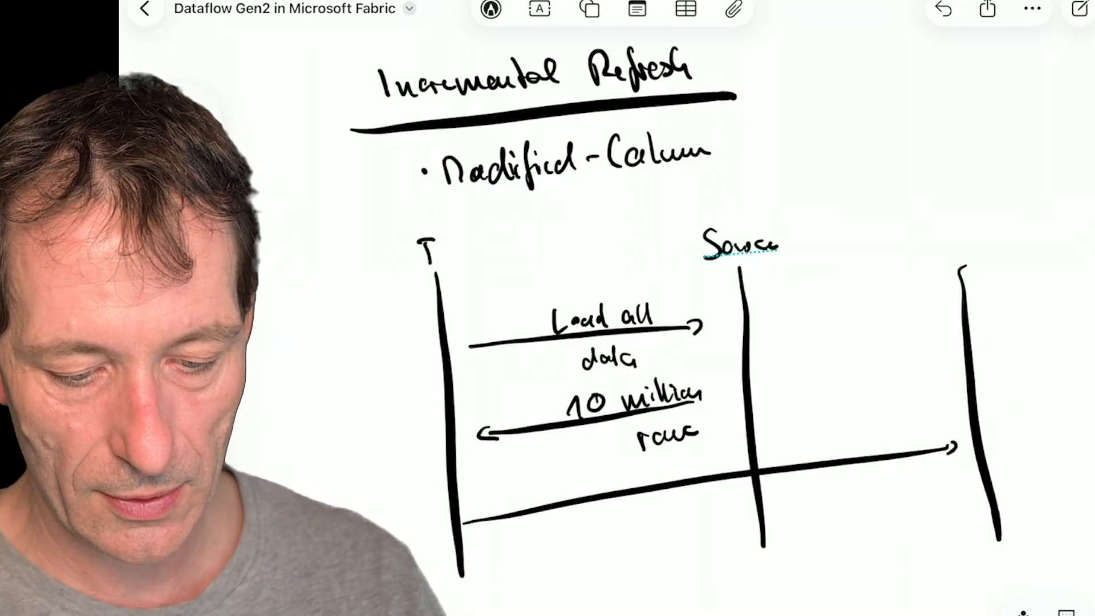
mouse_move(938, 231)
left_mouse_down()
mouse_move(955, 230)
mouse_move(982, 262)
mouse_move(999, 239)
left_mouse_up()
scroll(684, 342, "down", 5)
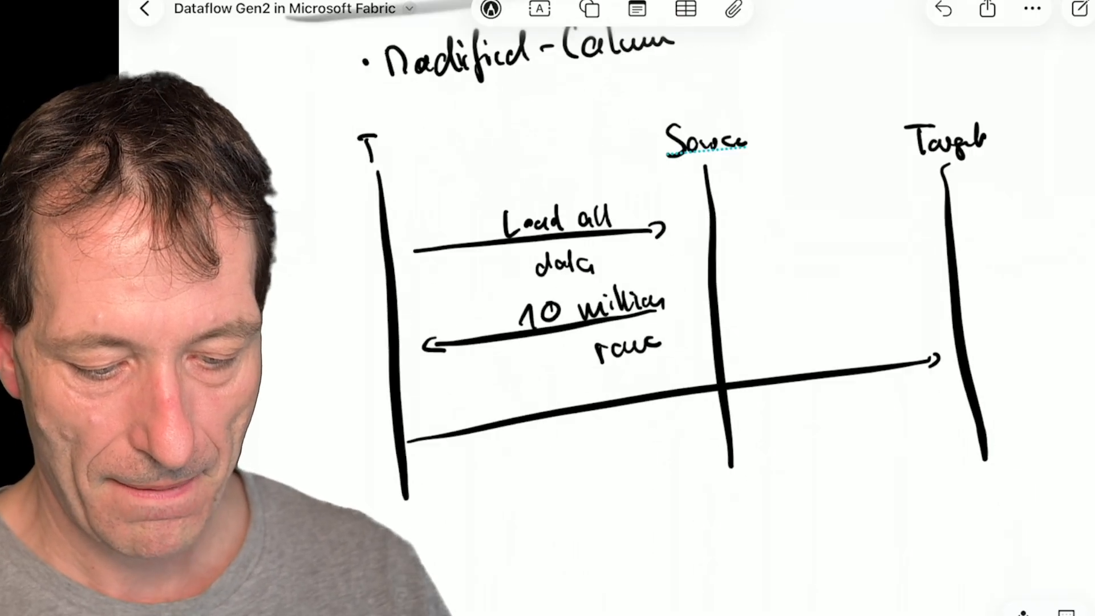
mouse_move(750, 301)
left_mouse_down()
mouse_move(765, 319)
mouse_move(816, 308)
left_mouse_up()
left_click_drag(759, 341, 828, 323)
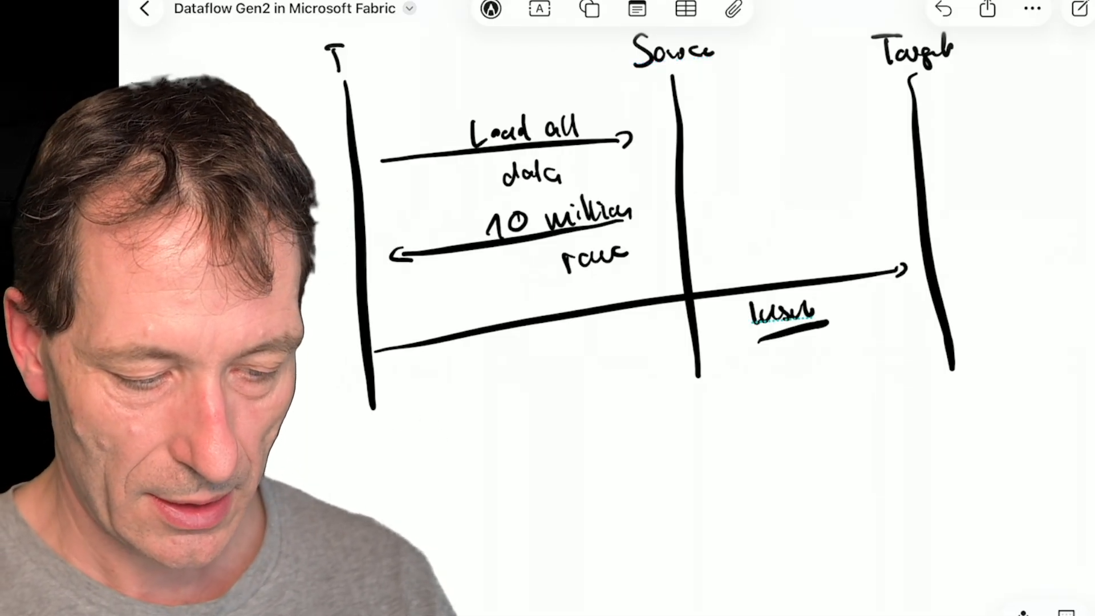
Number the first run with a circled 1, extend all three lines downwards for a circled 2, and separate both runs with a thick horizontal line.
mouse_move(367, 81)
left_mouse_down()
mouse_move(372, 102)
mouse_move(377, 75)
left_mouse_up()
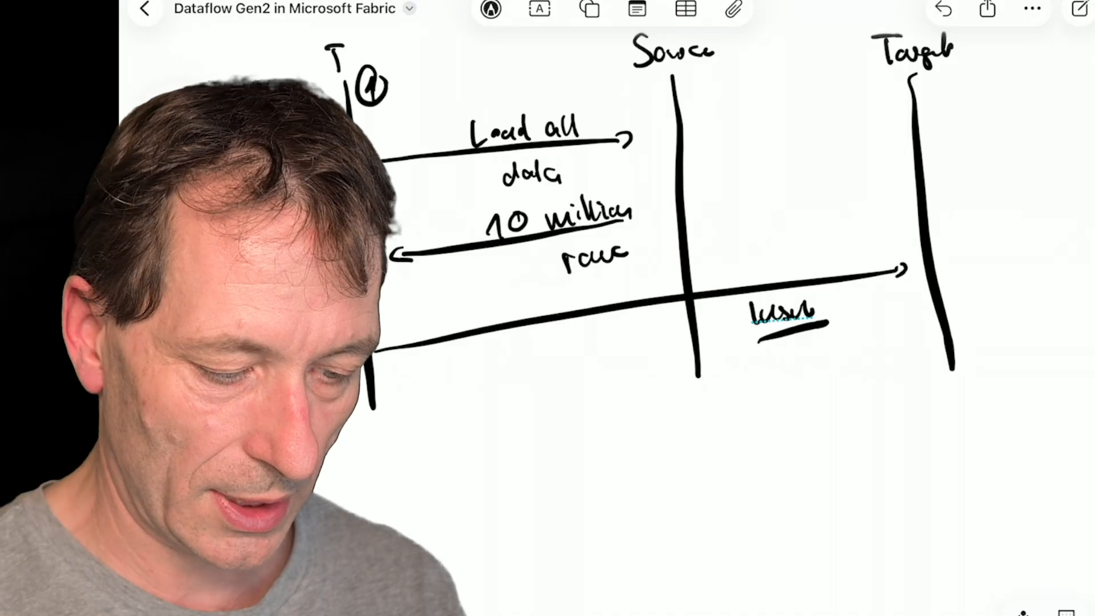
left_click_drag(396, 420, 408, 434)
left_click_drag(402, 411, 389, 524)
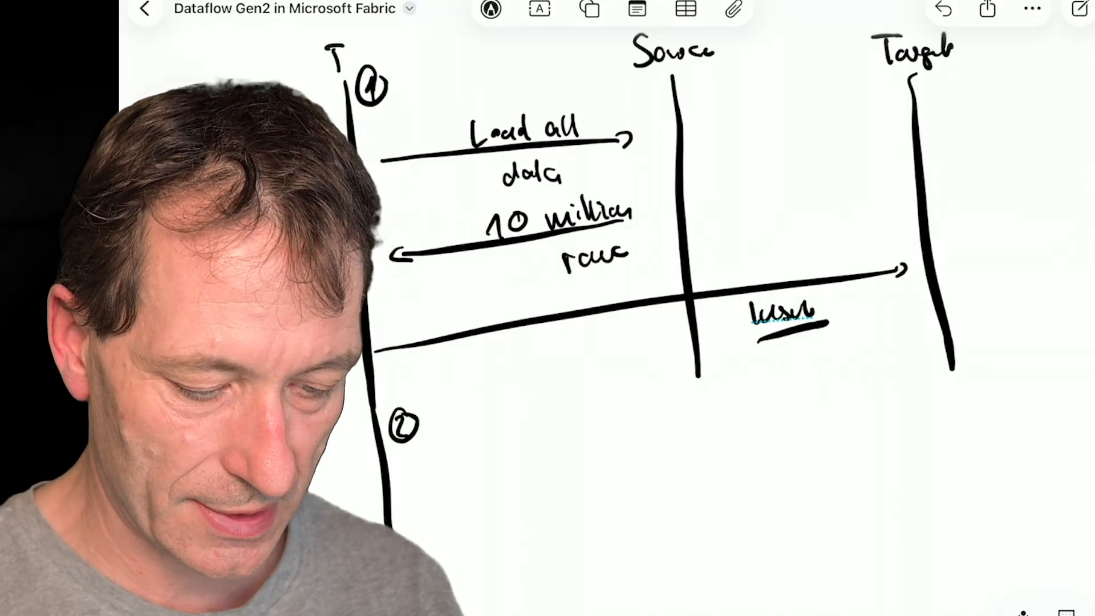
left_click_drag(694, 358, 709, 540)
left_click_drag(952, 365, 961, 572)
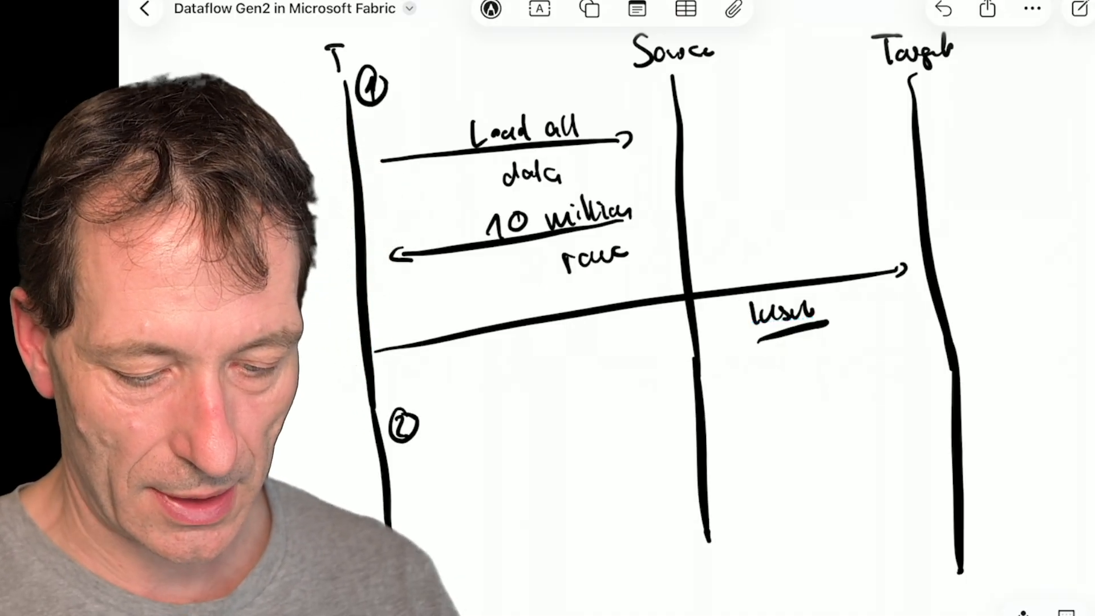
left_click_drag(314, 409, 1030, 349)
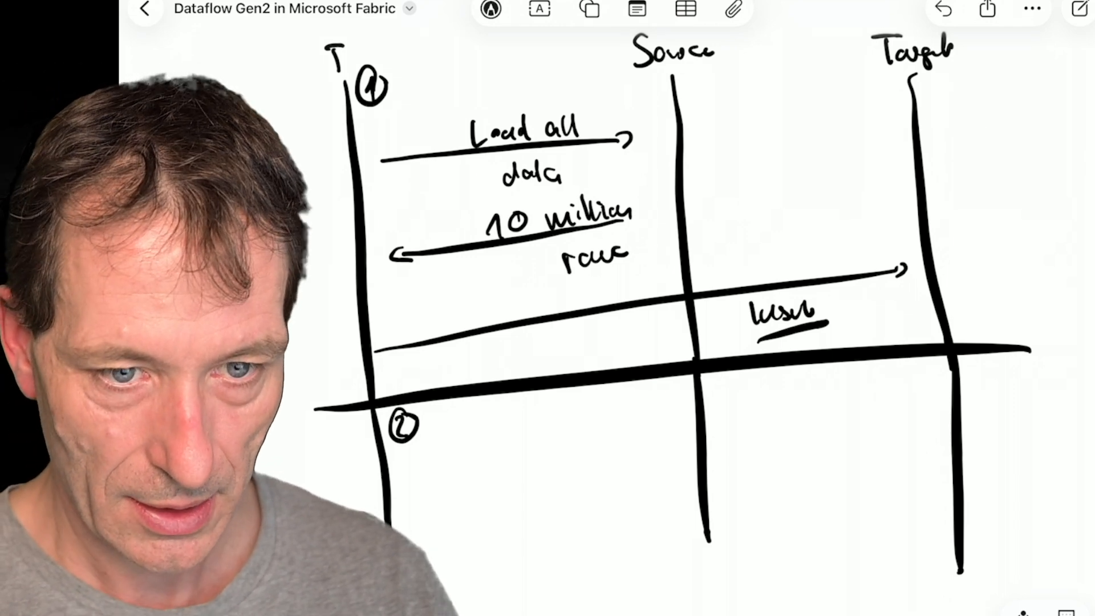
In the second run, draw an arrow from the T line to Source labelled Date > Last Refresh.
left_click_drag(401, 475, 688, 447)
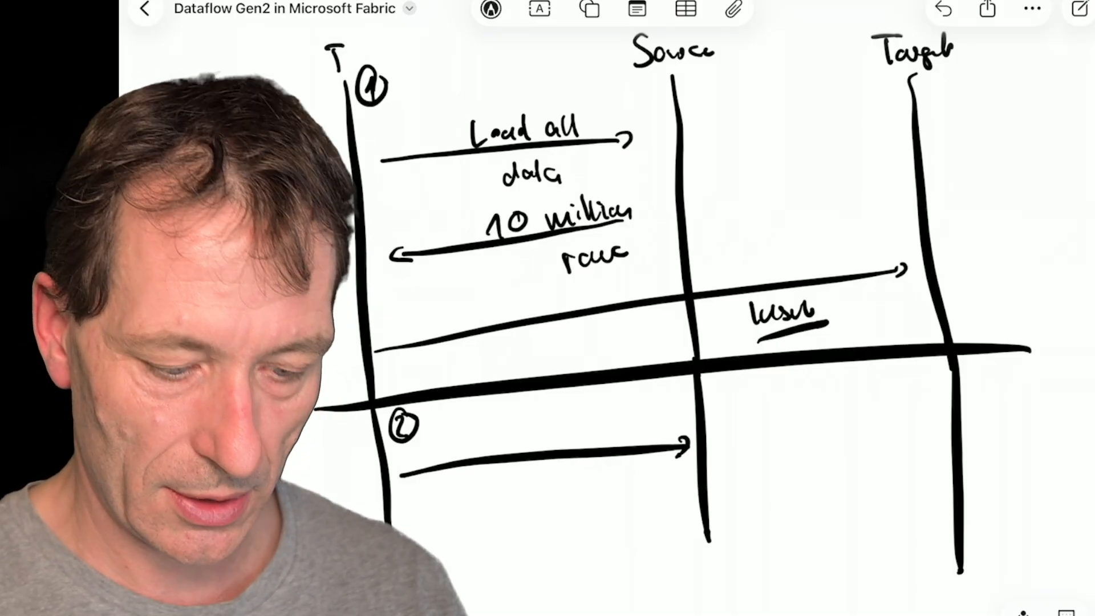
mouse_move(498, 429)
left_mouse_down()
mouse_move(501, 450)
mouse_move(528, 447)
left_mouse_up()
mouse_move(533, 426)
left_mouse_down()
mouse_move(531, 446)
mouse_move(589, 441)
left_mouse_up()
left_click_drag(600, 429, 602, 443)
mouse_move(612, 417)
left_mouse_down()
mouse_move(615, 441)
mouse_move(644, 435)
left_mouse_up()
left_click_drag(640, 431, 650, 446)
mouse_move(655, 433)
left_mouse_down()
mouse_move(675, 428)
mouse_move(674, 440)
left_mouse_up()
left_click_drag(683, 412, 692, 434)
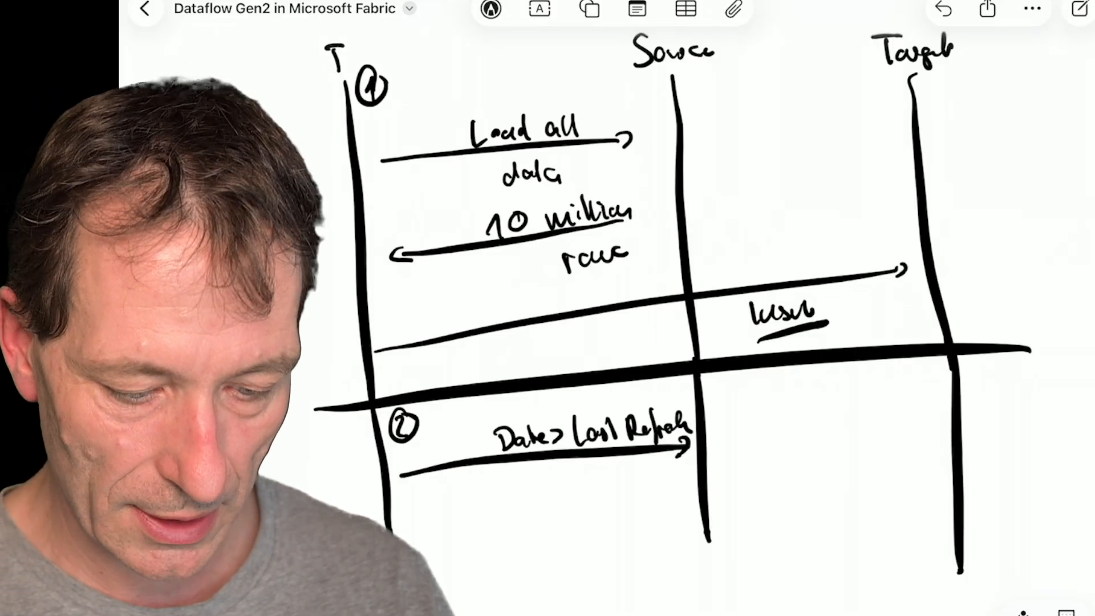
Add a return arrow from Source labelled 50k and an arrow from the T line to Target labelled Append.
left_click_drag(680, 488, 445, 512)
mouse_move(504, 483)
left_mouse_down()
mouse_move(520, 483)
mouse_move(498, 500)
mouse_move(528, 483)
mouse_move(566, 498)
left_mouse_up()
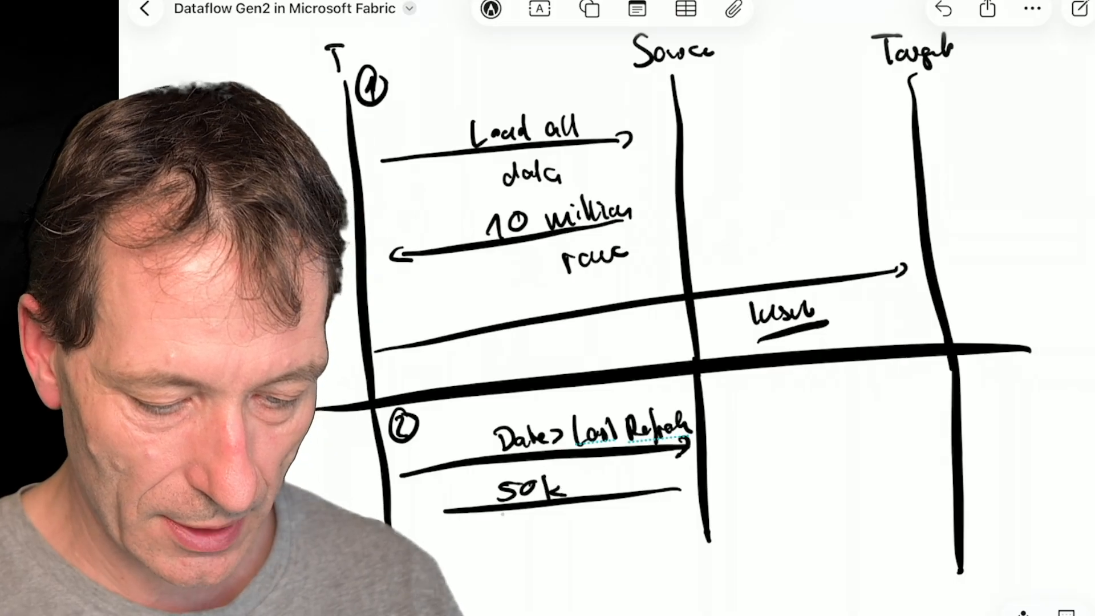
left_click_drag(439, 501, 443, 519)
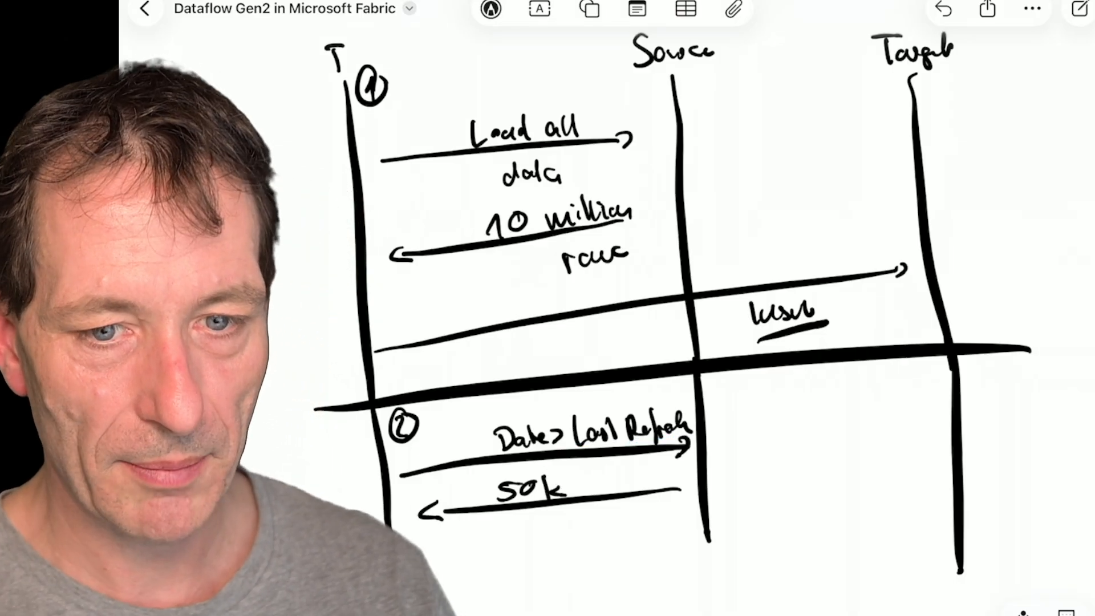
left_click_drag(400, 539, 935, 505)
mouse_move(788, 505)
left_mouse_down()
mouse_move(815, 490)
mouse_move(834, 504)
mouse_move(855, 499)
mouse_move(881, 473)
left_mouse_up()
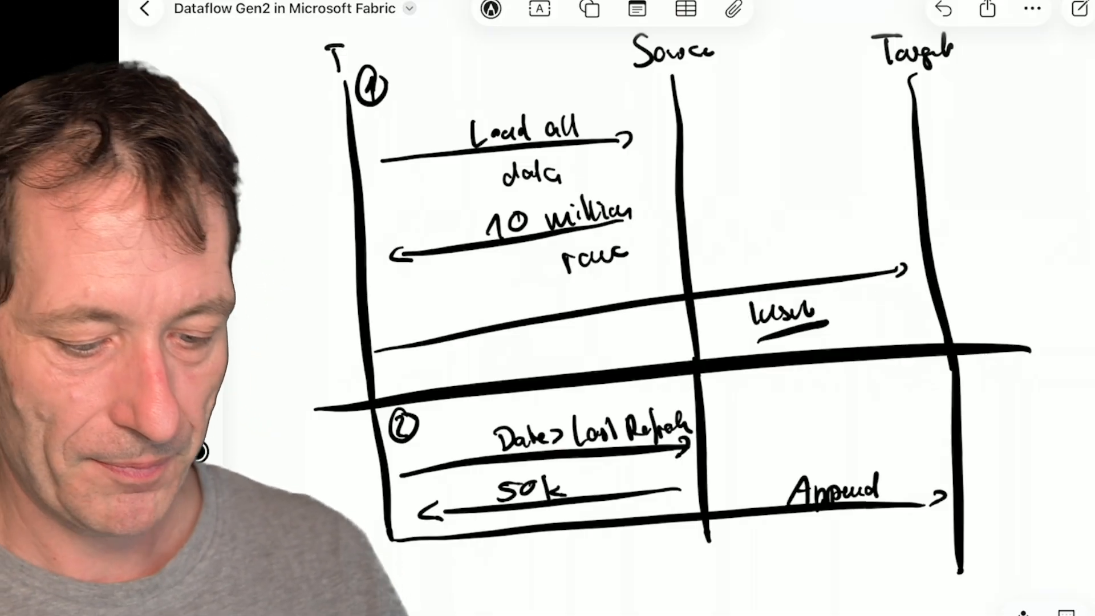
Draw a large rectangular frame below the sequence diagram and write Pipeline above it.
scroll(203, 452, "down", 10)
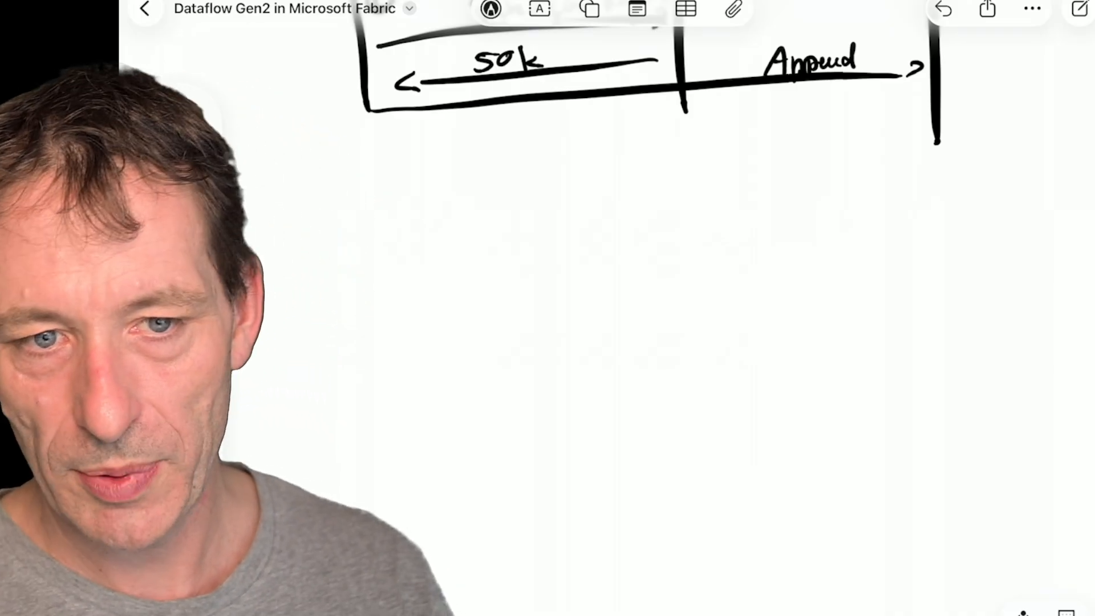
left_click_drag(354, 293, 367, 446)
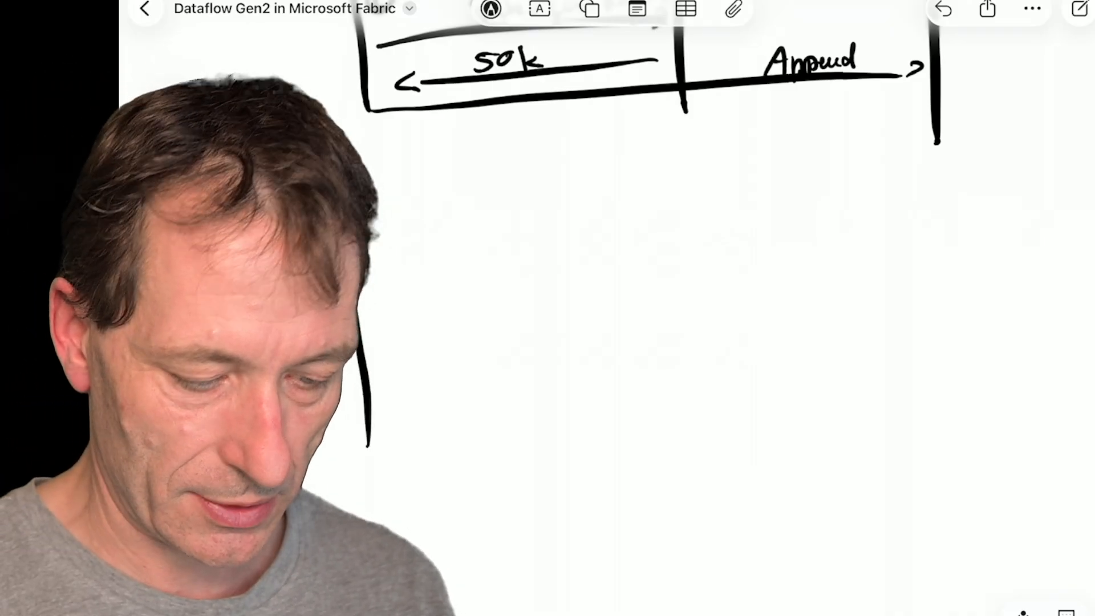
mouse_move(354, 265)
left_mouse_down()
mouse_move(855, 228)
mouse_move(833, 441)
mouse_move(355, 475)
left_mouse_up()
left_click_drag(551, 211, 552, 233)
mouse_move(549, 209)
left_mouse_down()
mouse_move(554, 223)
mouse_move(578, 231)
left_mouse_up()
left_click(575, 210)
left_click_drag(586, 221, 681, 226)
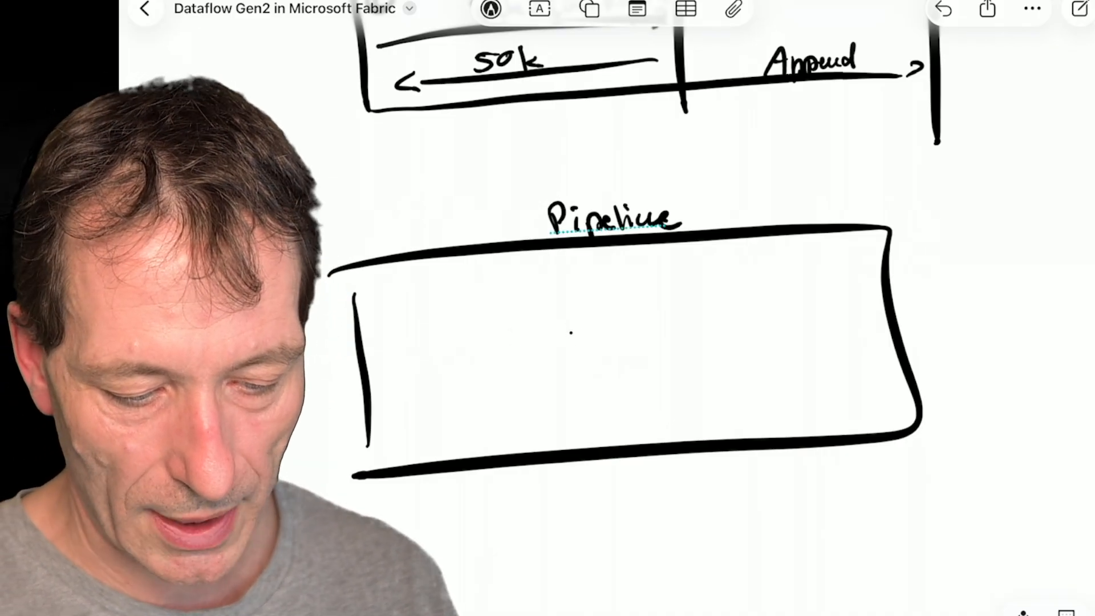
Draw a small box in the middle of the Pipeline frame and write DF in it.
mouse_move(565, 322)
left_mouse_down()
mouse_move(574, 356)
mouse_move(639, 361)
left_mouse_up()
left_click_drag(637, 362, 583, 373)
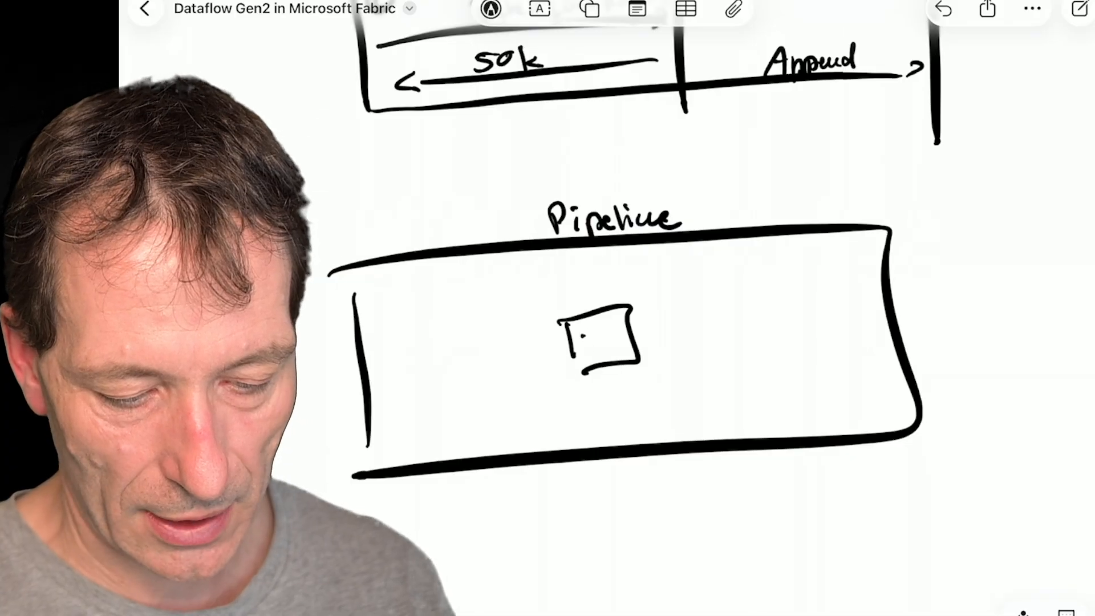
left_click_drag(582, 329, 584, 357)
mouse_move(584, 331)
left_mouse_down()
mouse_move(587, 357)
mouse_move(603, 352)
left_mouse_up()
left_click_drag(603, 332, 621, 323)
left_click_drag(604, 342, 616, 340)
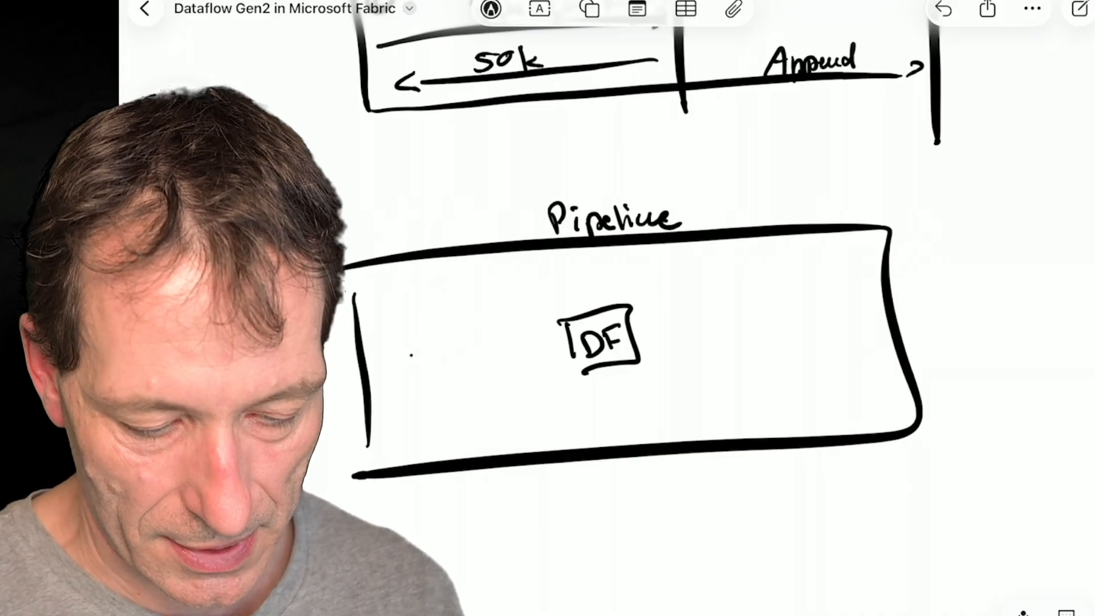
Write CD in front of the DF box with an arrow leading to it, and draw an outgoing arrow behind DF.
left_click_drag(422, 347, 432, 376)
mouse_move(434, 344)
left_mouse_down()
mouse_move(434, 377)
mouse_move(533, 351)
mouse_move(531, 361)
left_mouse_up()
left_click_drag(664, 338, 733, 328)
left_click_drag(725, 325, 731, 344)
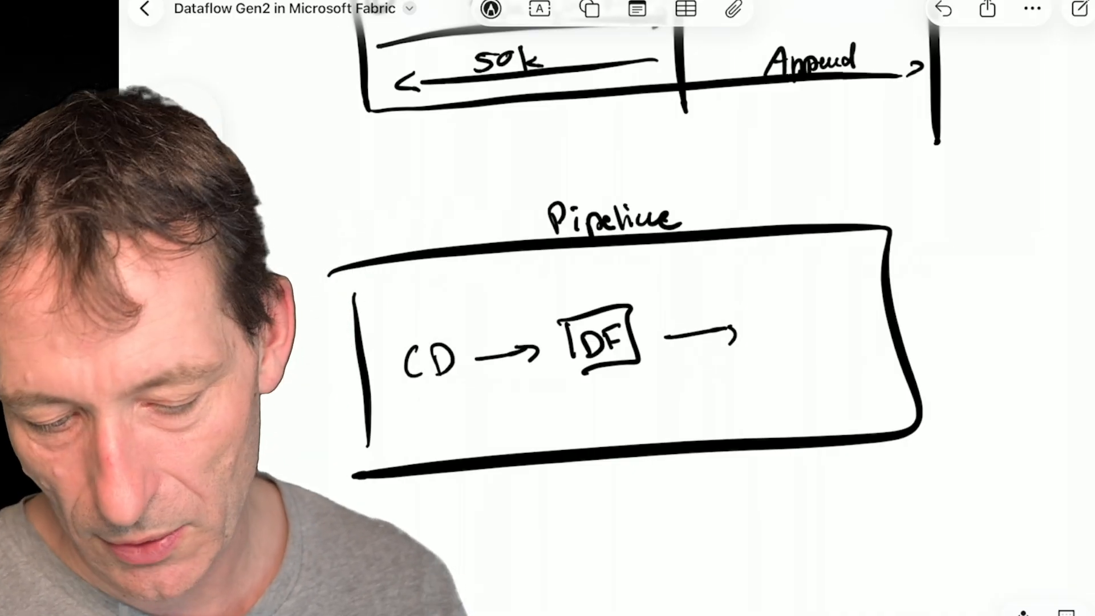
left_click_drag(770, 311, 791, 333)
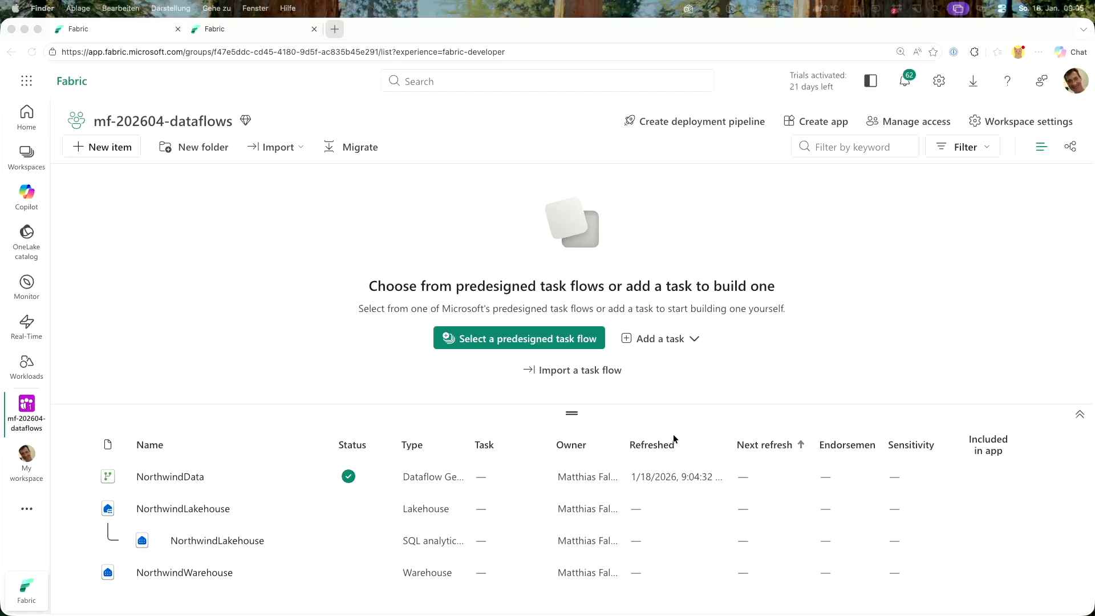
Switch to Microsoft Fabric in the browser and open NorthwindLakehouse from the mf-202604-dataflows workspace.
left_click(203, 505)
left_click(200, 504)
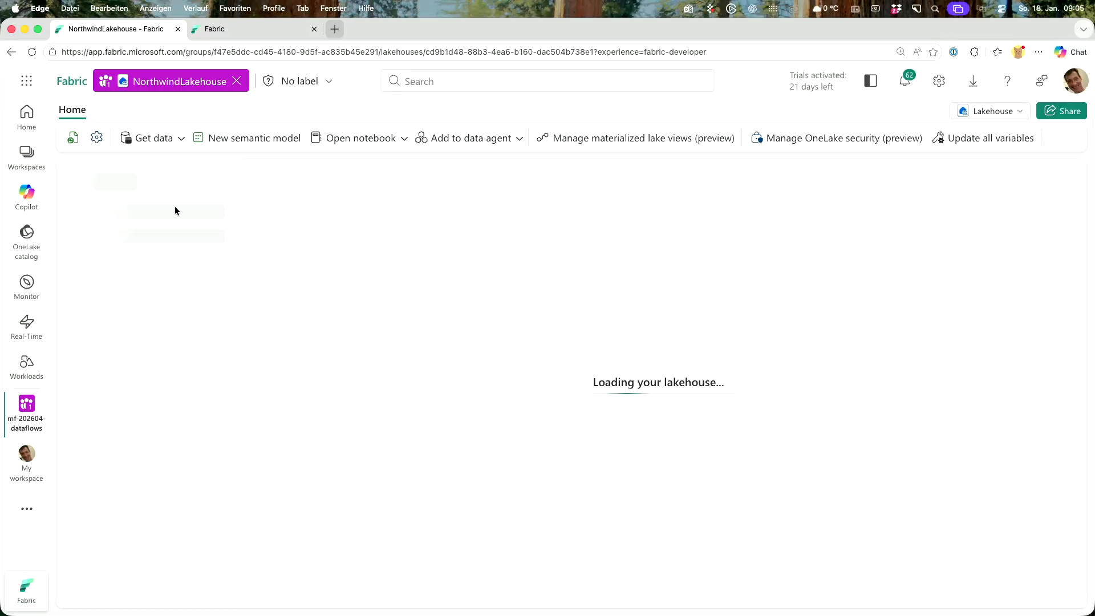
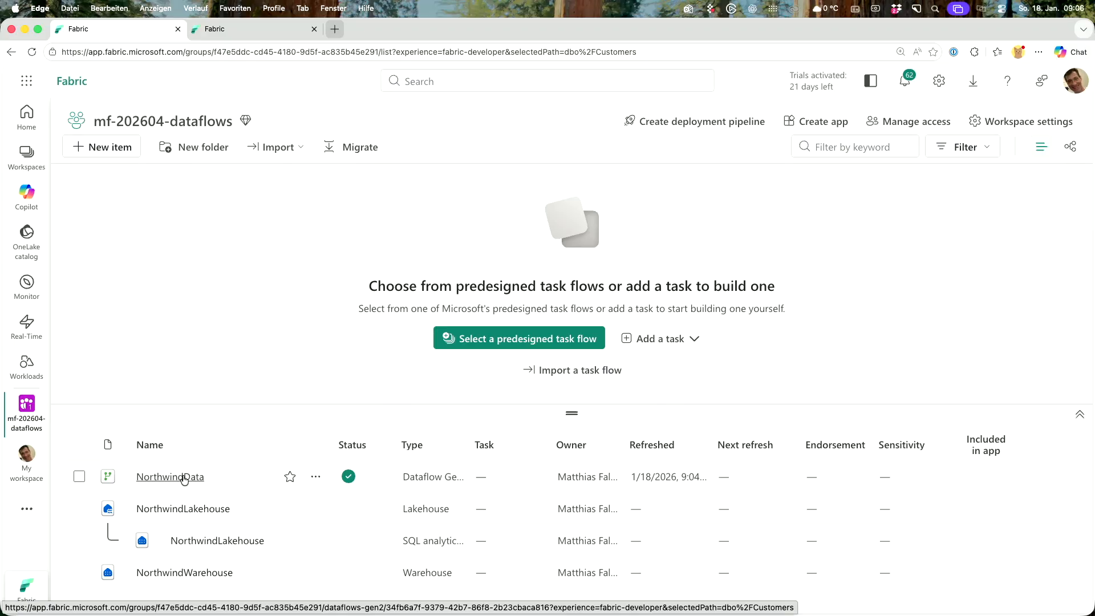
Open the NorthwindData dataflow and enable staging for the Customers query.
left_click(182, 477)
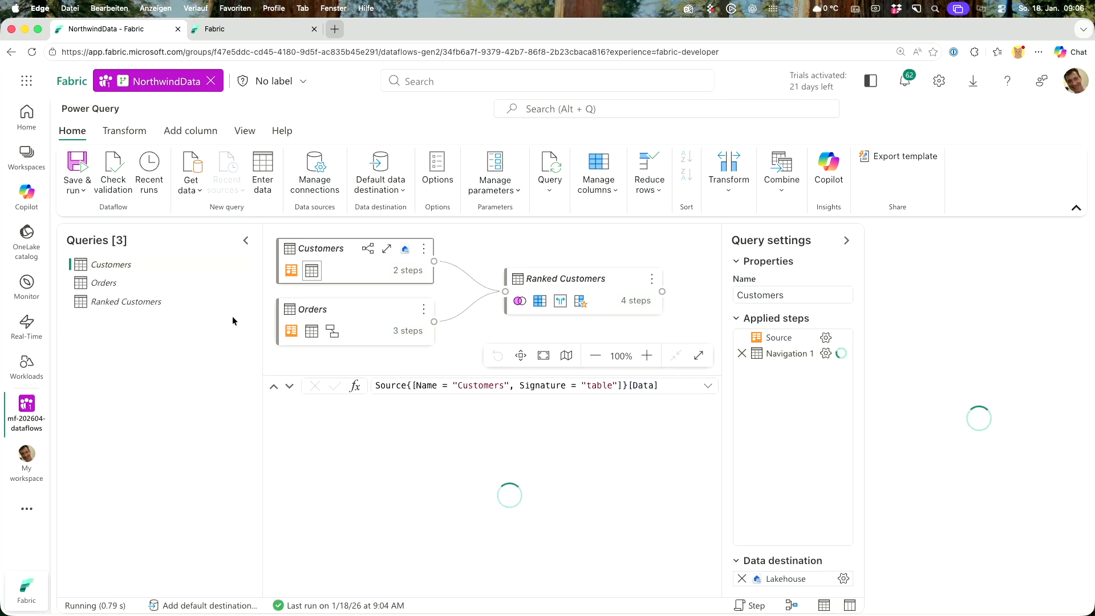
right_click(153, 265)
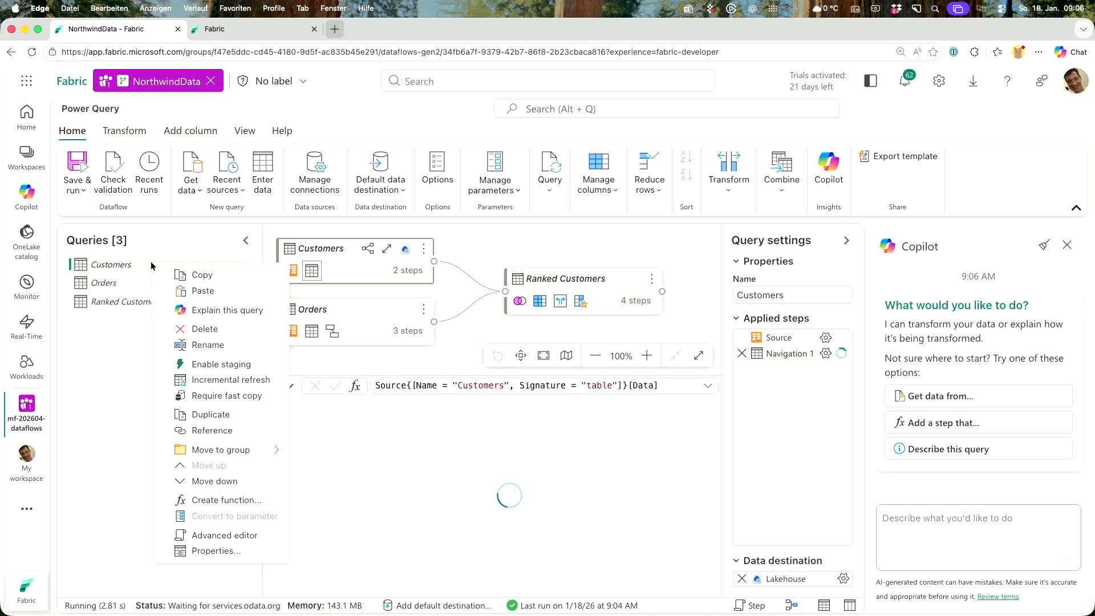
left_click(190, 365)
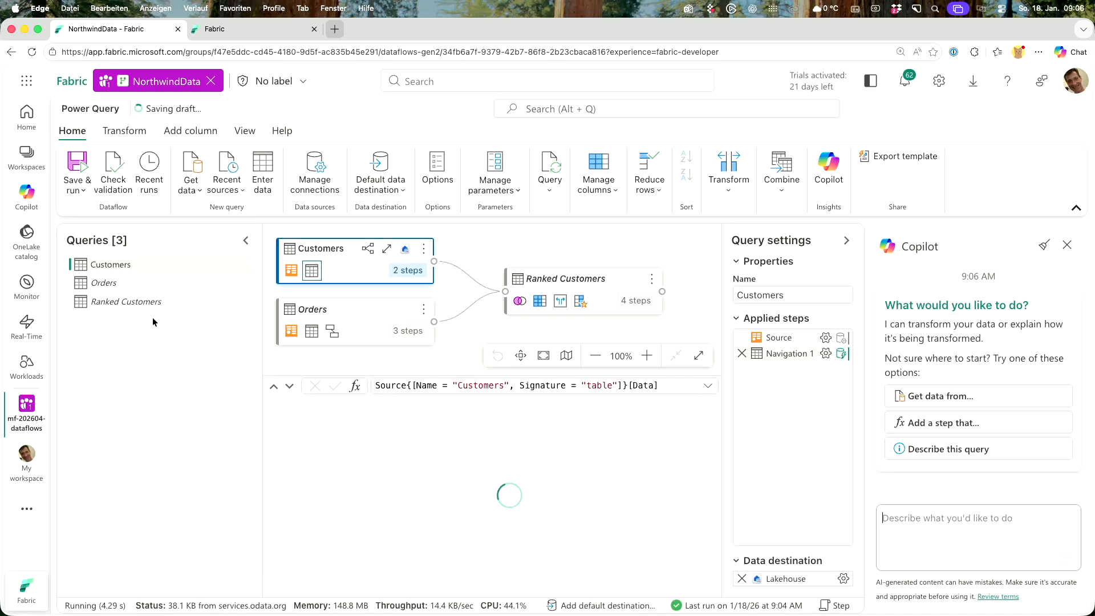
Try to set up incremental refresh for the Orders query.
right_click(128, 288)
left_click(176, 397)
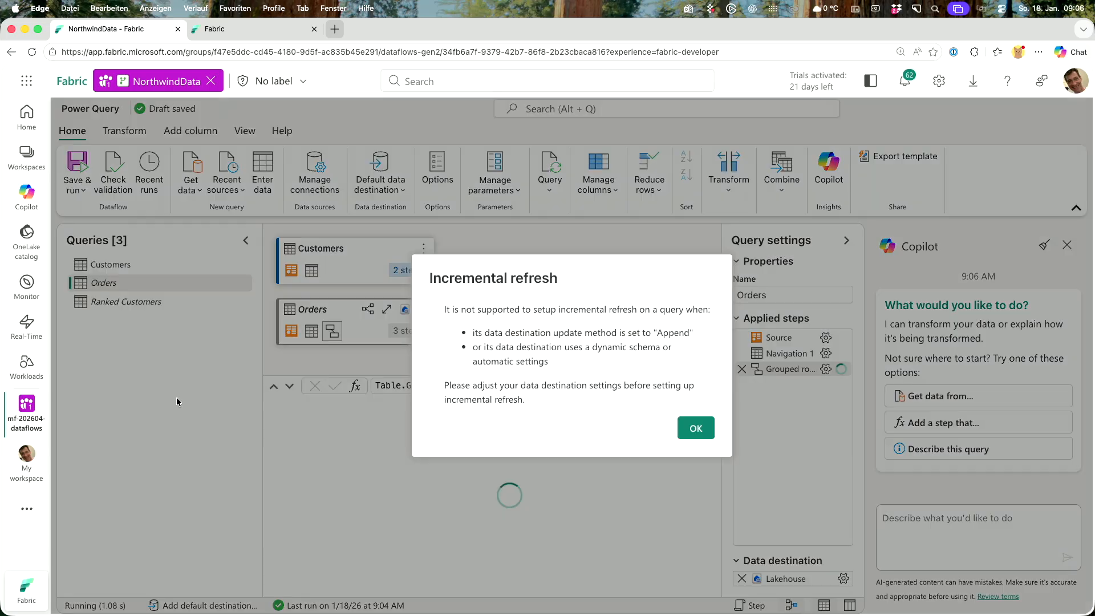
left_click(695, 429)
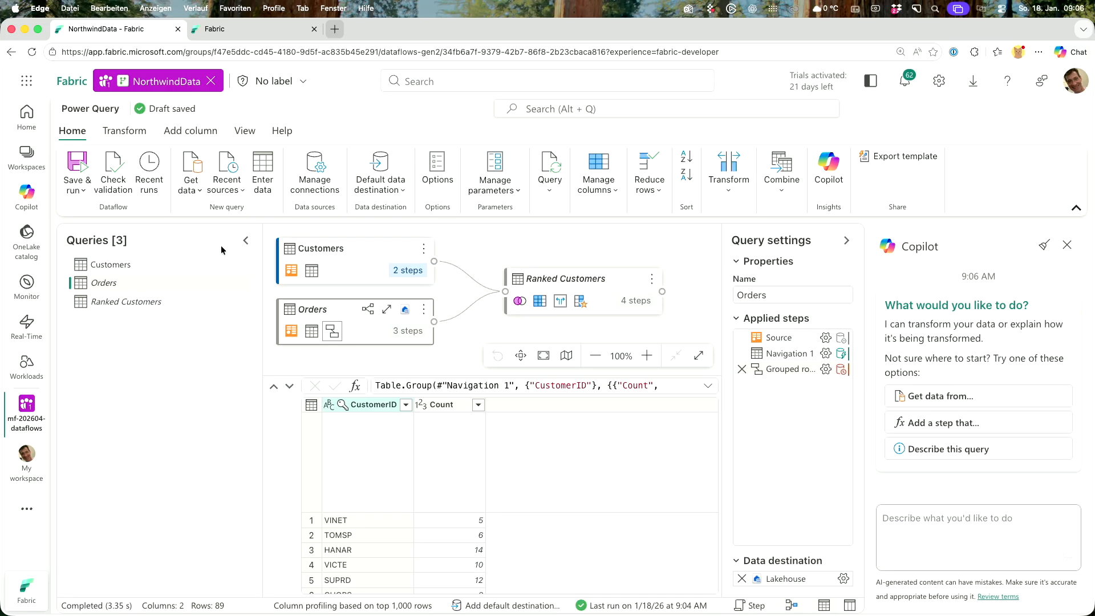
Enable staging for the Orders query.
right_click(110, 293)
left_click(145, 392)
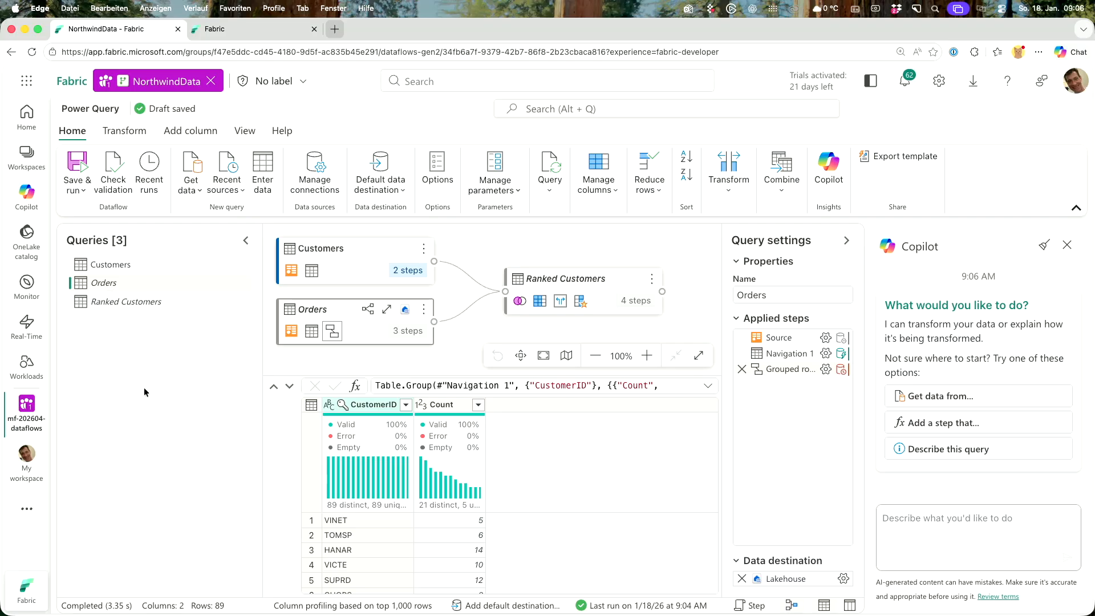
Enable staging for the Ranked Customers query.
left_click(108, 301)
right_click(109, 302)
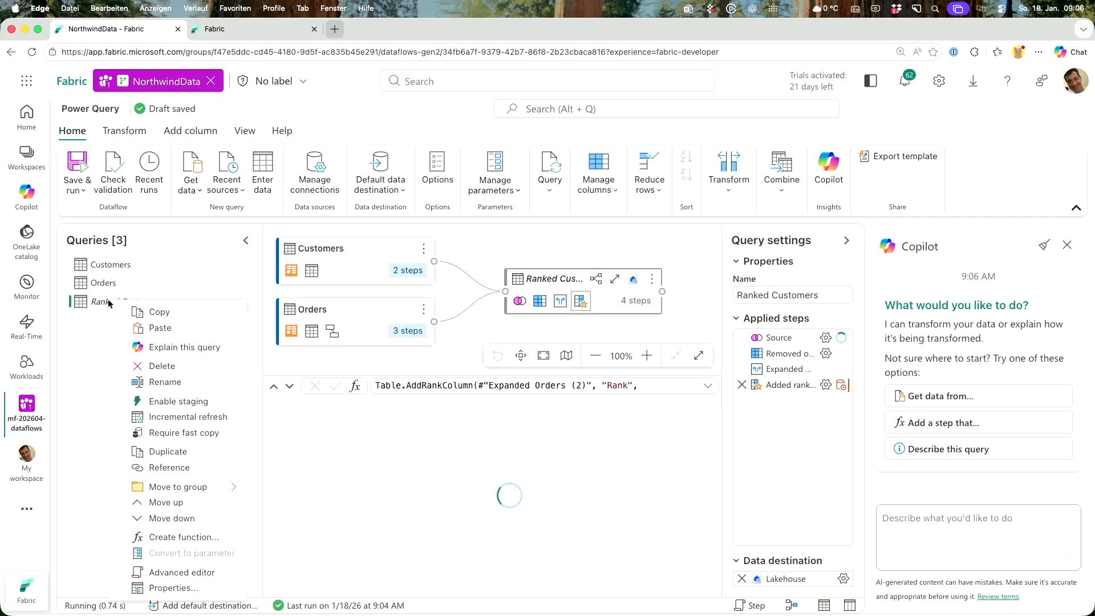
left_click(161, 400)
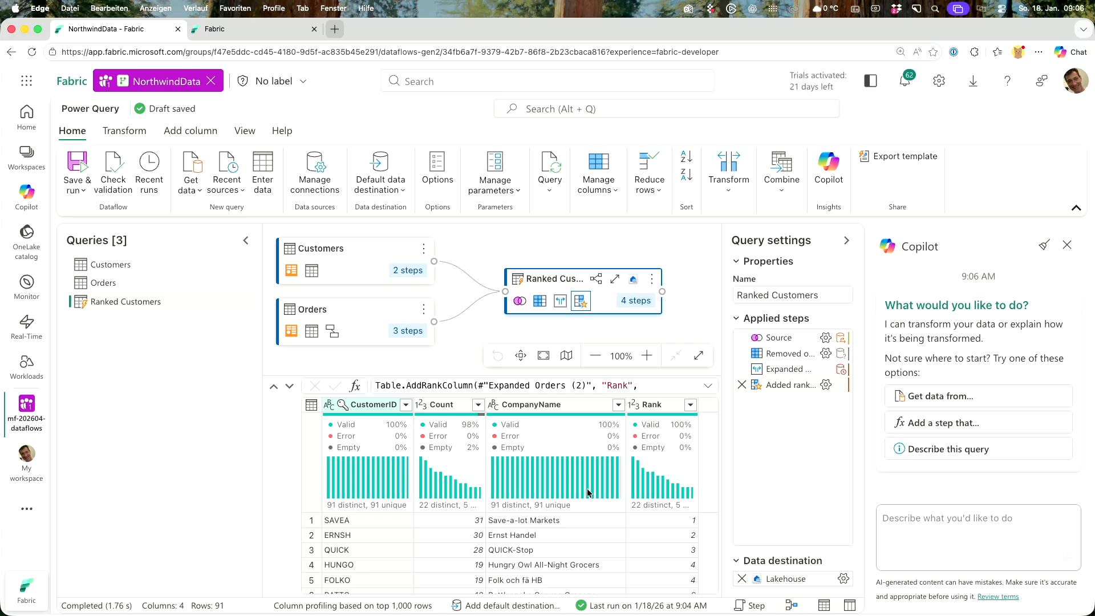
Remove the Lakehouse data destination from the Customers query.
left_click(127, 263)
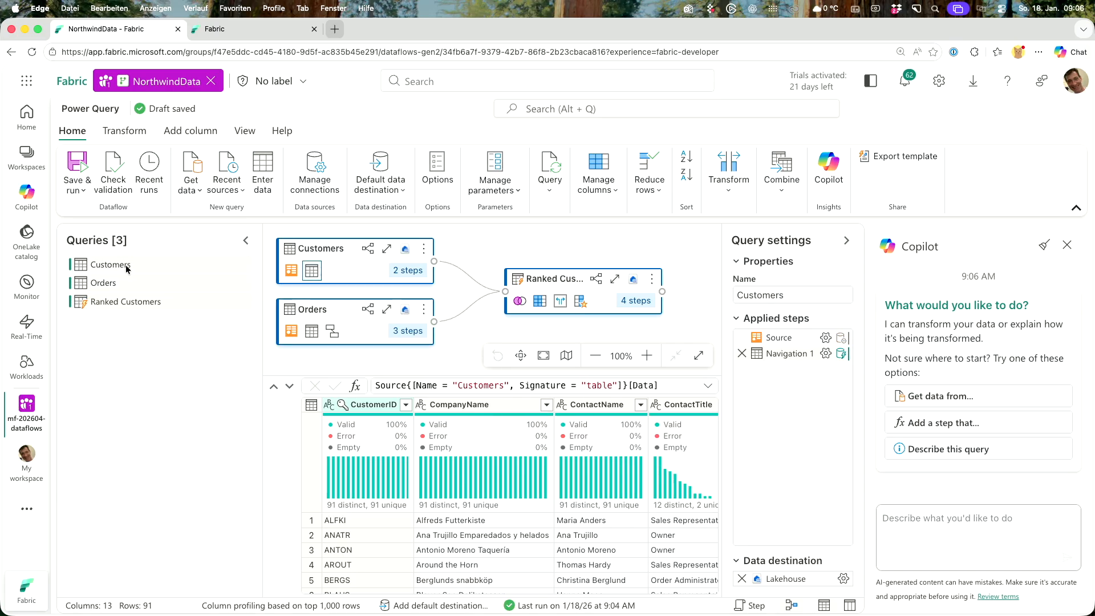
left_click(742, 578)
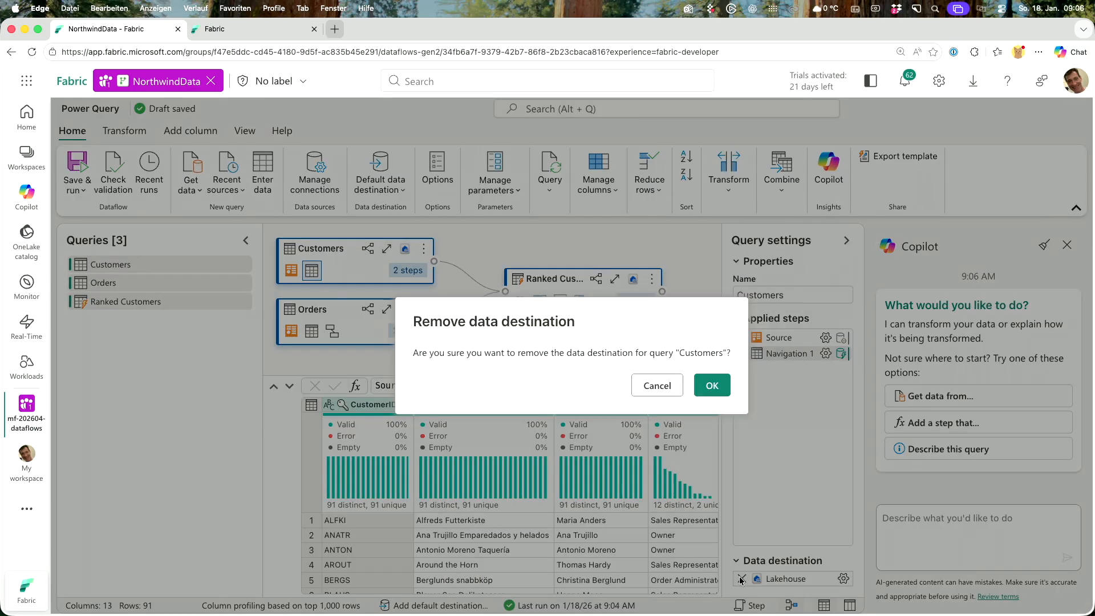
left_click(711, 386)
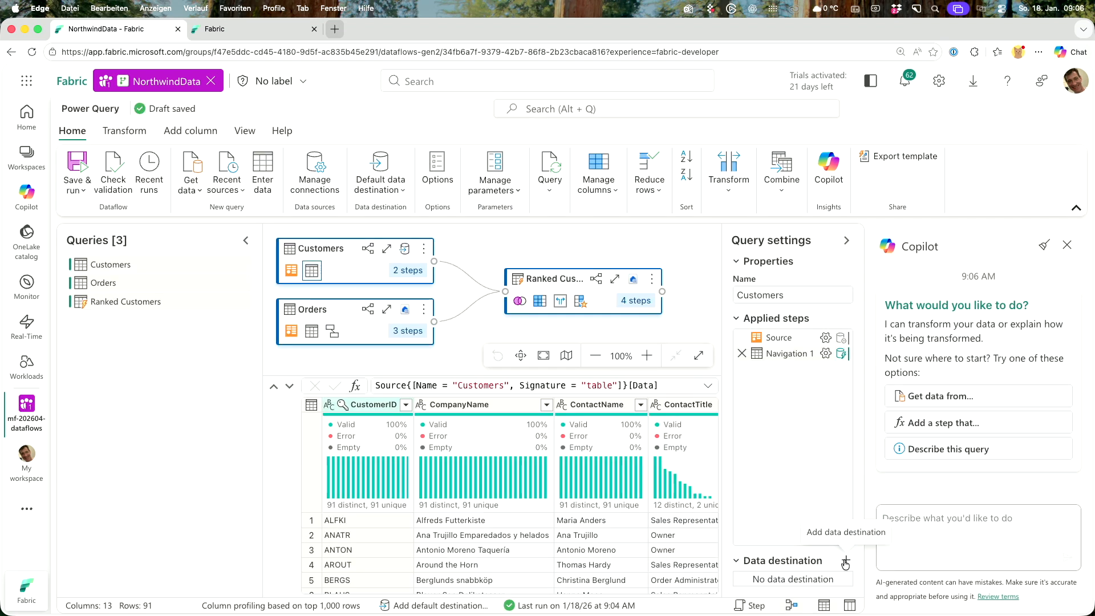
Try to set a new Customers table in NorthwindWarehouse as the Customers query's data destination, reviewing its update method and column mapping.
left_click(844, 561)
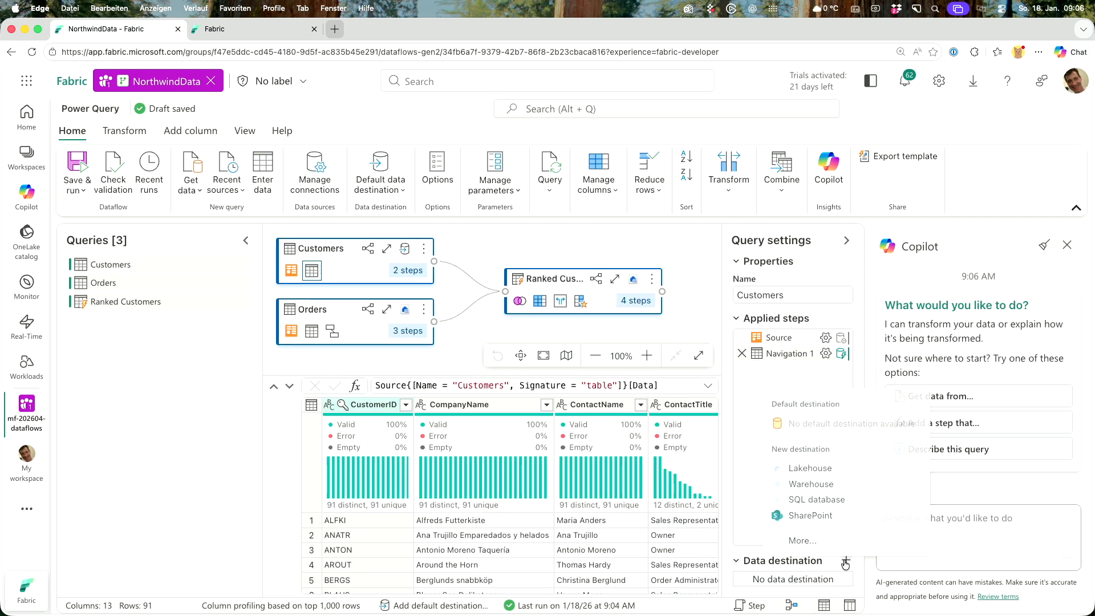
left_click(823, 483)
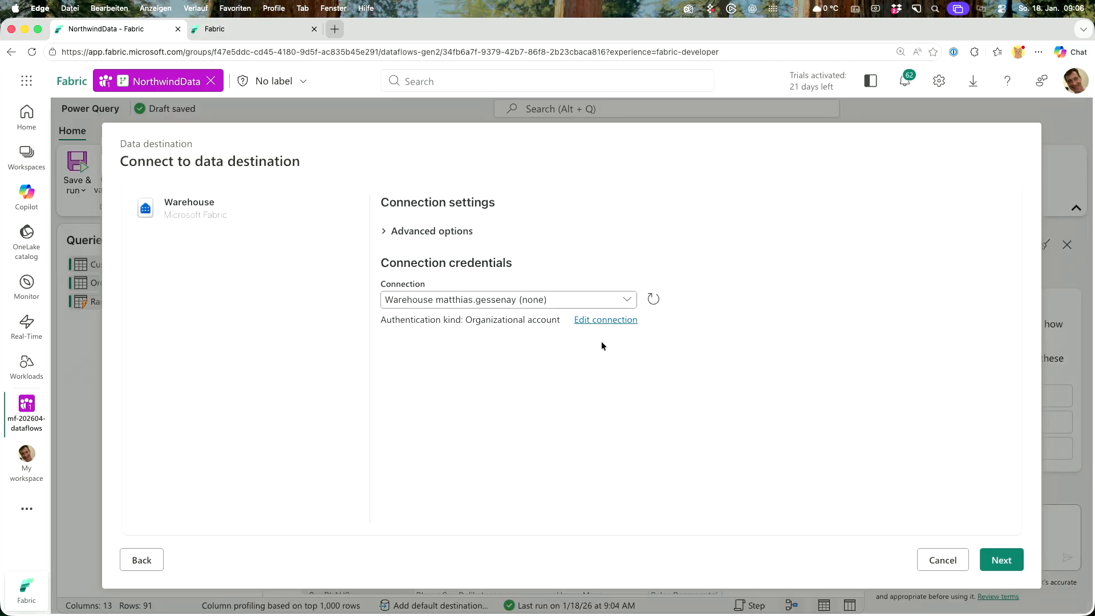
left_click(995, 561)
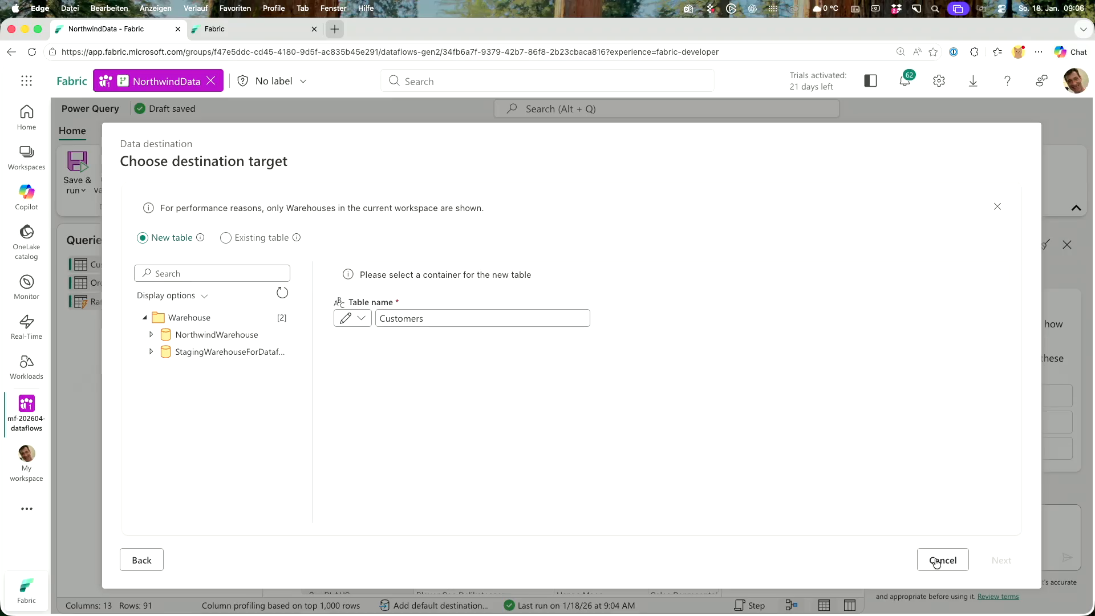
left_click(218, 334)
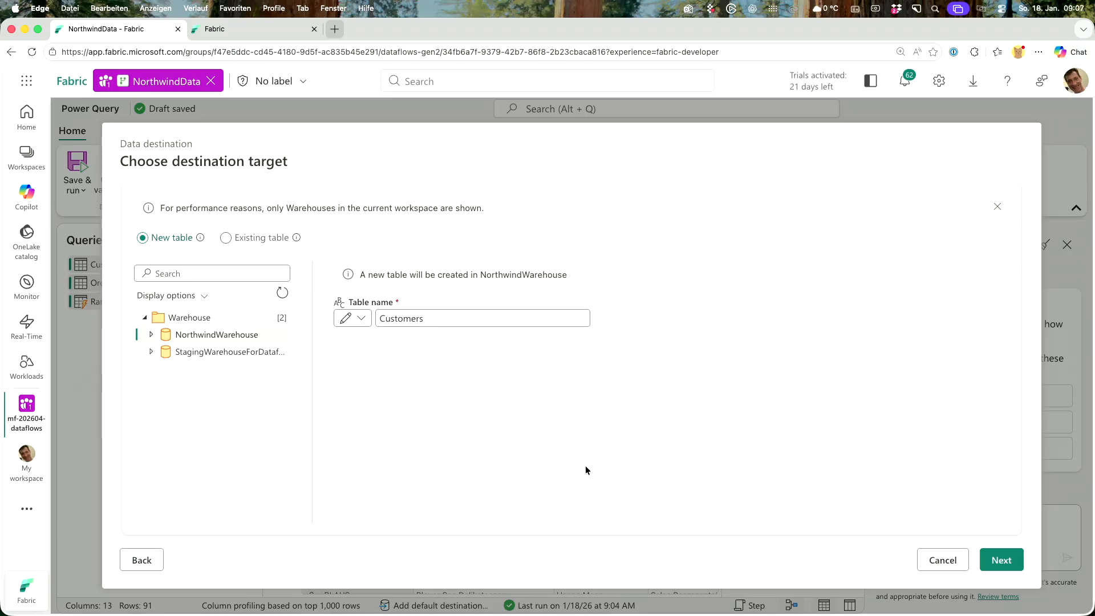
left_click(1010, 560)
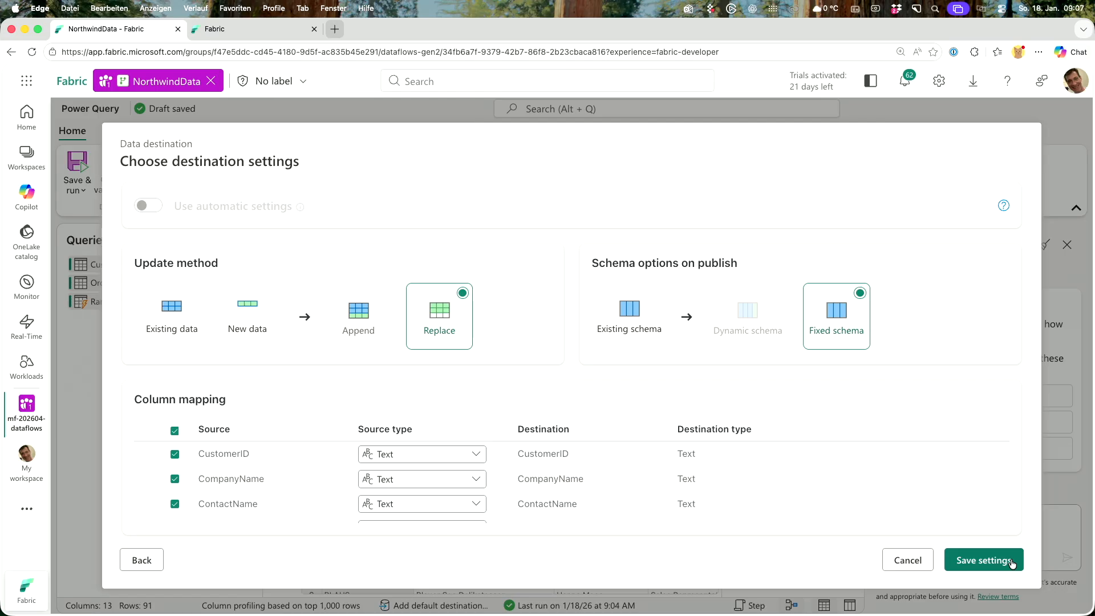
scroll(831, 425, "down", 5)
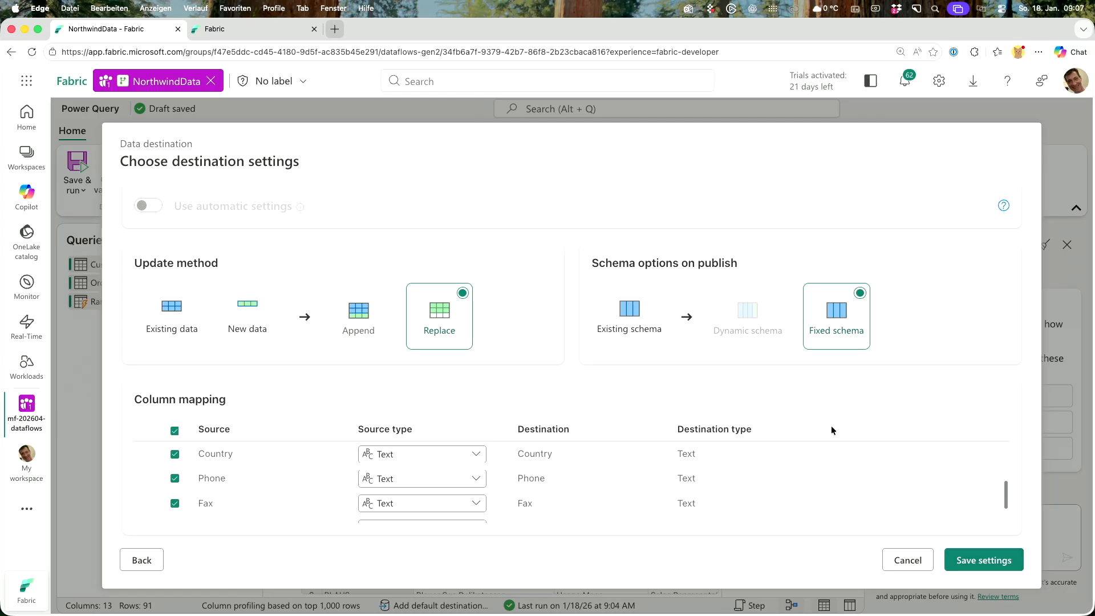
left_click(914, 556)
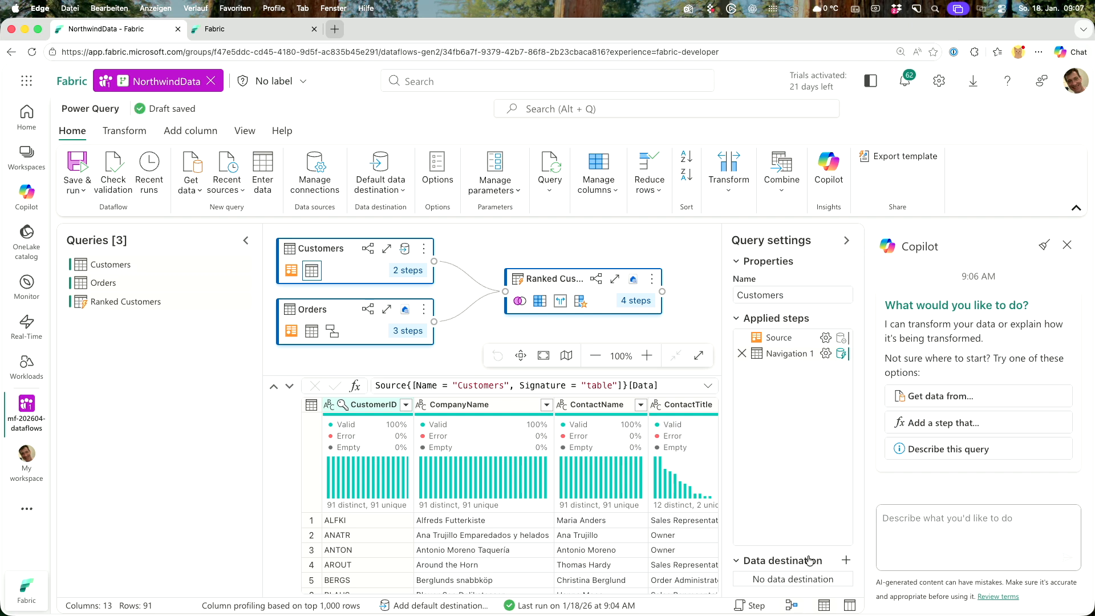
Set a new table named Customers2 in NorthwindLakehouse, under mf-202604-dataflows, as the Customers query's data destination.
left_click(844, 561)
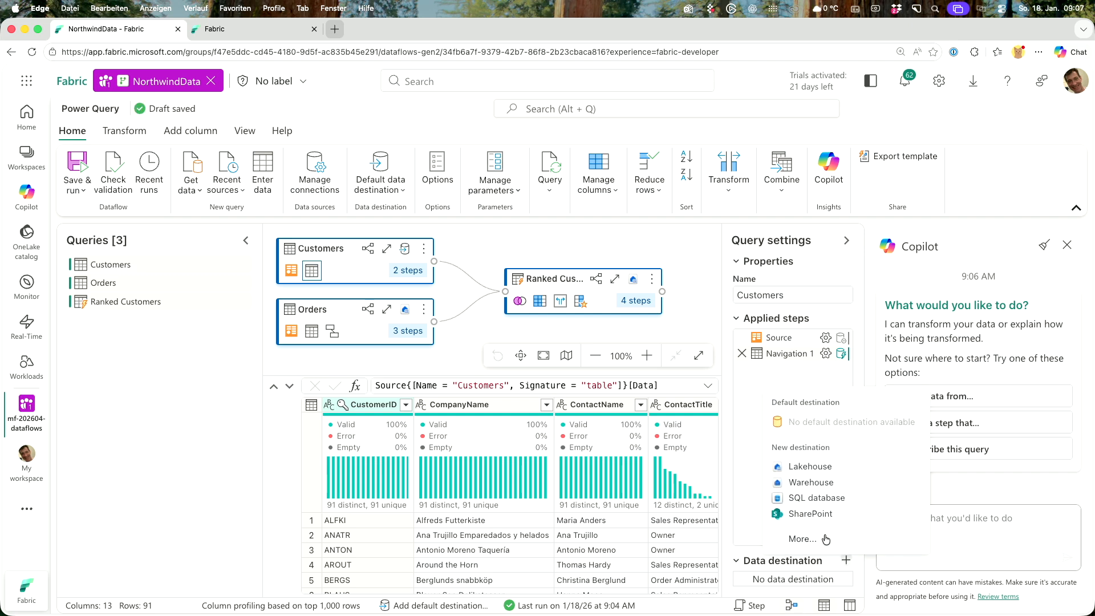
left_click(812, 467)
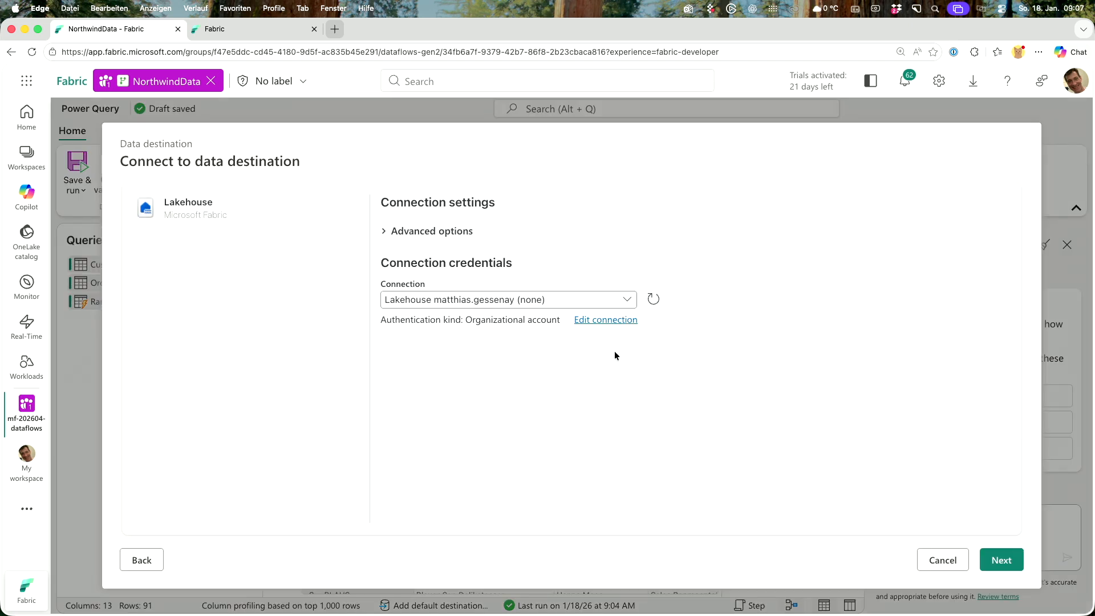
left_click(986, 558)
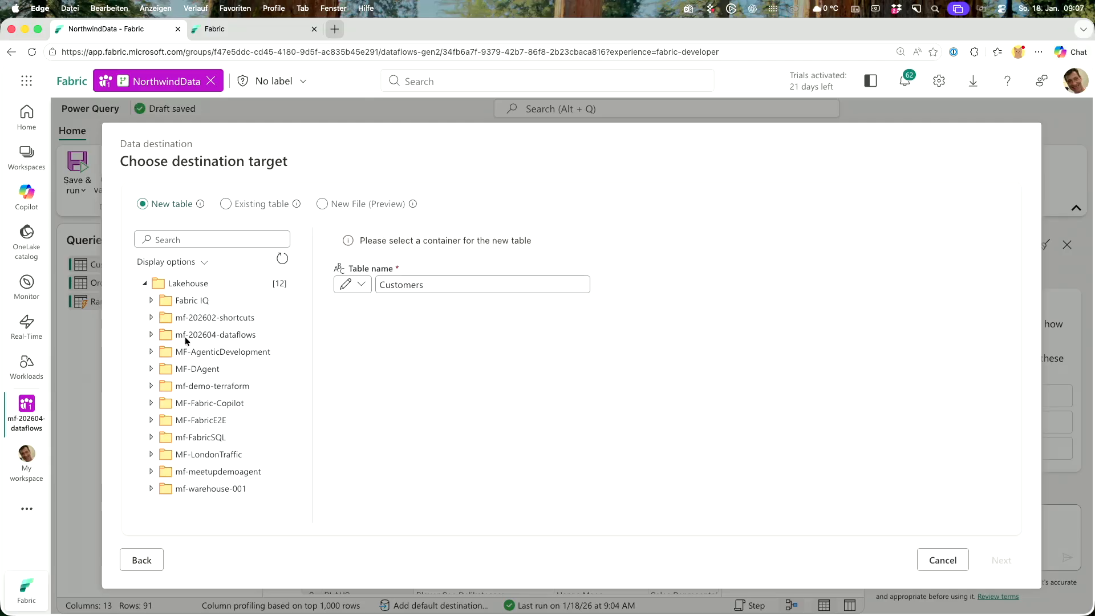
left_click(151, 334)
left_click(208, 353)
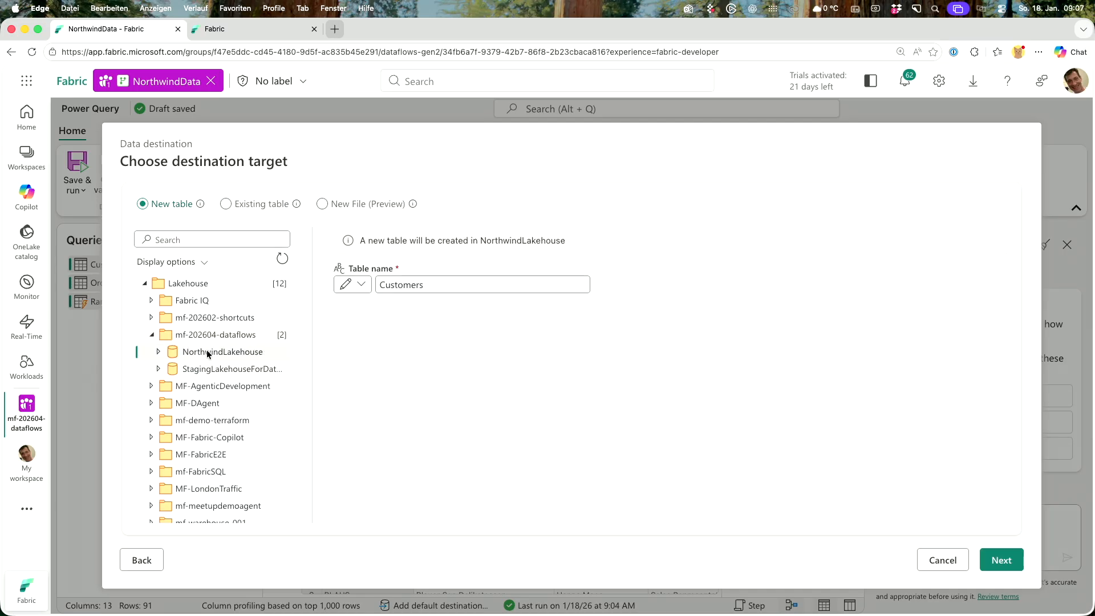
left_click(998, 559)
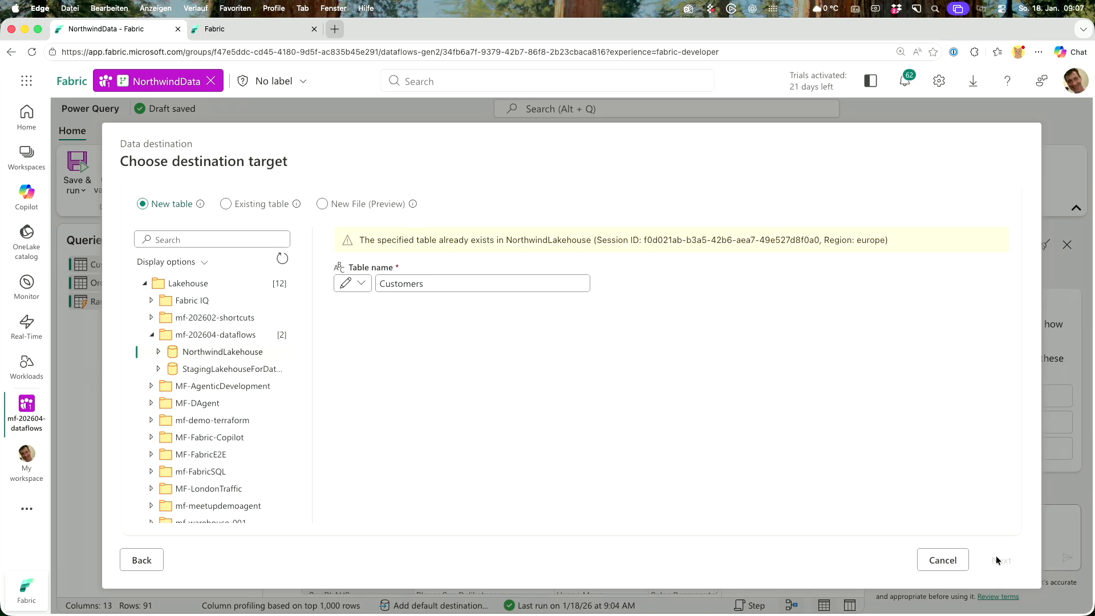
left_click(509, 285)
type("2")
left_click(1000, 570)
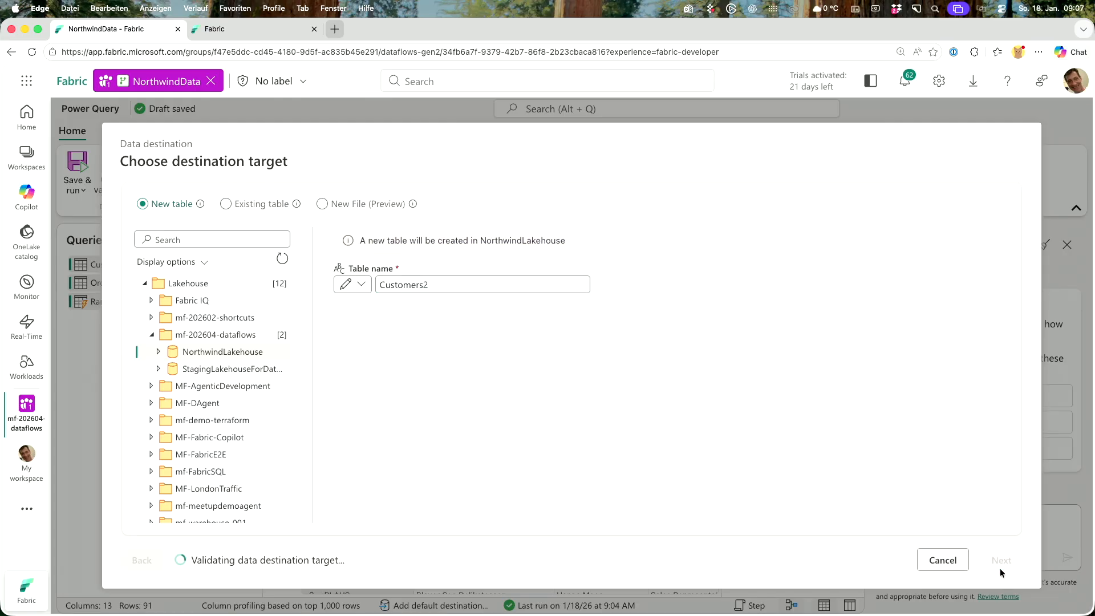
left_click(992, 570)
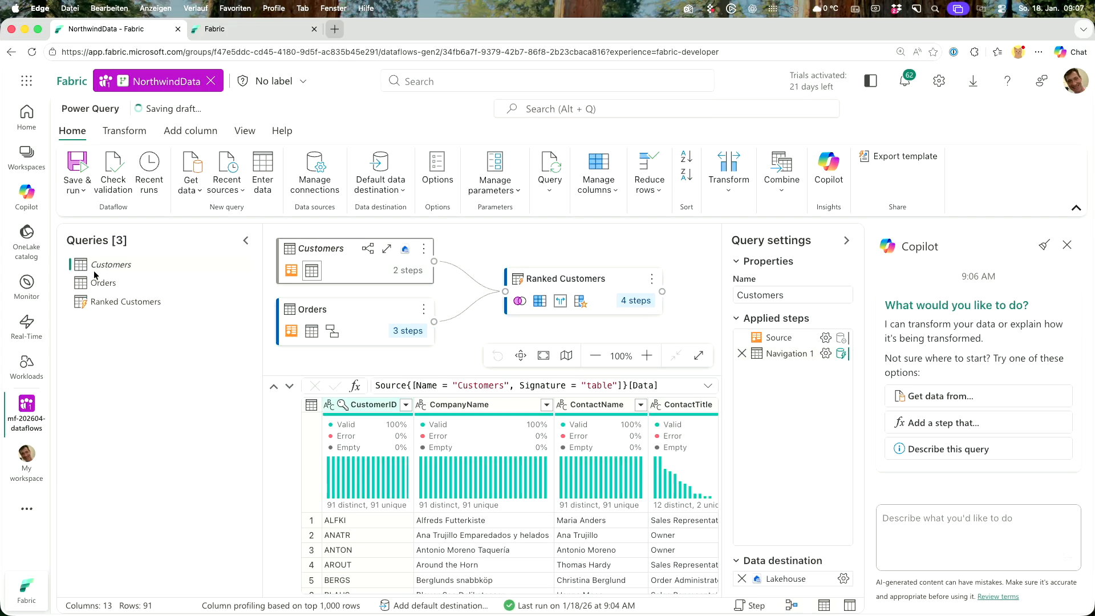
Turn staging back on for the Customers query.
left_click(100, 279)
left_click(102, 265)
right_click(102, 266)
left_click(145, 370)
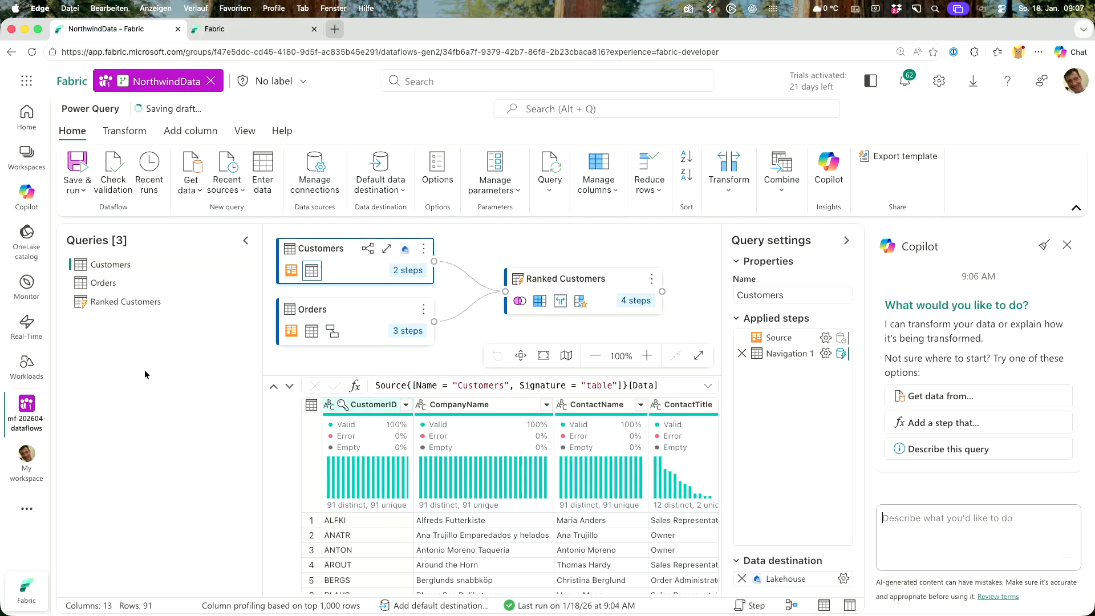
Redirect the Orders query's data destination to a new table in NorthwindLakehouse, keeping the automatic settings.
left_click(130, 279)
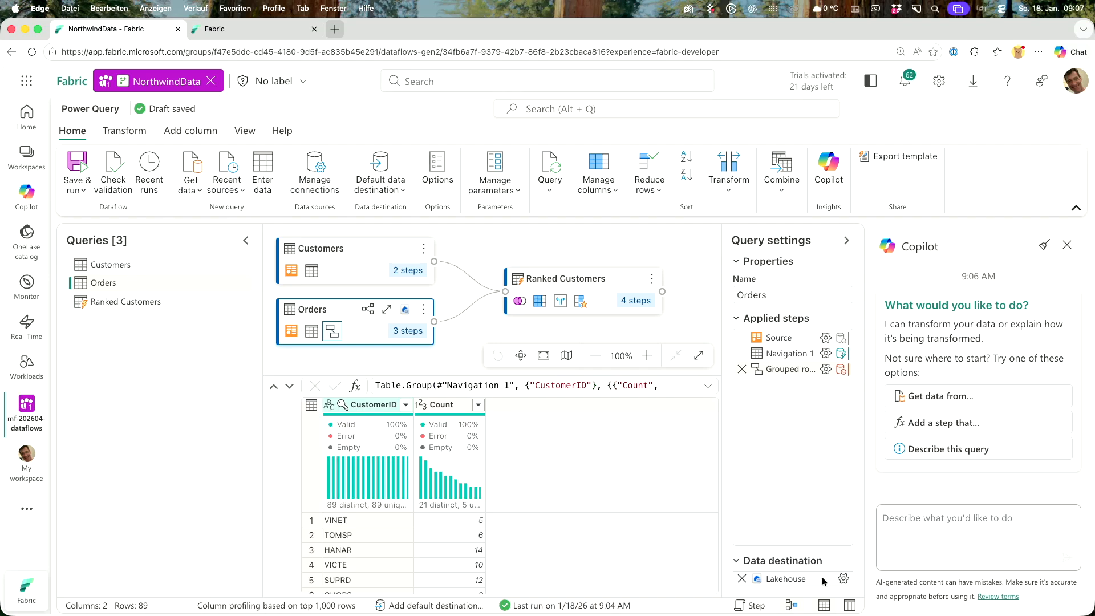
left_click(741, 578)
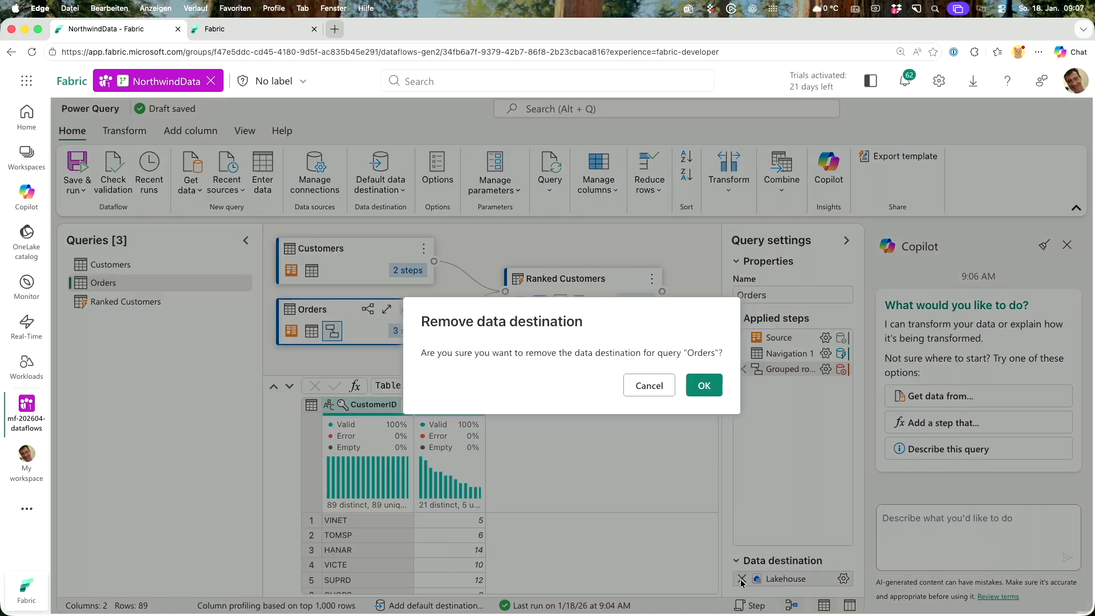
left_click(701, 388)
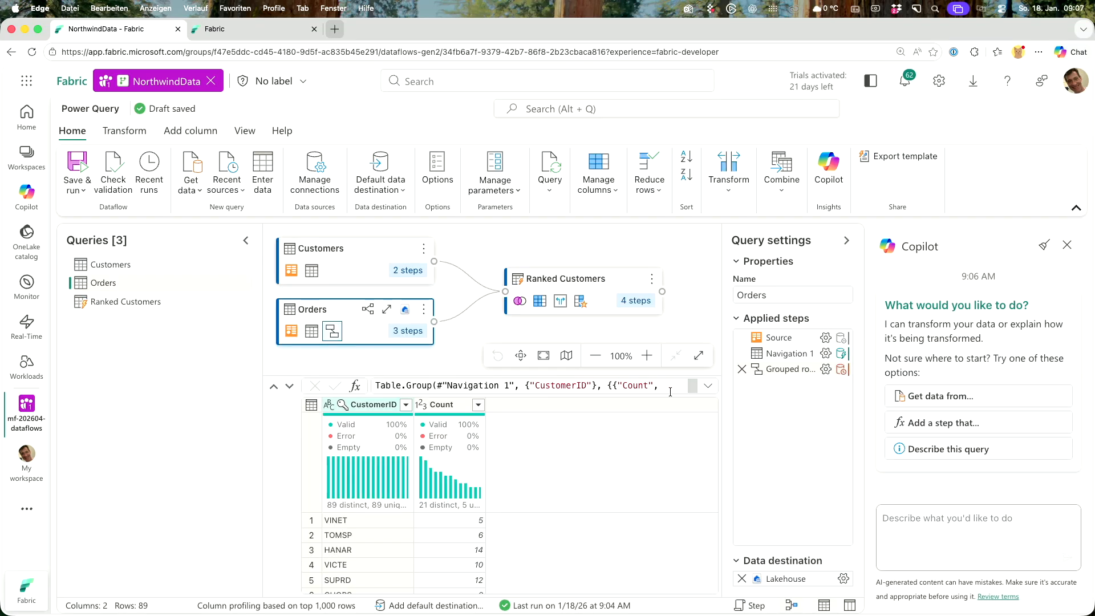
left_click(844, 578)
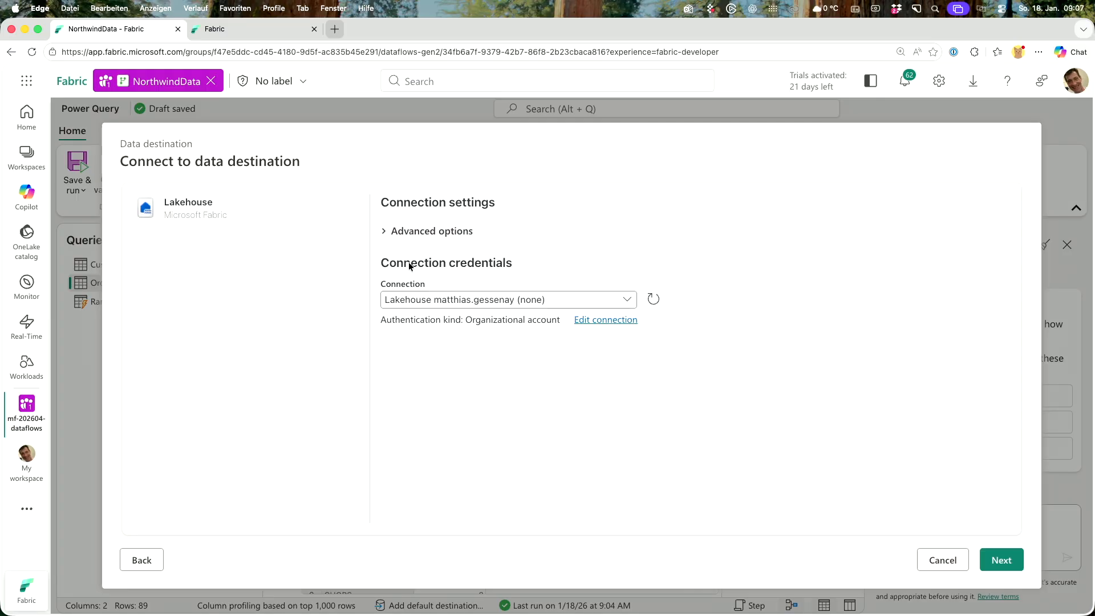
left_click(986, 556)
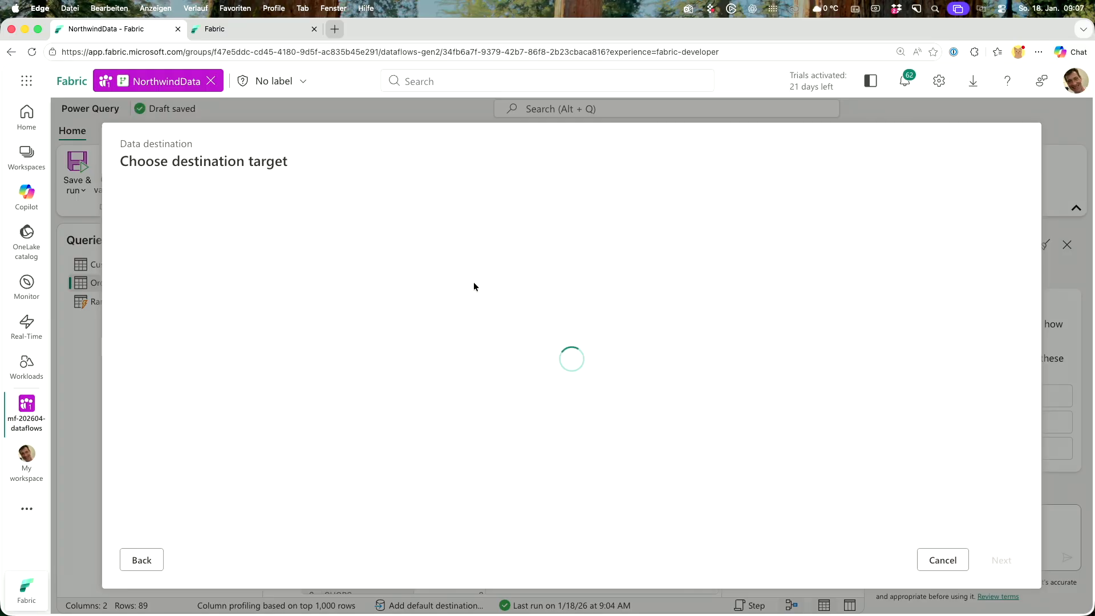
double_click(467, 277)
left_click(468, 279)
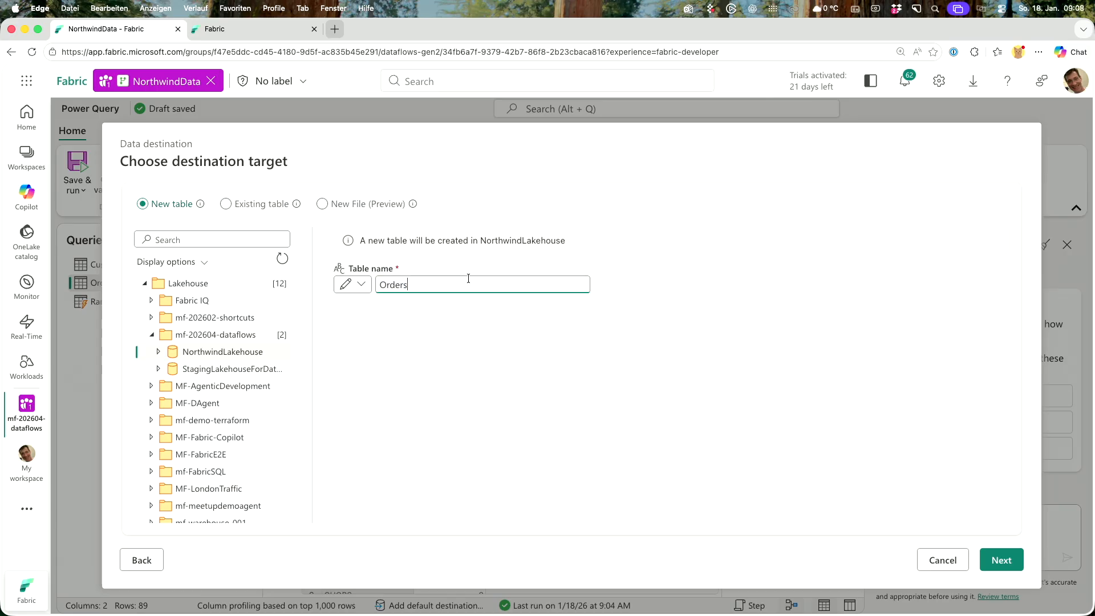
left_click(993, 552)
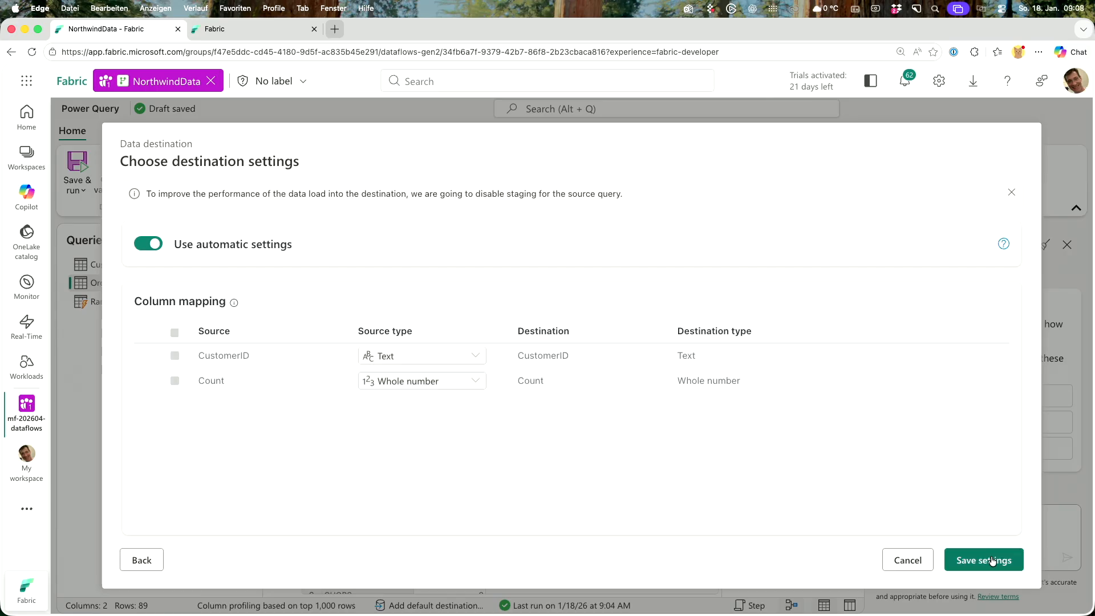
left_click(992, 561)
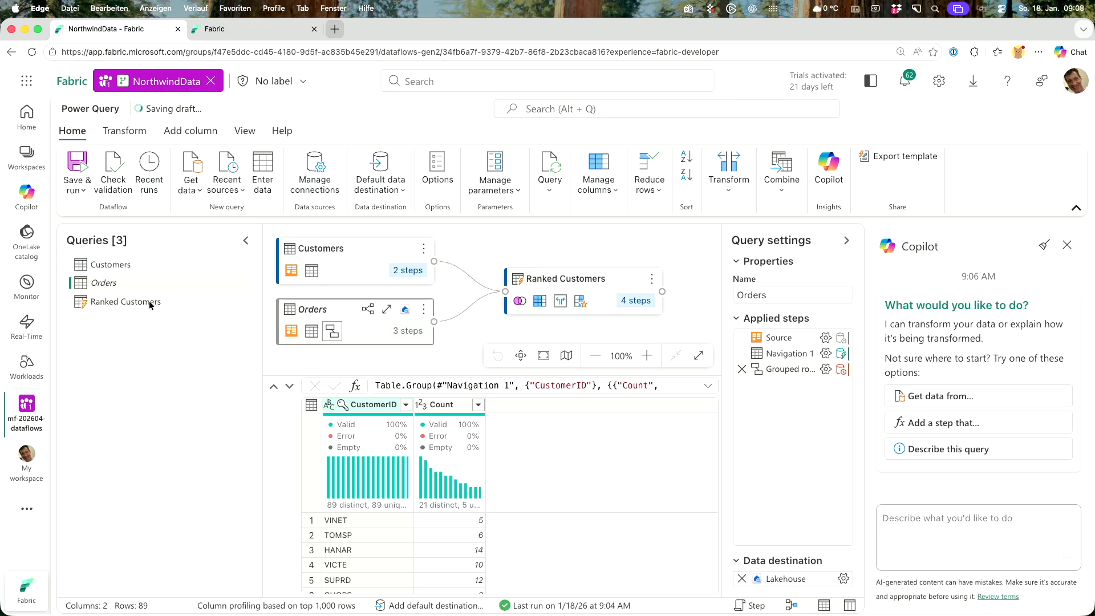
Redirect the Ranked Customers query's data destination to a new NorthwindLakehouse table named Ranked Customers2, keeping the automatic settings.
left_click(149, 302)
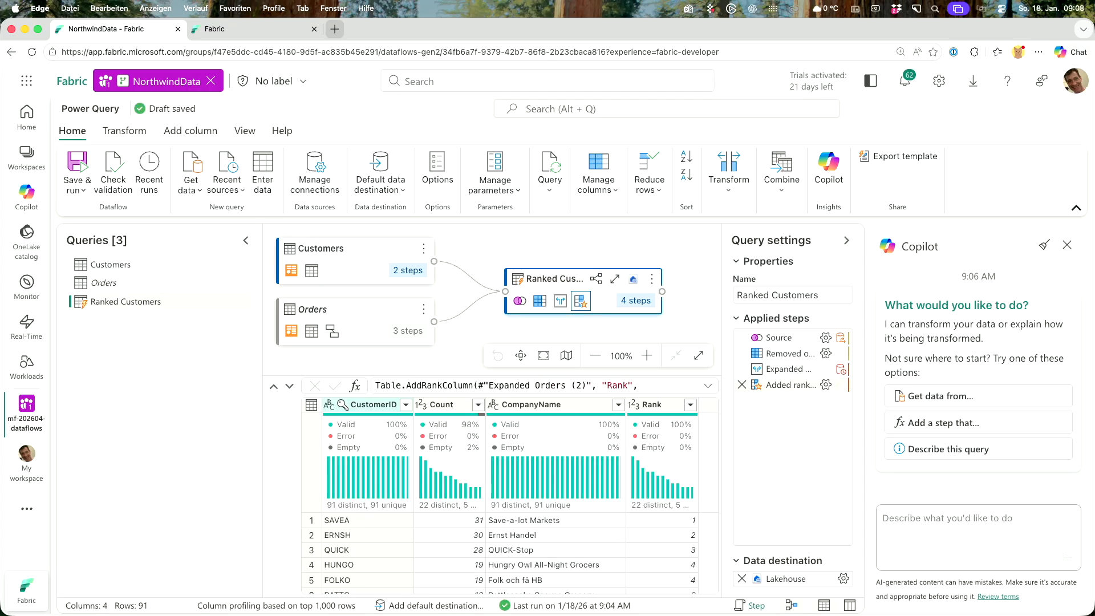
left_click(843, 579)
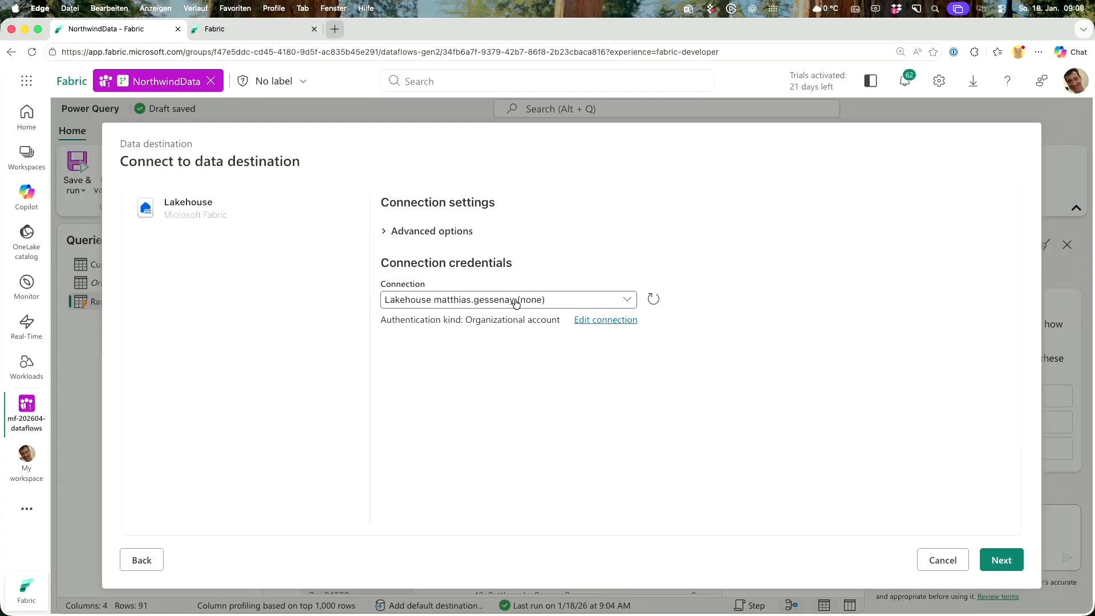
left_click(1002, 563)
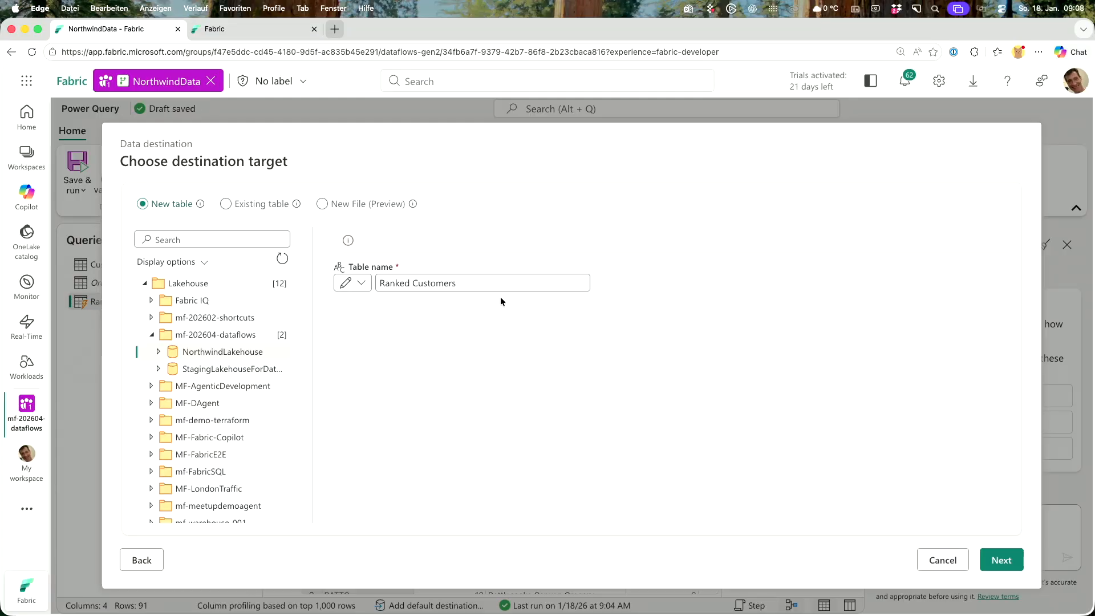
left_click(493, 286)
type("2")
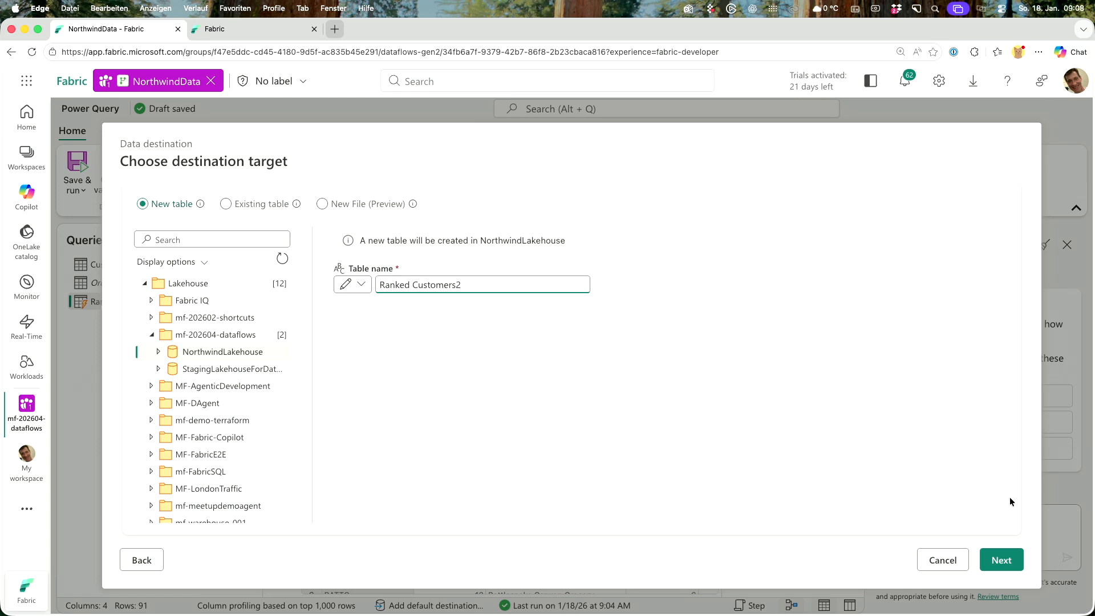
left_click(994, 553)
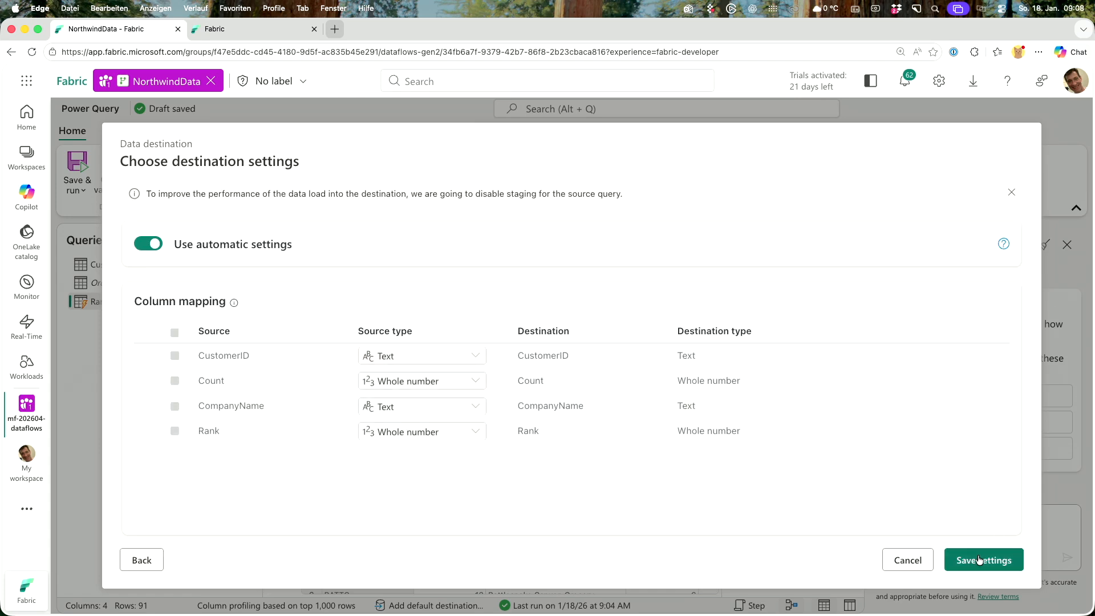
left_click(979, 561)
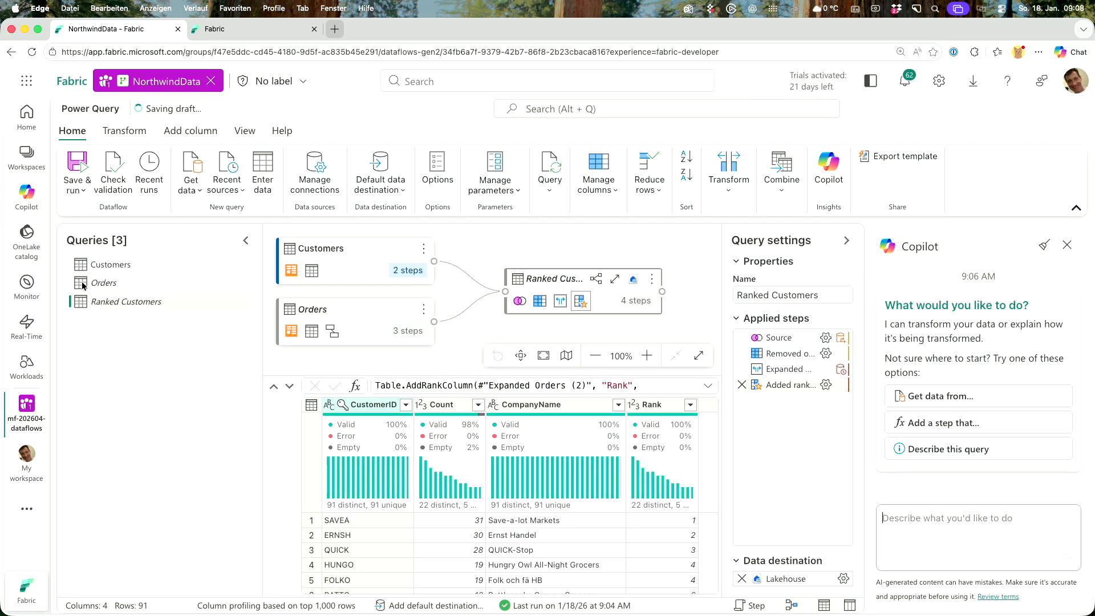
Enable staging for the Orders and Ranked Customers queries.
left_click(85, 282)
right_click(88, 284)
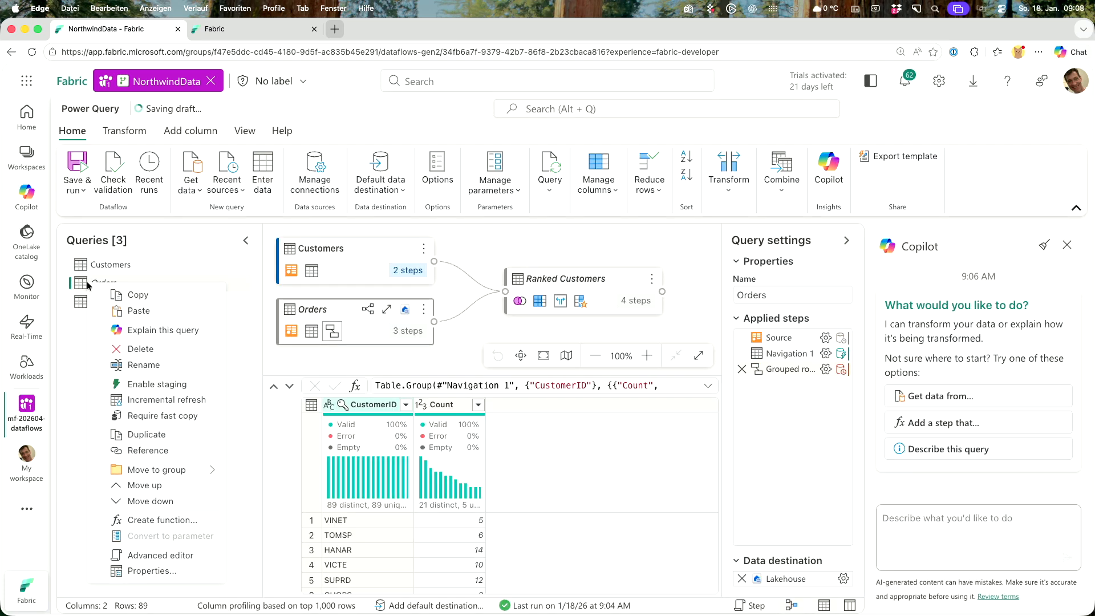
left_click(131, 384)
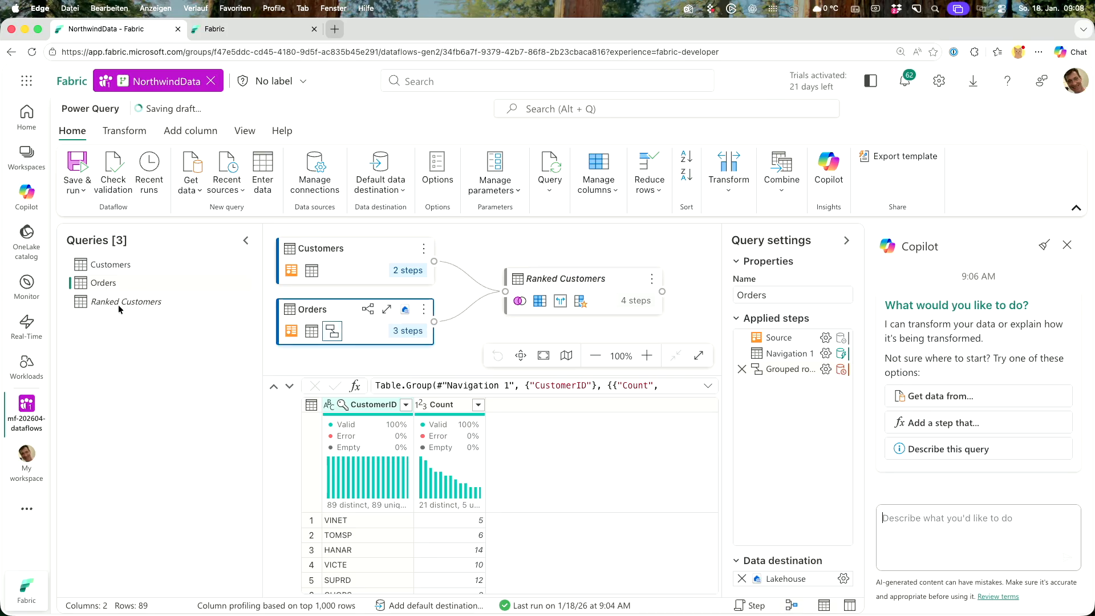
left_click(120, 306)
right_click(119, 305)
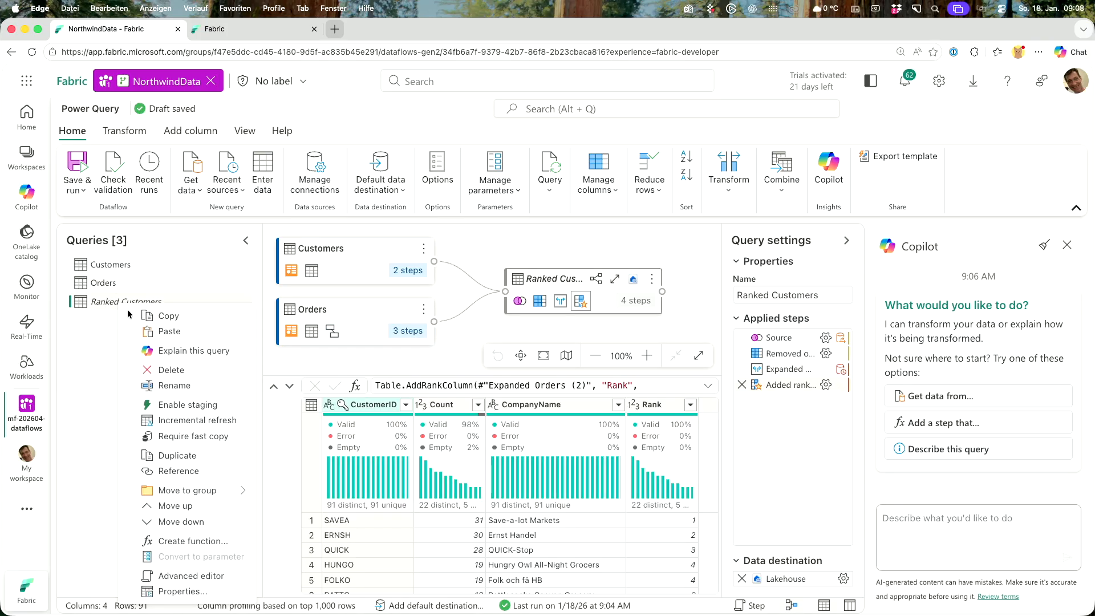
left_click(161, 404)
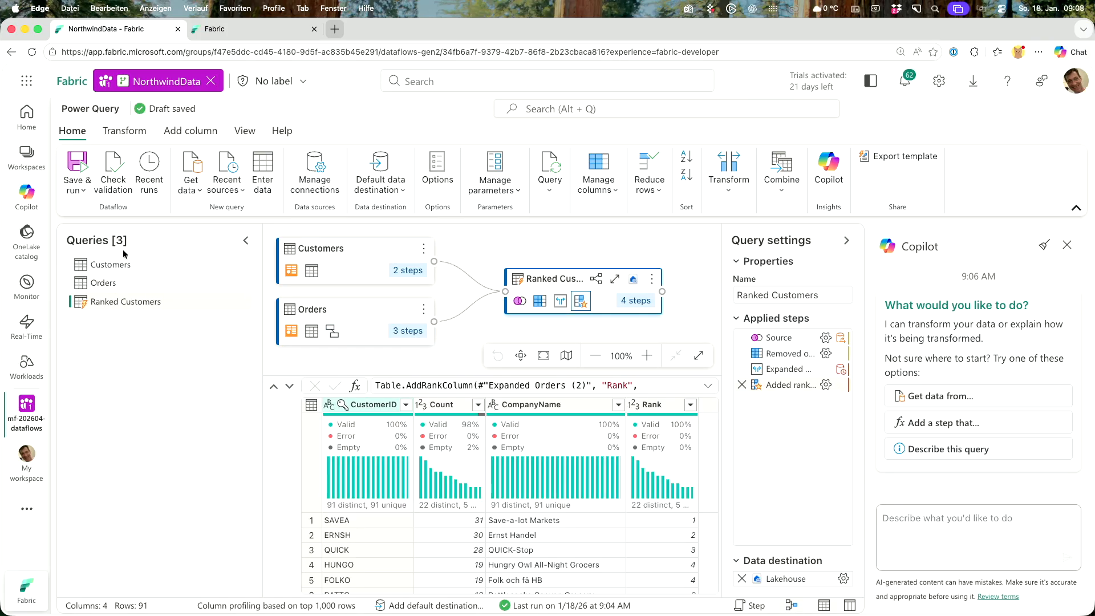
Save and run the NorthwindData dataflow, and close it to return to the workspace's item list.
left_click(81, 167)
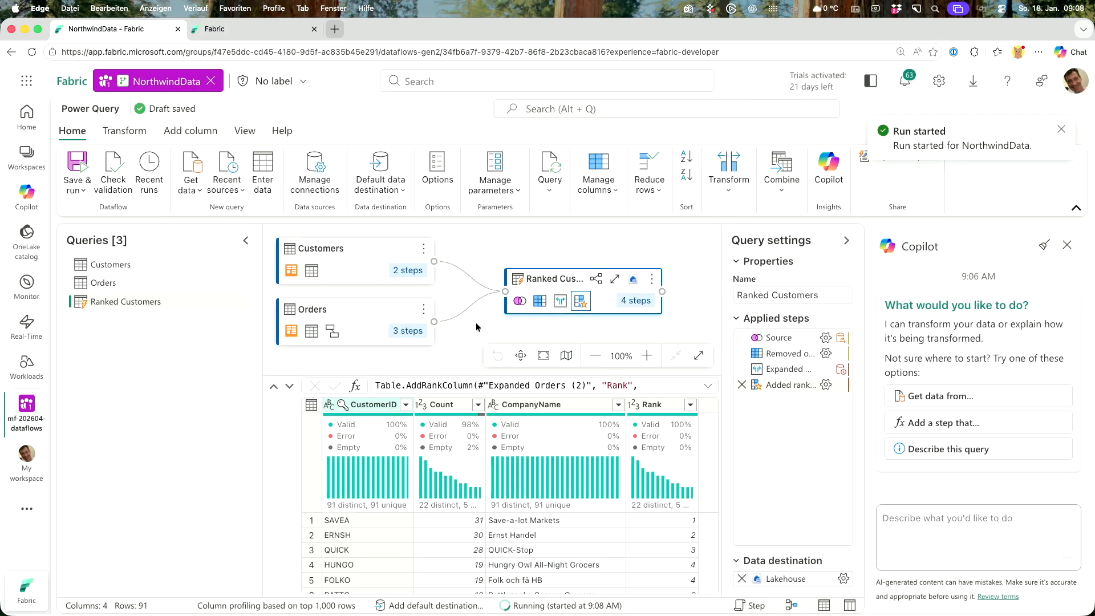
left_click(210, 80)
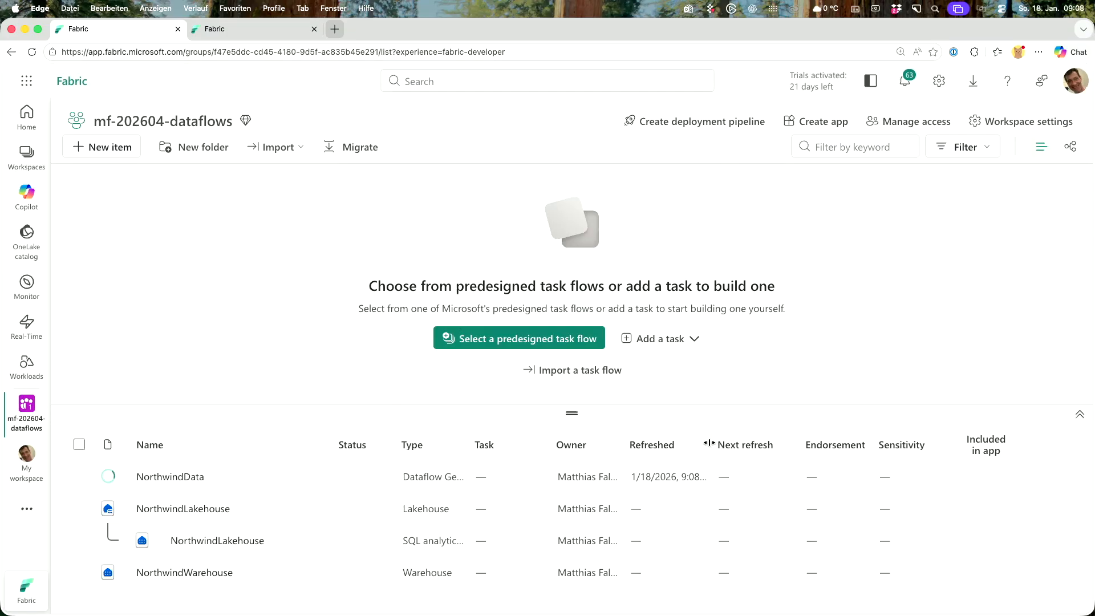
left_click_drag(710, 444, 726, 442)
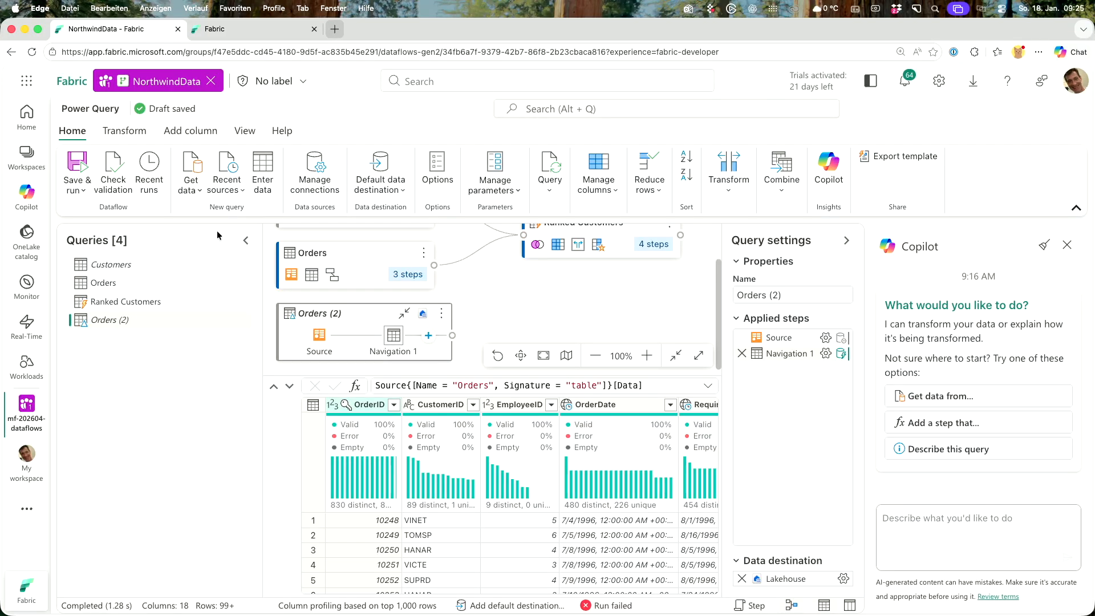
Close the NorthwindData dataflow and create a new pipeline named NorthwindPipeline in the mf-202604-dataflows workspace.
left_click(211, 80)
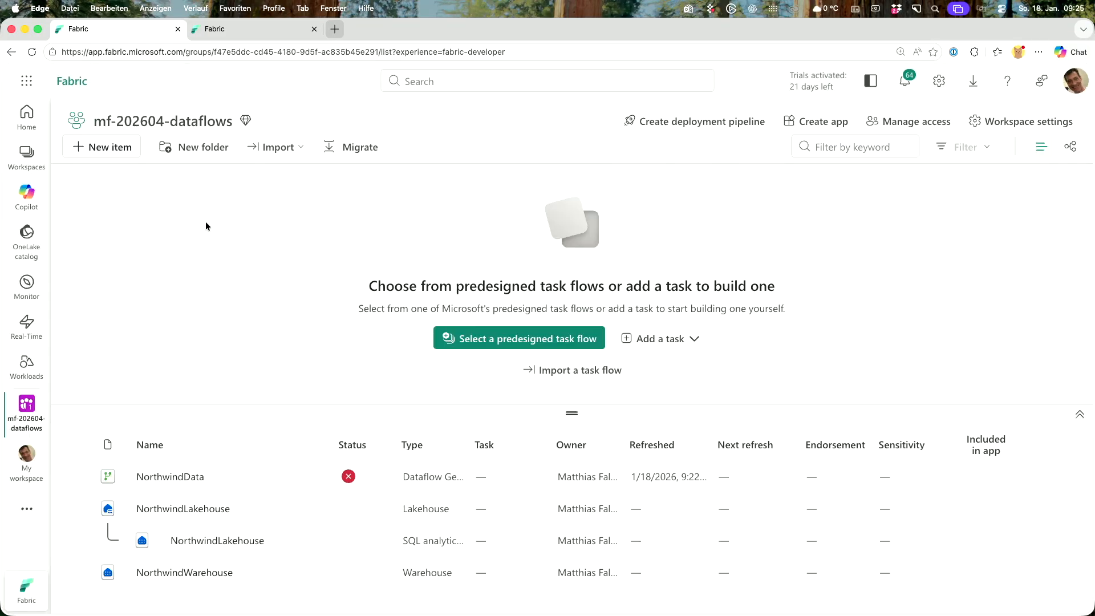
left_click(106, 146)
left_click(975, 155)
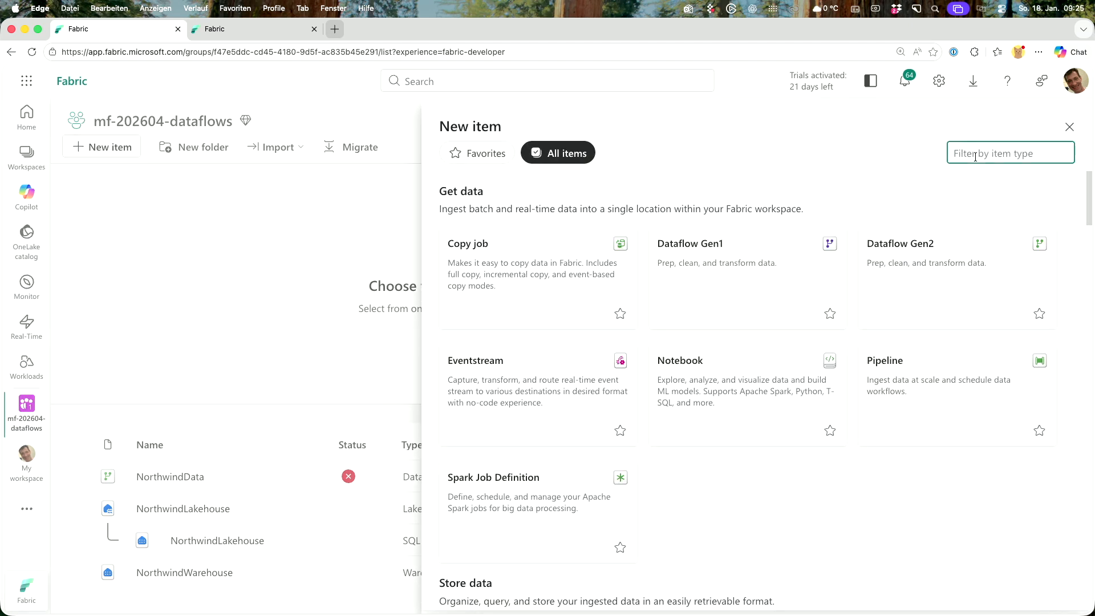
type("q")
key("BackSpace")
type("pip")
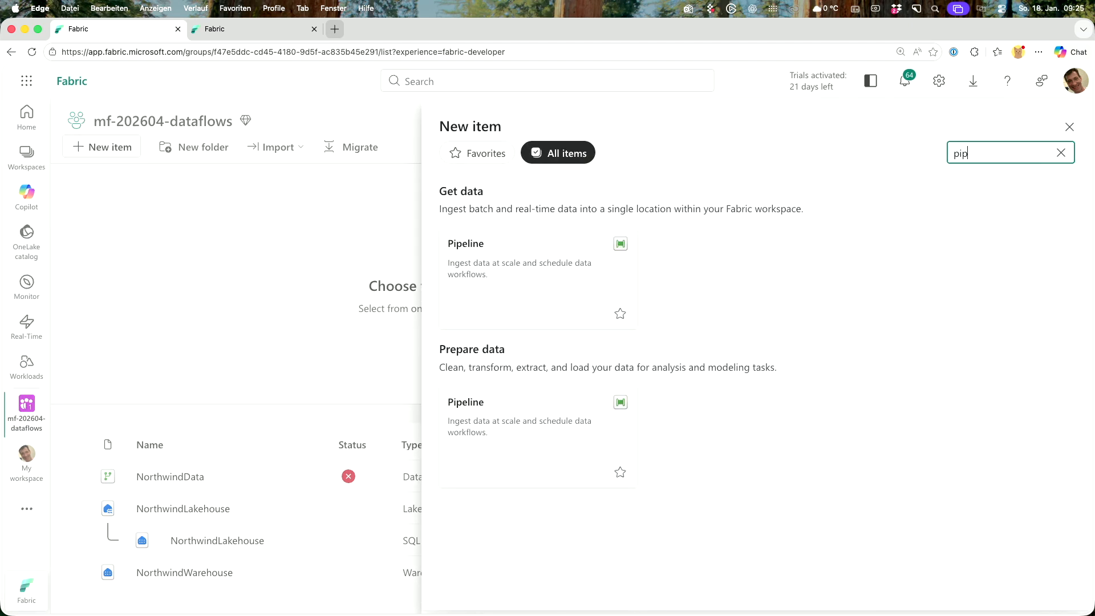
left_click(541, 276)
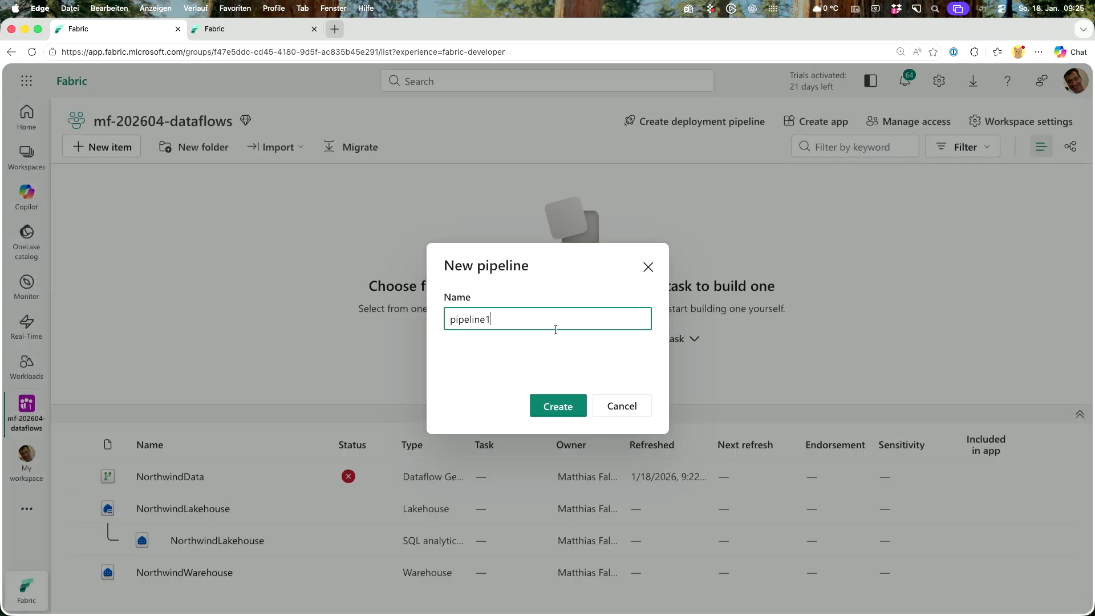
double_click(543, 322)
type("Pi")
key("BackSpace")
key("BackSpace")
type("NorthwindPipeline")
left_click(550, 415)
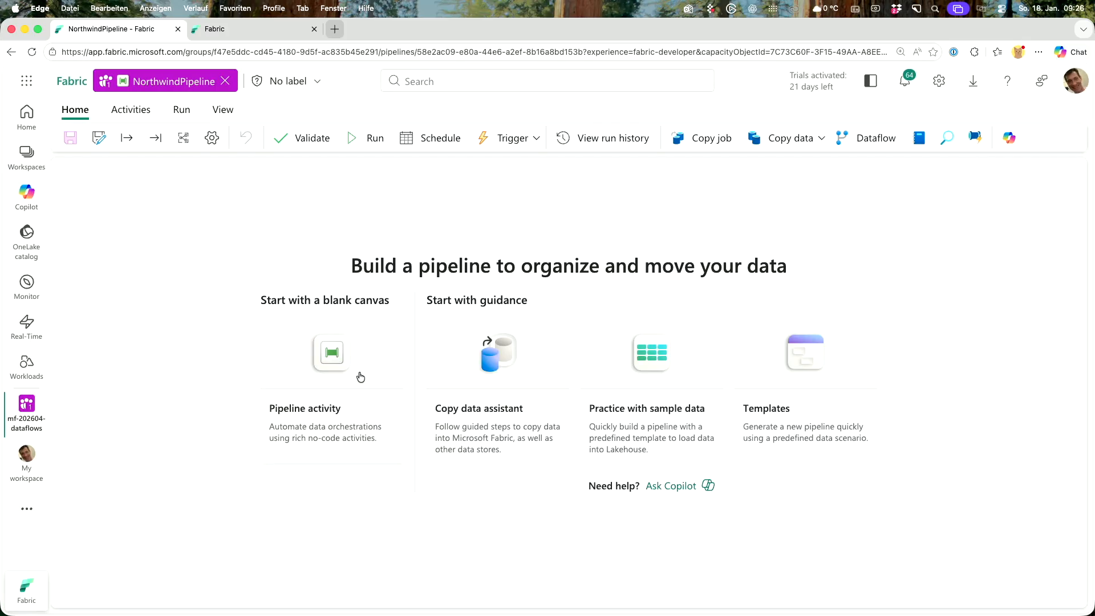
Start the pipeline from a blank canvas with a Dataflow activity.
left_click(360, 375)
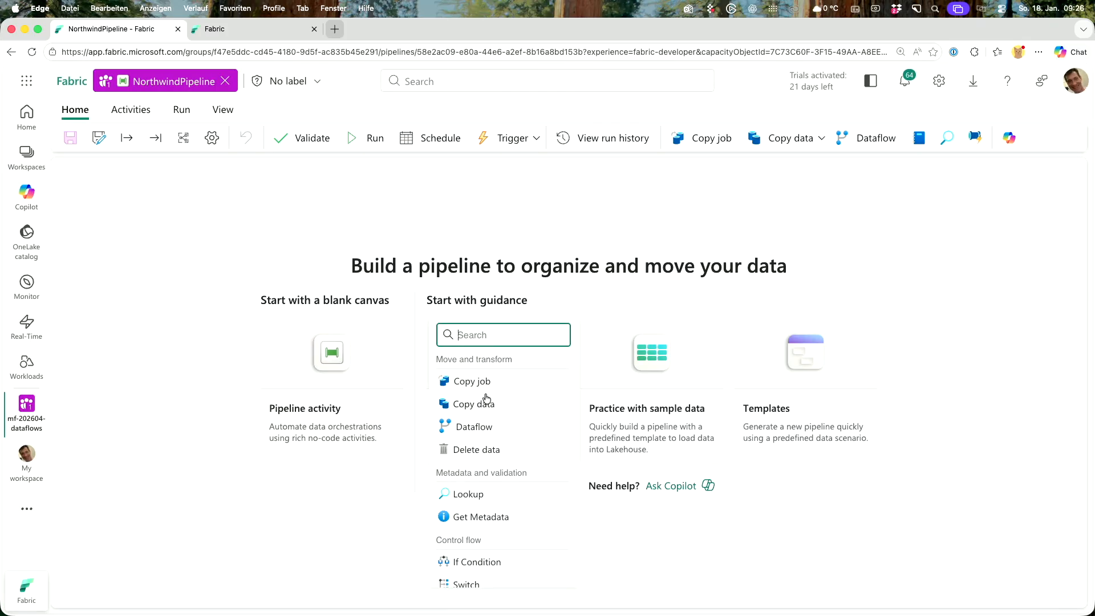
type("data")
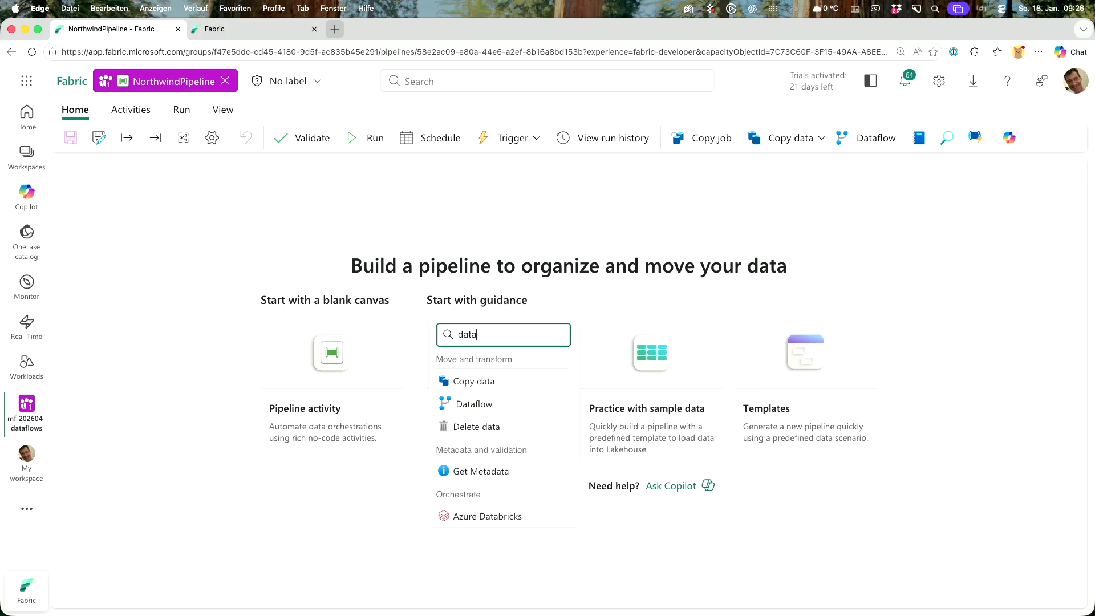
left_click(482, 402)
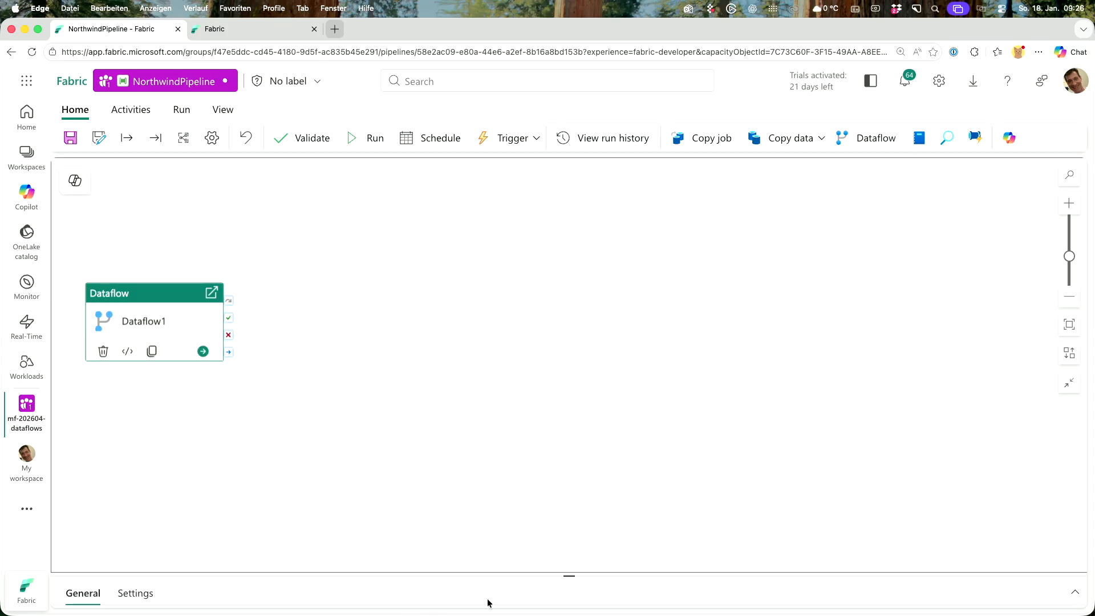
Enlarge the activity's properties area and set the Dataflow activity to use the NorthwindData dataflow.
left_click_drag(568, 577, 568, 376)
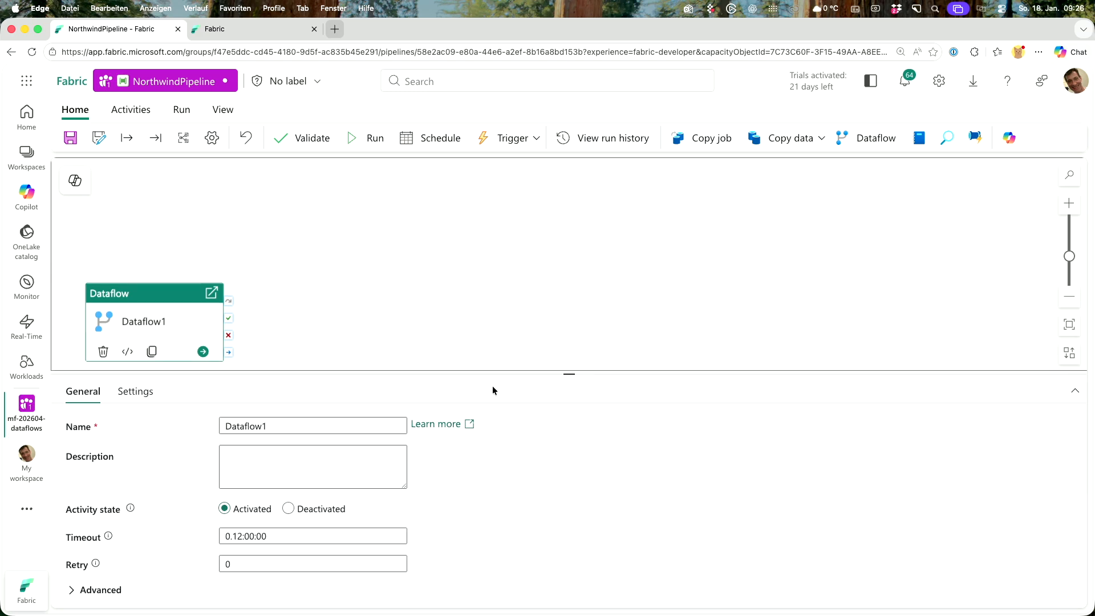
double_click(265, 428)
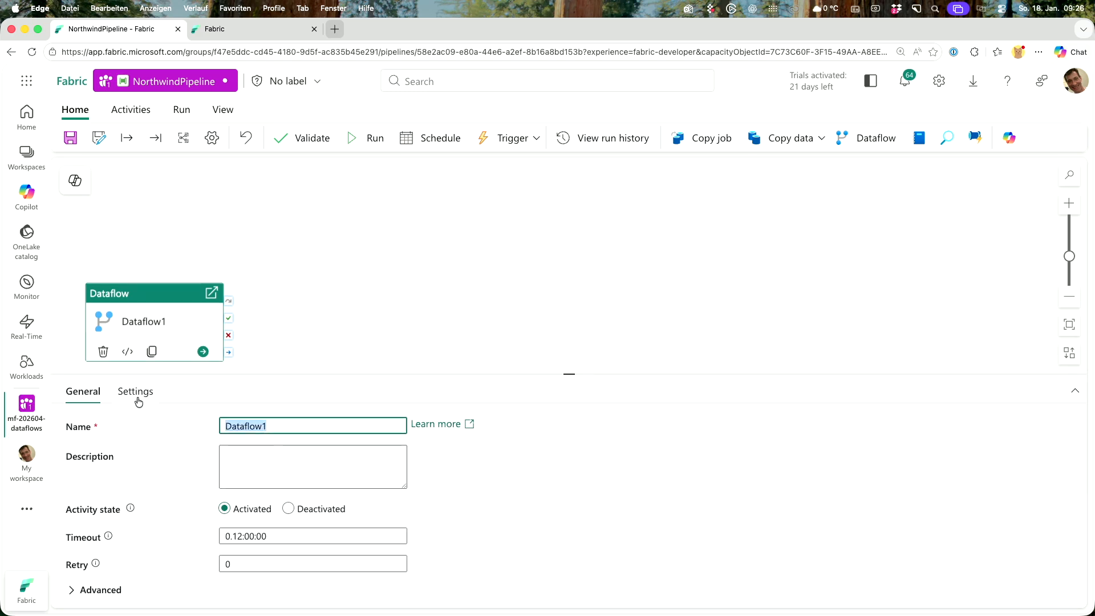
left_click(138, 399)
left_click(276, 452)
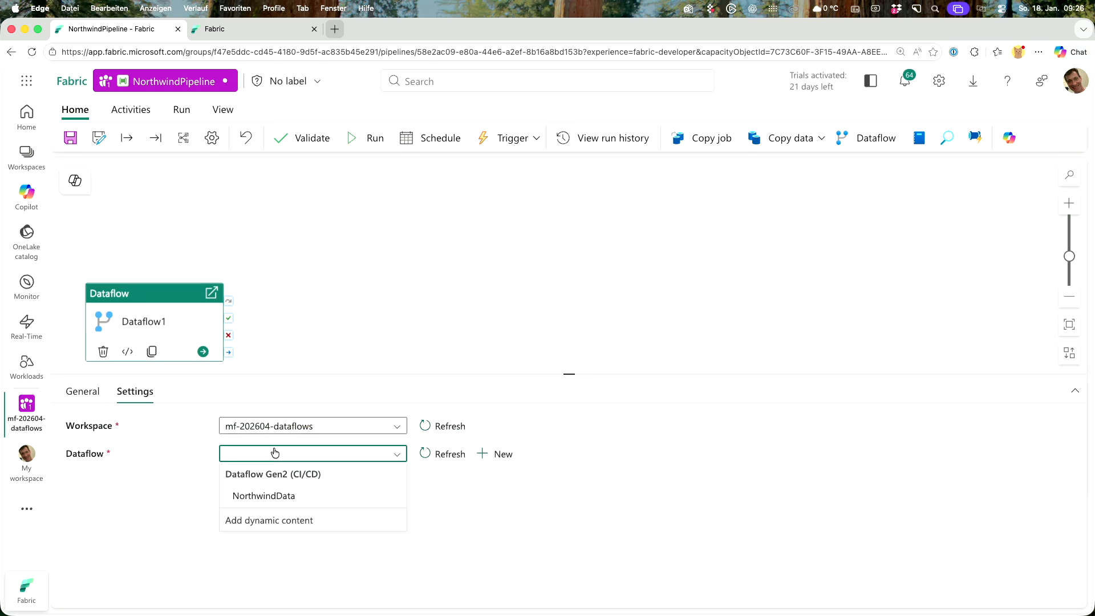
left_click(263, 495)
left_click(89, 396)
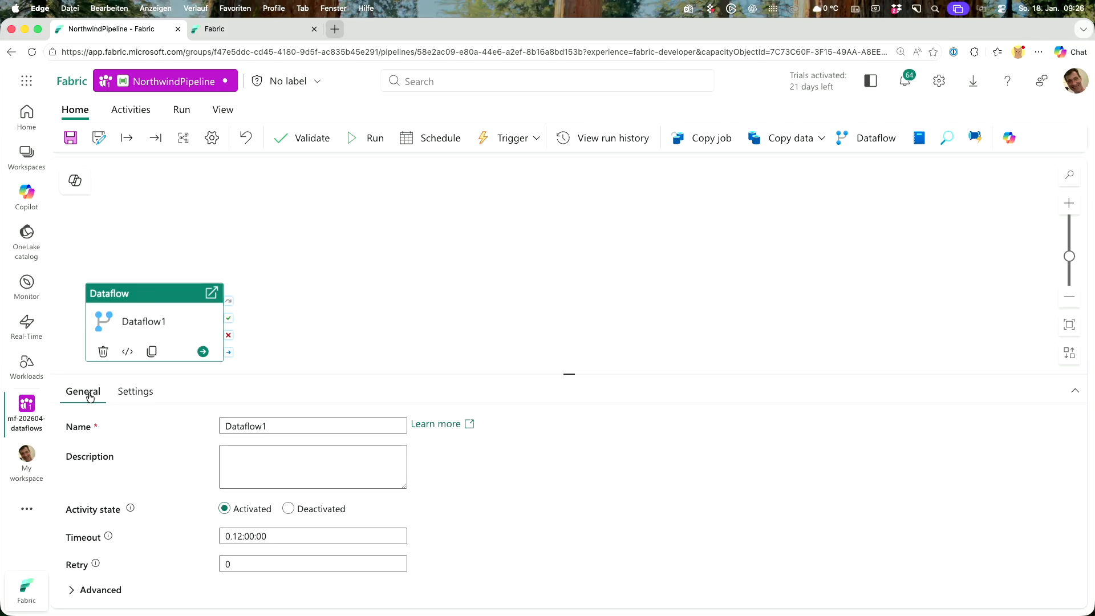
Save NorthwindPipeline and run it.
left_click(70, 138)
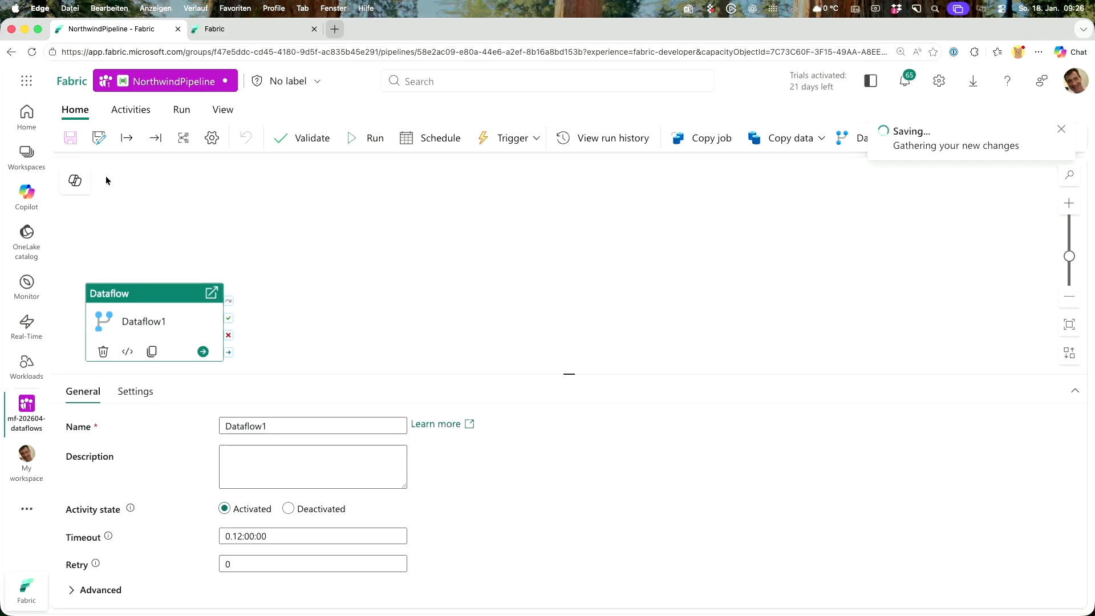
left_click(180, 111)
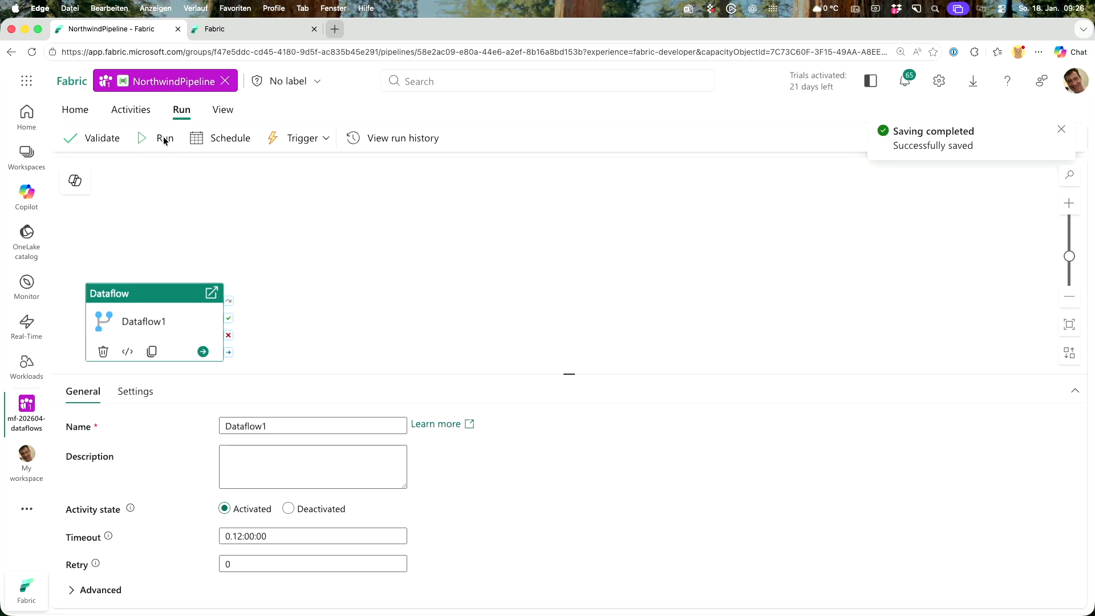
left_click(164, 140)
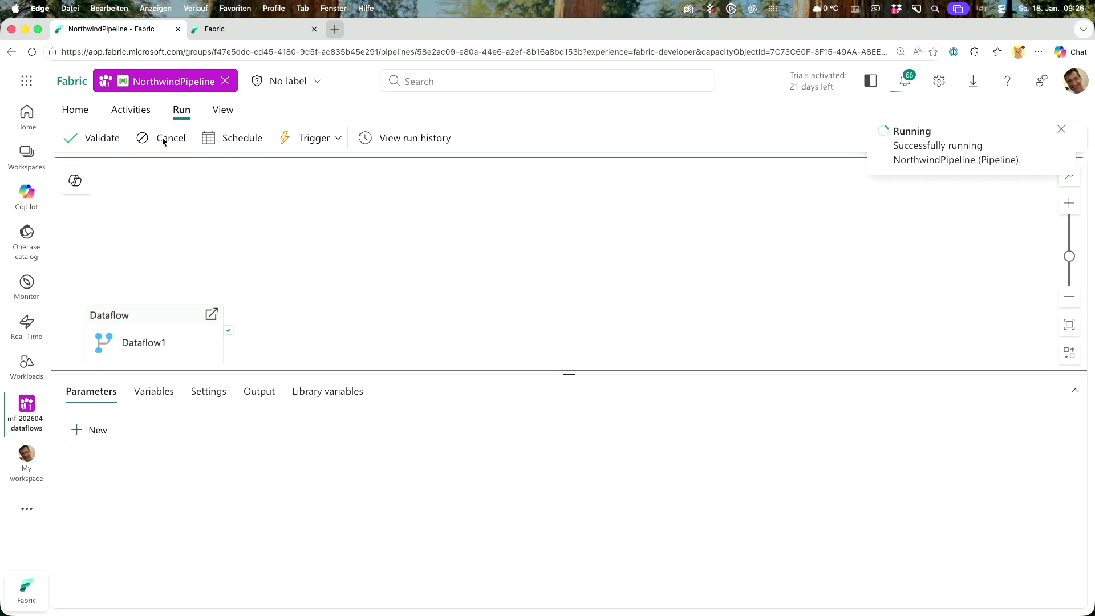